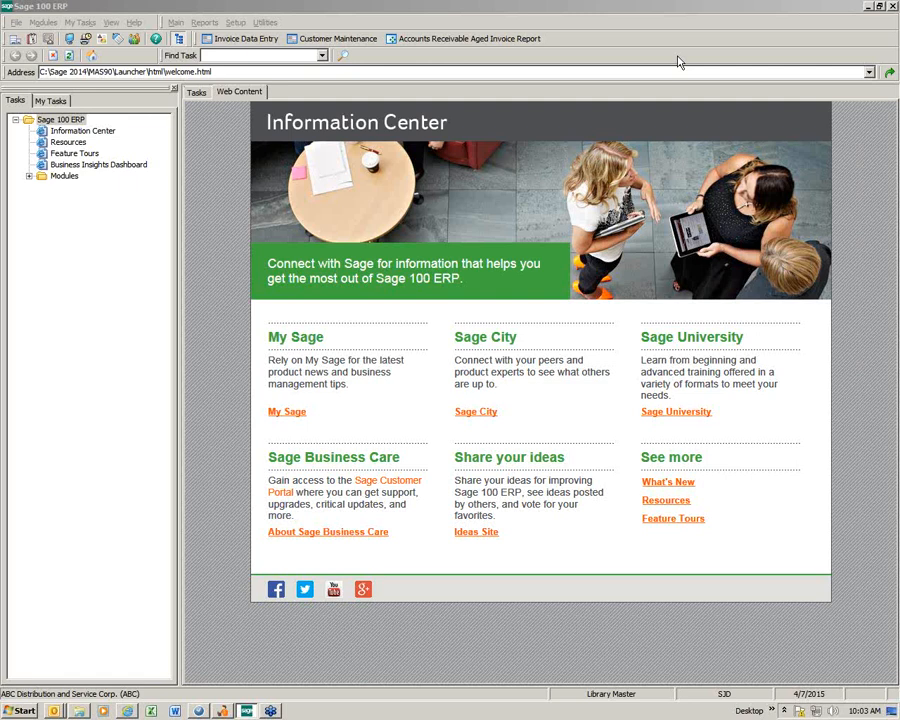
- Open User Maintenance from the Main menu and show the User List with its 2 users
{"action": "left_click", "coordinate": [462, 6]}
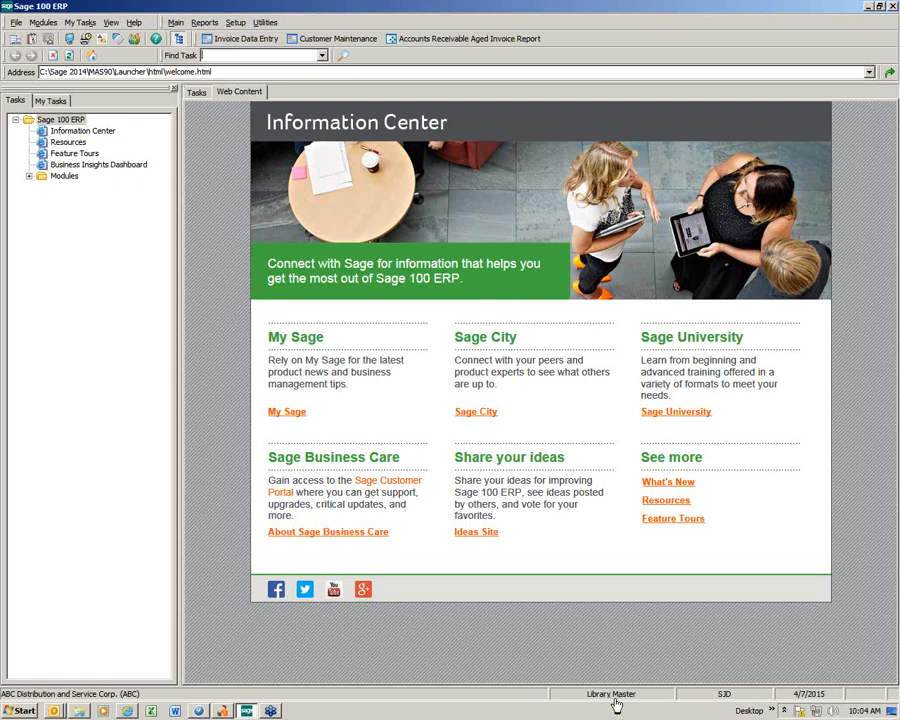
{"action": "left_click", "coordinate": [176, 23]}
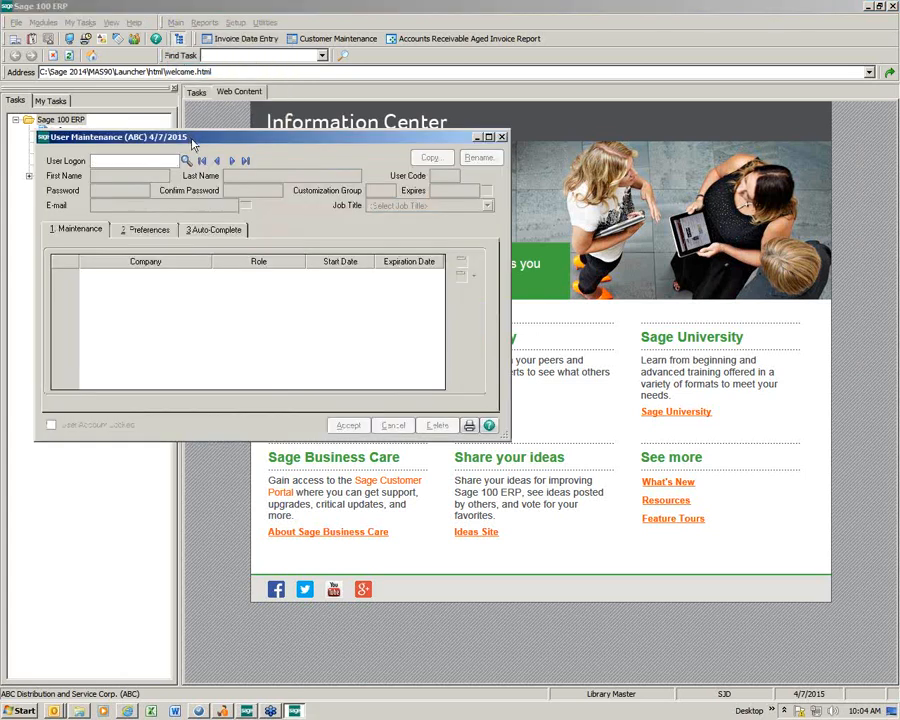
{"action": "left_click_drag", "start_coordinate": [193, 140], "coordinate": [294, 92]}
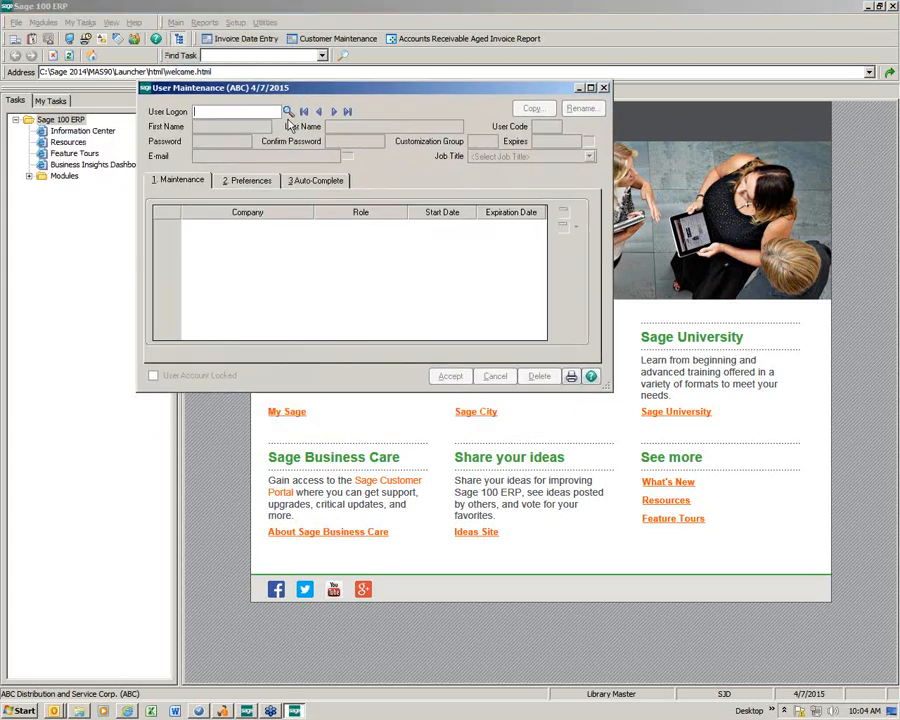
{"action": "left_click", "coordinate": [288, 112]}
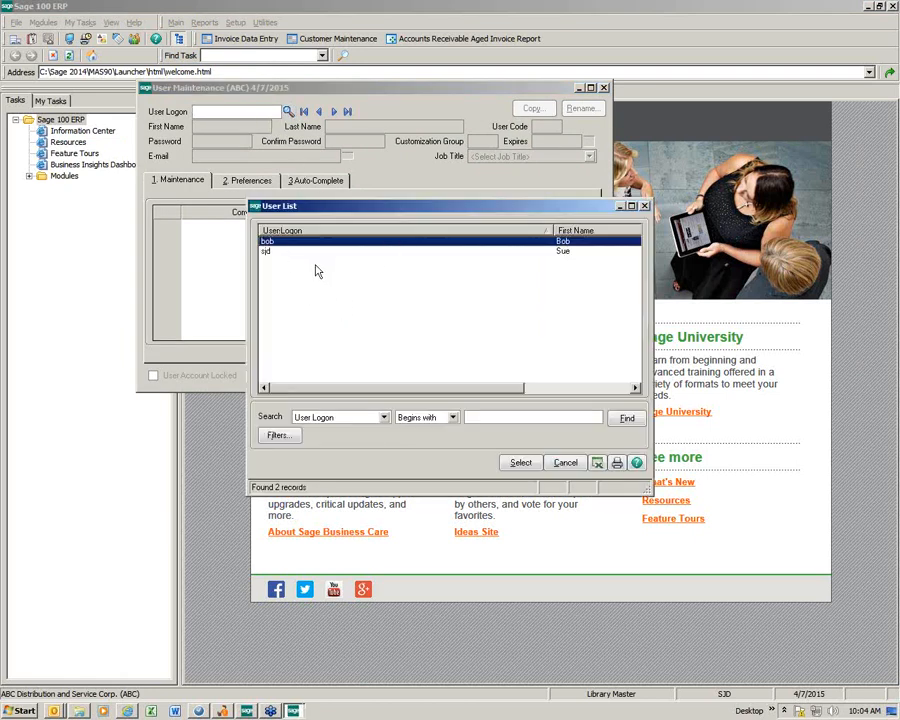
- Load the second user in the User List into User Maintenance
{"action": "left_click", "coordinate": [270, 254]}
{"action": "double_click", "coordinate": [270, 254]}
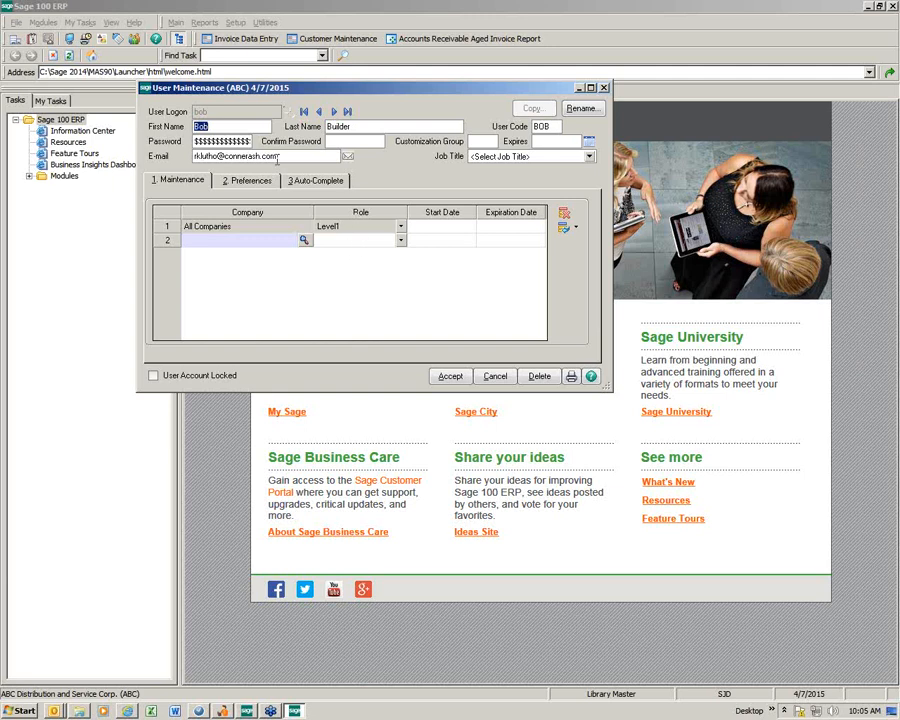
{"action": "left_click", "coordinate": [318, 112]}
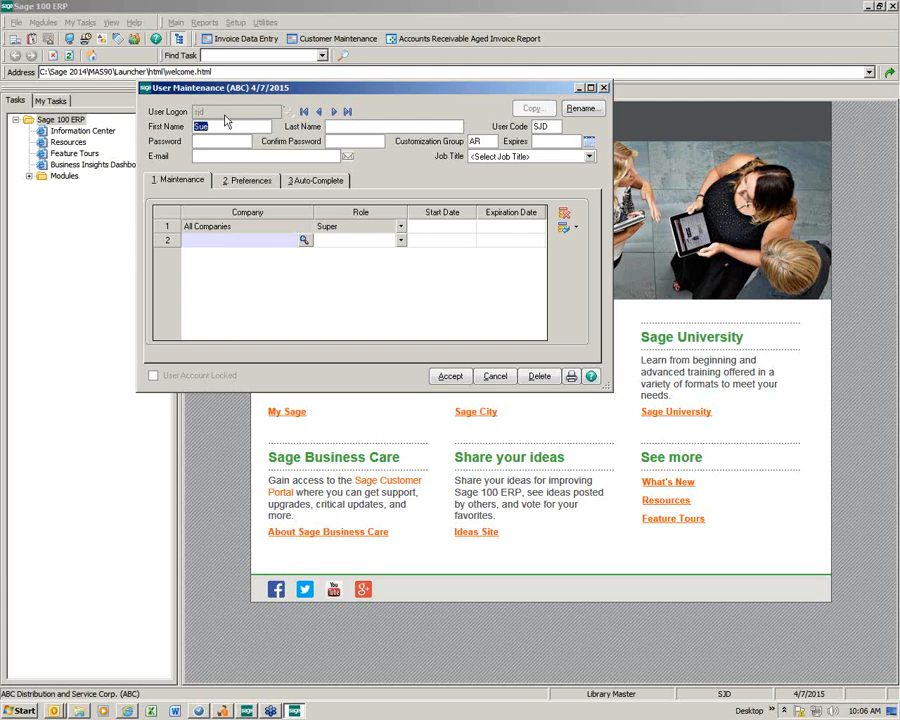
{"action": "left_click", "coordinate": [345, 127]}
{"action": "left_click", "coordinate": [559, 126]}
{"action": "left_click", "coordinate": [217, 145]}
{"action": "left_click", "coordinate": [333, 112]}
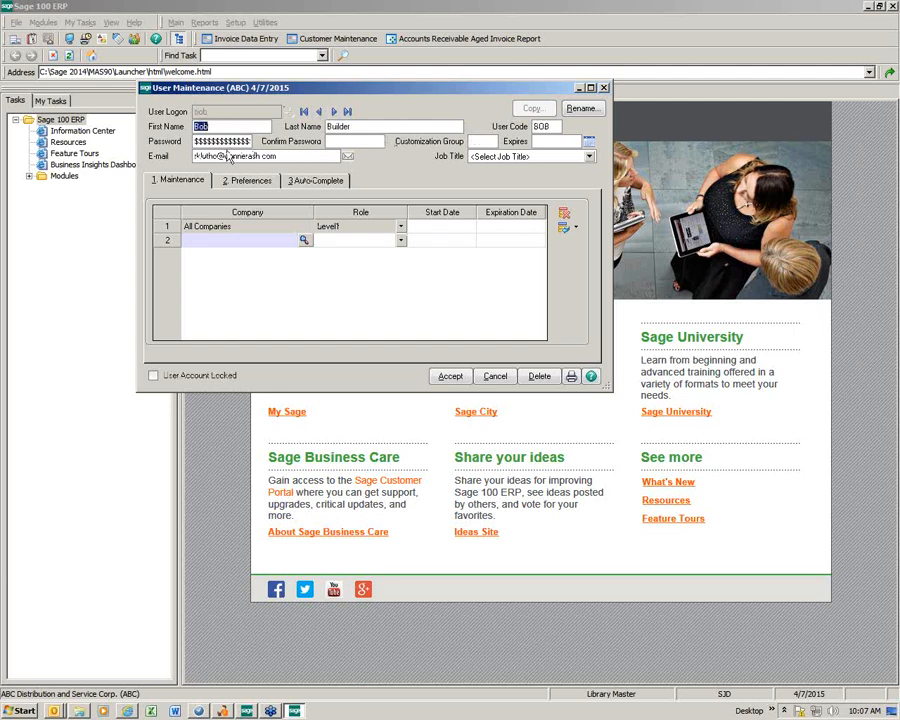
{"action": "left_click", "coordinate": [318, 111]}
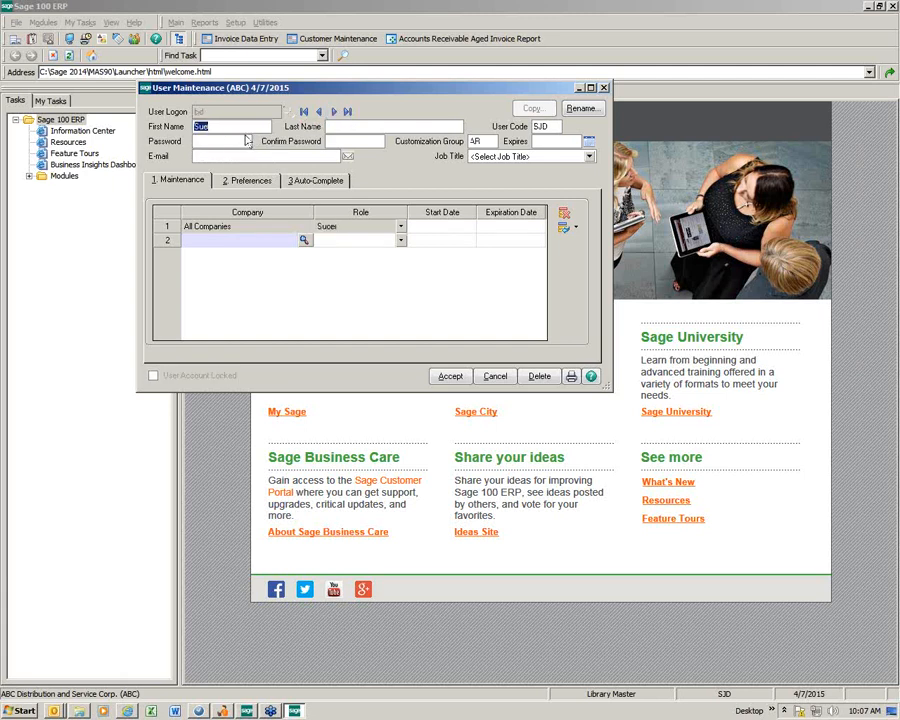
{"action": "left_click", "coordinate": [318, 116]}
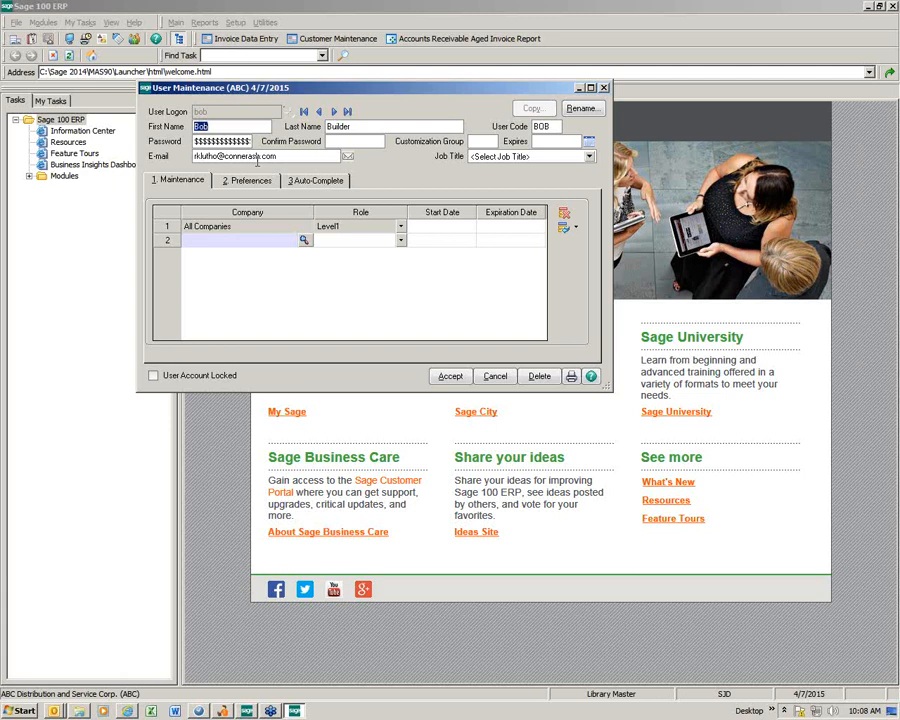
- Give the Super user customization group AR, then advance to the next user record
{"action": "left_click", "coordinate": [482, 142]}
{"action": "left_click", "coordinate": [334, 111]}
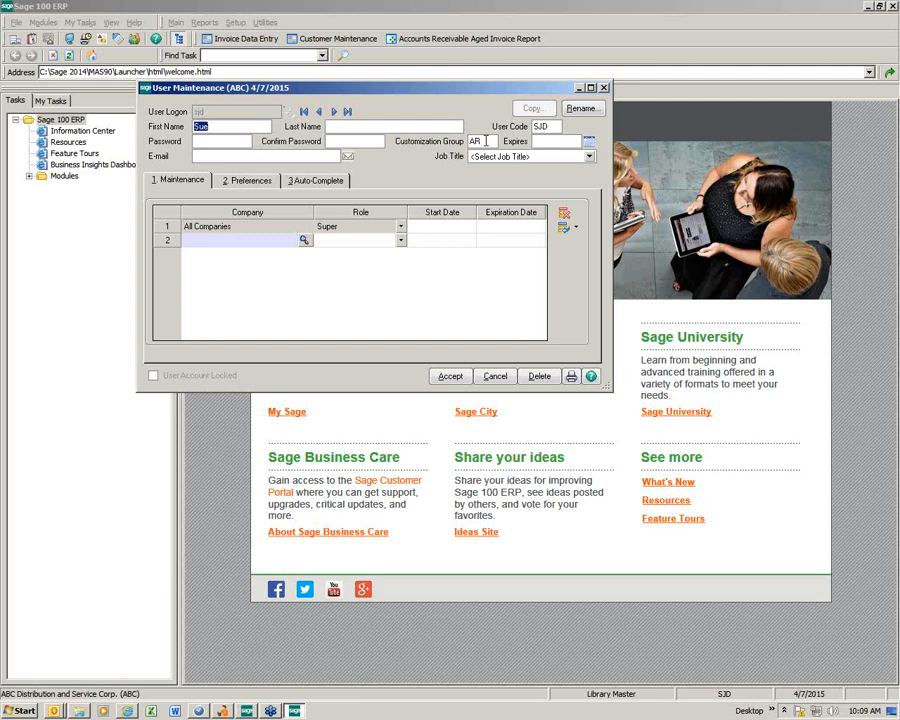
{"action": "left_click", "coordinate": [486, 141]}
{"action": "key", "text": "Tab"}
{"action": "left_click", "coordinate": [333, 111]}
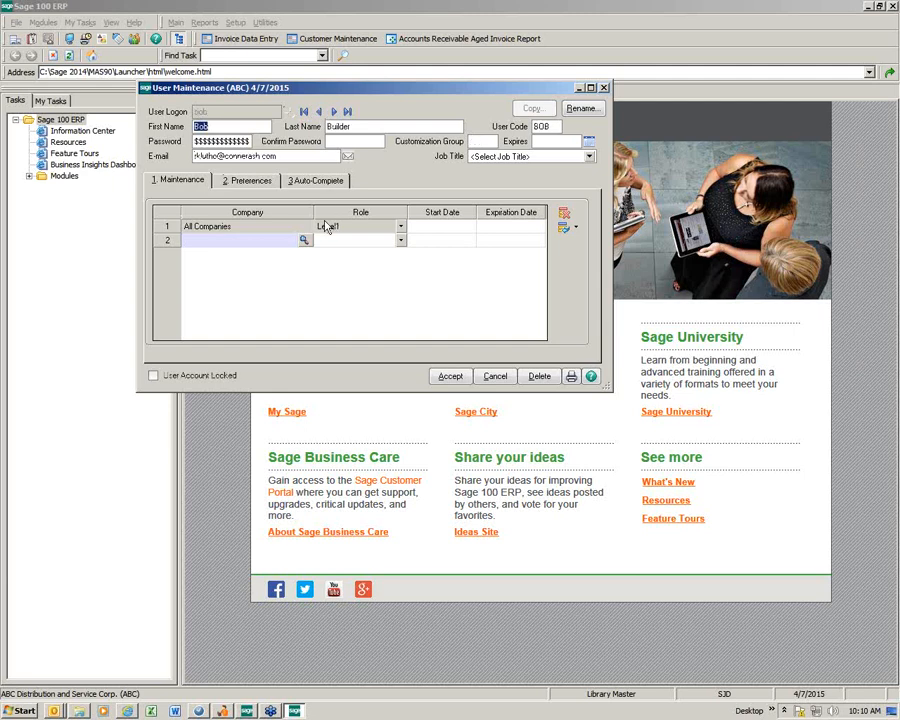
{"action": "left_click", "coordinate": [348, 158]}
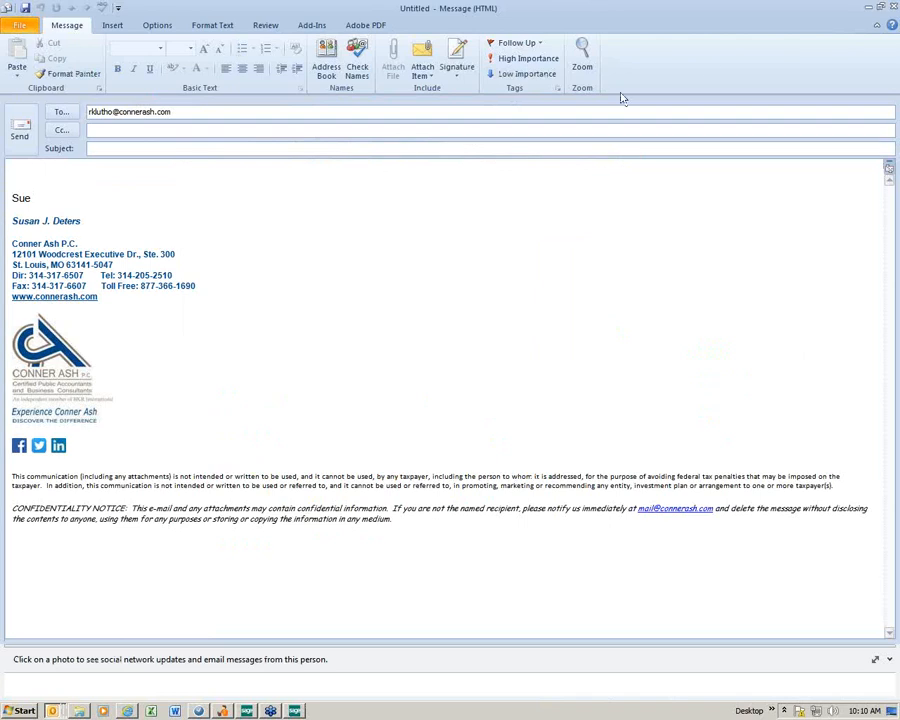
{"action": "left_click", "coordinate": [893, 8]}
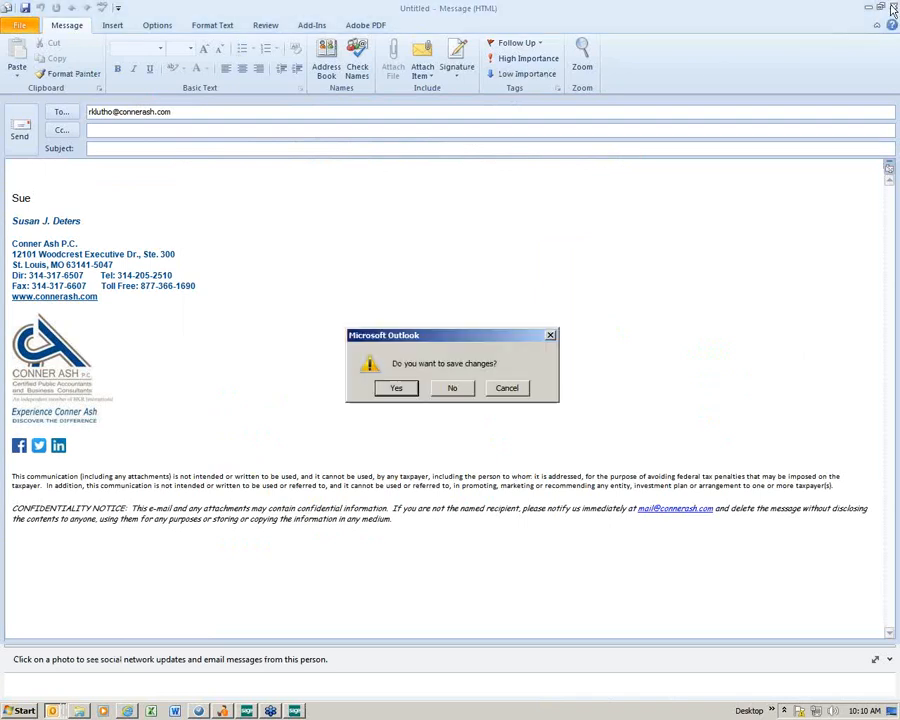
{"action": "left_click", "coordinate": [451, 388]}
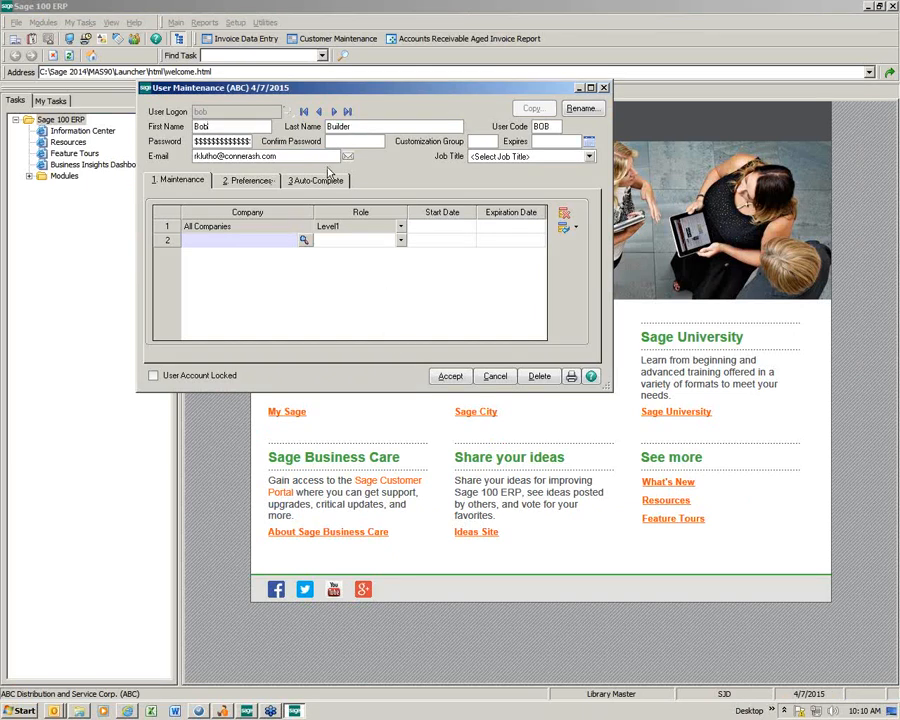
- Choose CFO/VP of Finance as the Level1 user's job title and select the All Companies role row
{"action": "left_click", "coordinate": [587, 160]}
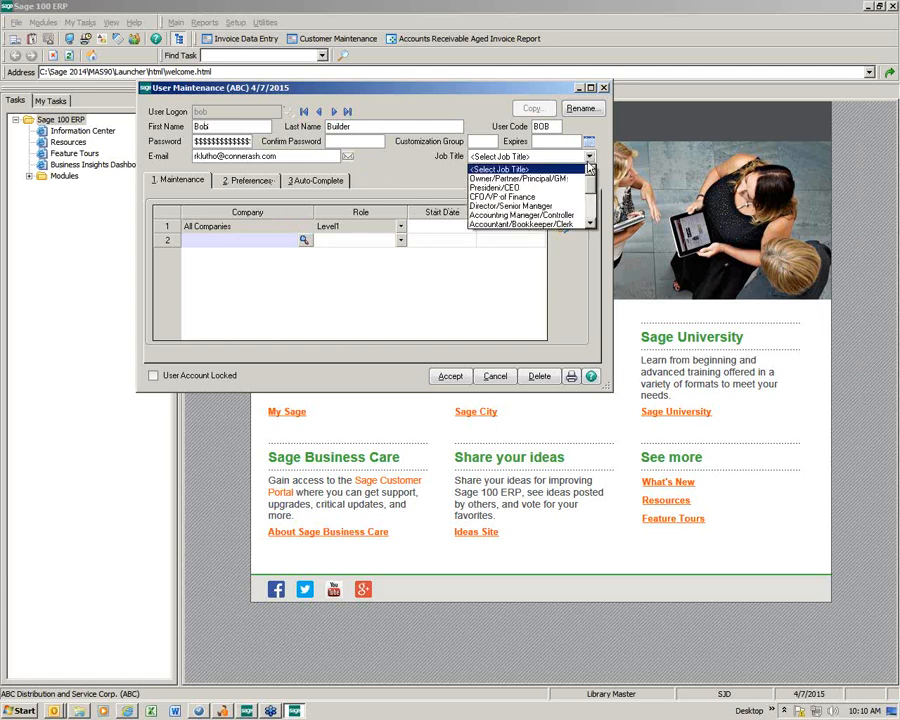
{"action": "left_click", "coordinate": [590, 224]}
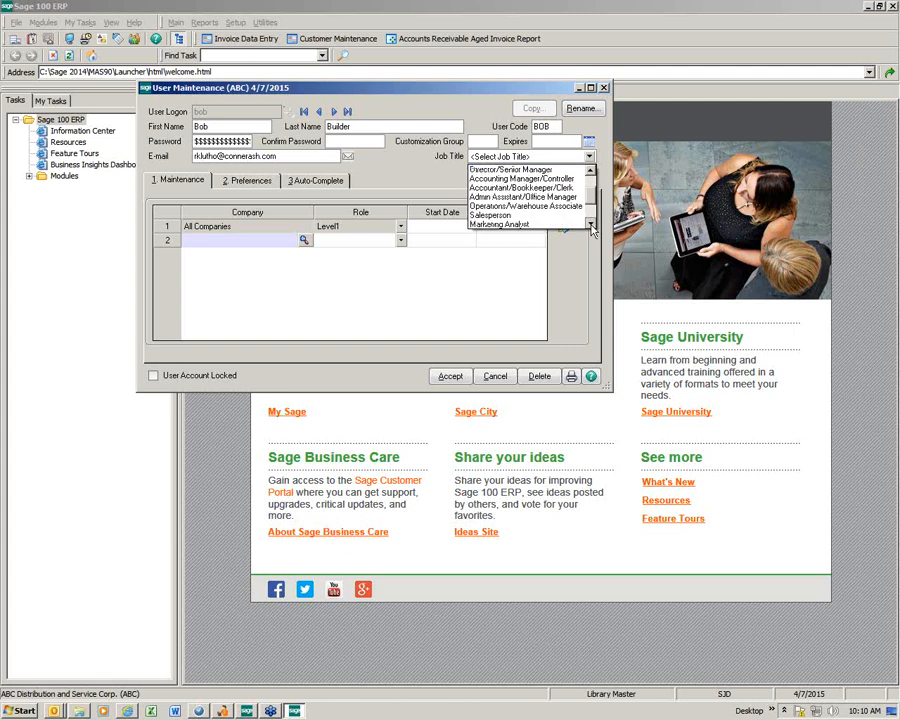
{"action": "left_click", "coordinate": [590, 224]}
{"action": "left_click", "coordinate": [590, 224]}
{"action": "left_click", "coordinate": [590, 224]}
{"action": "left_click", "coordinate": [590, 224]}
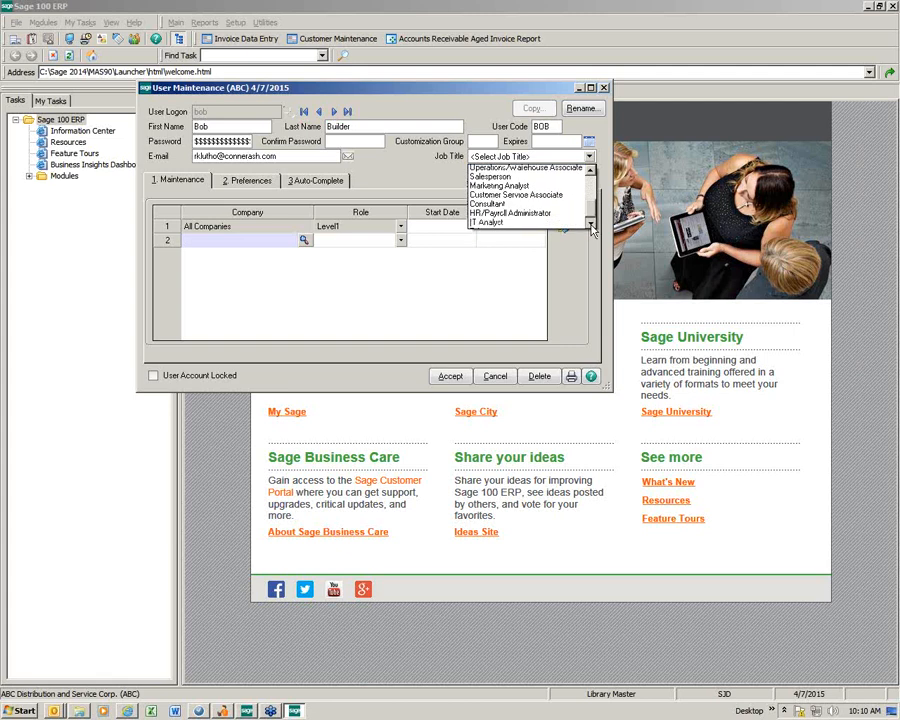
{"action": "left_click", "coordinate": [590, 224]}
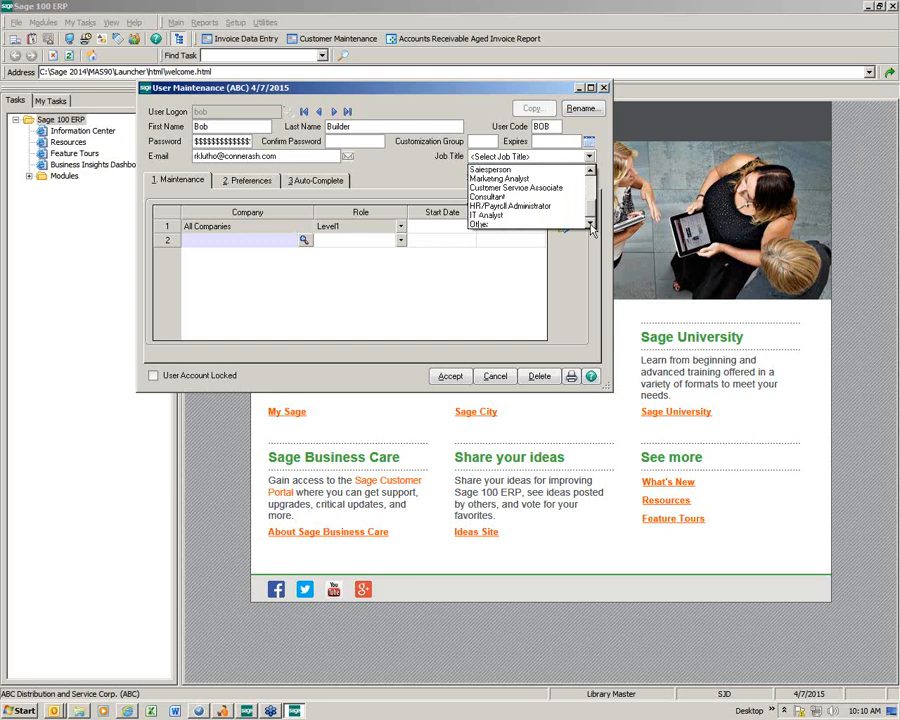
{"action": "left_click", "coordinate": [591, 182]}
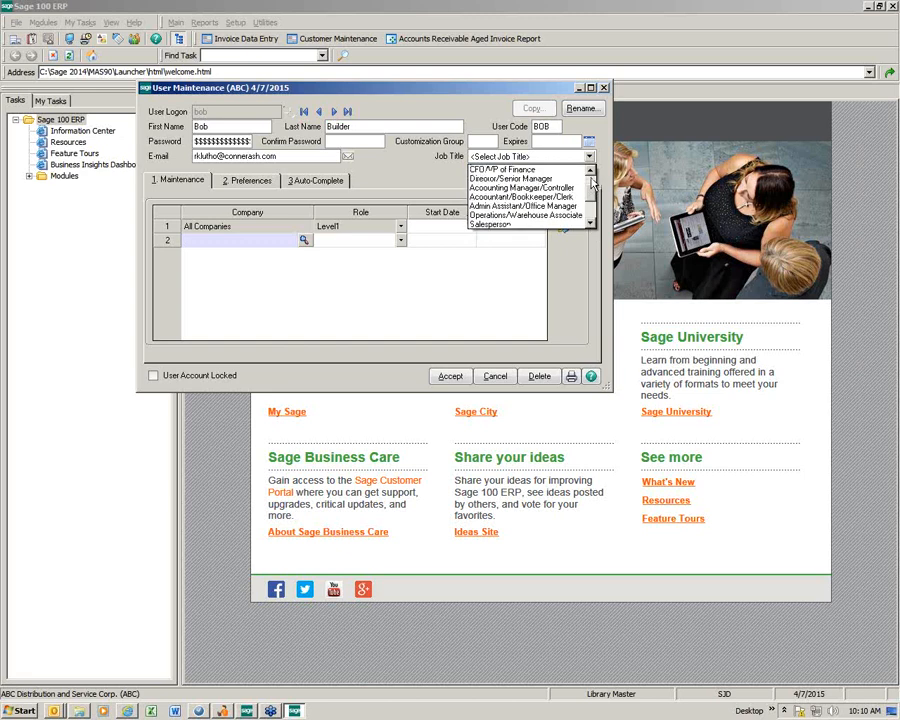
{"action": "left_click", "coordinate": [540, 169]}
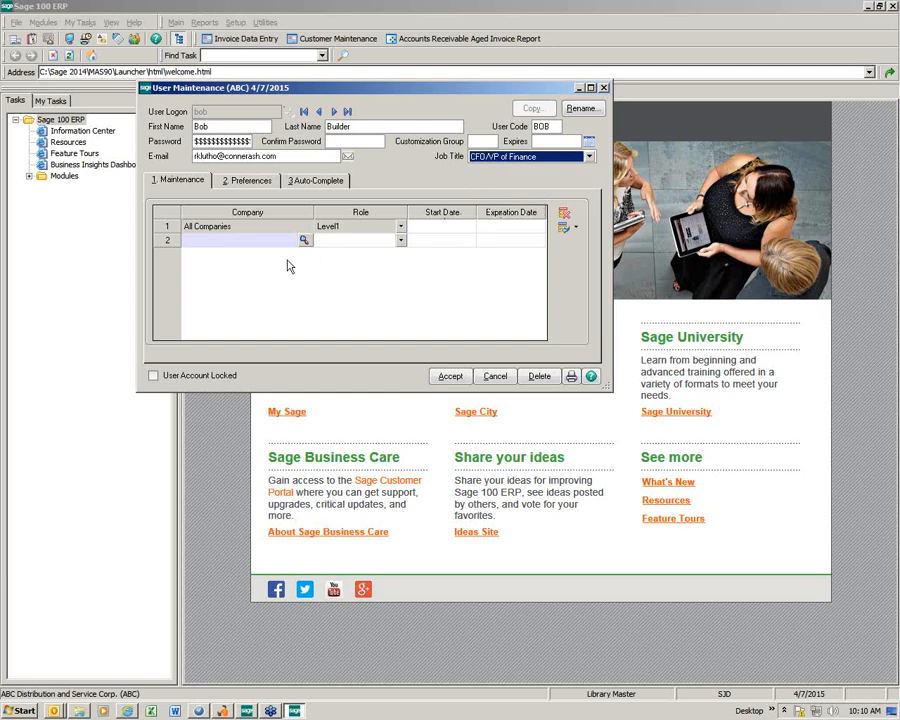
{"action": "left_click", "coordinate": [214, 234]}
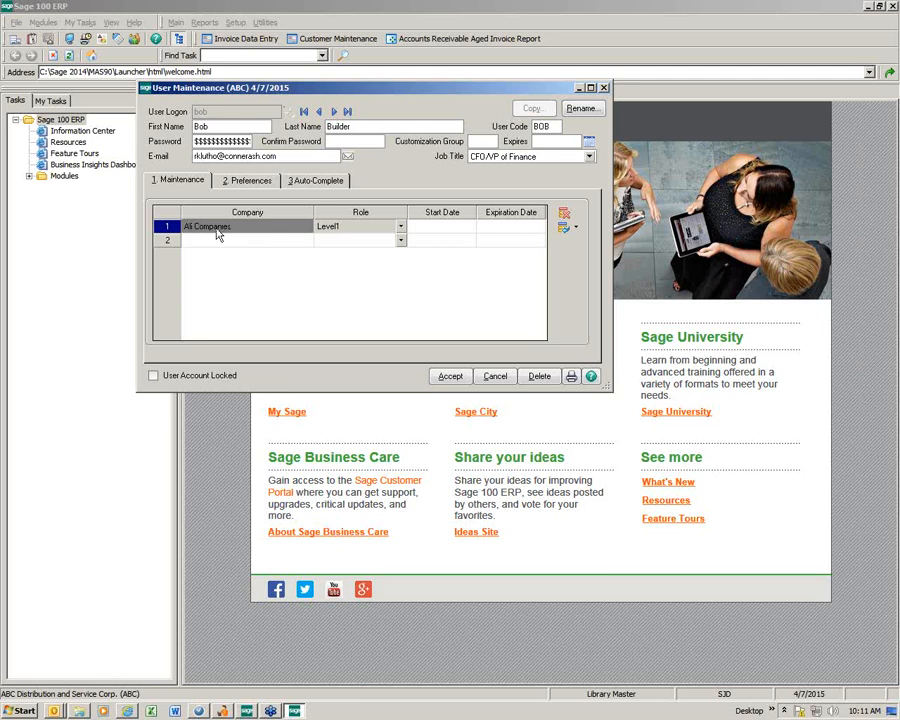
{"action": "left_click", "coordinate": [248, 242]}
{"action": "left_click", "coordinate": [302, 240]}
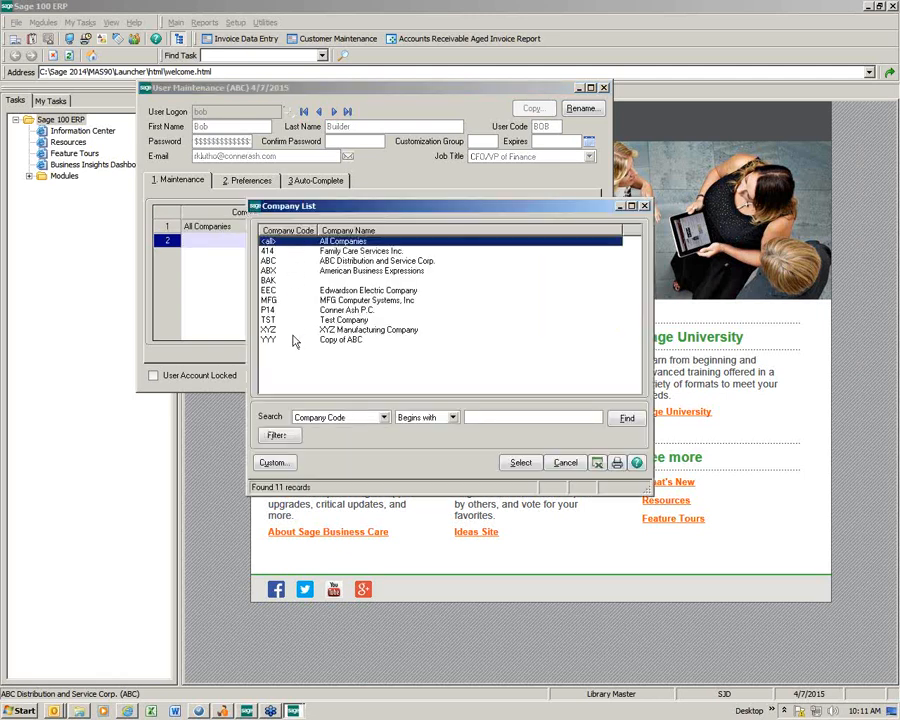
{"action": "key", "text": "Escape"}
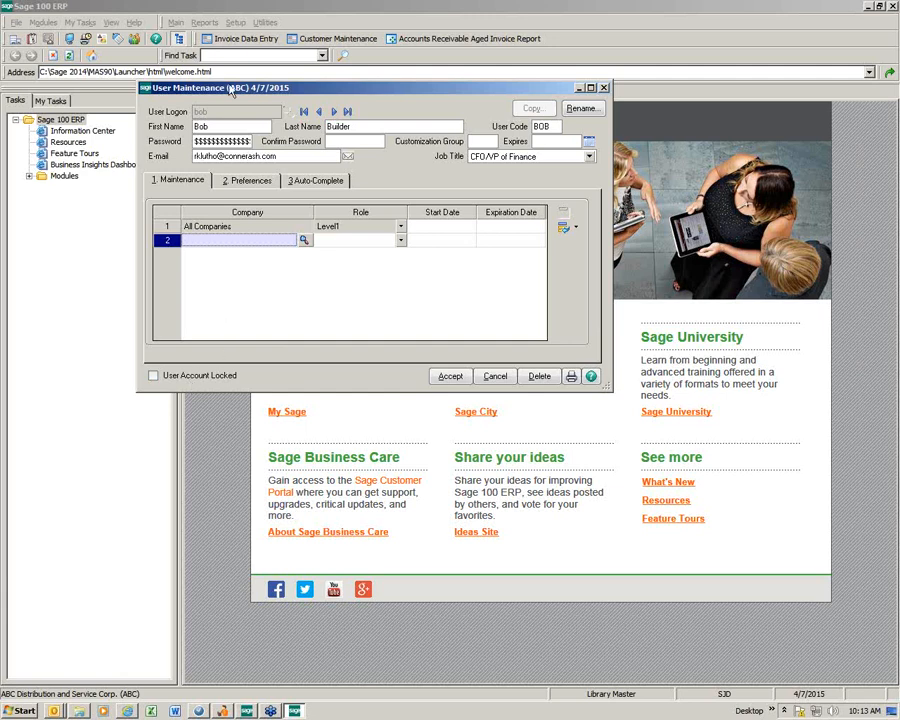
- Open System Configuration from the Setup menu, showing its security settings
{"action": "left_click", "coordinate": [234, 23]}
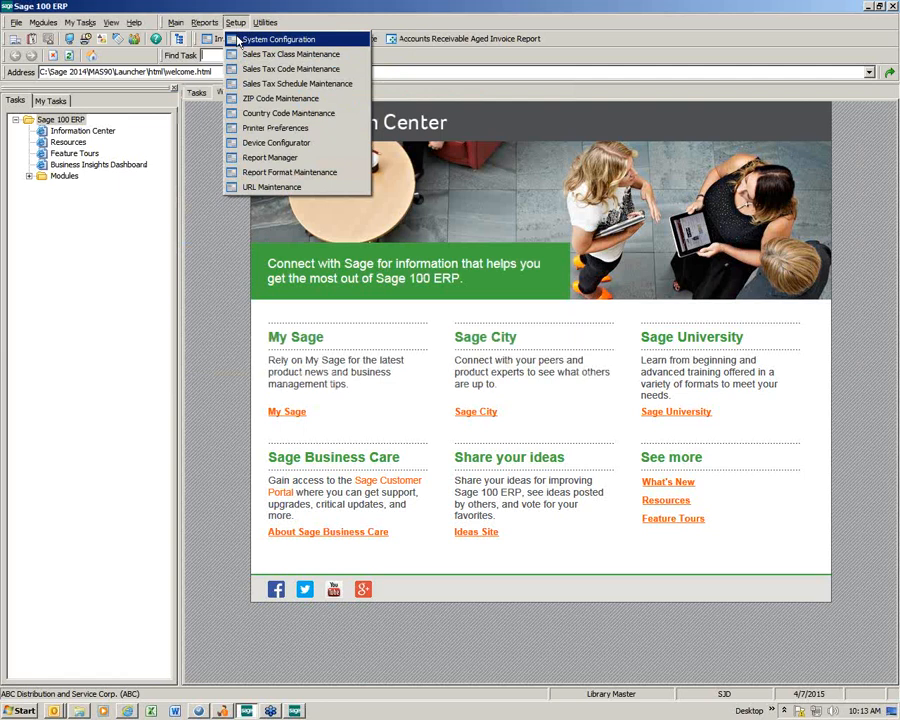
{"action": "left_click", "coordinate": [244, 41]}
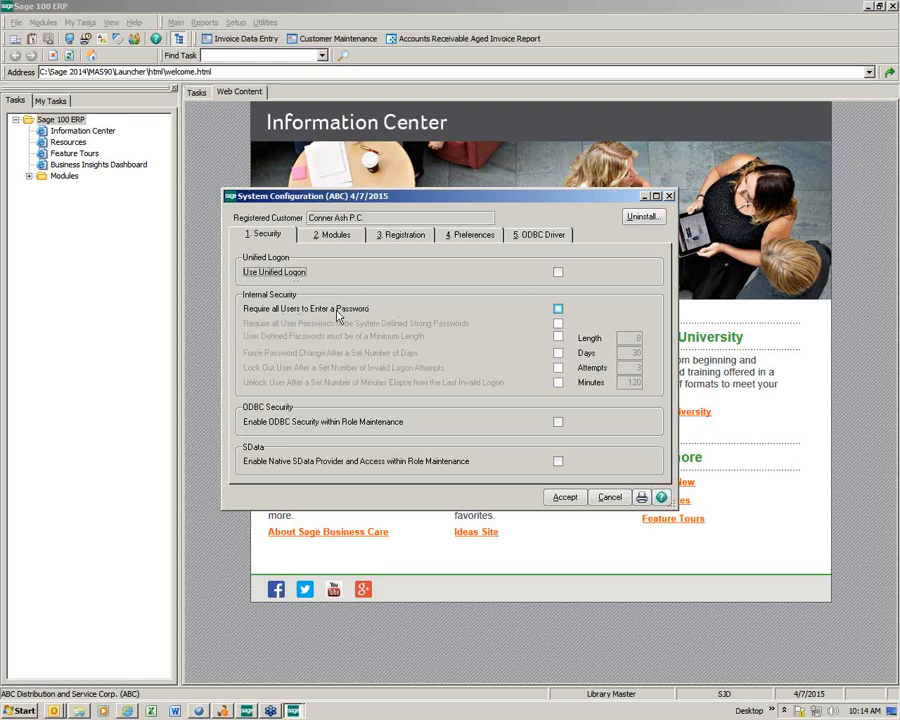
- Tick the password requirement, view preferences, then close System Configuration discarding the changes
{"action": "left_click", "coordinate": [558, 309]}
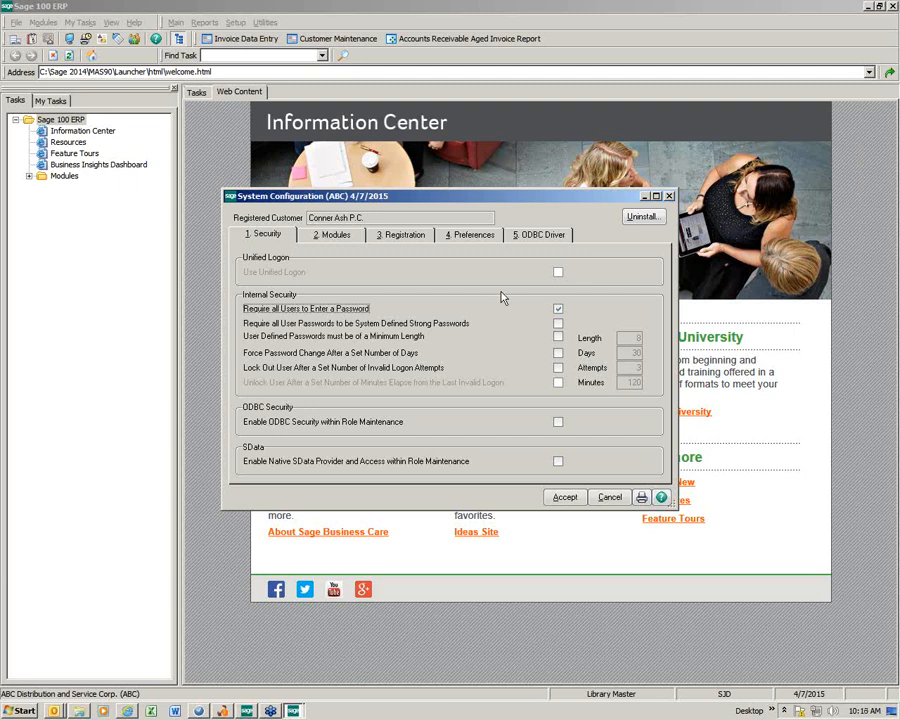
{"action": "left_click", "coordinate": [457, 236]}
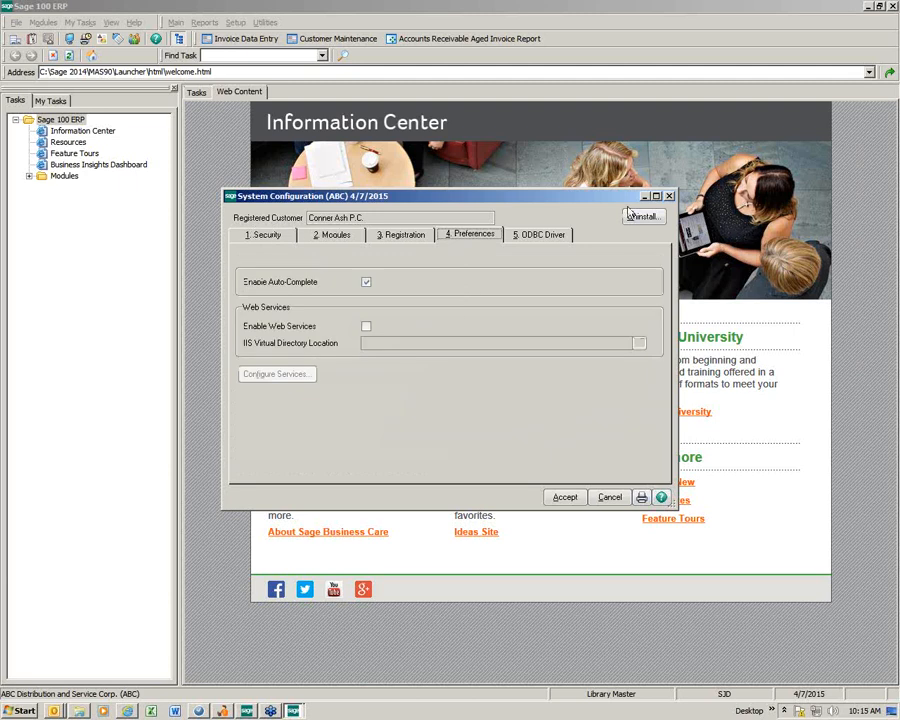
{"action": "left_click", "coordinate": [670, 196]}
{"action": "left_click", "coordinate": [450, 257]}
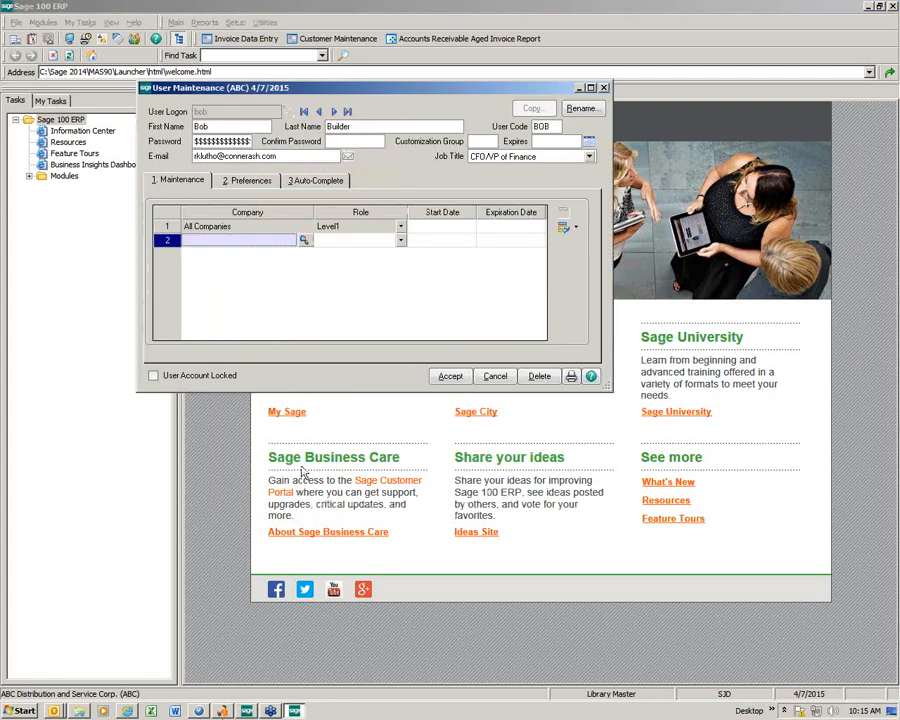
- Leave Automatic Logoff unchecked on the user's Preferences tab and close User Maintenance
{"action": "left_click", "coordinate": [246, 181]}
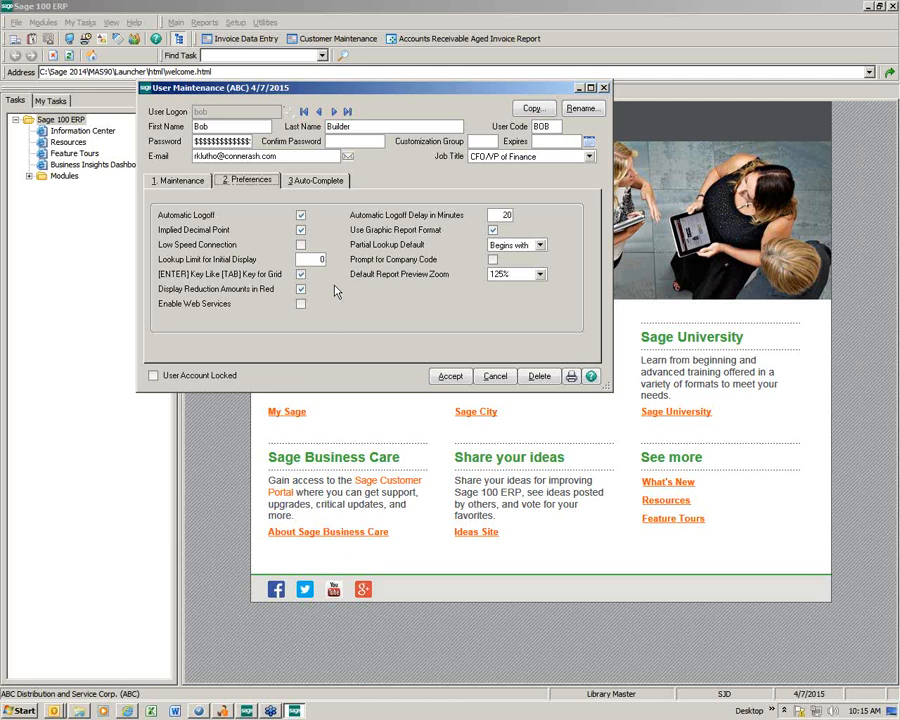
{"action": "left_click", "coordinate": [301, 215]}
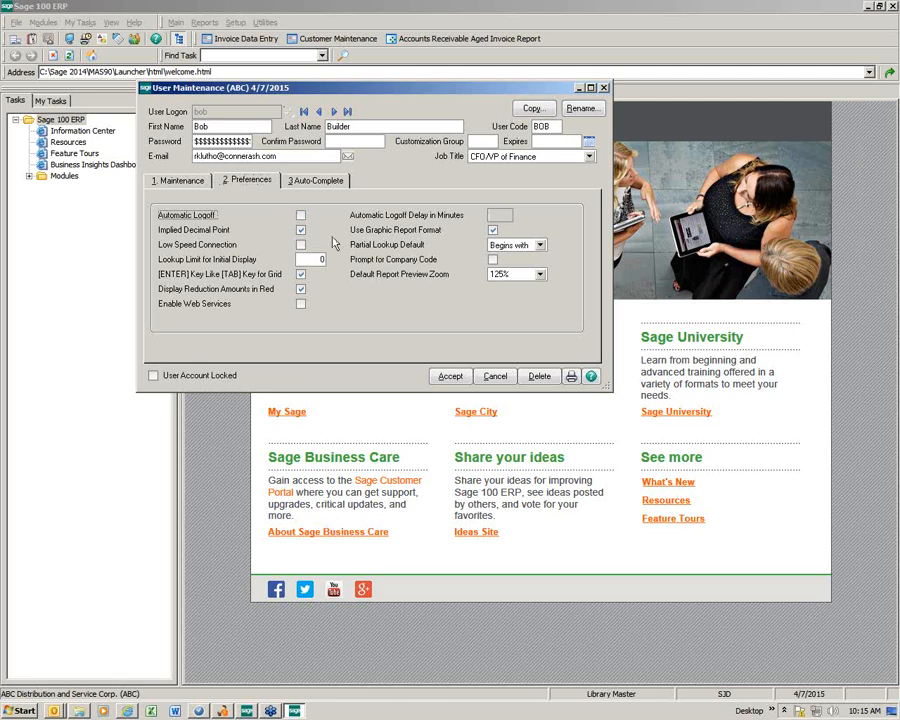
{"action": "left_click", "coordinate": [301, 215]}
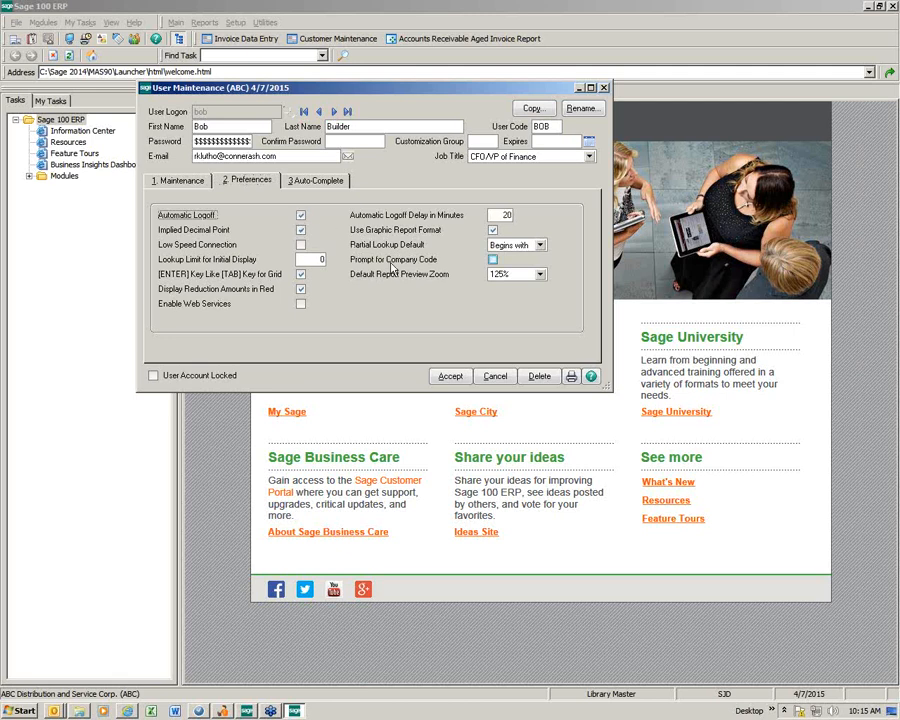
{"action": "key", "text": "Tab"}
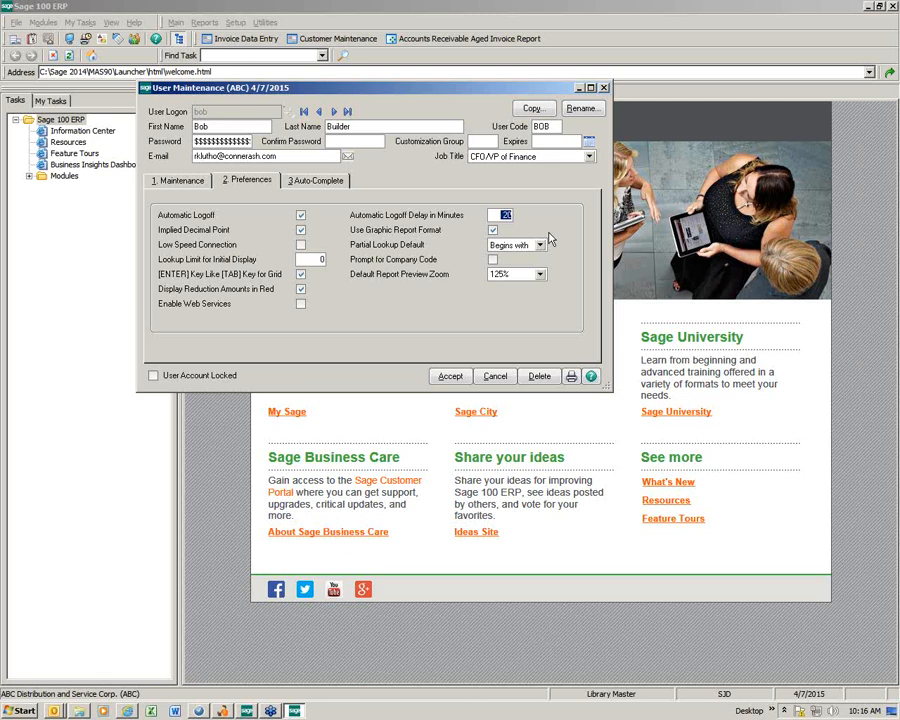
{"action": "left_click", "coordinate": [300, 215]}
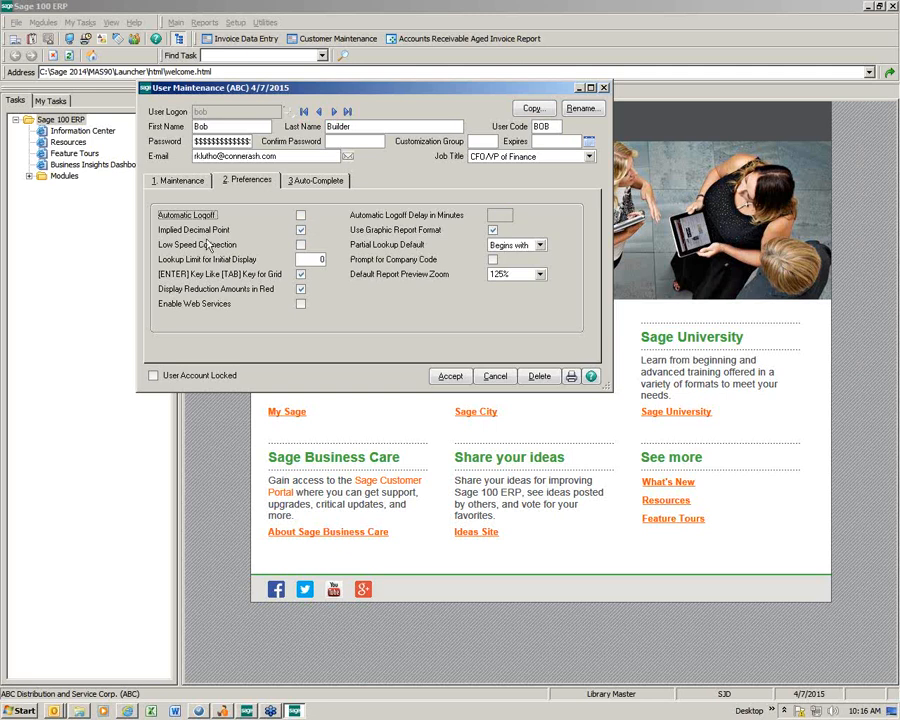
{"action": "left_click_drag", "start_coordinate": [343, 96], "coordinate": [291, 114]}
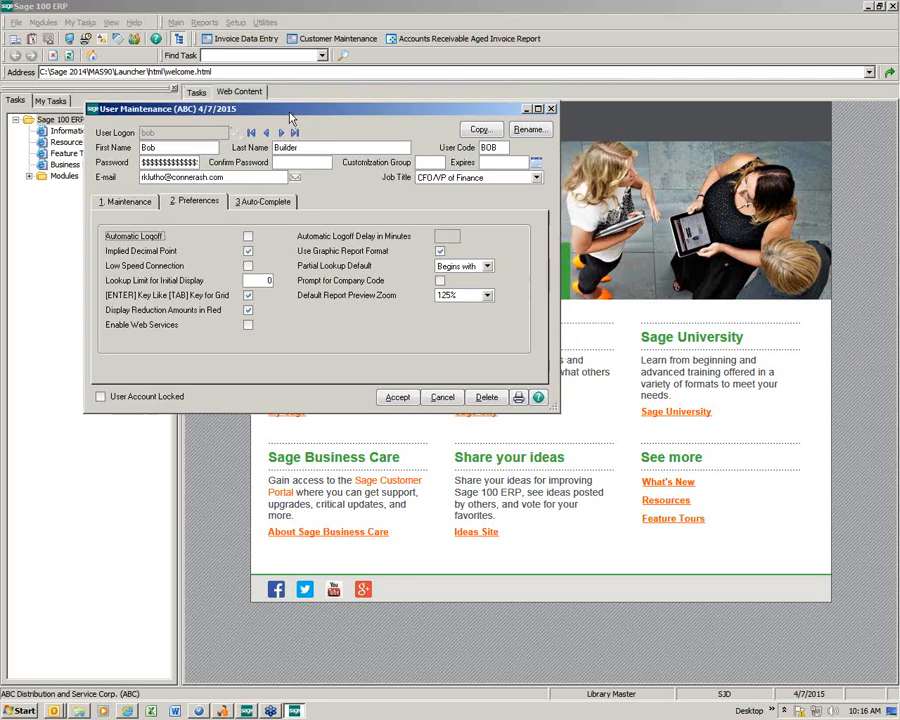
{"action": "left_click", "coordinate": [262, 38]}
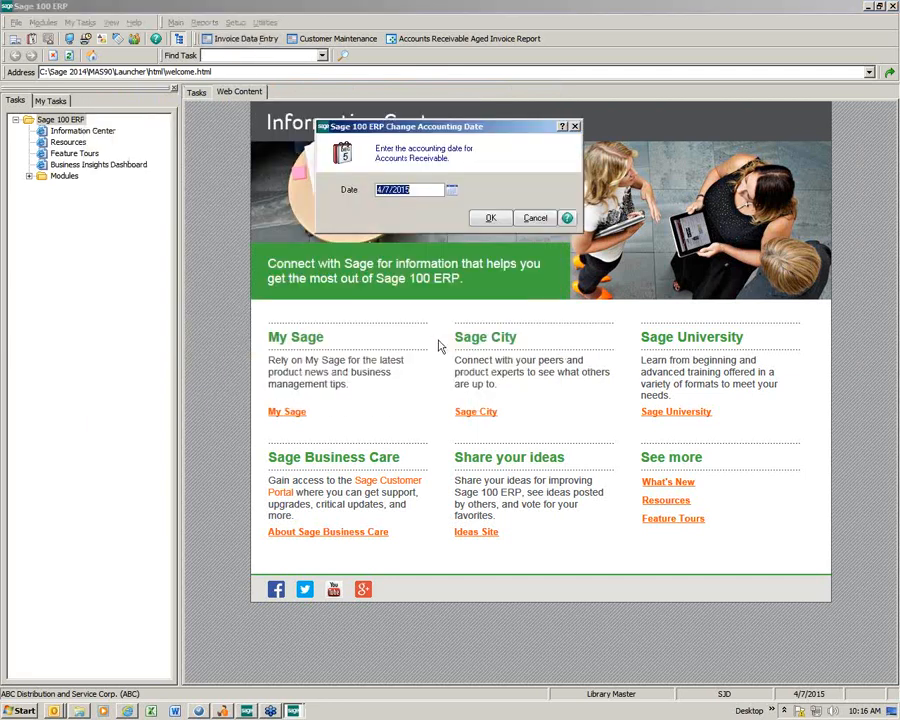
- Accept the A/R accounting date, select batch 00002, and accept the already-used invoice number
{"action": "left_click", "coordinate": [491, 219]}
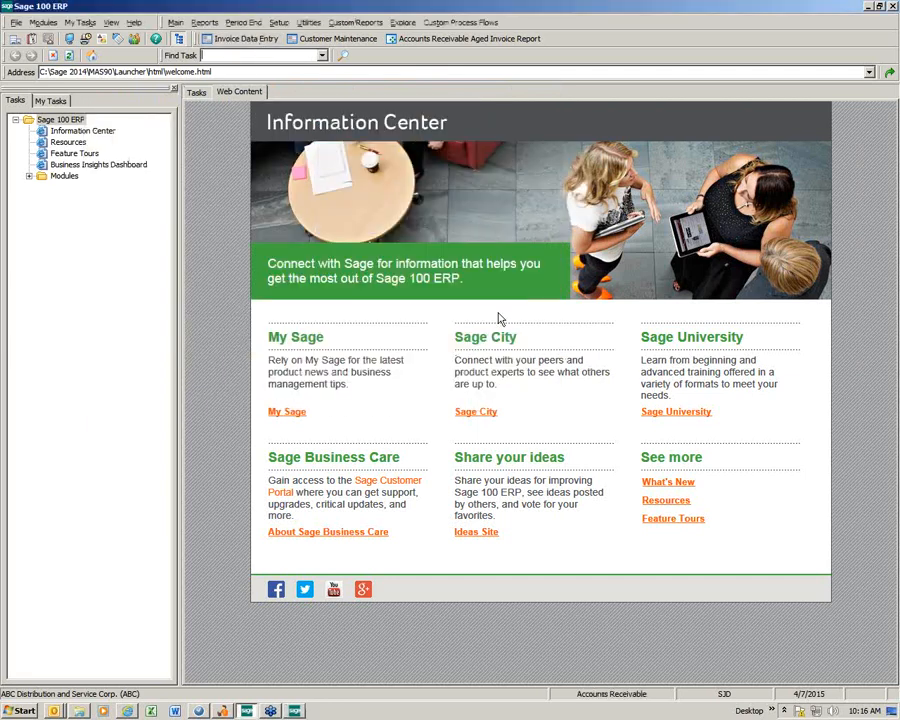
{"action": "left_click", "coordinate": [393, 237]}
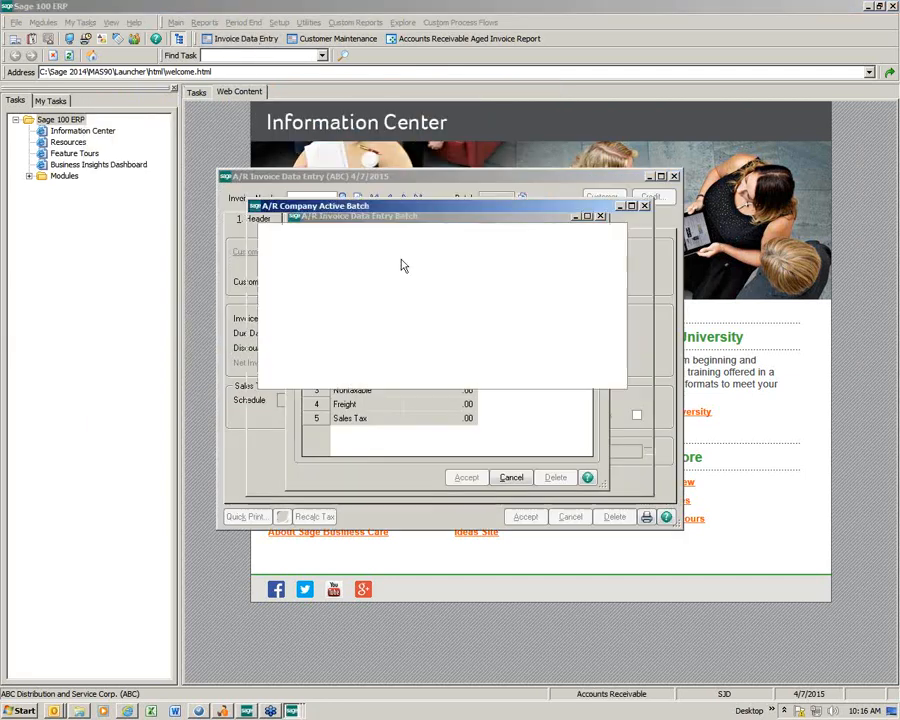
{"action": "left_click", "coordinate": [318, 252]}
{"action": "double_click", "coordinate": [318, 252]}
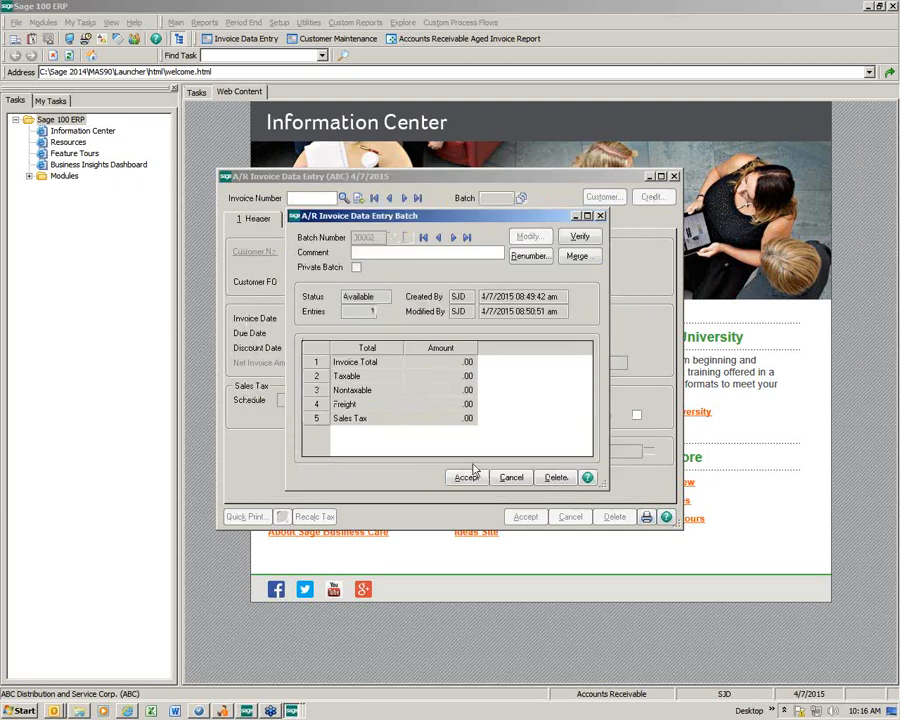
{"action": "left_click", "coordinate": [466, 477]}
{"action": "left_click", "coordinate": [356, 199]}
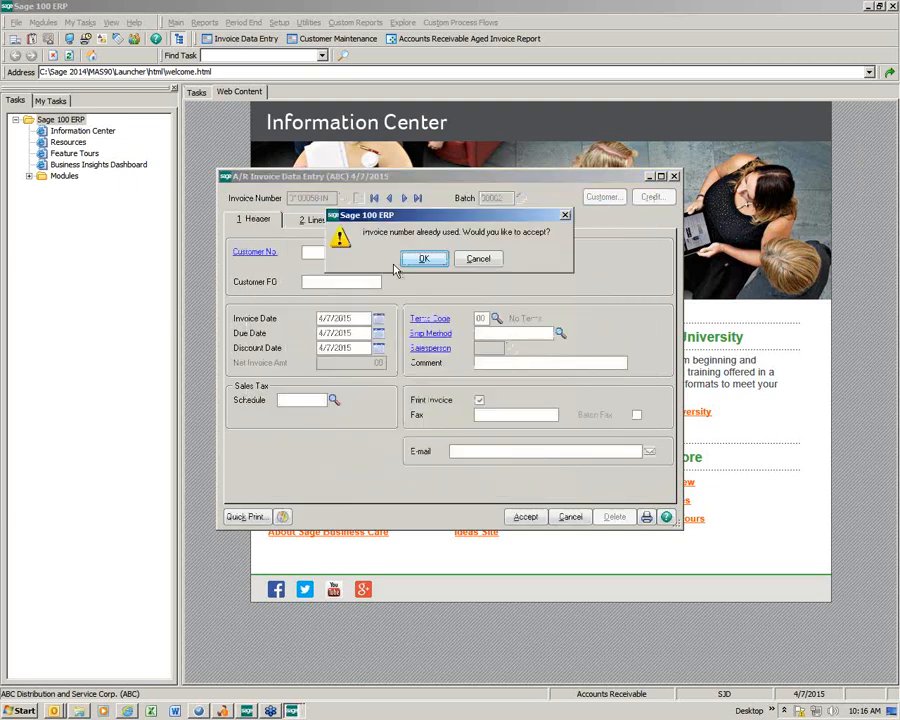
{"action": "left_click", "coordinate": [420, 258]}
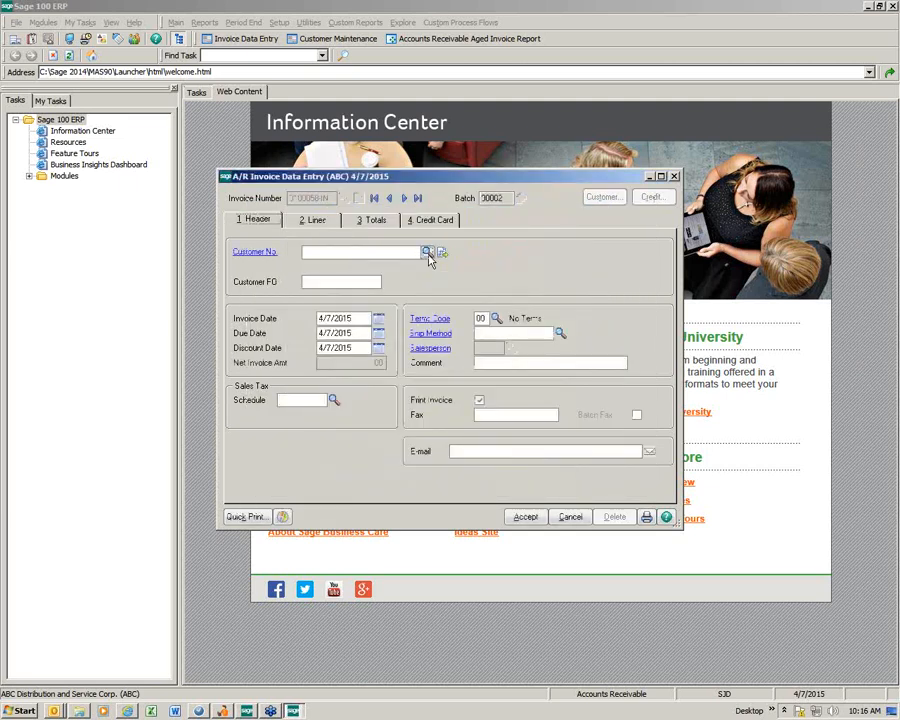
- Choose customer American Business Futures, adjust its existing invoice, and show the WIDGET line items
{"action": "left_click", "coordinate": [427, 252]}
{"action": "double_click", "coordinate": [341, 244]}
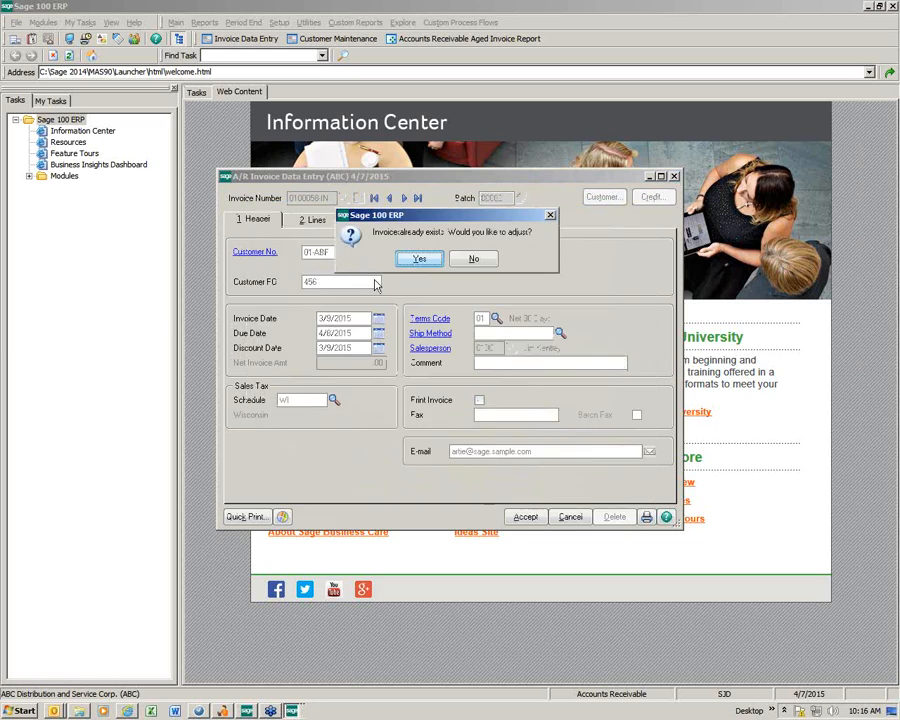
{"action": "left_click", "coordinate": [419, 284]}
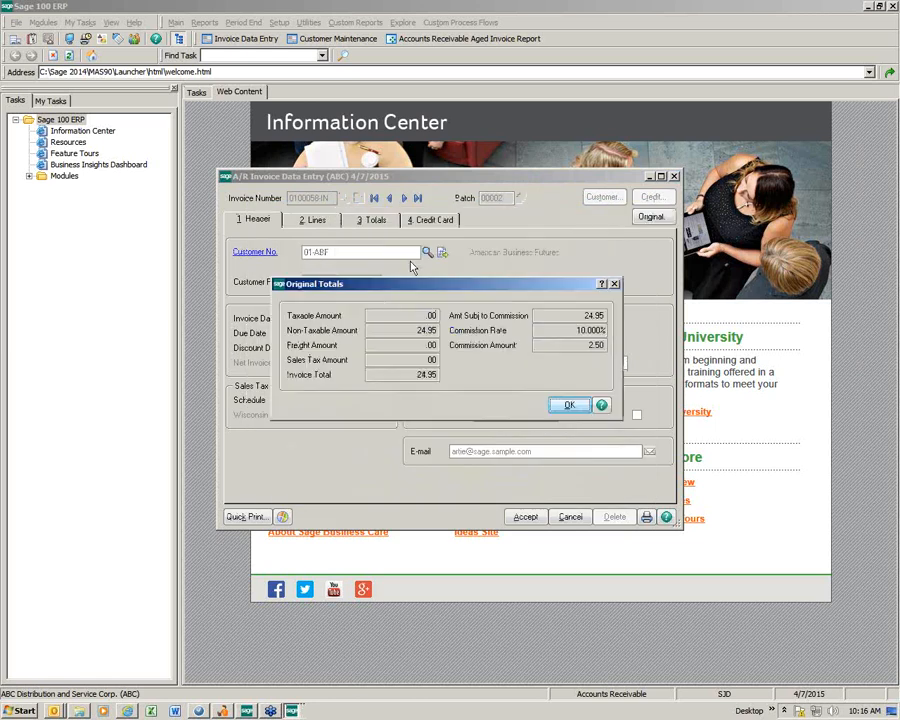
{"action": "left_click", "coordinate": [567, 405]}
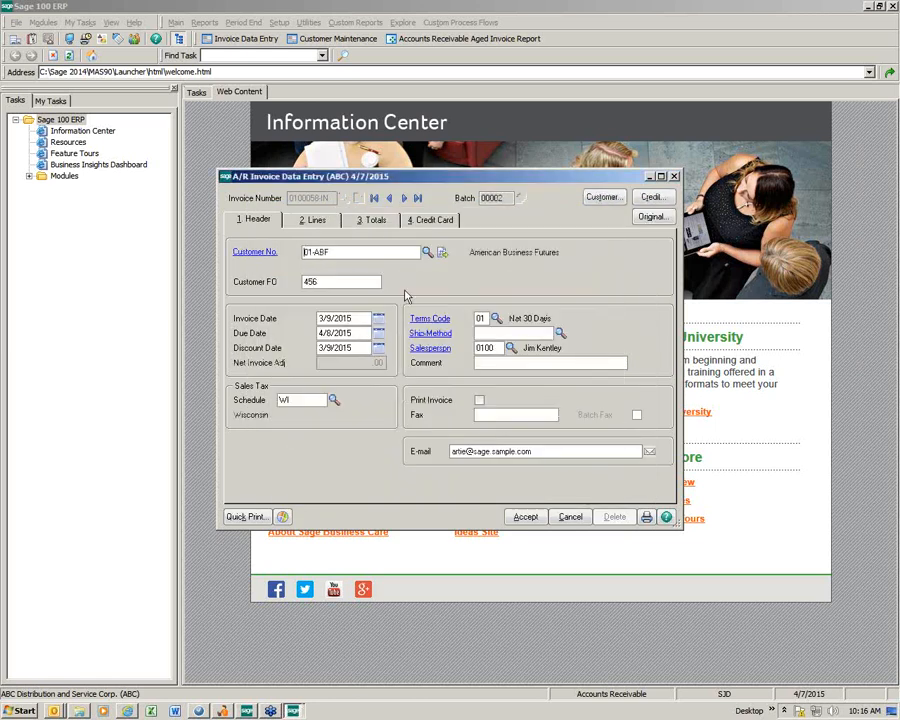
{"action": "left_click", "coordinate": [318, 222]}
{"action": "left_click", "coordinate": [312, 307]}
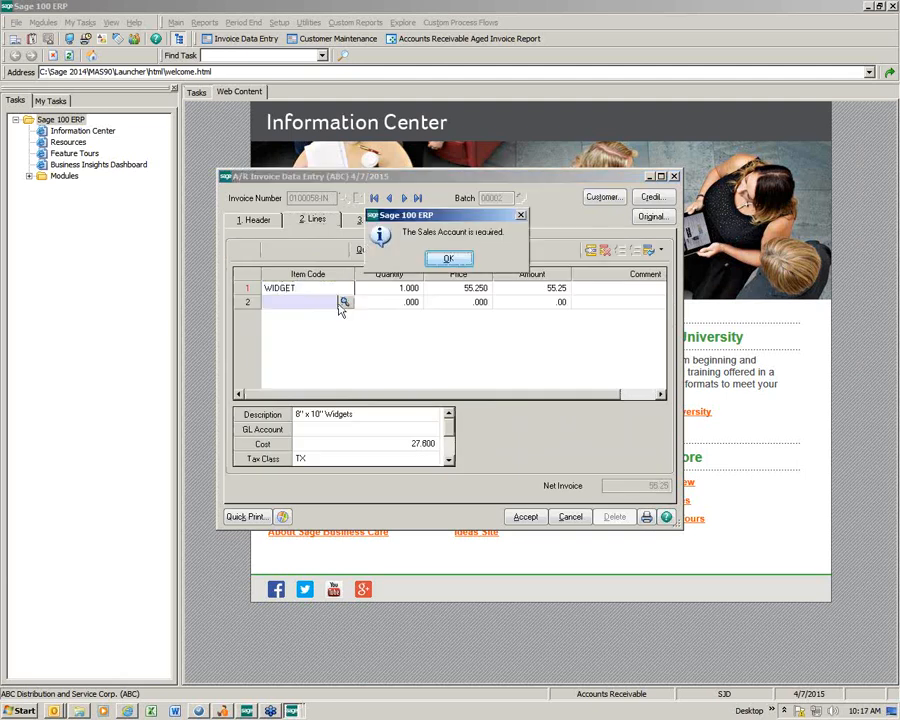
- Replace the WIDGET line with Standard Gadget 100-AA at an amount of 1.23
{"action": "left_click", "coordinate": [445, 262]}
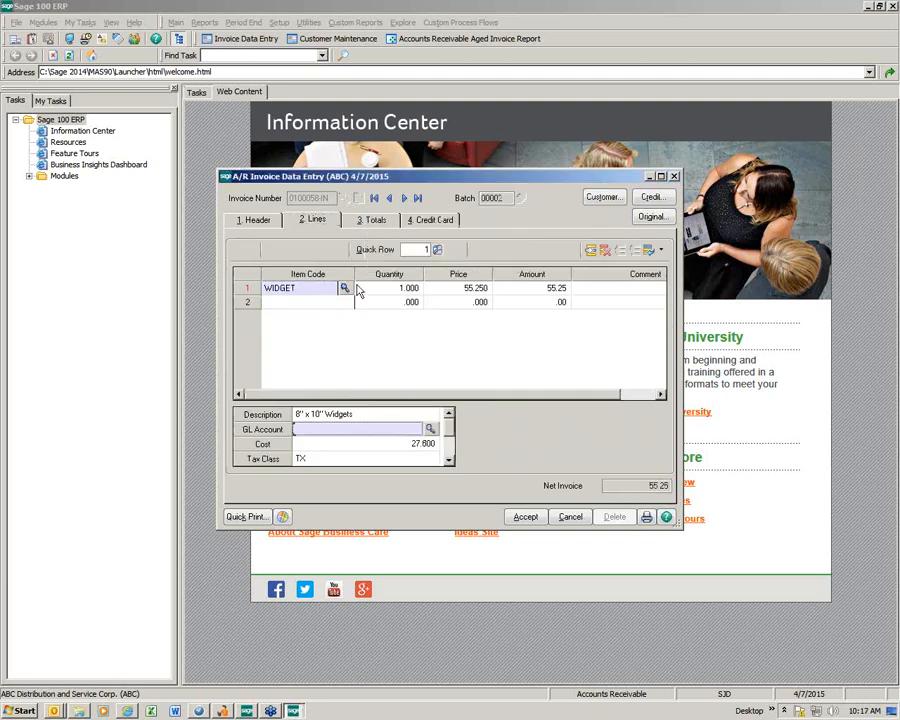
{"action": "left_click", "coordinate": [606, 252]}
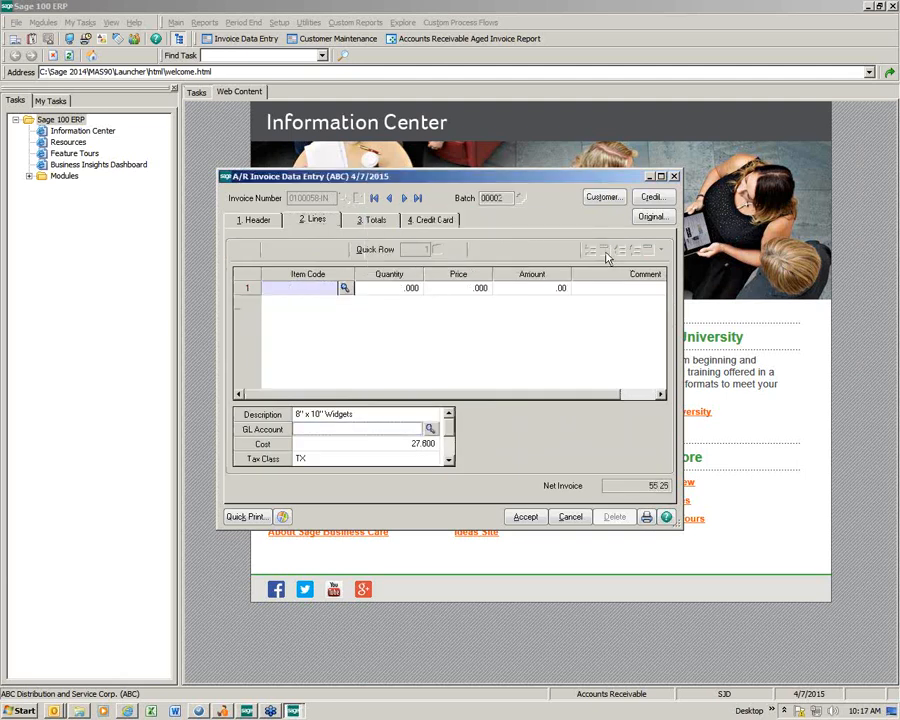
{"action": "left_click", "coordinate": [345, 290]}
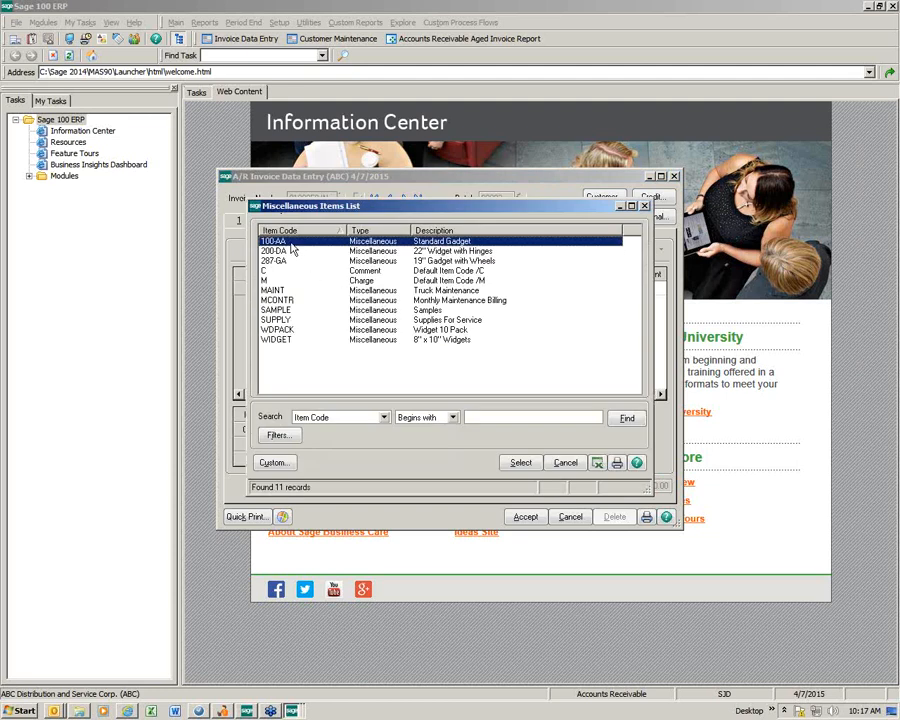
{"action": "double_click", "coordinate": [293, 244]}
{"action": "key", "text": "Tab"}
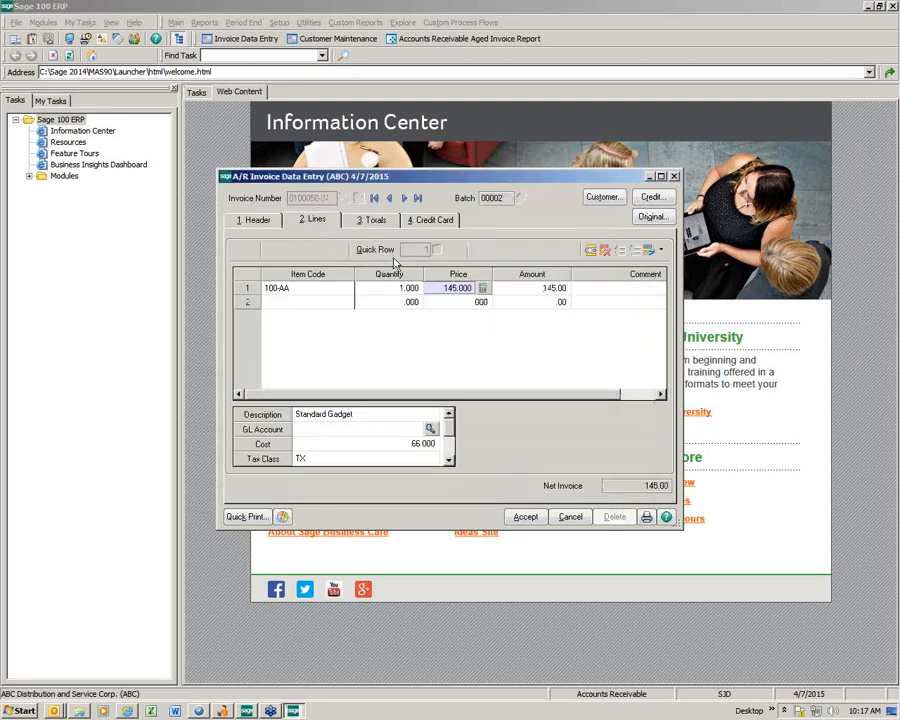
{"action": "key", "text": "Tab"}
{"action": "type", "text": "1.23"}
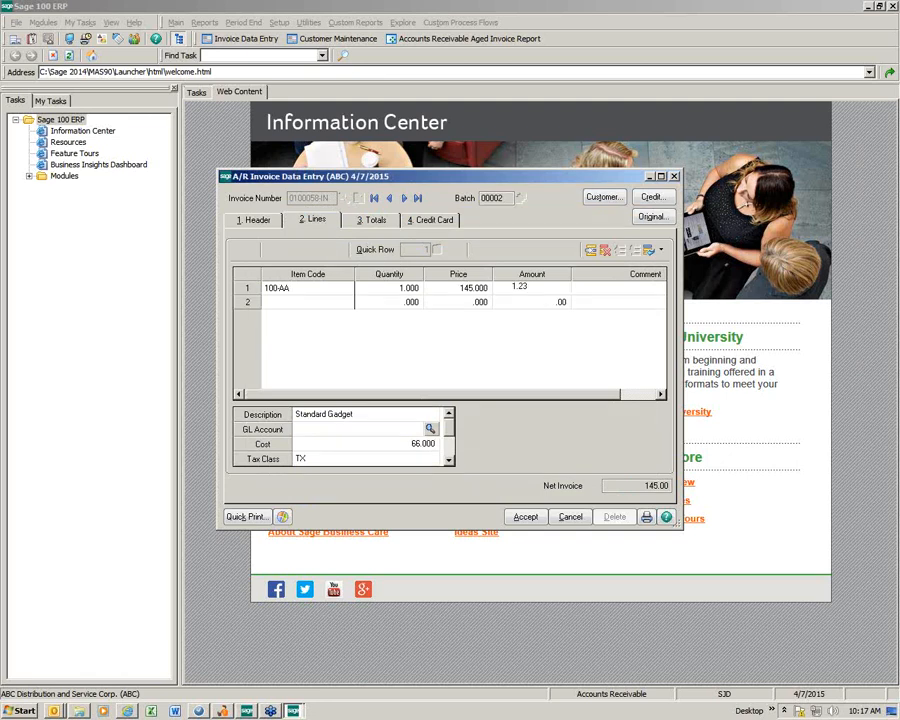
{"action": "key", "text": "Tab"}
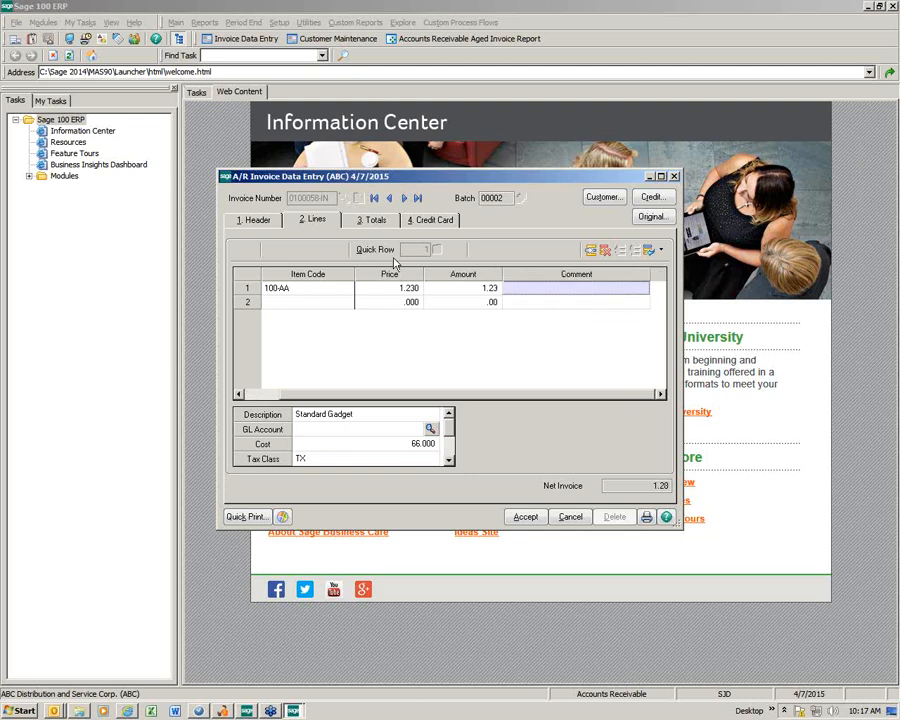
- Assign sales account 111-00-00 to the line, review totals, and accept the invoice
{"action": "key", "text": "Tab"}
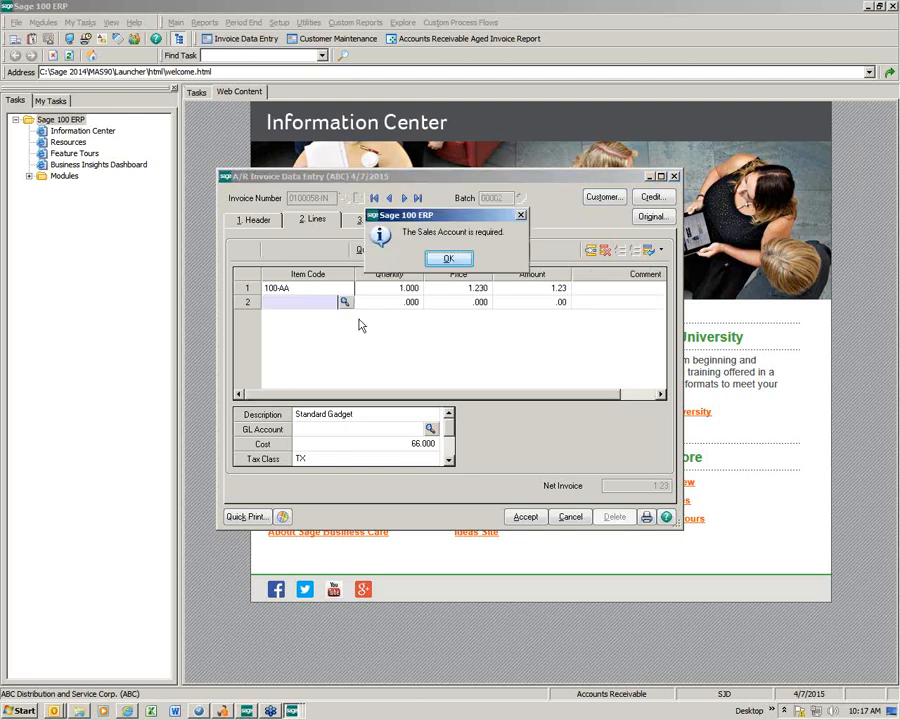
{"action": "key", "text": "Return"}
{"action": "left_click", "coordinate": [442, 264]}
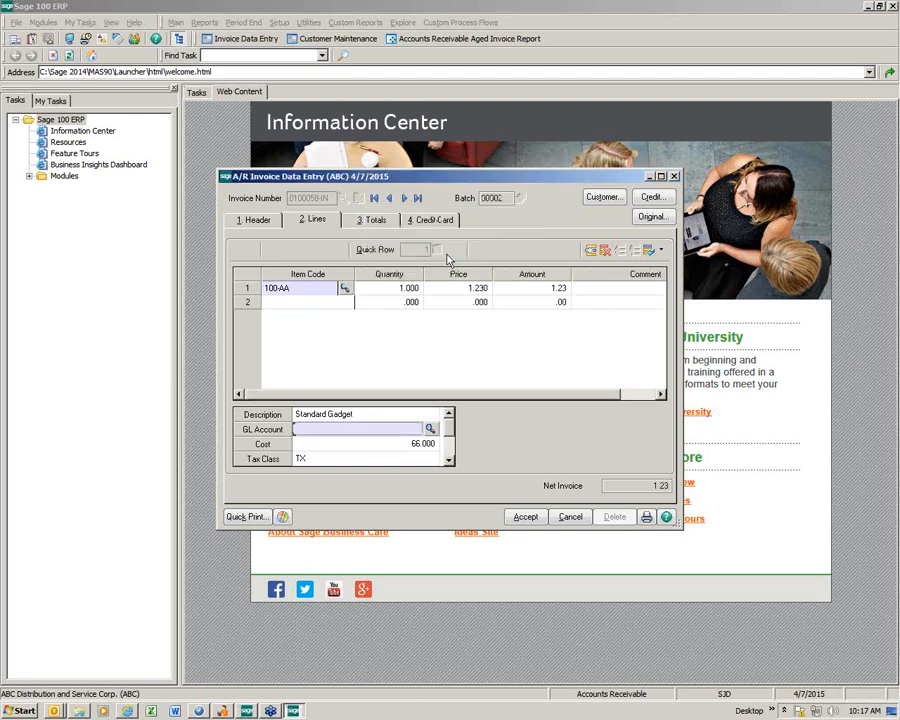
{"action": "left_click", "coordinate": [430, 428]}
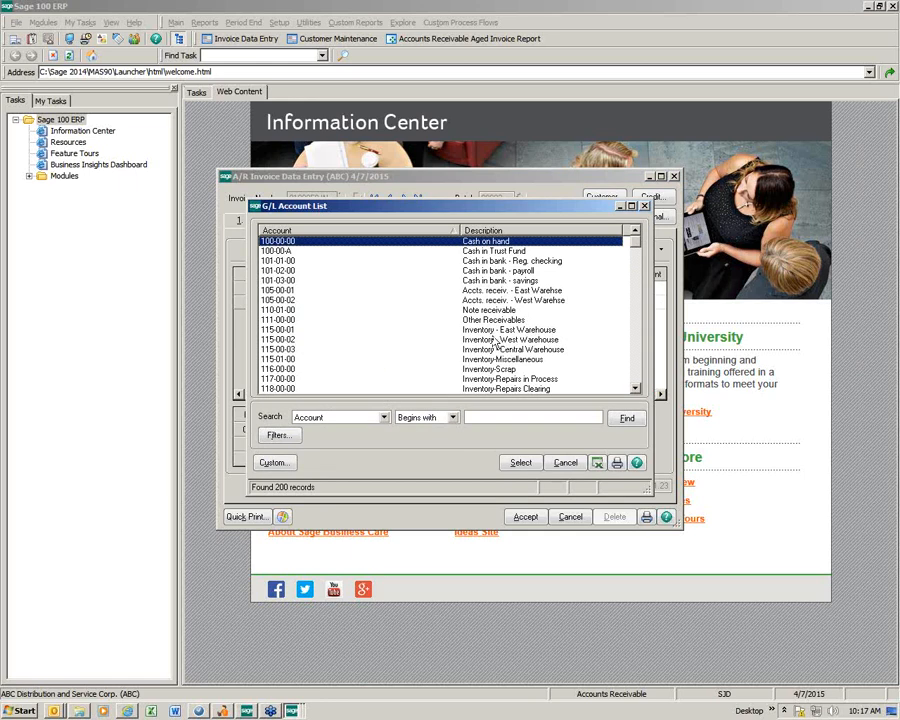
{"action": "double_click", "coordinate": [290, 320]}
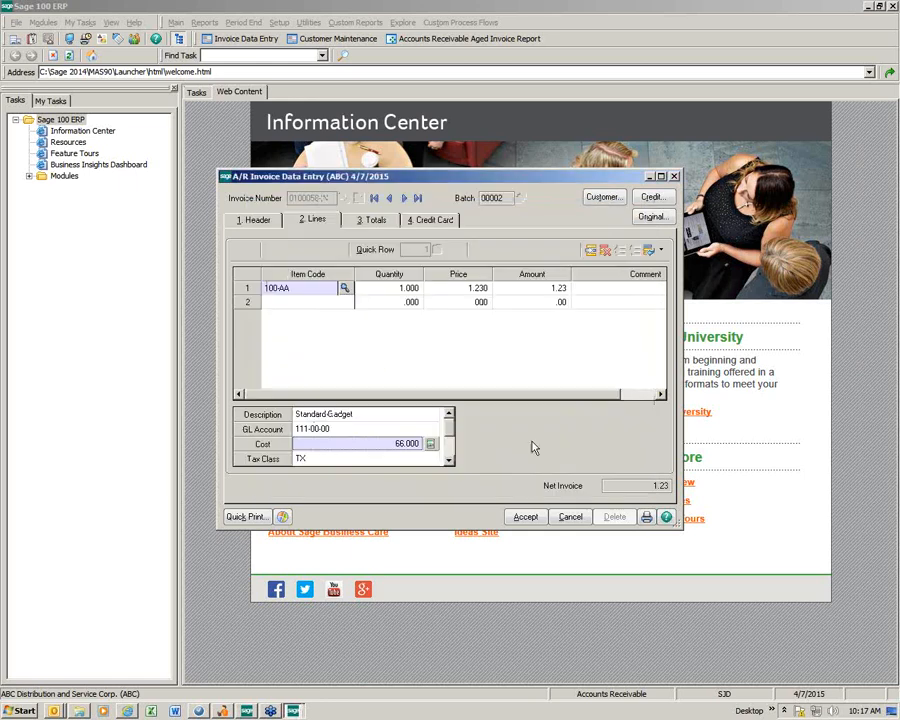
{"action": "left_click", "coordinate": [525, 516]}
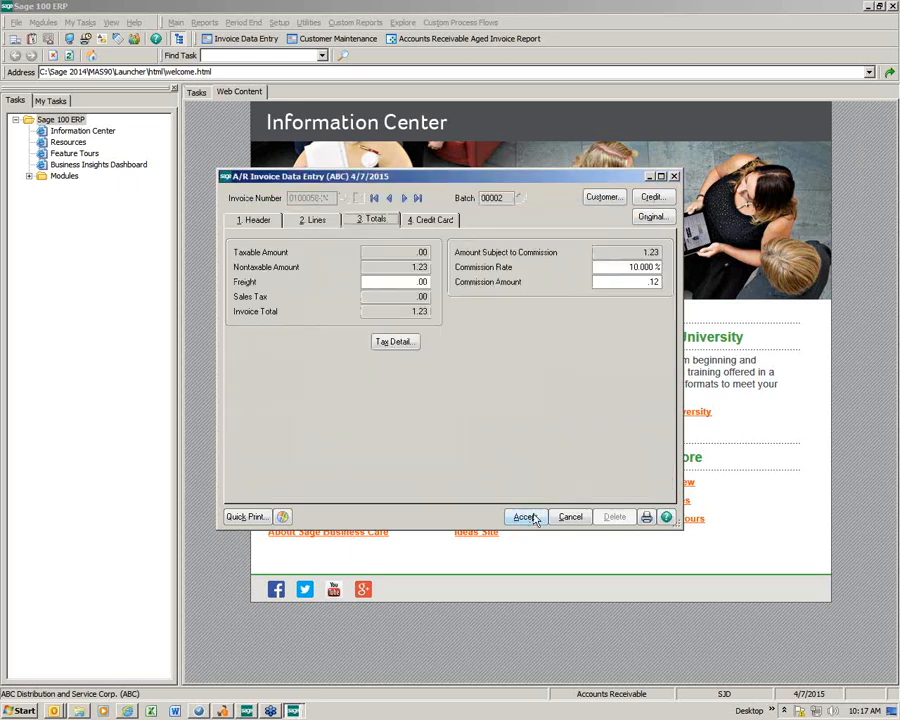
{"action": "left_click", "coordinate": [526, 516]}
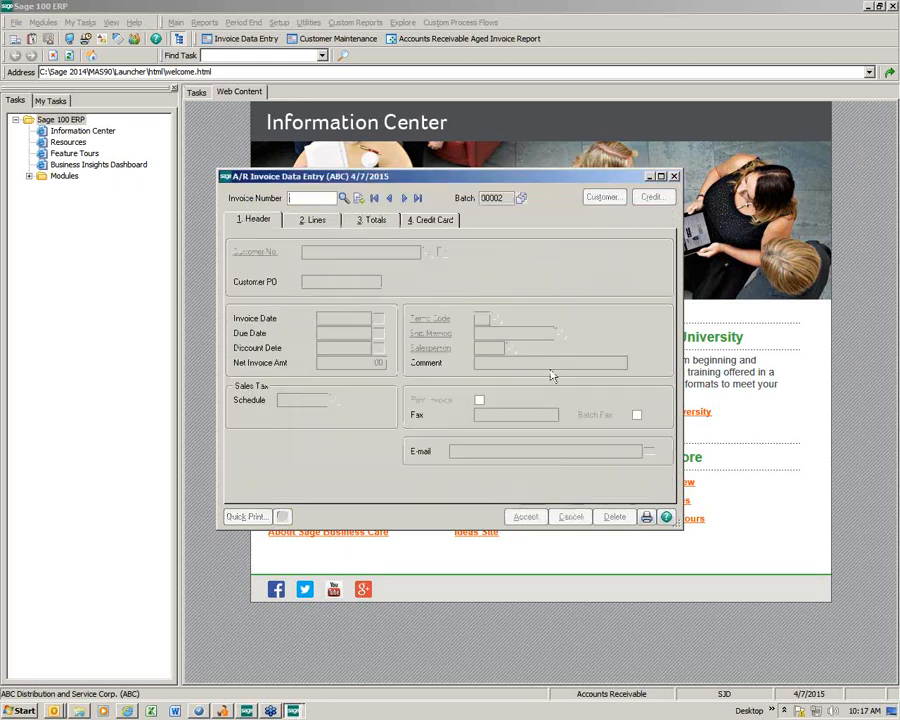
- Uncheck Implied Decimal Point, save the change on moving to the next user, and close User Maintenance
{"action": "left_click", "coordinate": [293, 710]}
{"action": "left_click", "coordinate": [306, 662]}
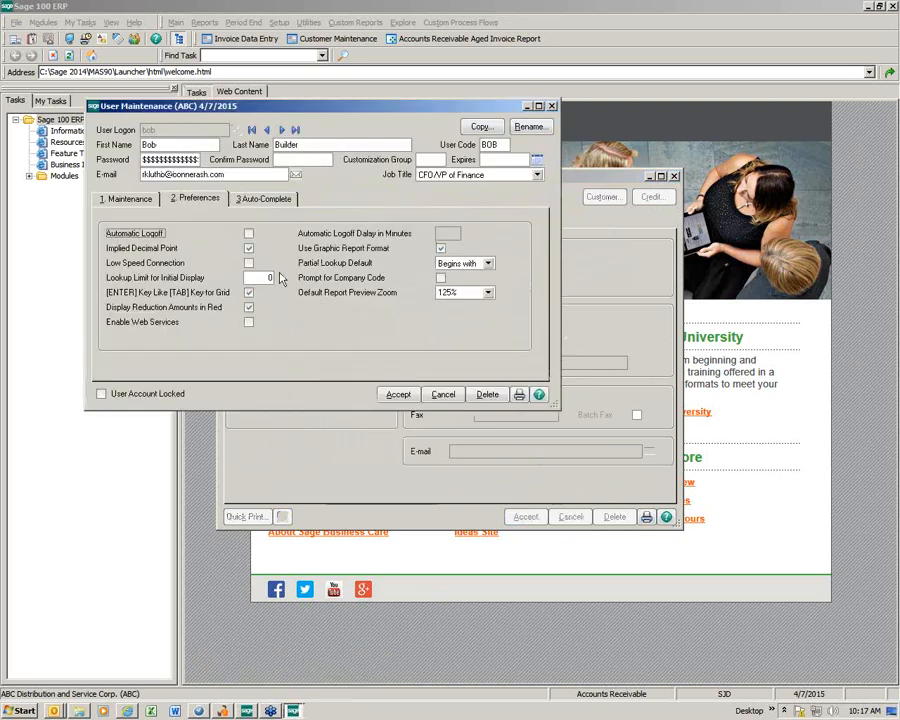
{"action": "left_click", "coordinate": [248, 248]}
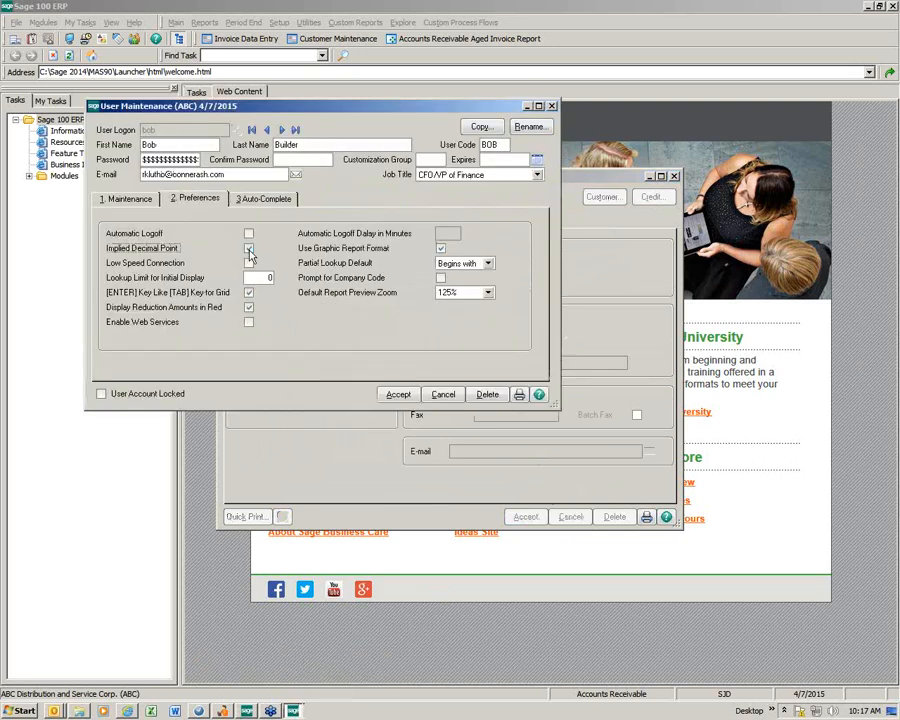
{"action": "left_click", "coordinate": [282, 130]}
{"action": "left_click", "coordinate": [449, 260]}
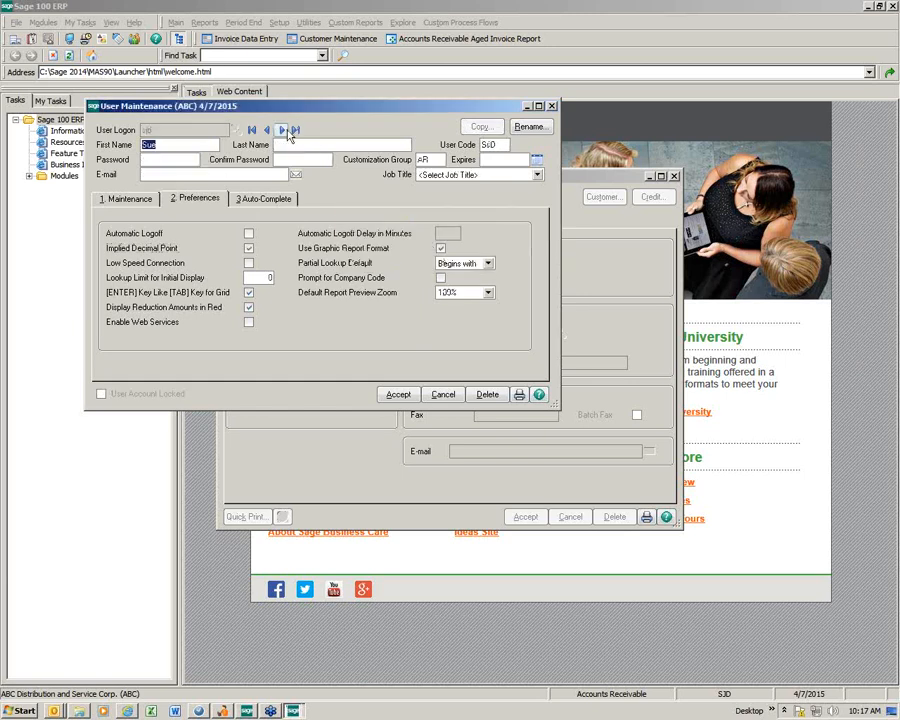
{"action": "left_click", "coordinate": [398, 394]}
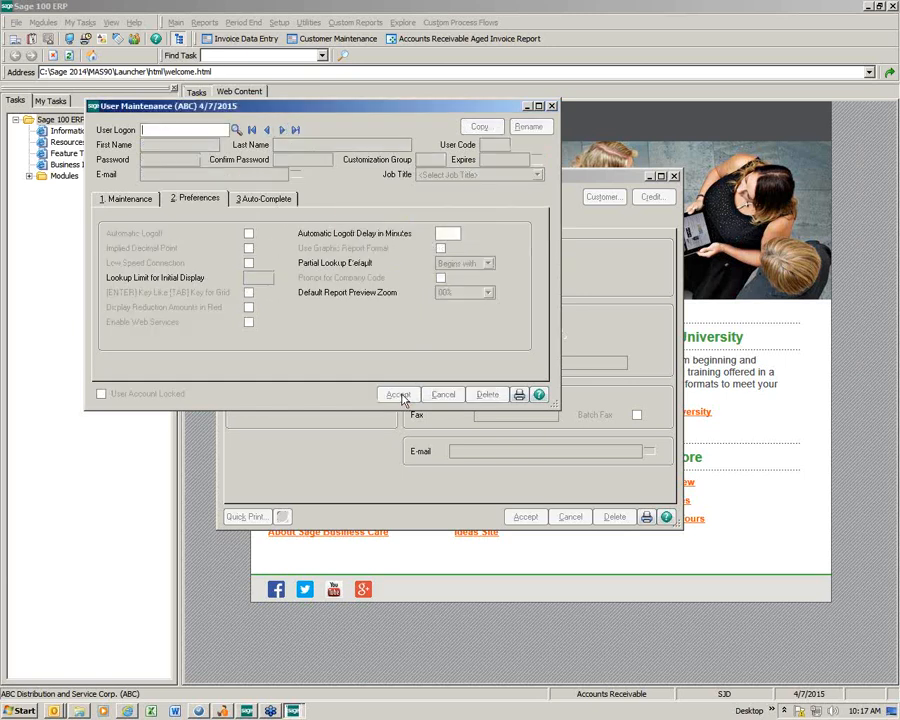
{"action": "left_click", "coordinate": [551, 106]}
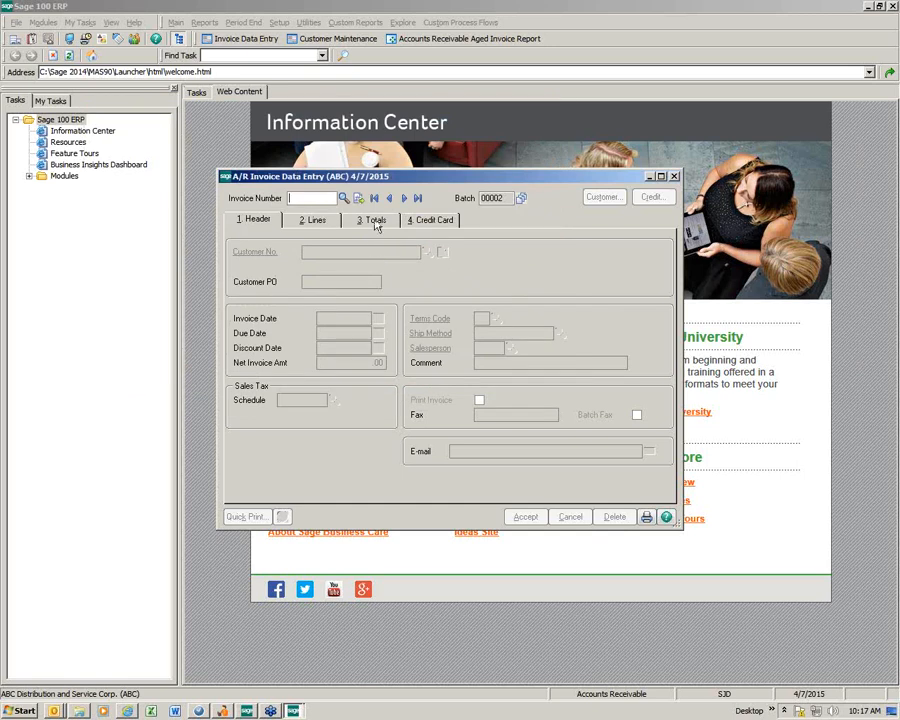
- Load the second existing invoice and add WIDGET as line 2 with amount 1.23
{"action": "left_click", "coordinate": [343, 198]}
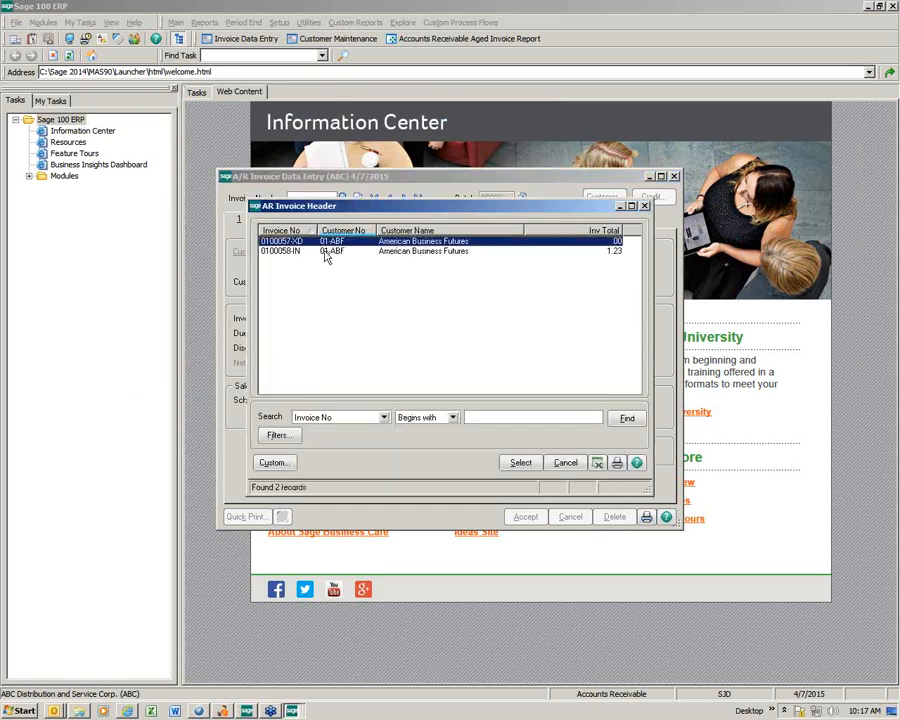
{"action": "double_click", "coordinate": [321, 252]}
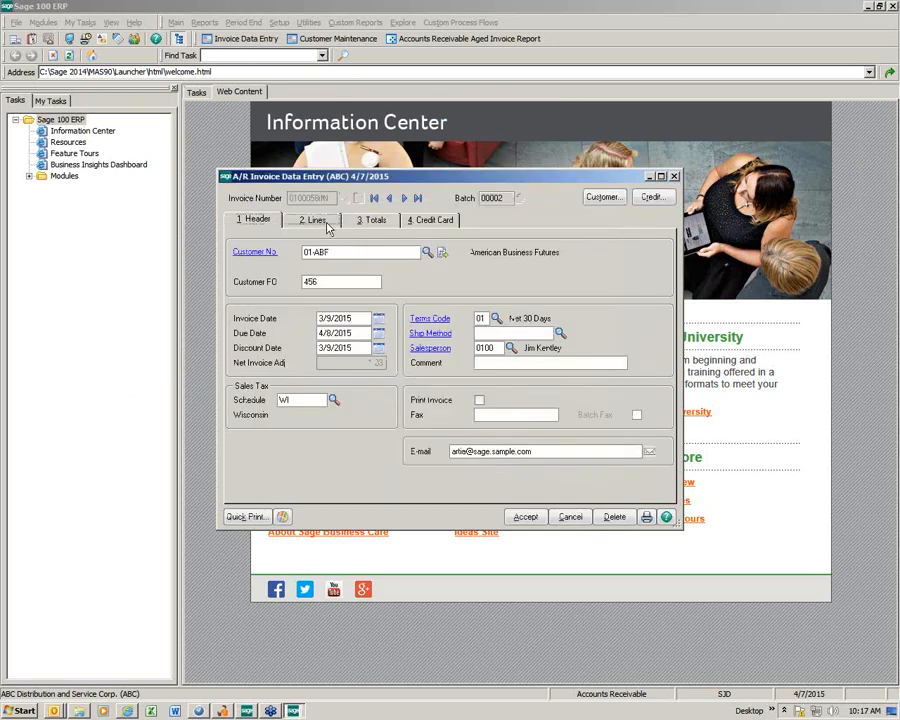
{"action": "left_click", "coordinate": [314, 220]}
{"action": "left_click", "coordinate": [344, 302]}
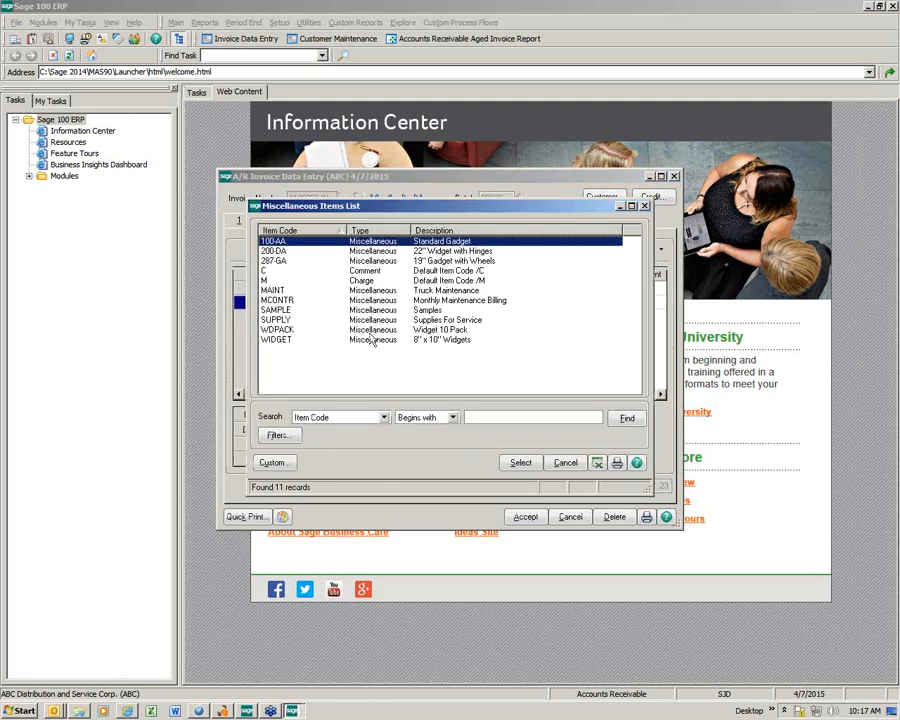
{"action": "left_click", "coordinate": [292, 340]}
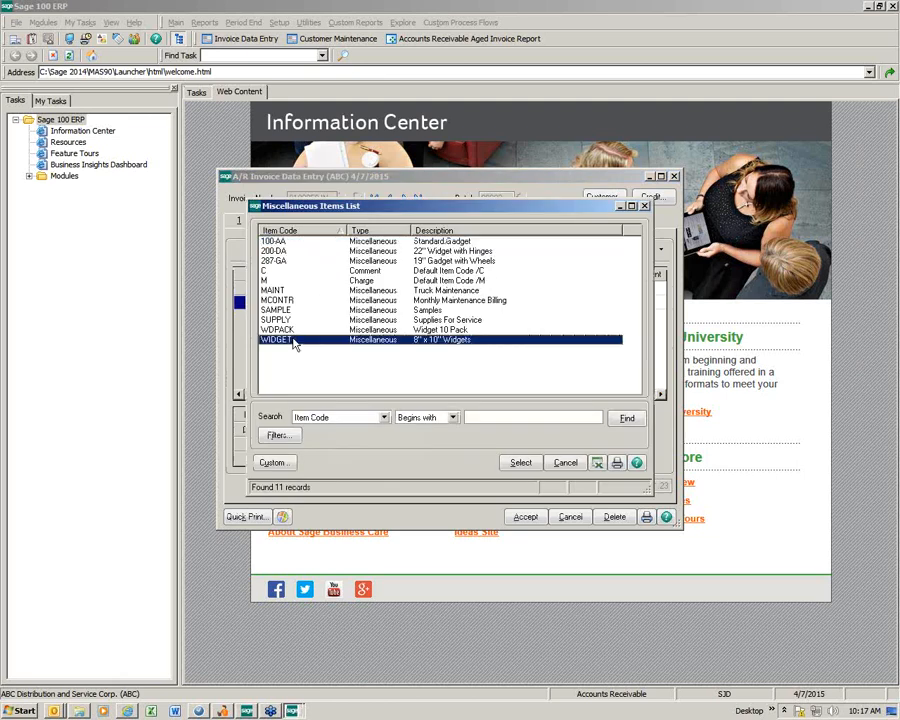
{"action": "double_click", "coordinate": [292, 341]}
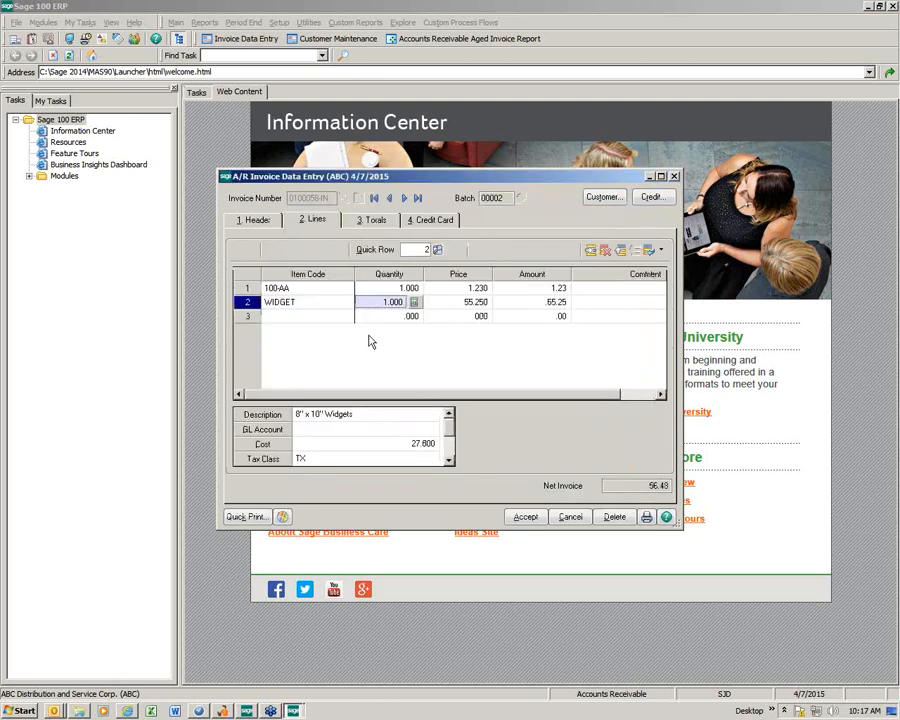
{"action": "key", "text": "Tab"}
{"action": "key", "text": "Tab"}
{"action": "type", "text": "1.23"}
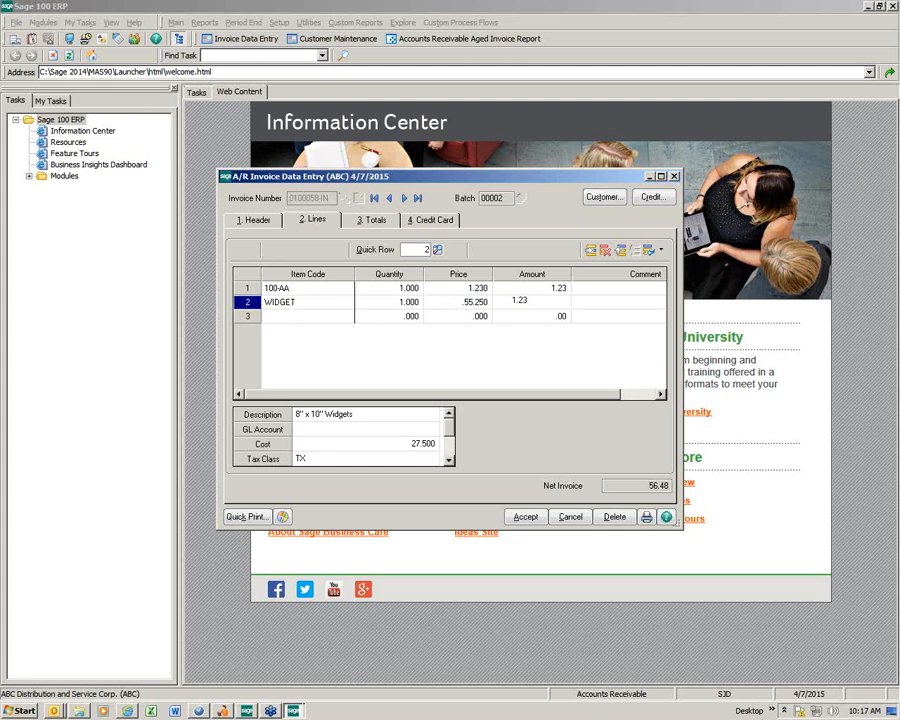
{"action": "key", "text": "Tab"}
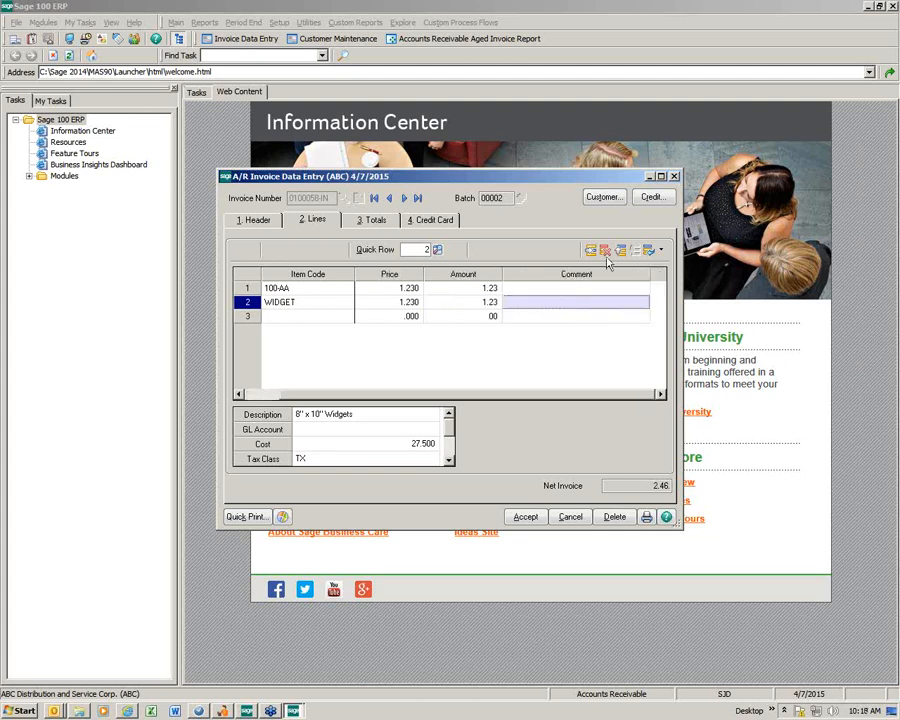
- Try to accept the invoice, dismiss the missing sales account warning, and discard the changes
{"action": "left_click", "coordinate": [524, 517]}
{"action": "left_click", "coordinate": [448, 258]}
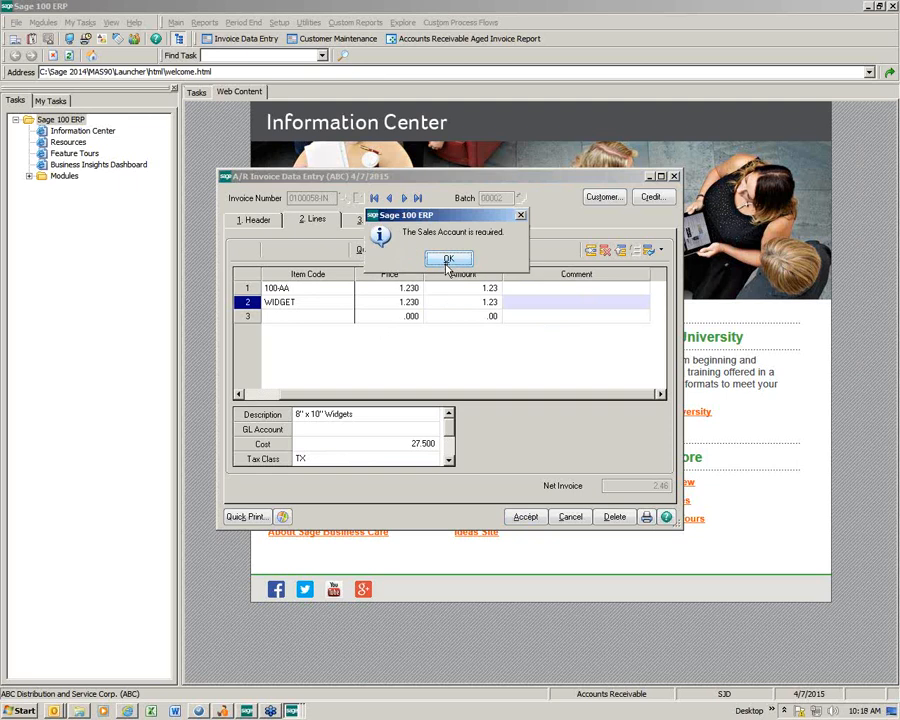
{"action": "left_click", "coordinate": [574, 517]}
{"action": "left_click", "coordinate": [426, 257]}
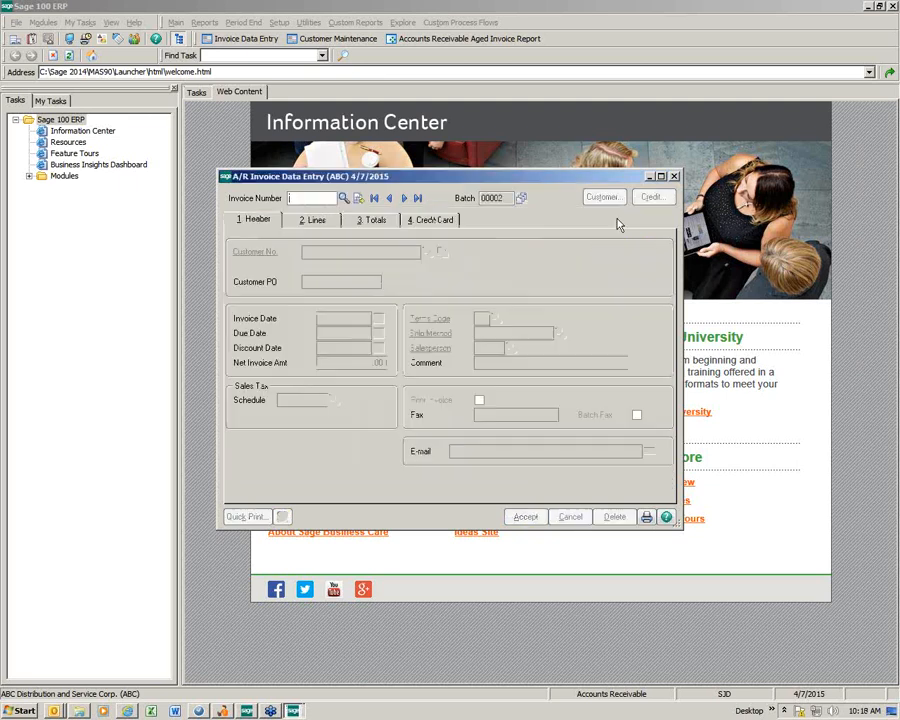
- Close the invoice data entry and User Maintenance windows
{"action": "left_click", "coordinate": [673, 176]}
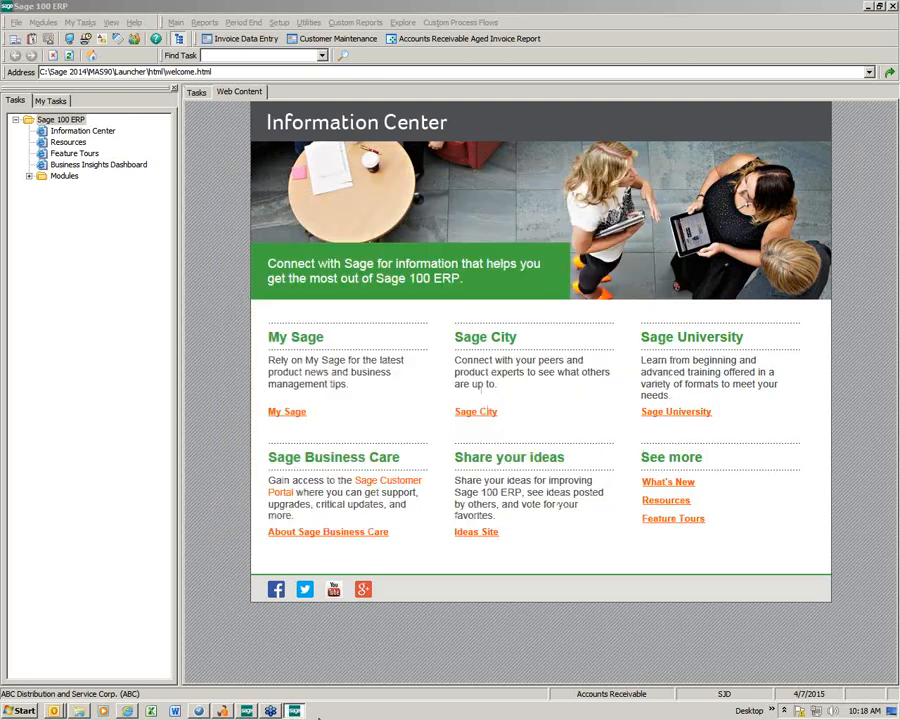
{"action": "left_click", "coordinate": [297, 708]}
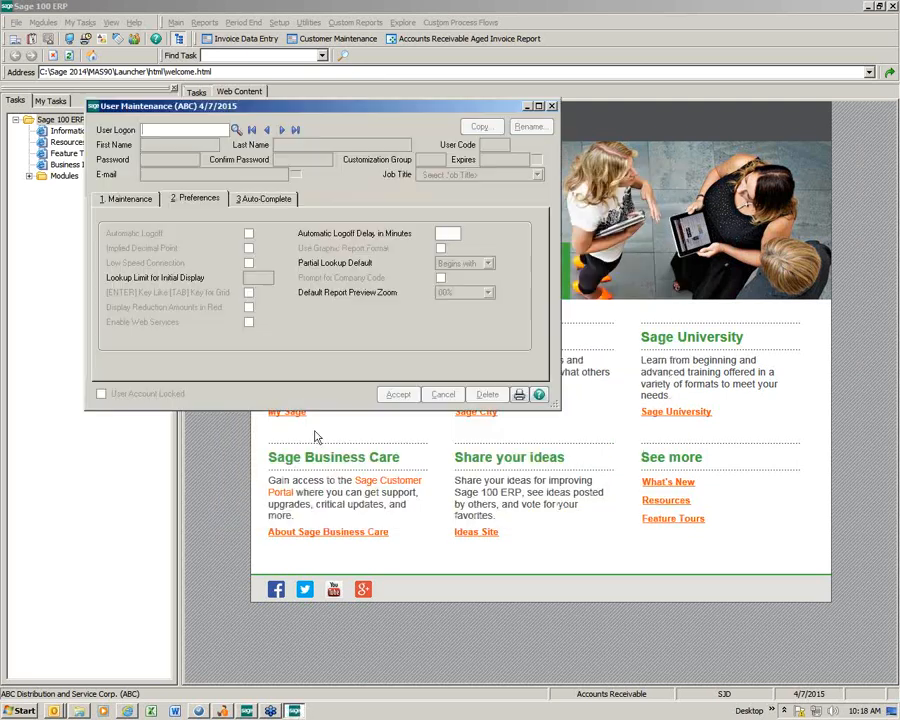
{"action": "left_click", "coordinate": [552, 106]}
{"action": "left_click", "coordinate": [240, 38]}
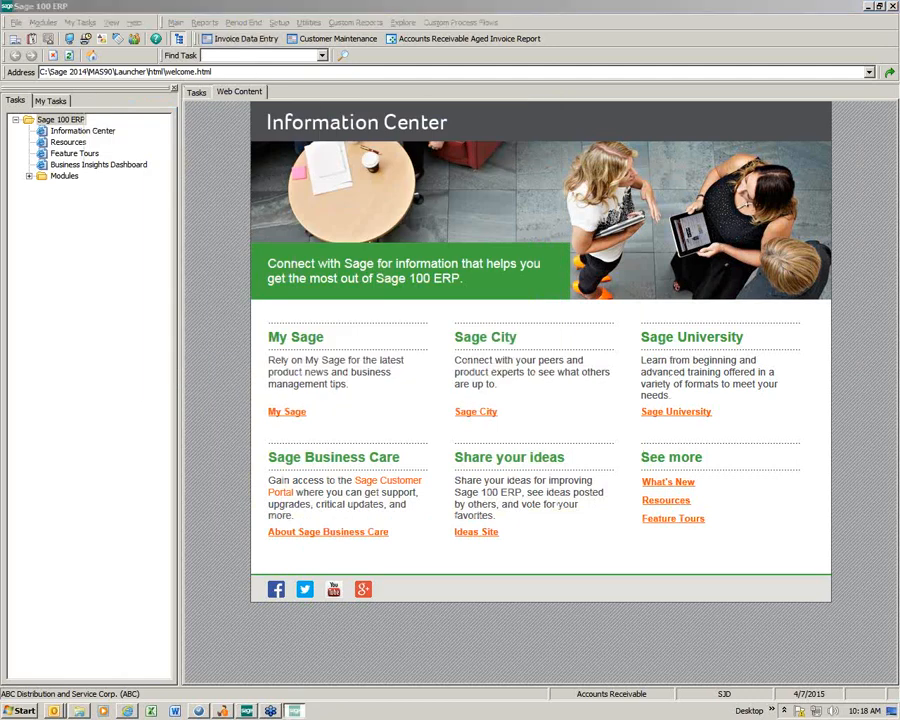
- Create the next invoice batch and start a new invoice for Hillsboro Service Center
{"action": "left_click", "coordinate": [392, 236]}
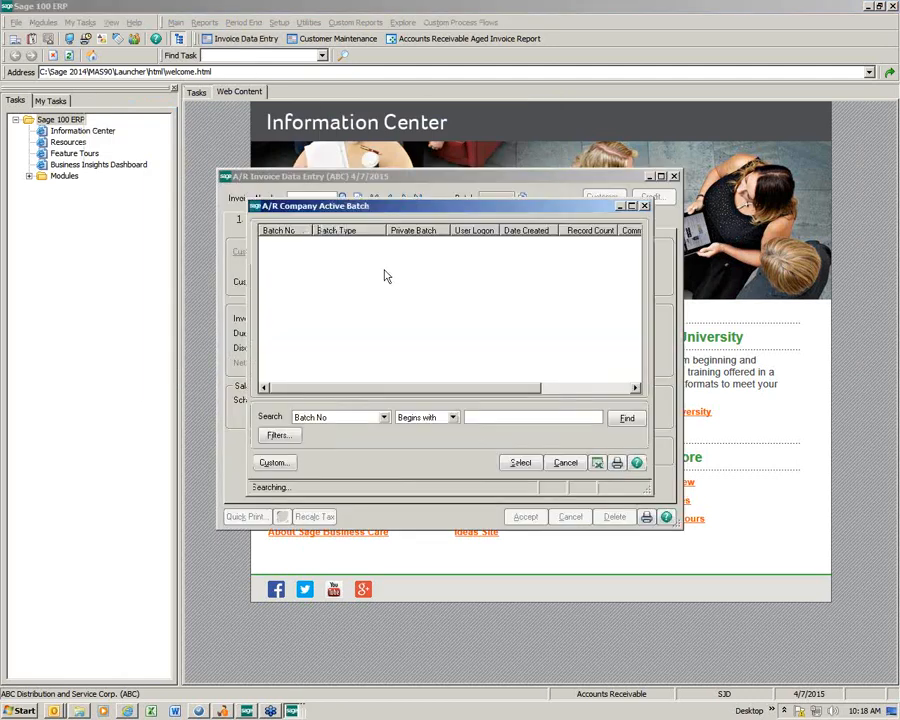
{"action": "key", "text": "Escape"}
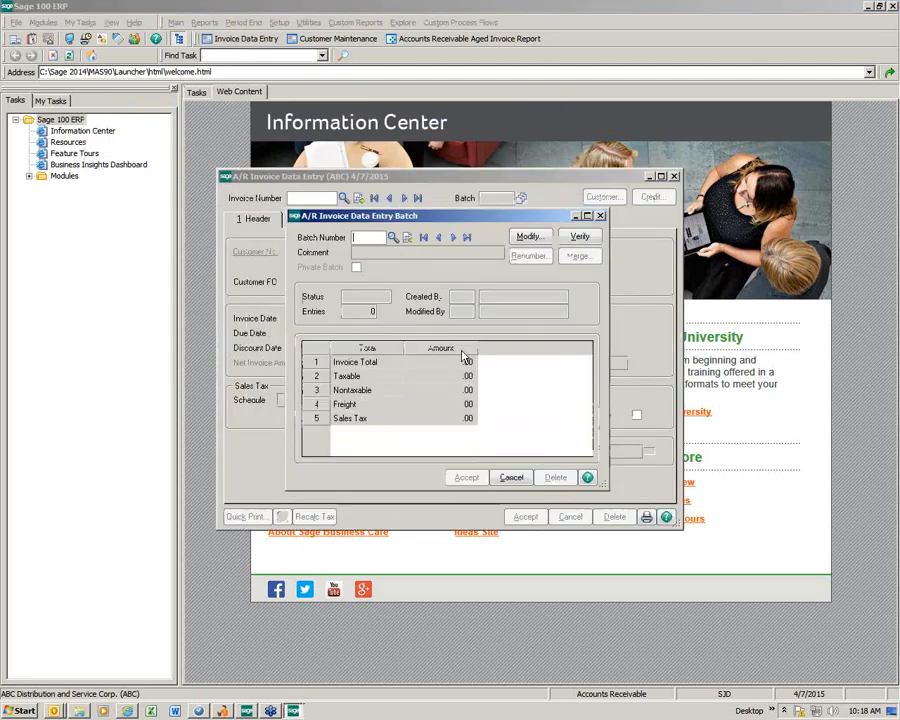
{"action": "left_click", "coordinate": [407, 236]}
{"action": "left_click", "coordinate": [449, 483]}
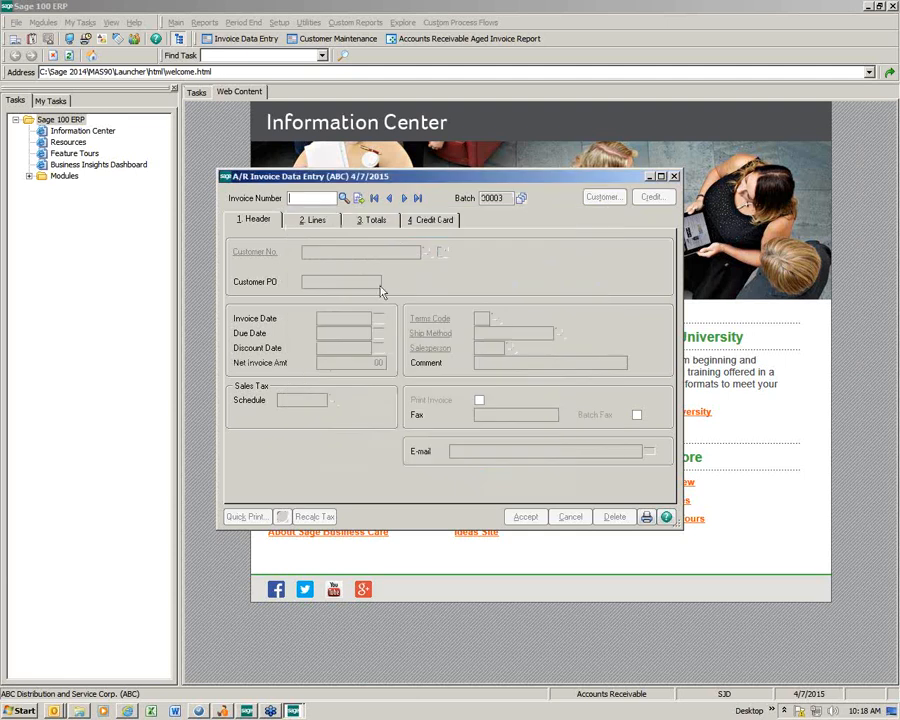
{"action": "left_click", "coordinate": [358, 197]}
{"action": "left_click", "coordinate": [427, 252]}
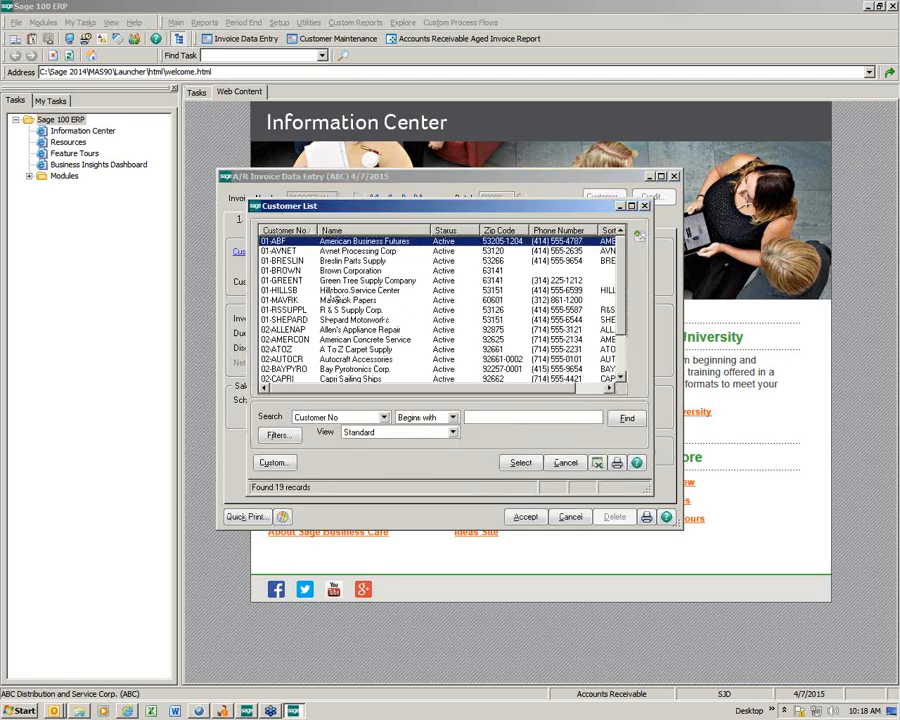
{"action": "double_click", "coordinate": [329, 286]}
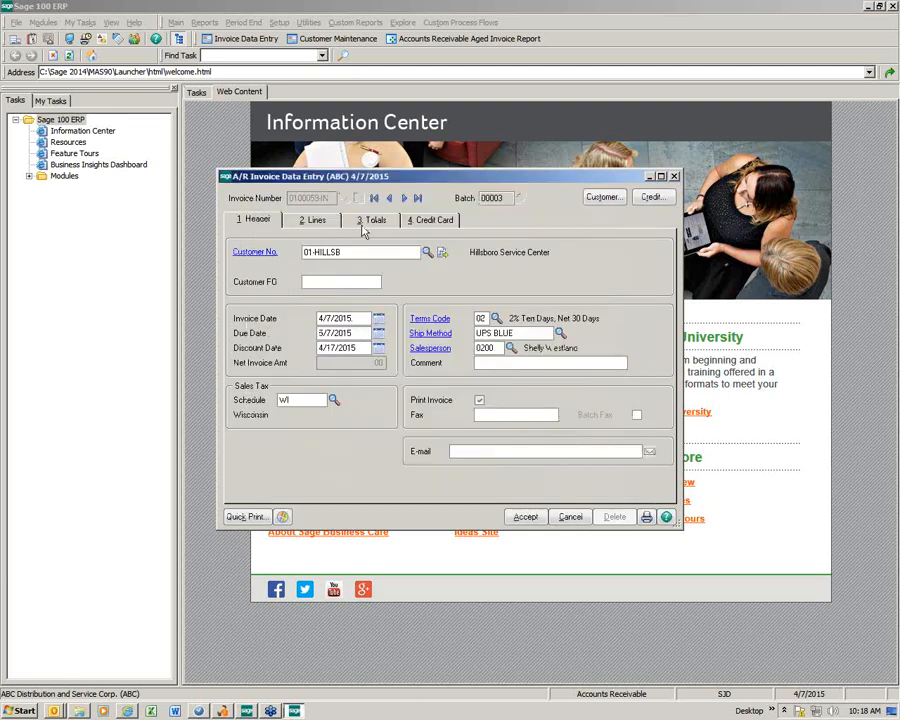
- Add WIDGET as the first invoice line with an amount of 123
{"action": "left_click", "coordinate": [315, 221]}
{"action": "left_click", "coordinate": [343, 289]}
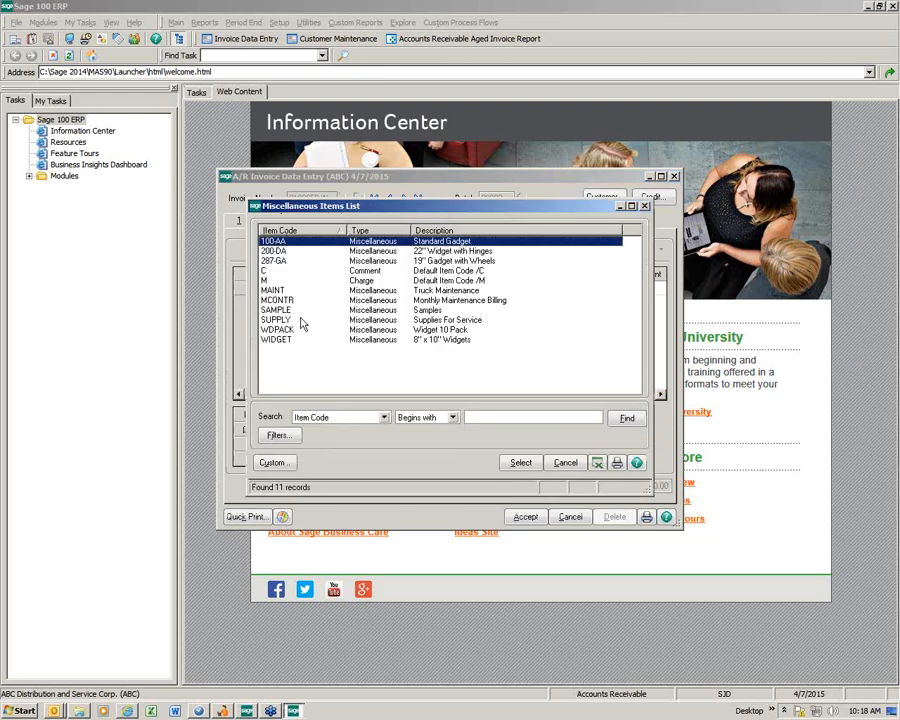
{"action": "double_click", "coordinate": [293, 345]}
{"action": "key", "text": "Tab"}
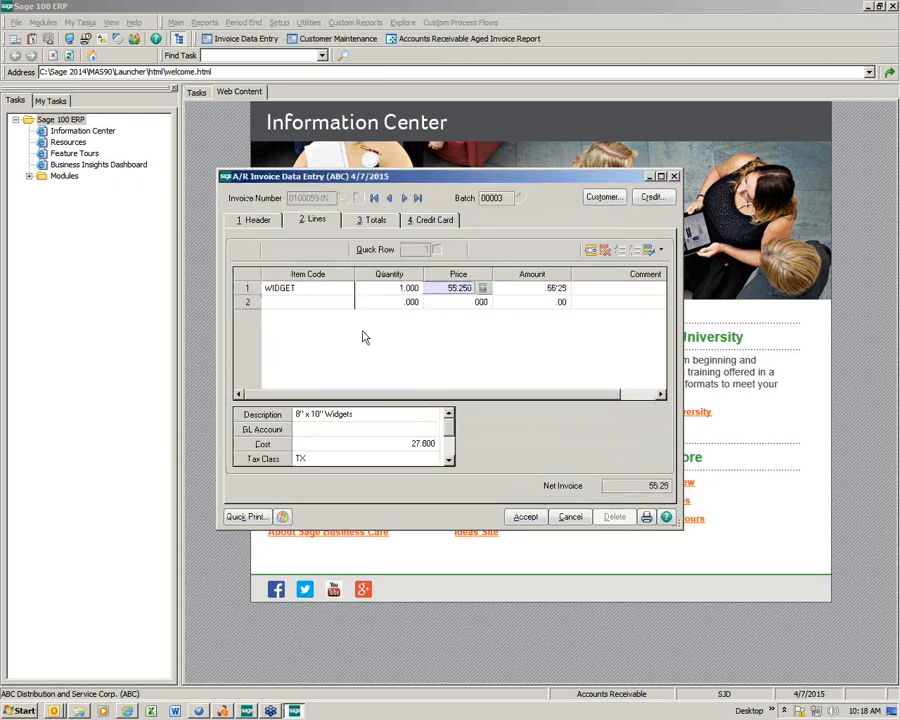
{"action": "key", "text": "Tab"}
{"action": "type", "text": "123"}
{"action": "key", "text": "Tab"}
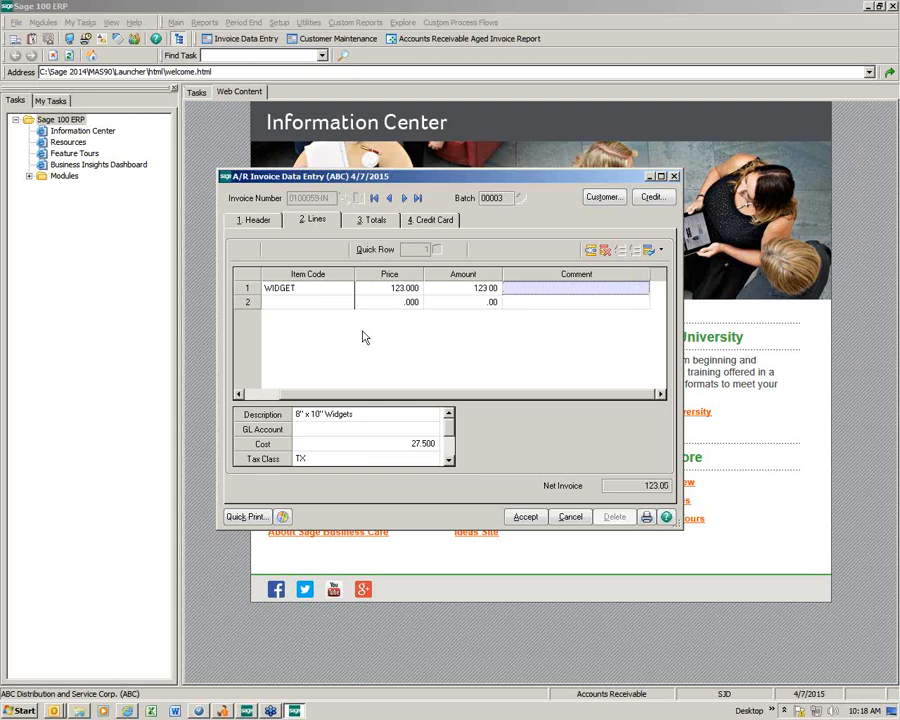
{"action": "key", "text": "shift+Tab"}
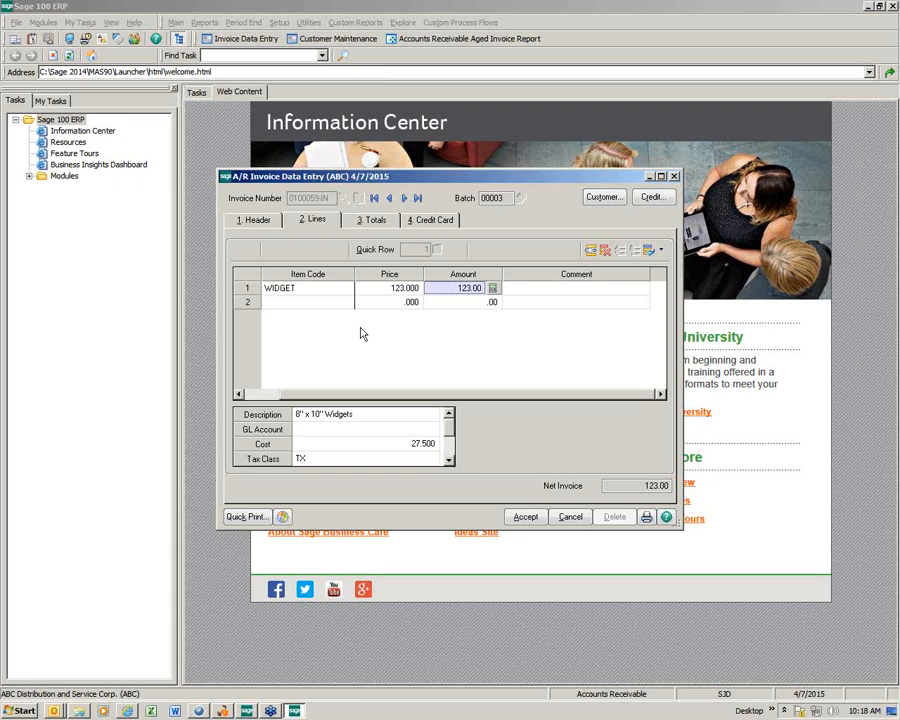
- Assign GL account 115-01-00 to the WIDGET line and accept the invoice
{"action": "left_click", "coordinate": [526, 517]}
{"action": "left_click", "coordinate": [454, 372]}
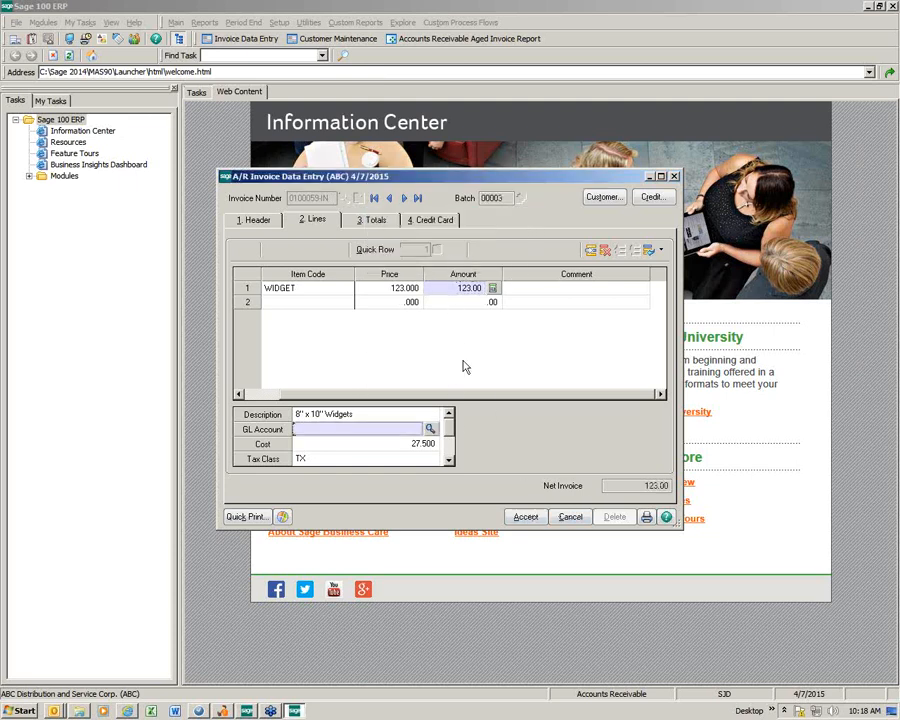
{"action": "left_click", "coordinate": [430, 428]}
{"action": "left_click", "coordinate": [308, 362]}
{"action": "double_click", "coordinate": [308, 362]}
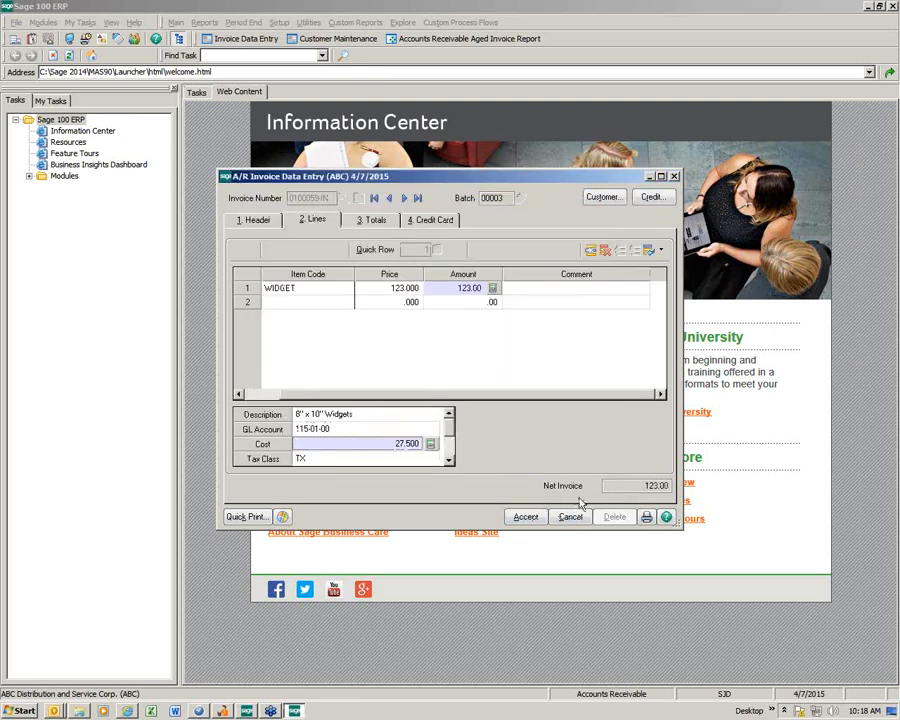
{"action": "left_click", "coordinate": [526, 517]}
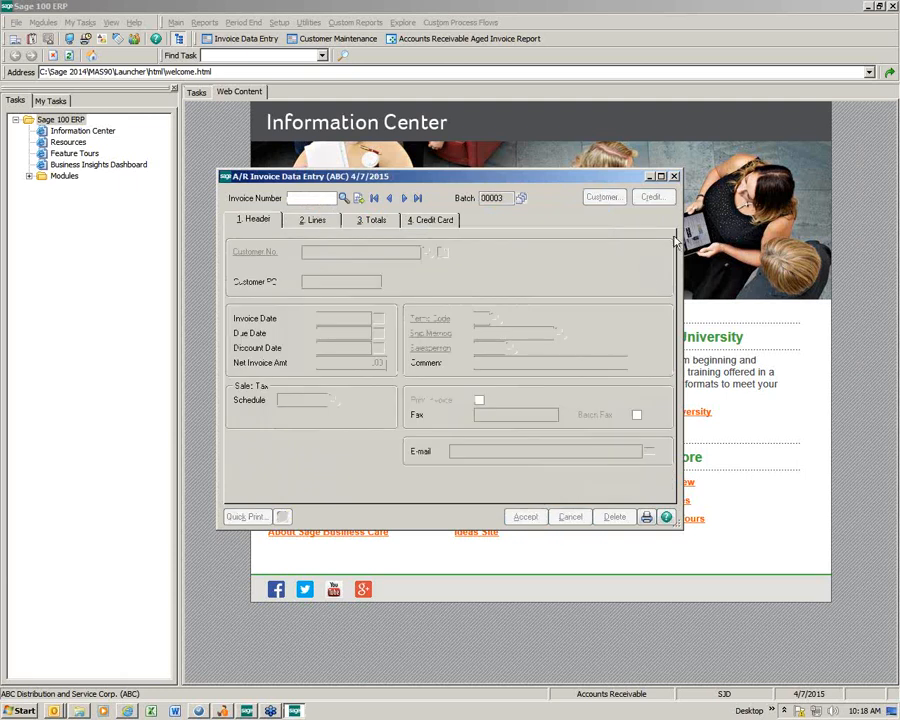
- Close A/R Invoice Data Entry and open User Maintenance under Modules > Library Master > Main
{"action": "left_click", "coordinate": [674, 176]}
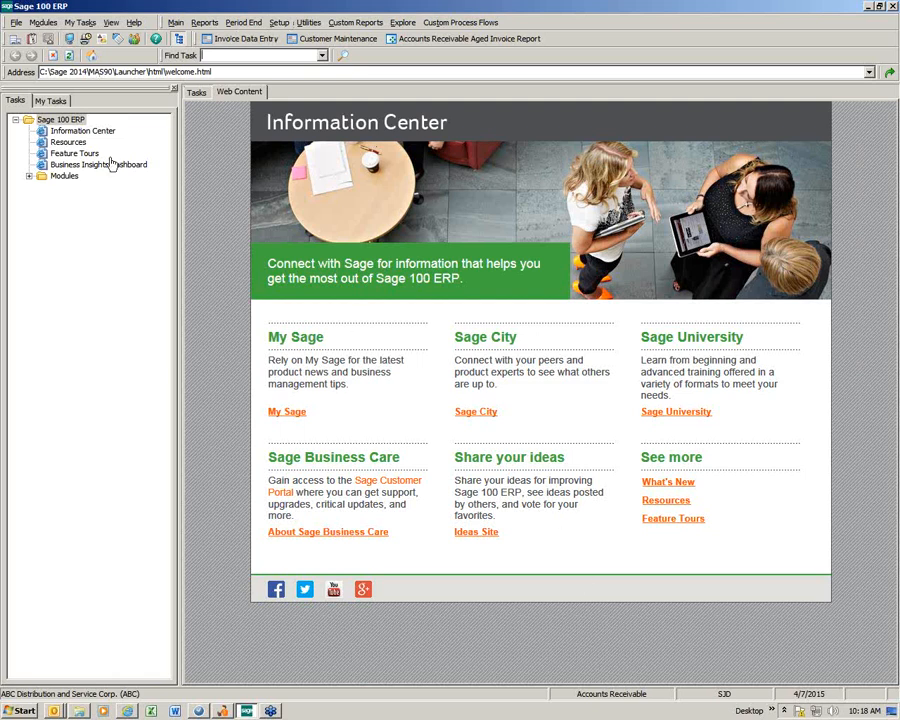
{"action": "left_click", "coordinate": [40, 22]}
{"action": "mouse_move", "coordinate": [70, 59]}
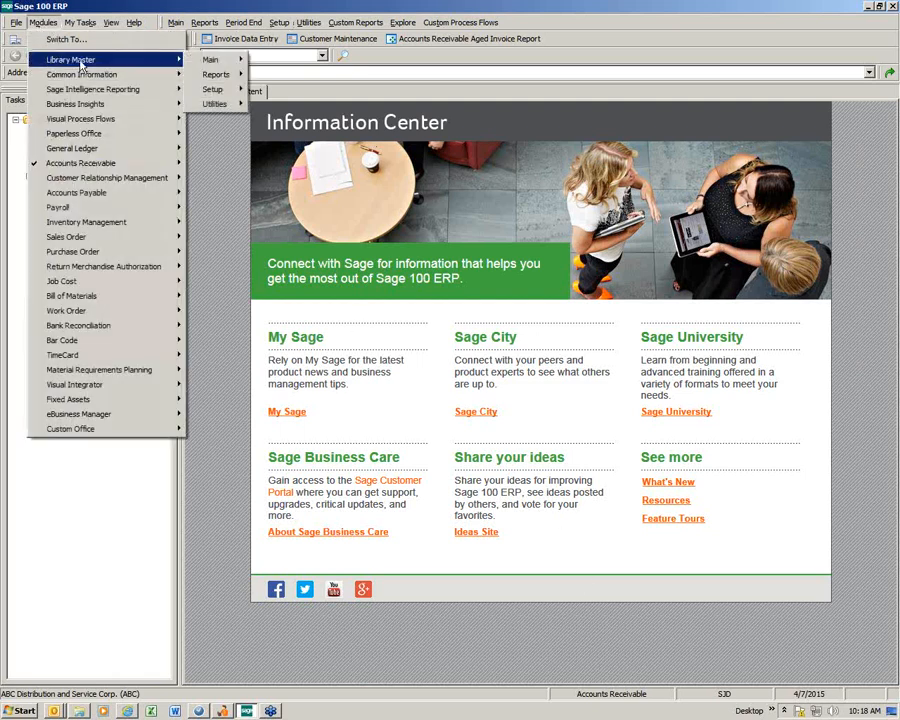
{"action": "mouse_move", "coordinate": [210, 60]}
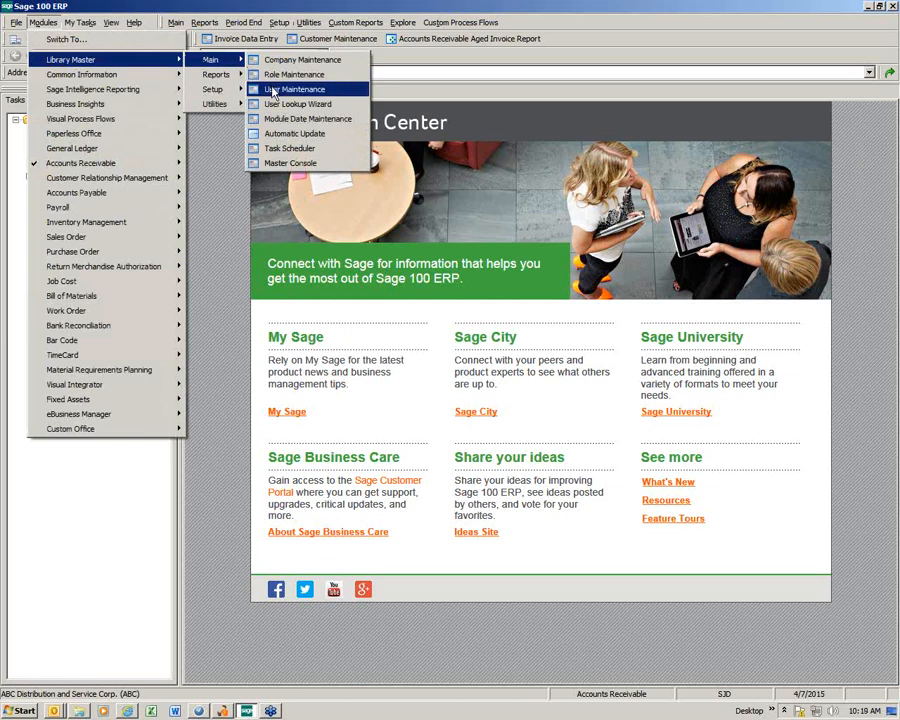
{"action": "left_click", "coordinate": [290, 89]}
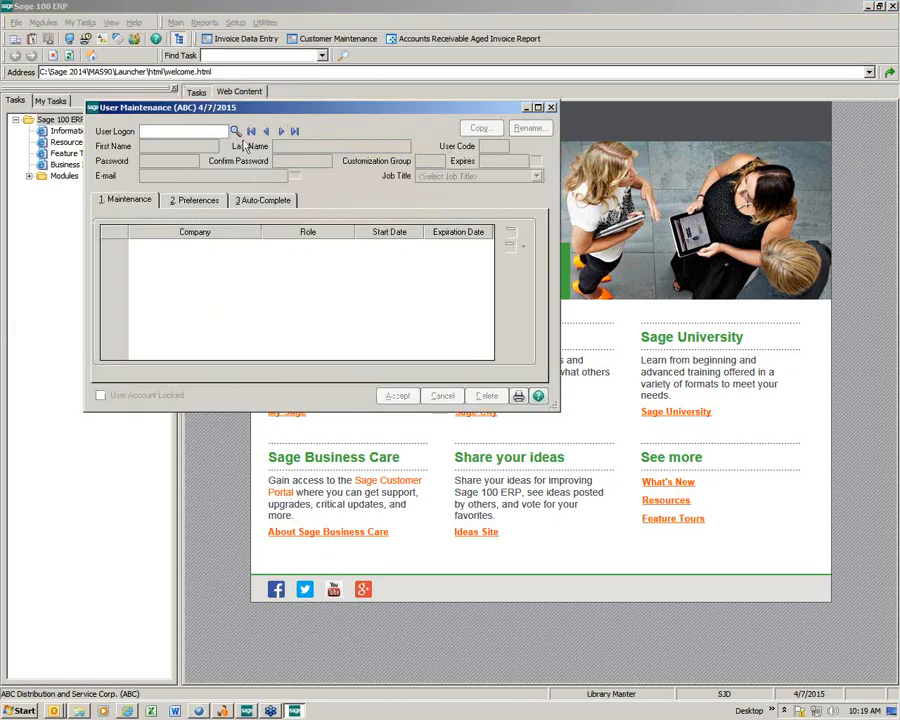
- On the last user's Preferences, check Implied Decimal Point, re-toggle [ENTER] Key Like [TAB], toggle red reduction amounts
{"action": "left_click", "coordinate": [295, 131]}
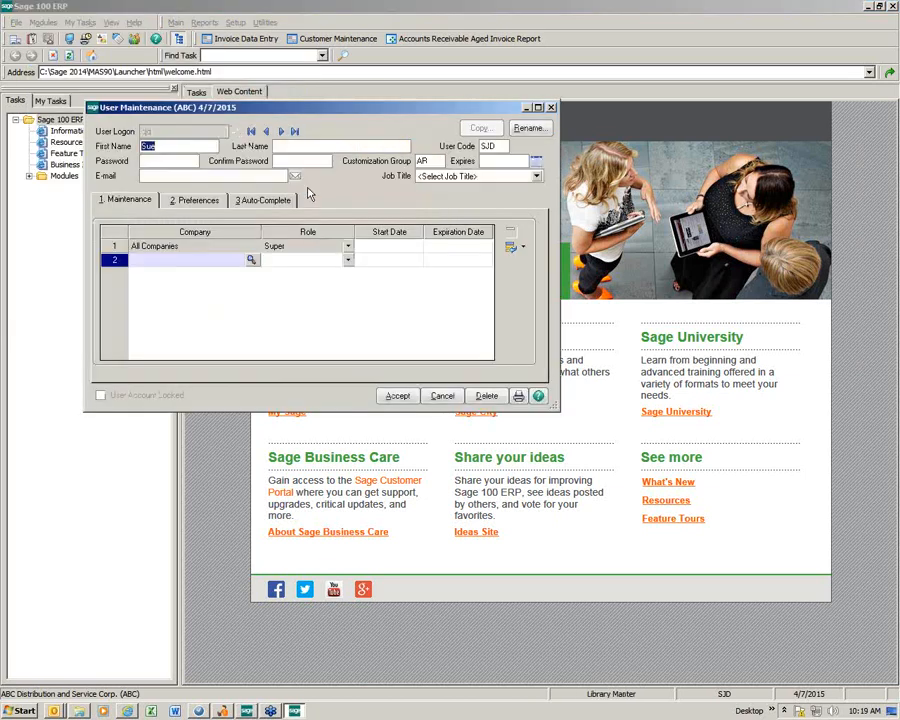
{"action": "left_click", "coordinate": [195, 200]}
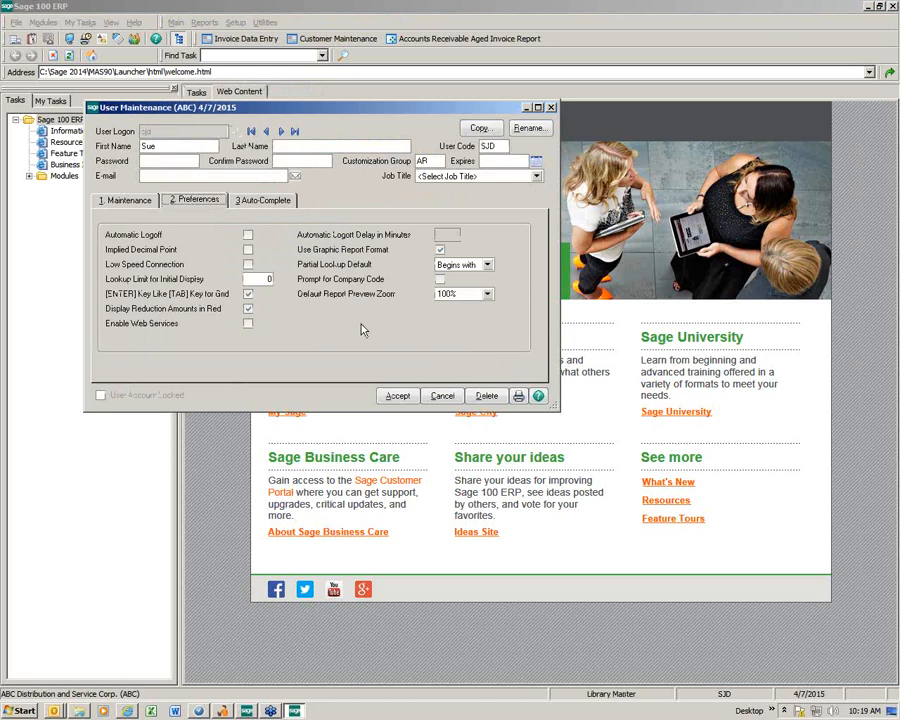
{"action": "left_click", "coordinate": [248, 249]}
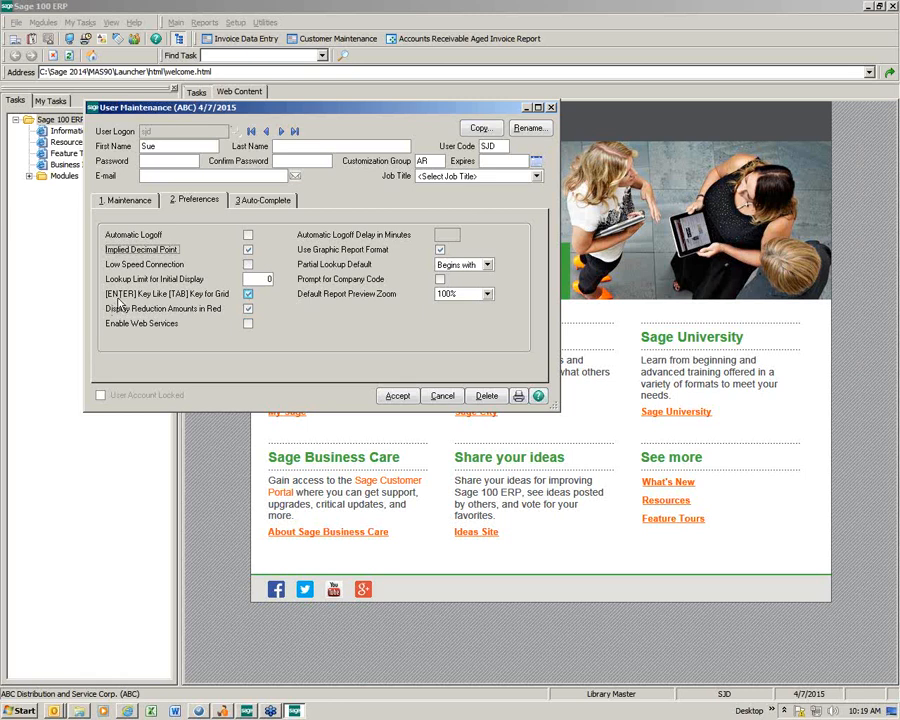
{"action": "left_click", "coordinate": [248, 294]}
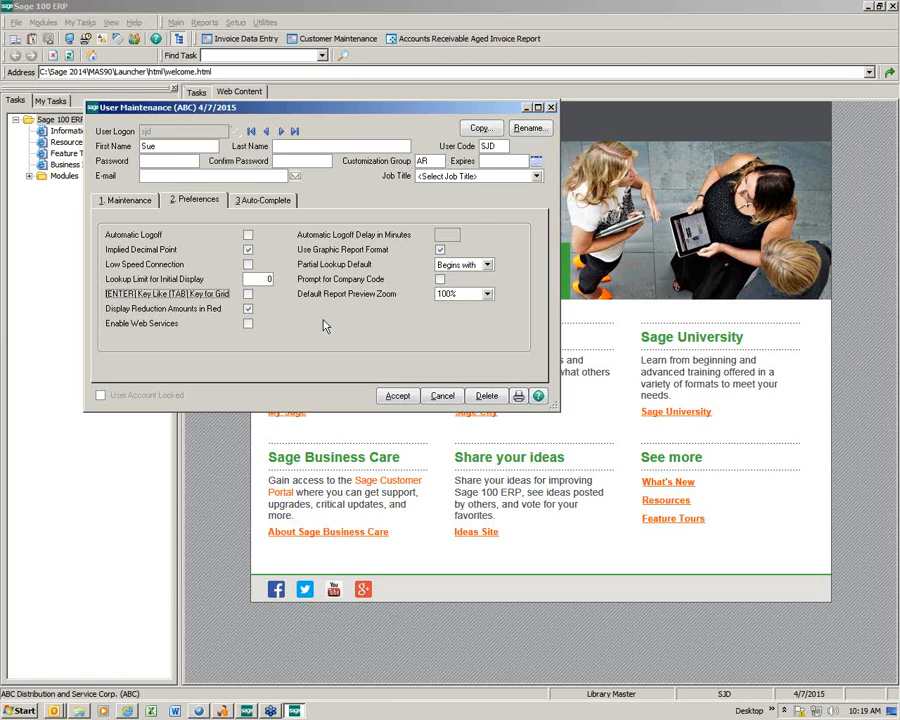
{"action": "left_click", "coordinate": [248, 294]}
{"action": "left_click", "coordinate": [249, 306]}
- Search the Customer No. lookup by Name for 'b', then cancel and close Customer Maintenance
{"action": "left_click", "coordinate": [331, 43]}
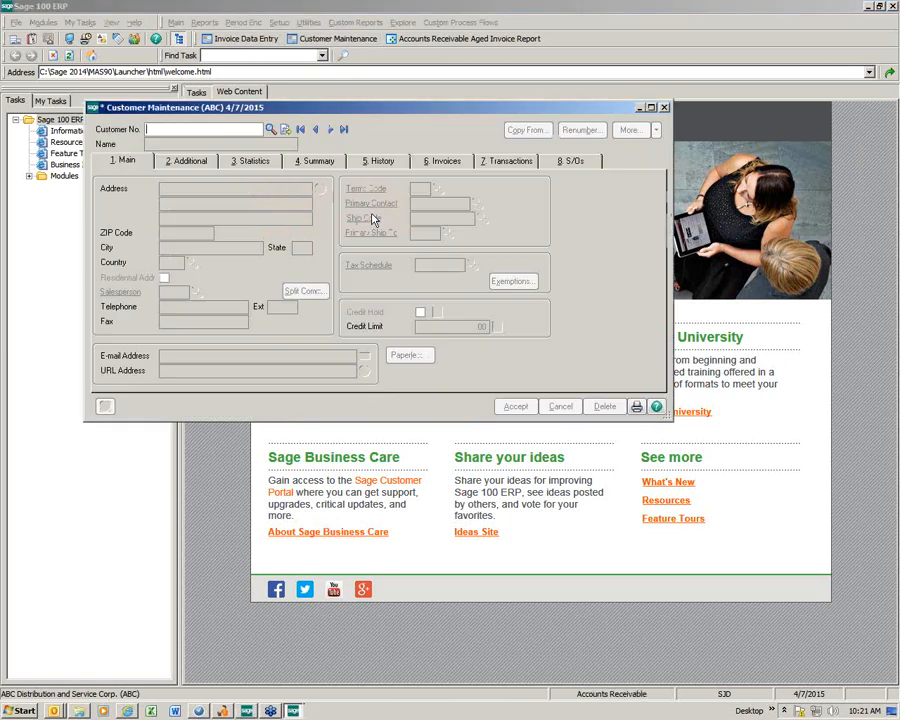
{"action": "left_click", "coordinate": [270, 130]}
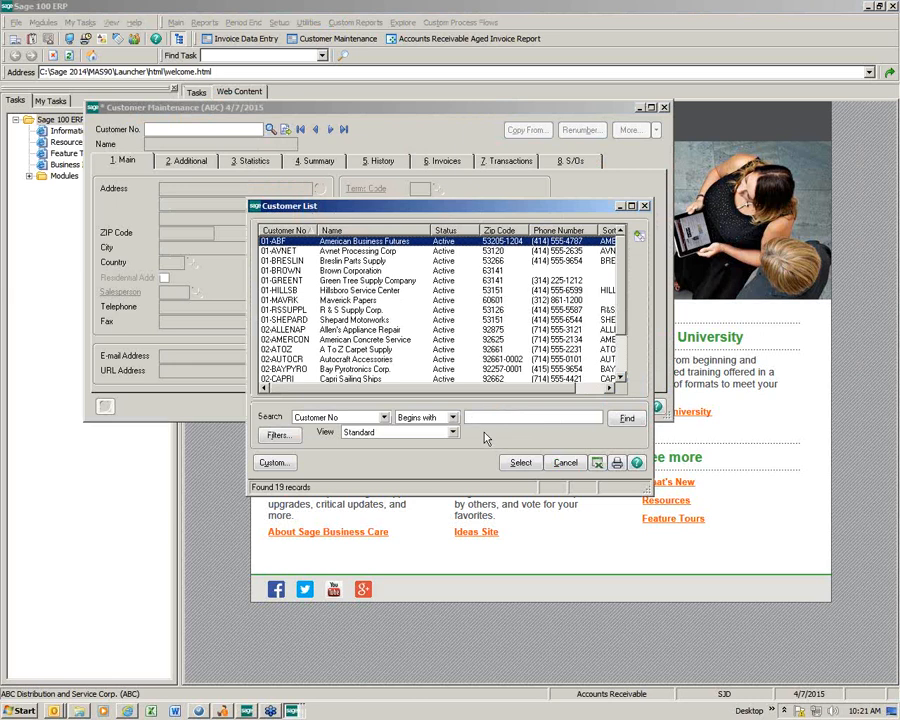
{"action": "left_click", "coordinate": [456, 417]}
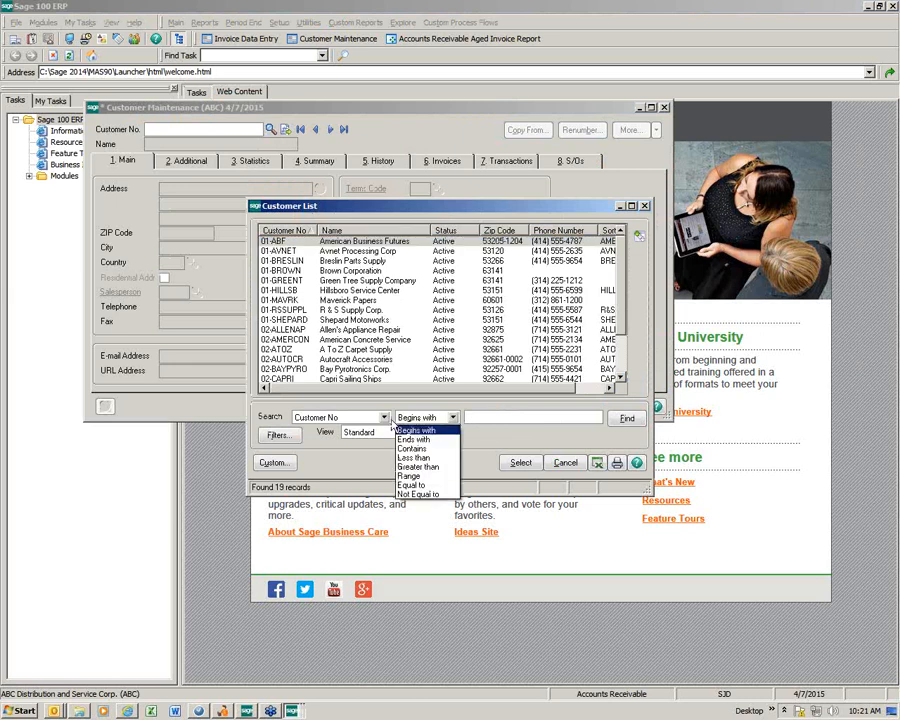
{"action": "left_click", "coordinate": [384, 417]}
{"action": "left_click", "coordinate": [384, 417]}
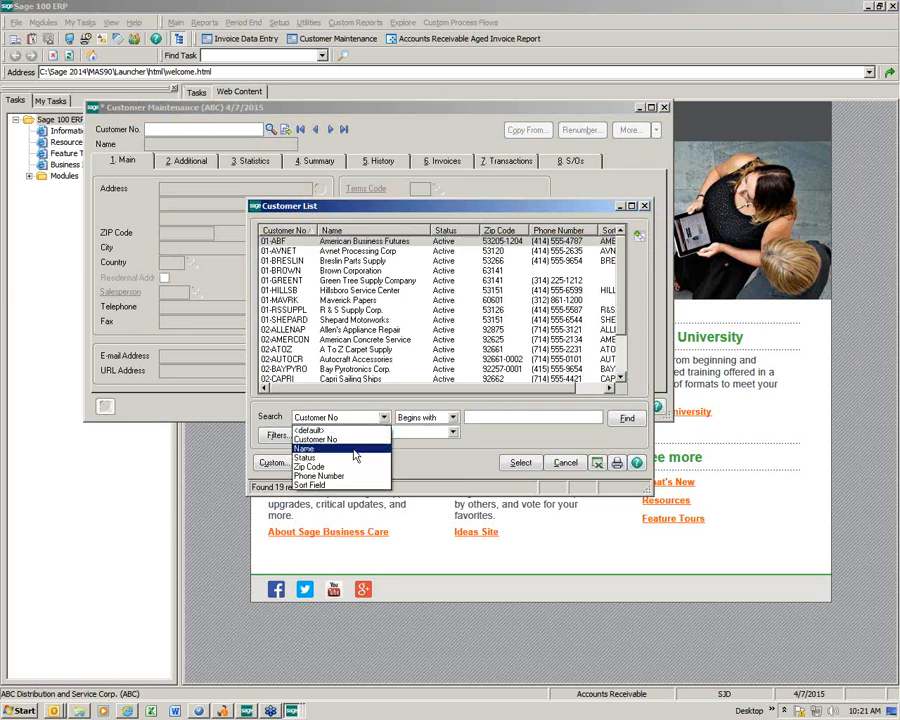
{"action": "left_click", "coordinate": [366, 452]}
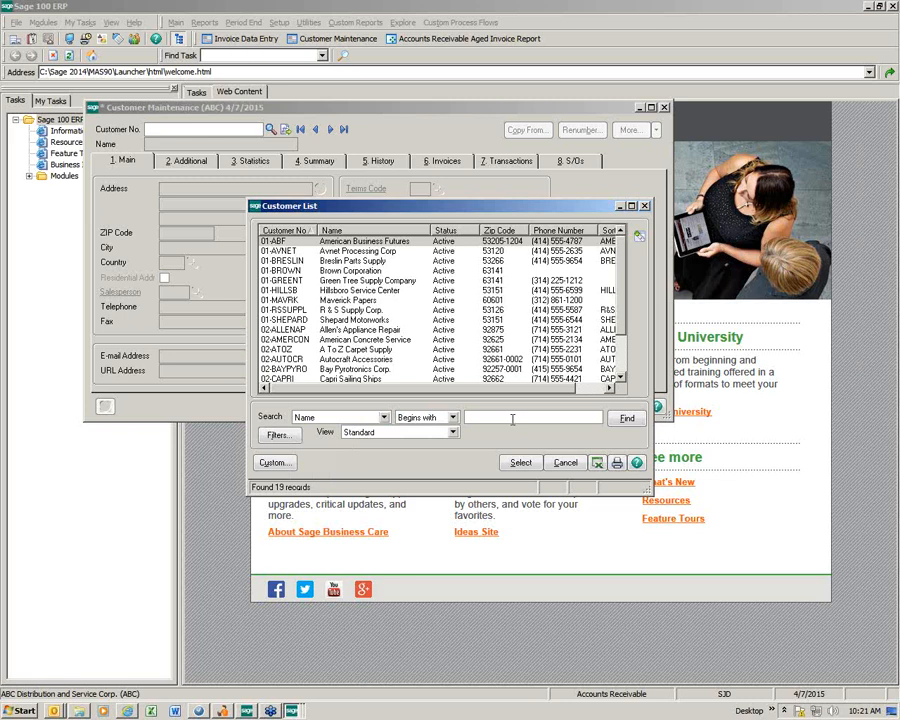
{"action": "left_click", "coordinate": [512, 420]}
{"action": "type", "text": "b"}
{"action": "key", "text": "Return"}
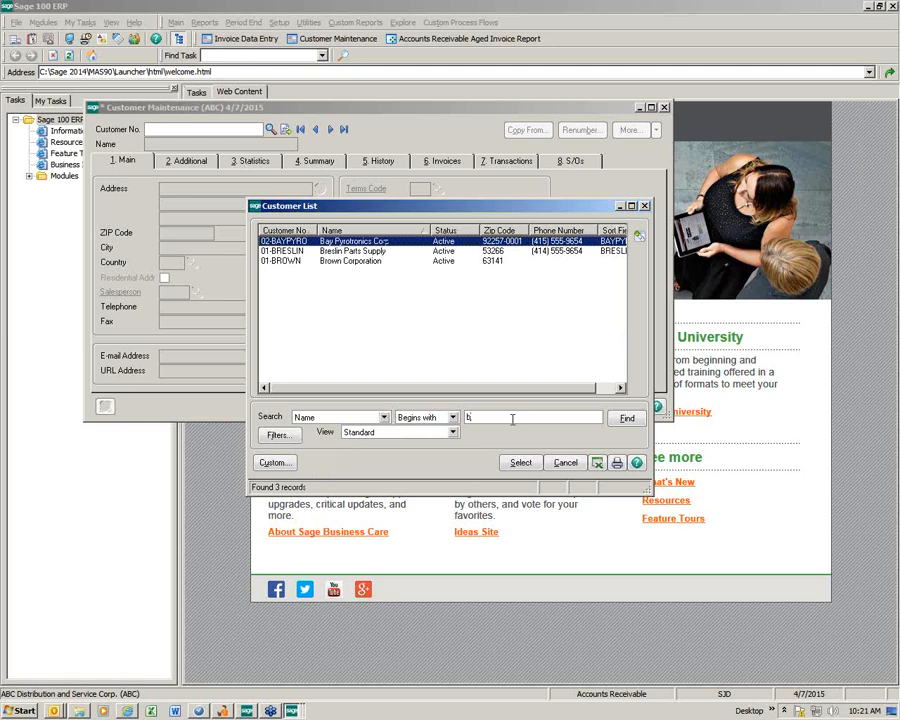
{"action": "left_click", "coordinate": [565, 462]}
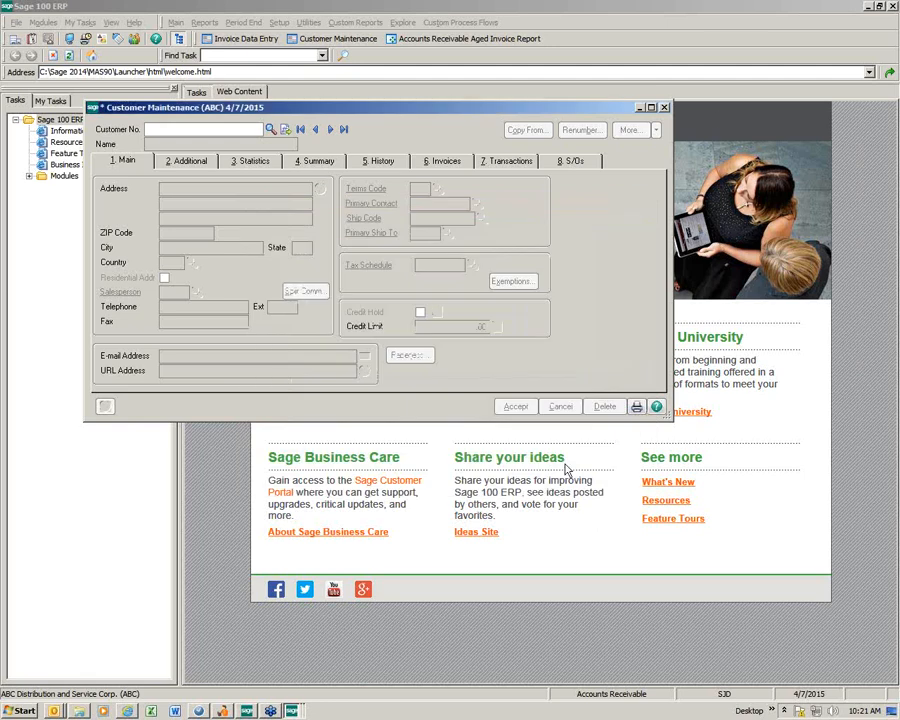
{"action": "left_click", "coordinate": [663, 107]}
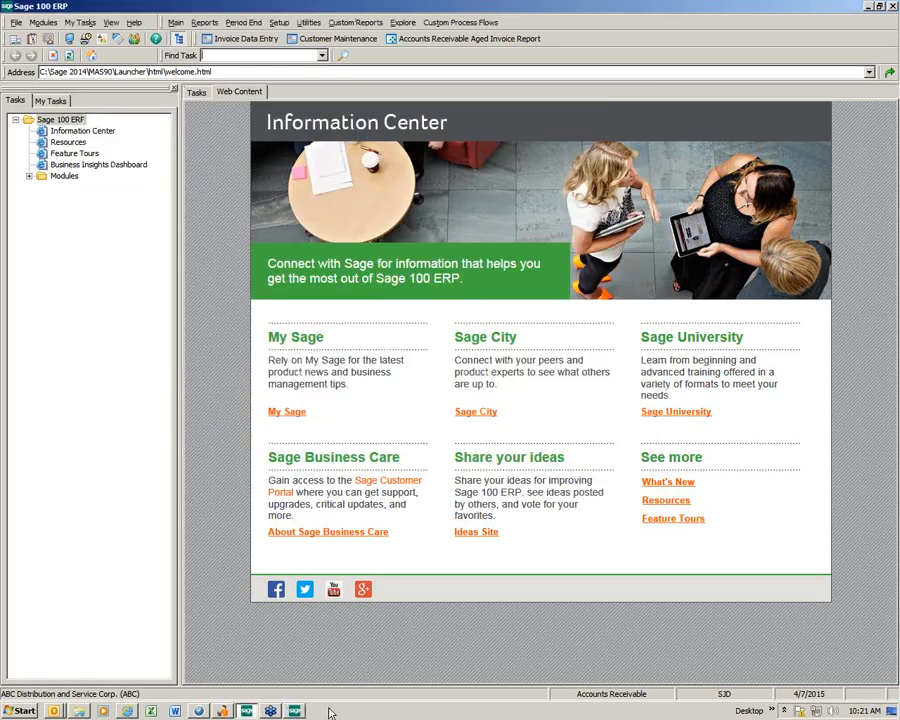
- Set the user's Partial Lookup Default to Greater than, accept, and close User Maintenance
{"action": "left_click", "coordinate": [294, 711]}
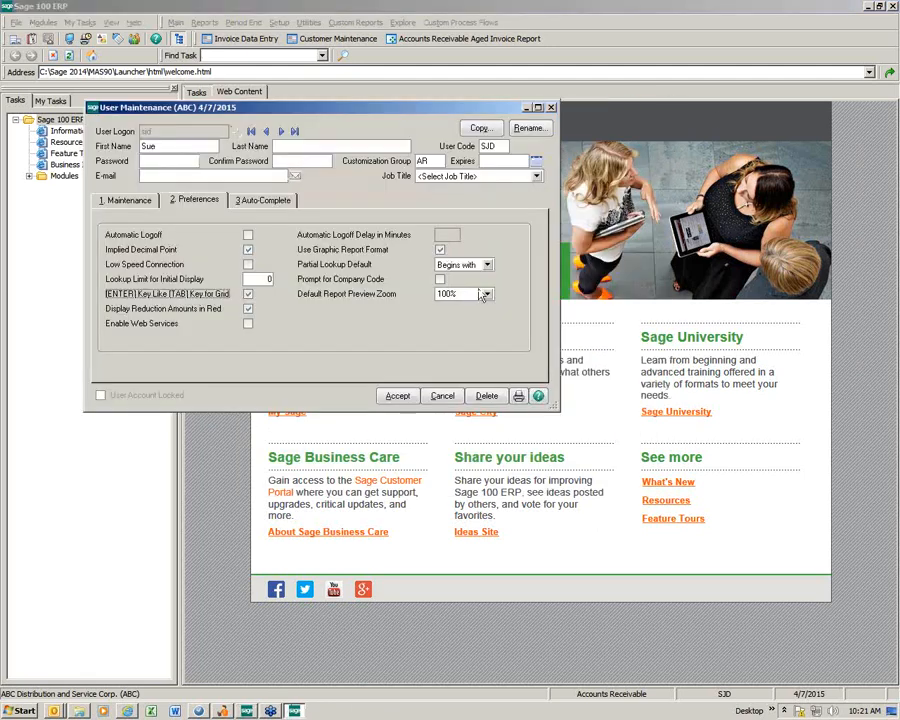
{"action": "left_click", "coordinate": [487, 264]}
{"action": "left_click", "coordinate": [458, 282]}
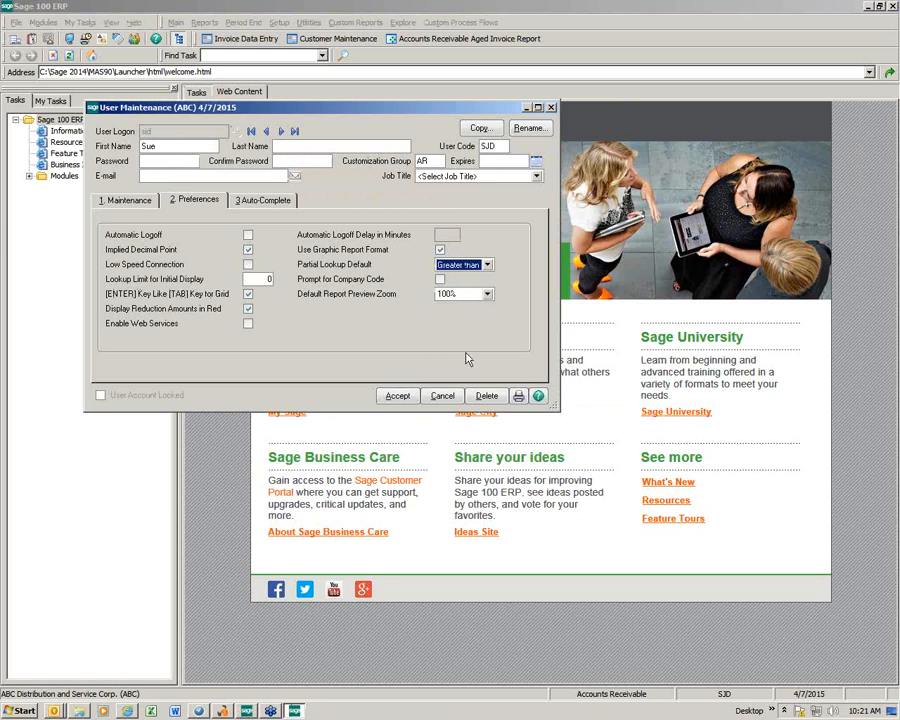
{"action": "left_click", "coordinate": [397, 395]}
{"action": "left_click", "coordinate": [551, 107]}
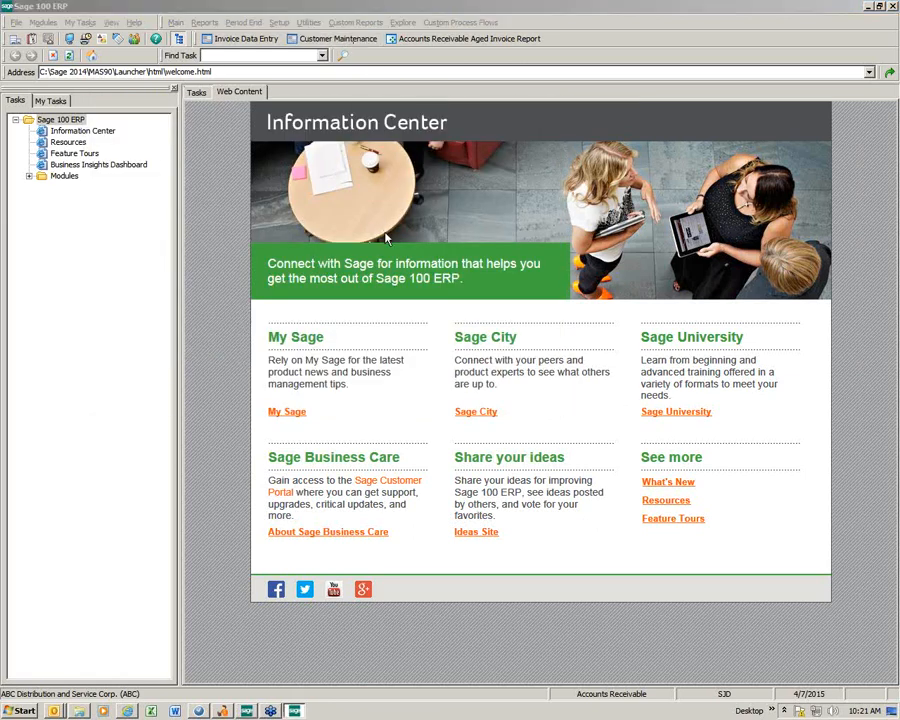
{"action": "left_click", "coordinate": [338, 38]}
{"action": "left_click", "coordinate": [270, 129]}
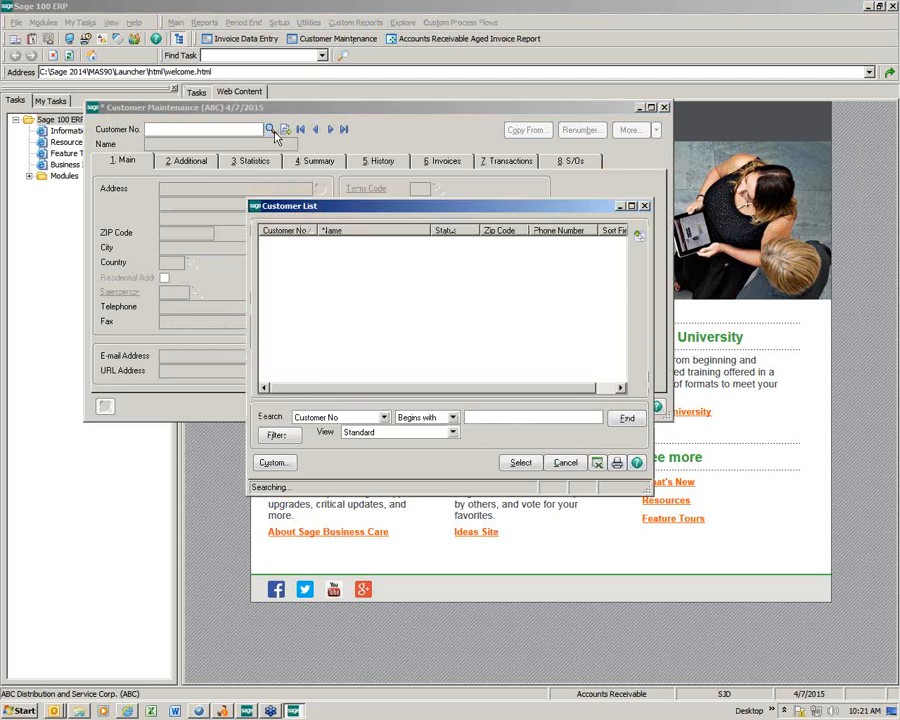
{"action": "left_click", "coordinate": [383, 418]}
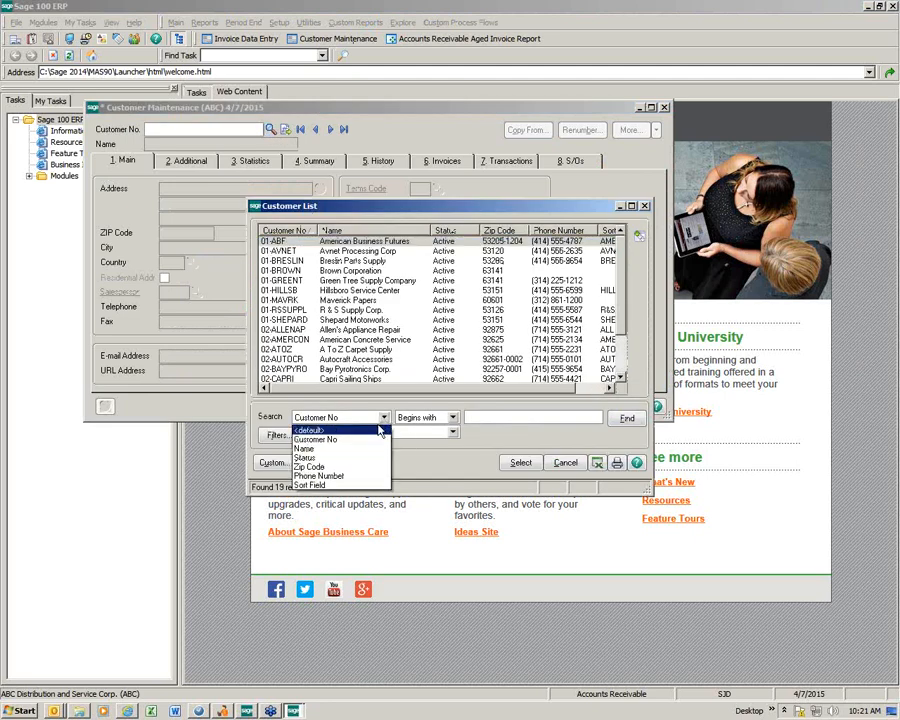
{"action": "left_click", "coordinate": [367, 449]}
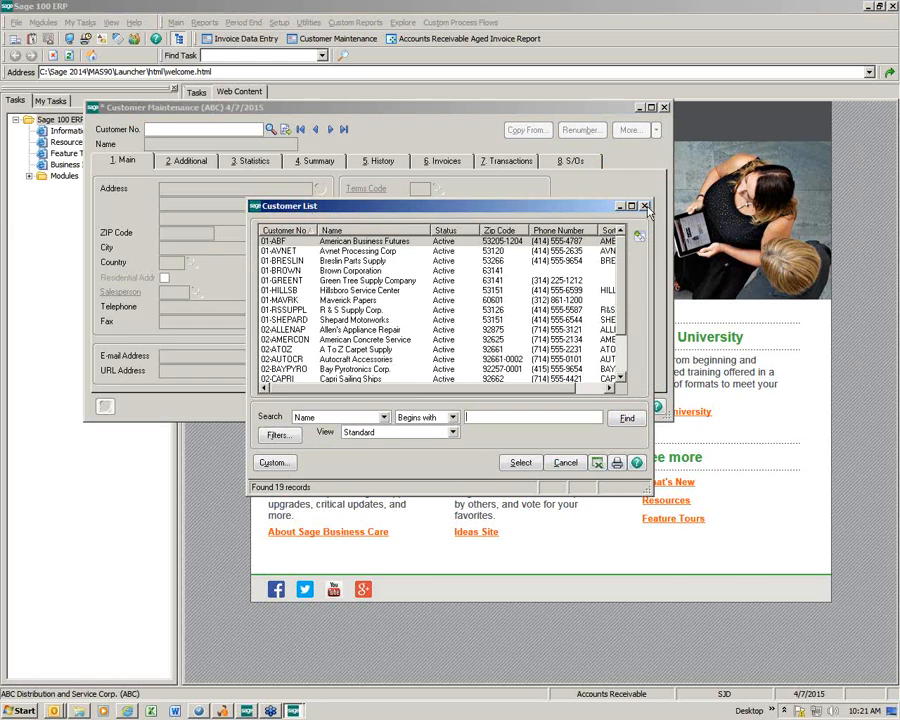
{"action": "key", "text": "Escape"}
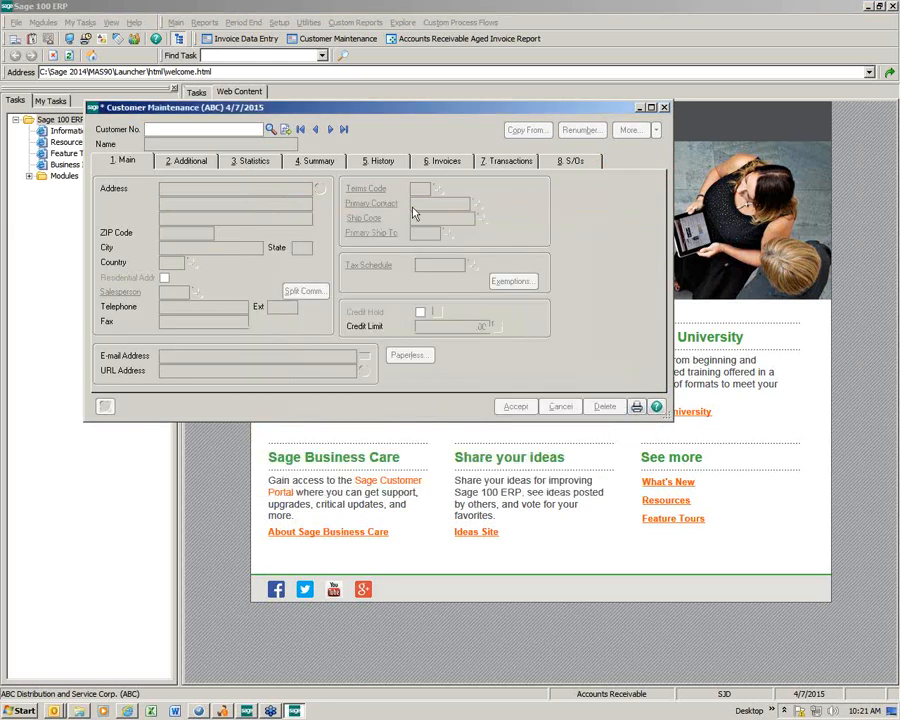
{"action": "key", "text": "F2"}
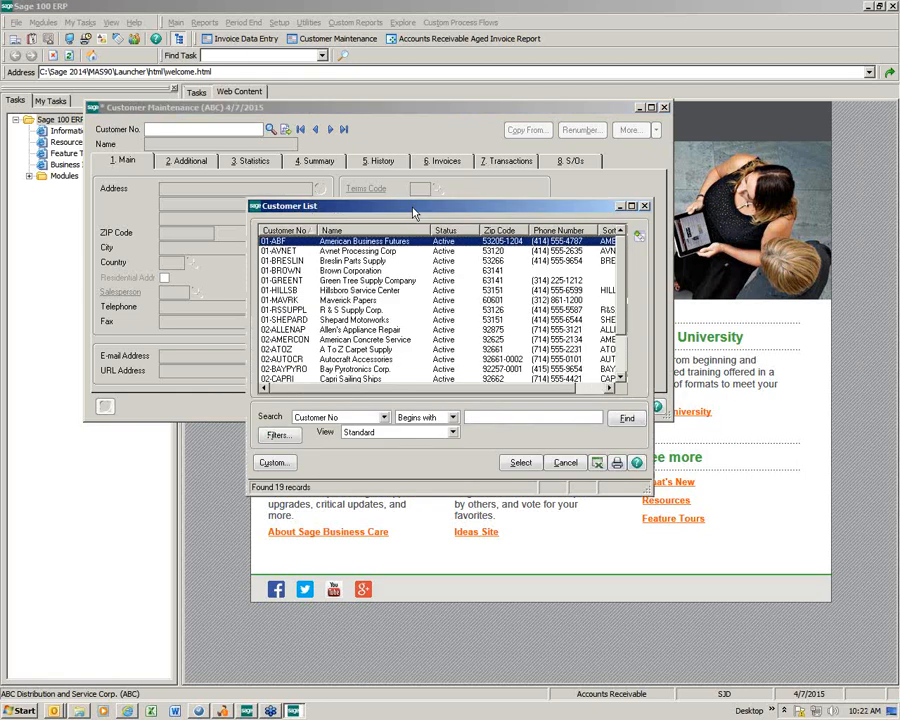
{"action": "type", "text": "b"}
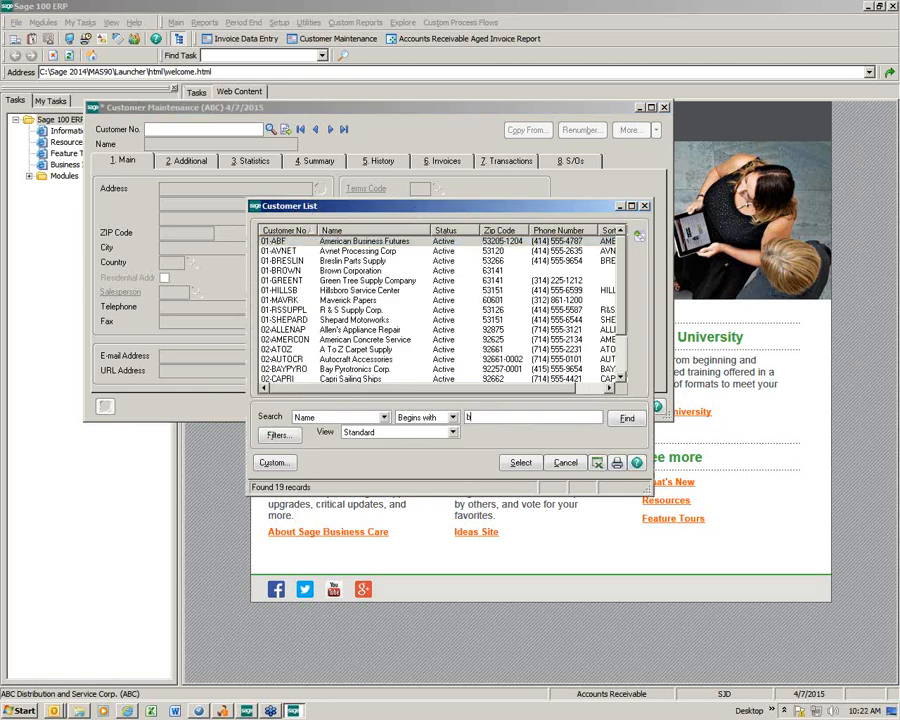
{"action": "key", "text": "Return"}
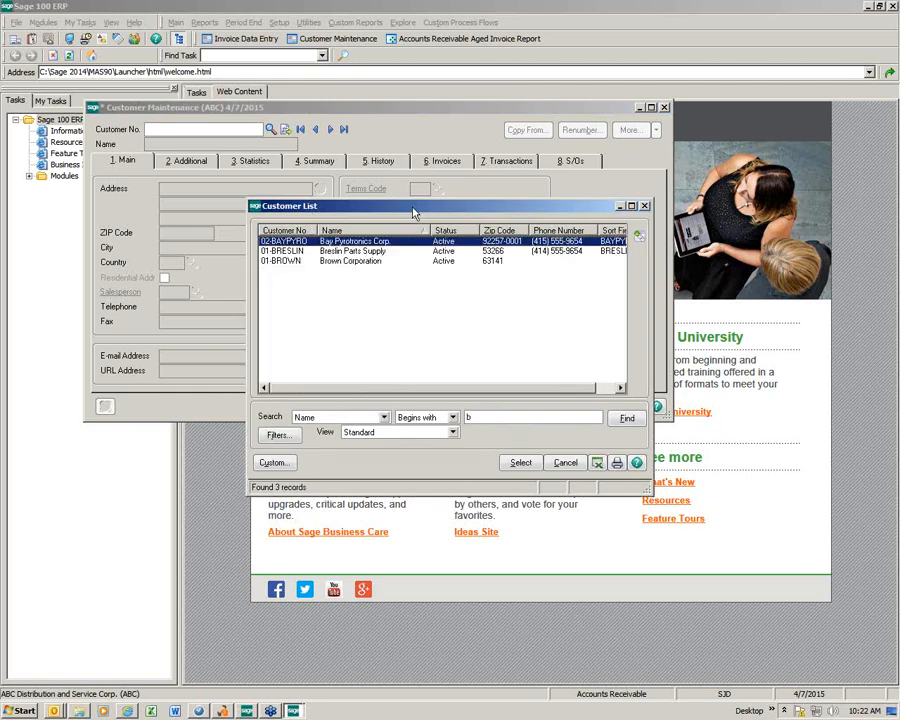
{"action": "left_click", "coordinate": [452, 418]}
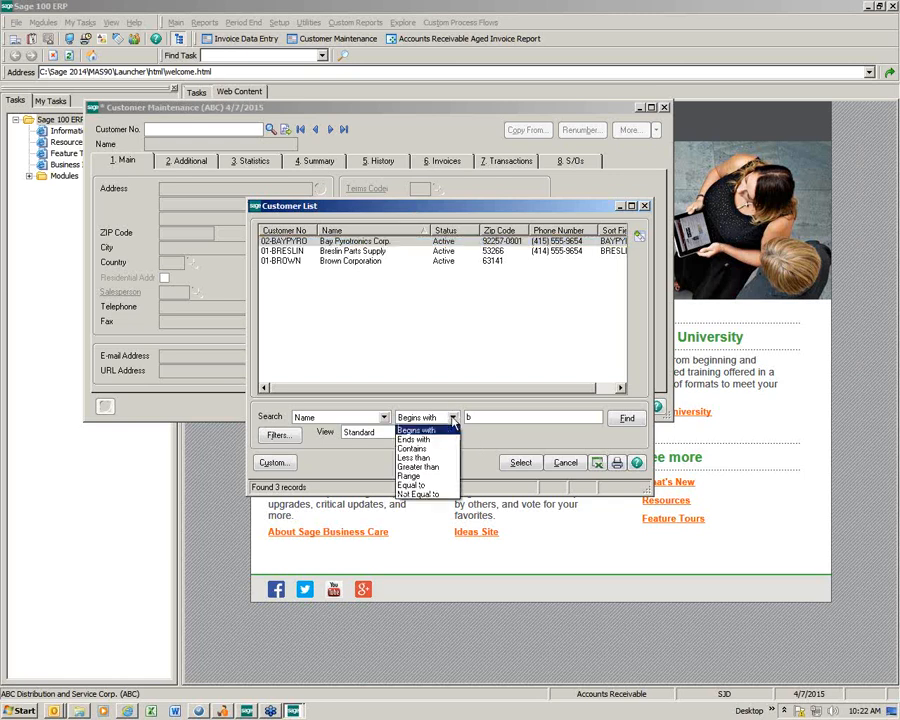
{"action": "left_click", "coordinate": [438, 467]}
{"action": "type", "text": "b"}
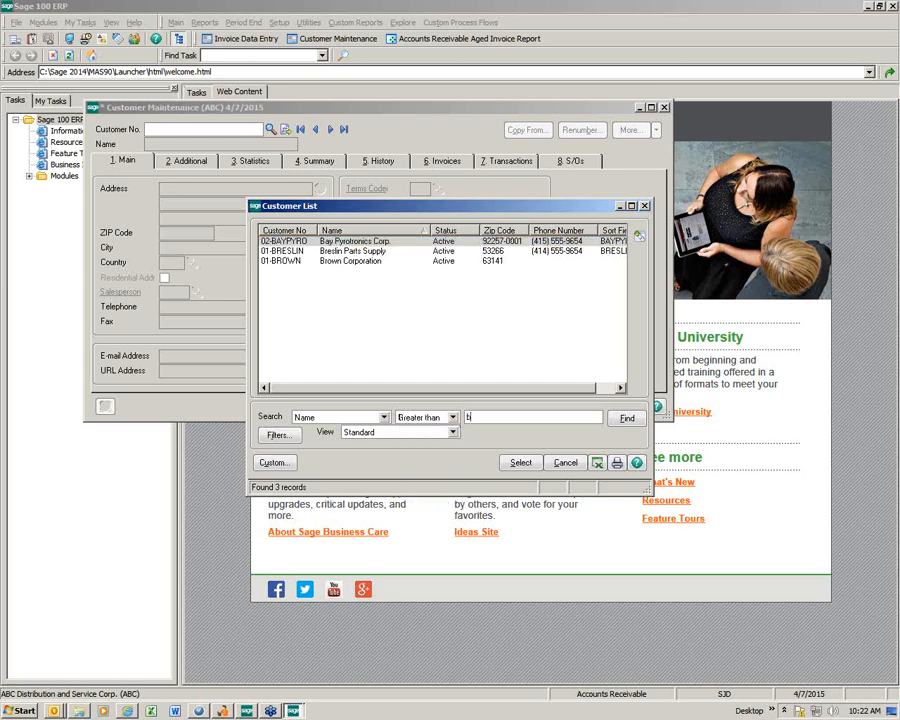
{"action": "key", "text": "Return"}
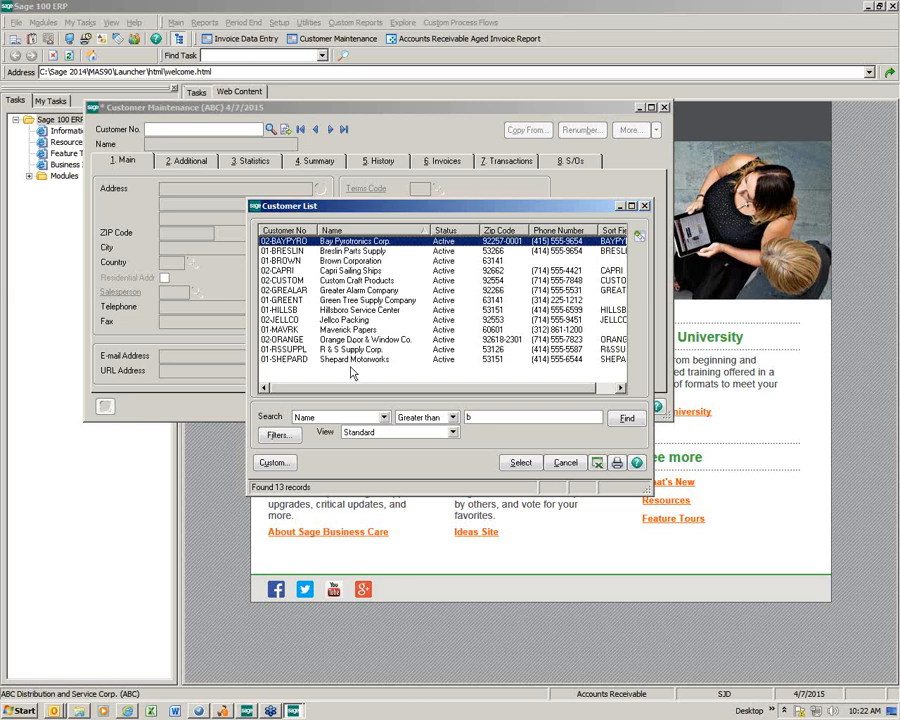
{"action": "left_click", "coordinate": [644, 205]}
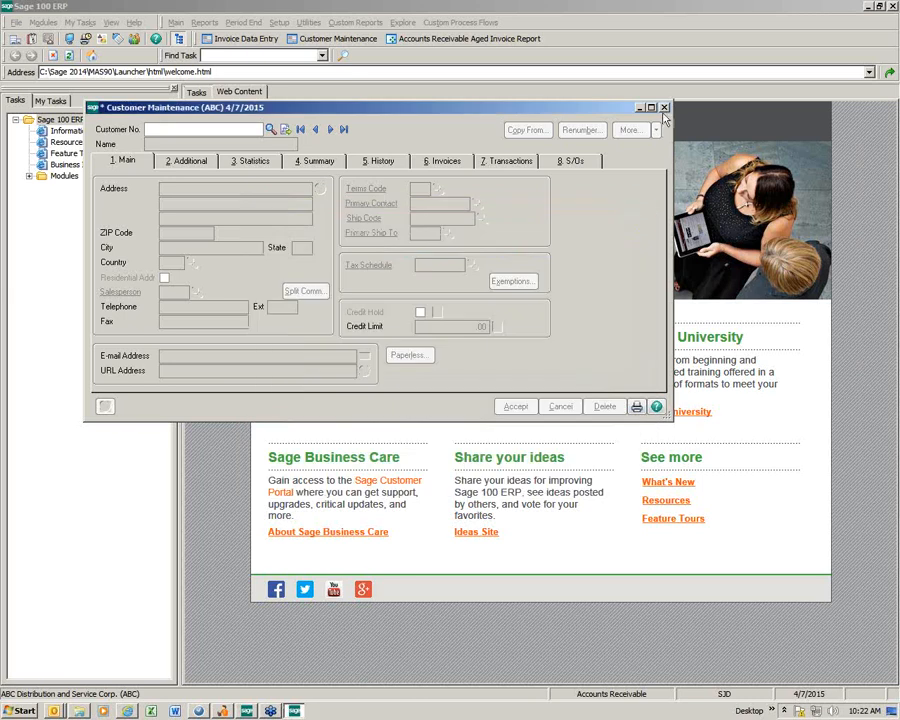
- Close Customer Maintenance and open User Maintenance from Modules > Library Master > Main
{"action": "left_click", "coordinate": [663, 108]}
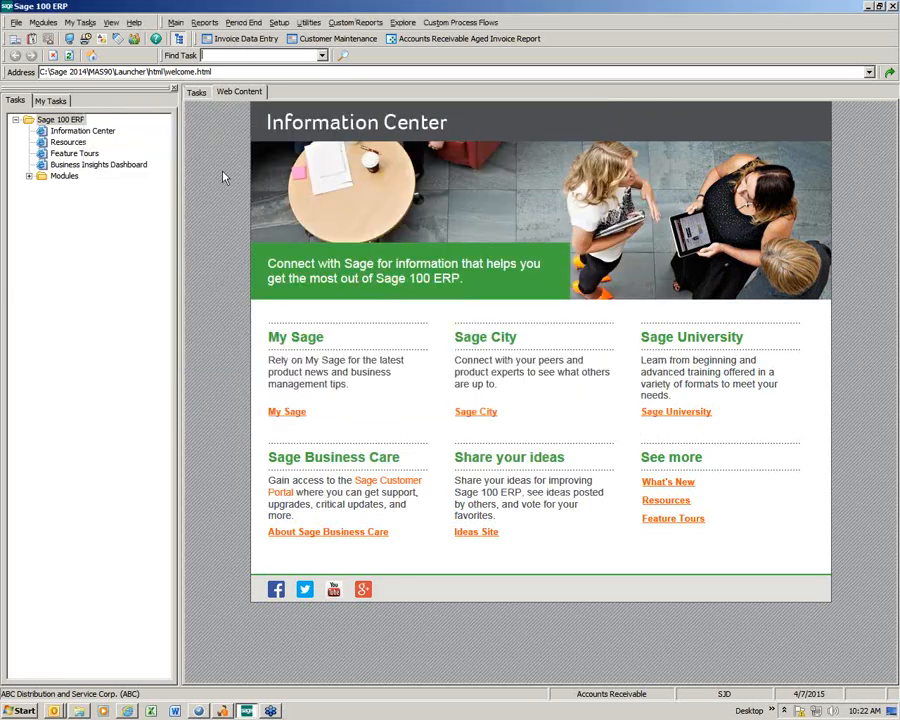
{"action": "left_click", "coordinate": [40, 24]}
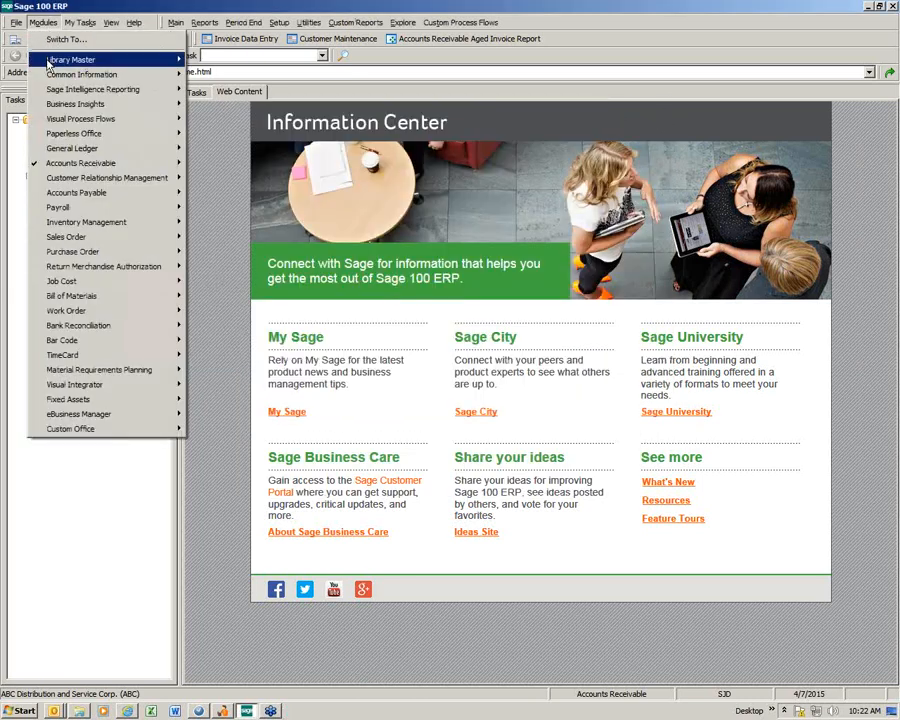
{"action": "mouse_move", "coordinate": [48, 60]}
{"action": "mouse_move", "coordinate": [210, 60]}
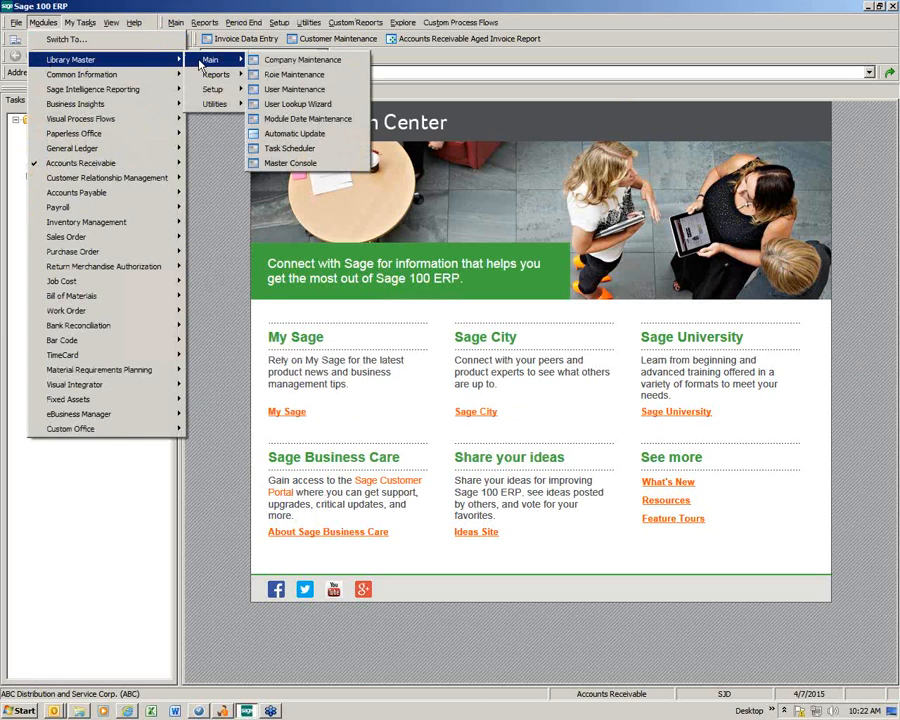
{"action": "left_click", "coordinate": [268, 89]}
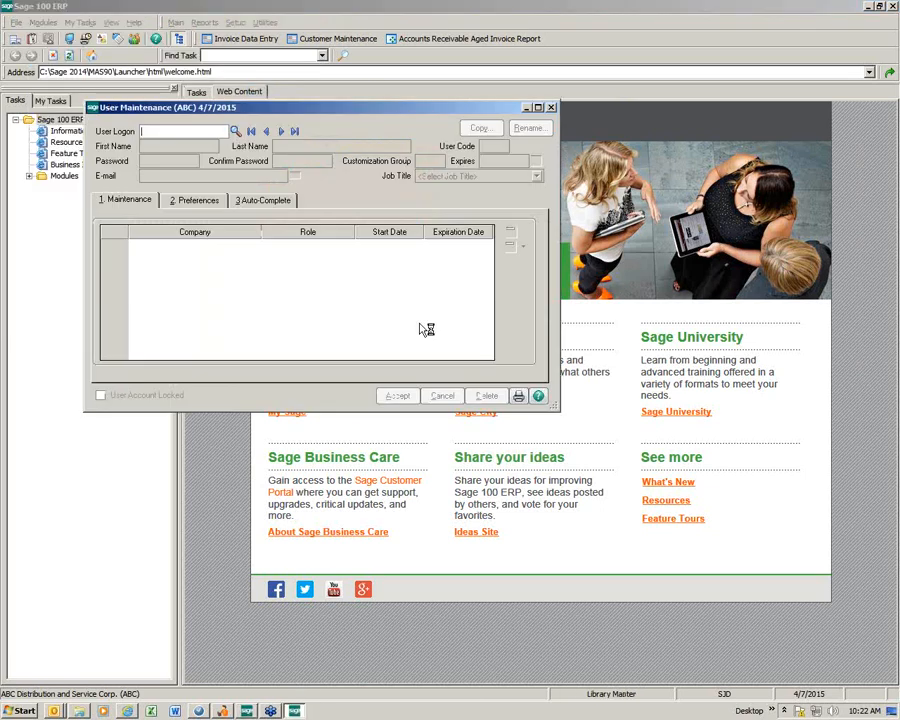
- Step forward two user records and set Partial Lookup Default to Begins with
{"action": "left_click", "coordinate": [281, 131]}
{"action": "left_click", "coordinate": [281, 131]}
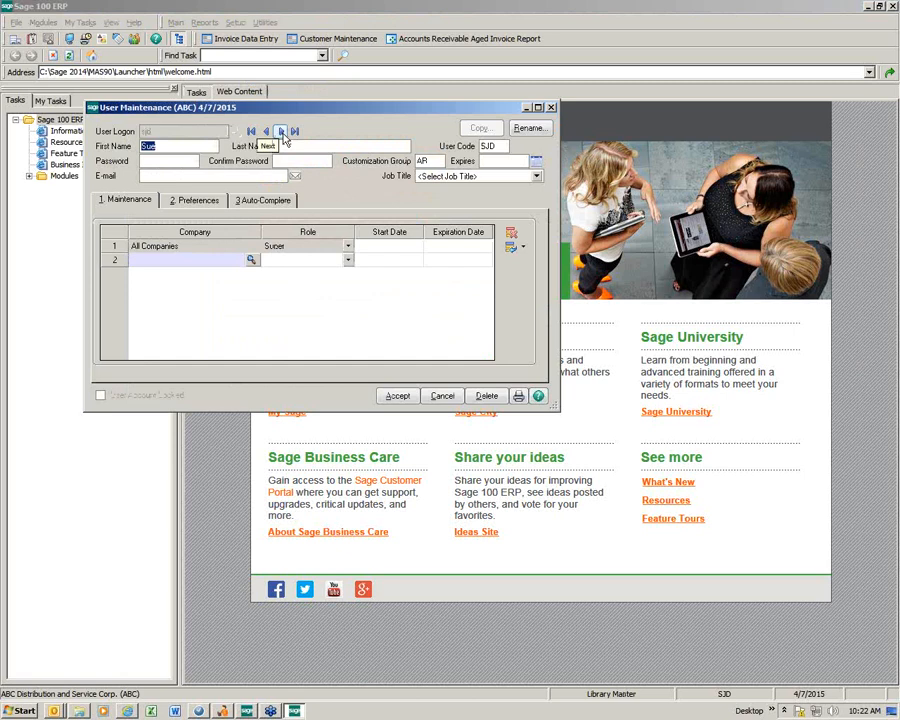
{"action": "left_click", "coordinate": [198, 202]}
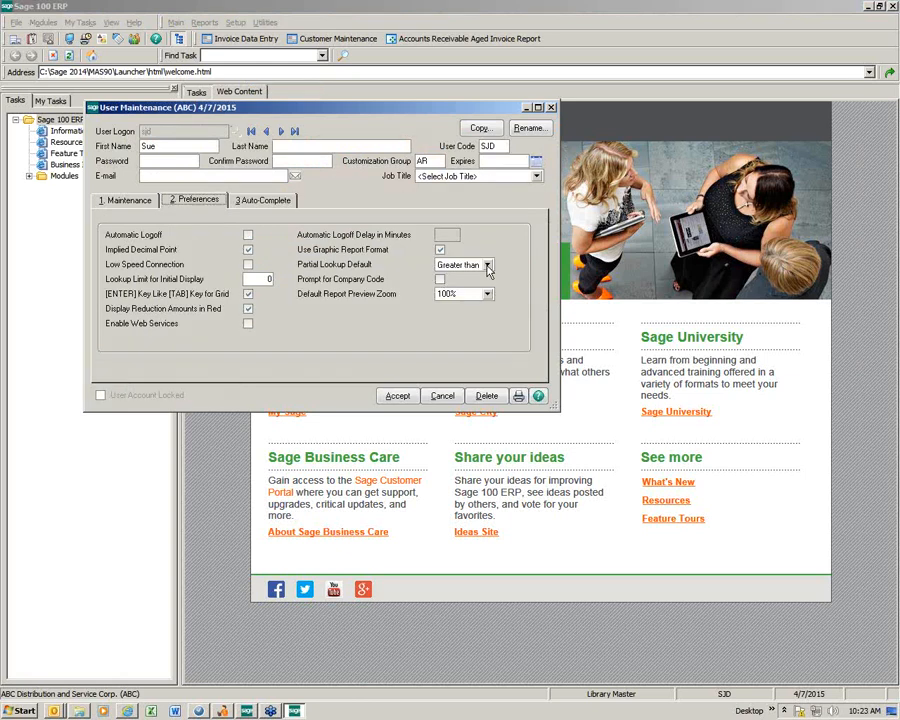
{"action": "left_click", "coordinate": [488, 266]}
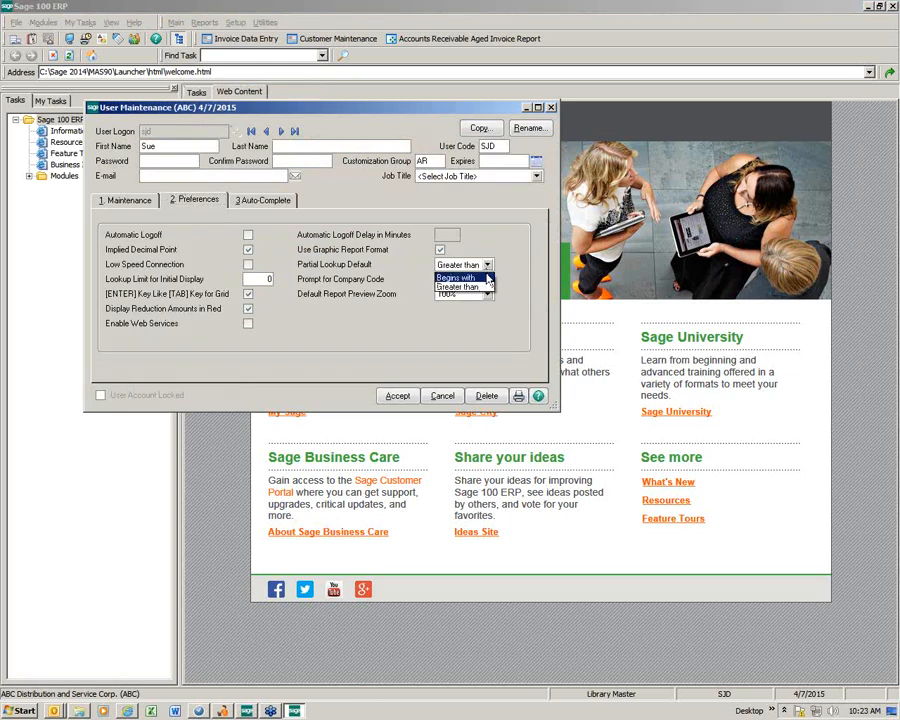
{"action": "left_click", "coordinate": [488, 278]}
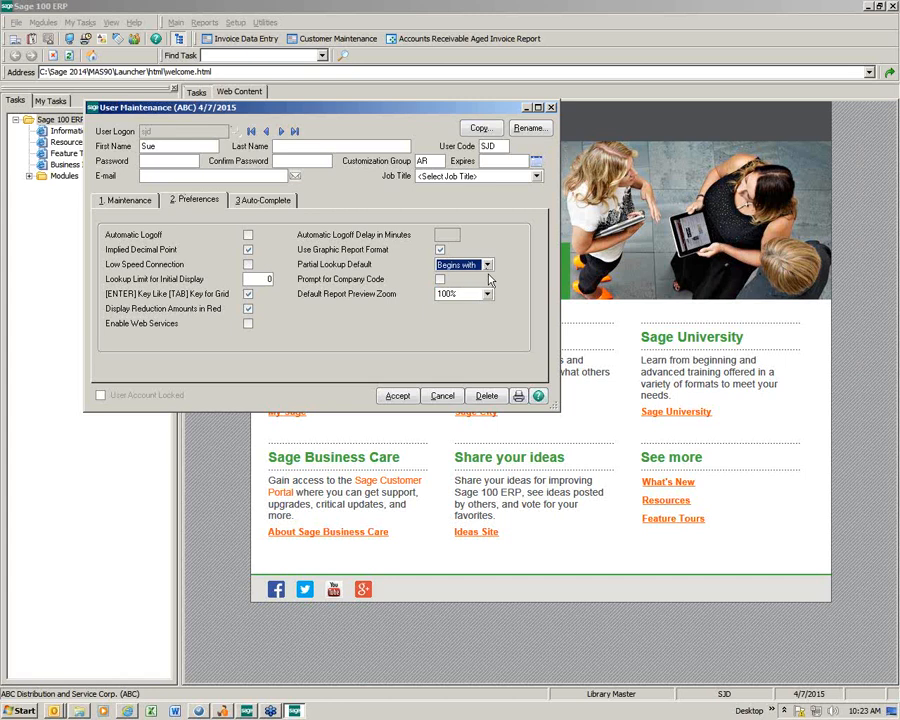
- Toggle Prompt for Company Code on and back off, and select the report preview zoom value
{"action": "left_click", "coordinate": [338, 280]}
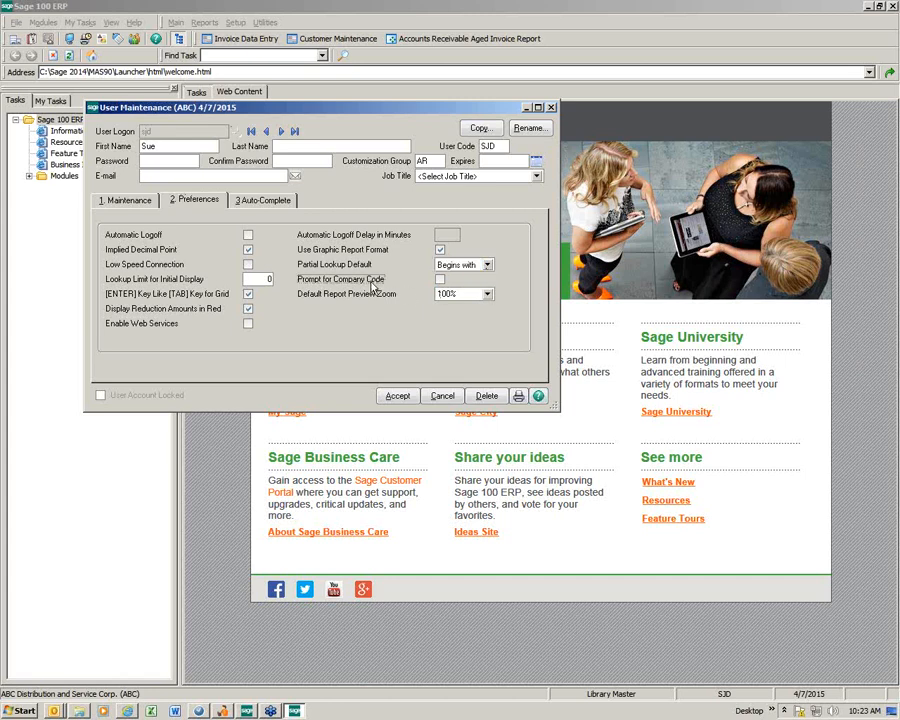
{"action": "left_click", "coordinate": [371, 283]}
{"action": "left_click", "coordinate": [470, 295]}
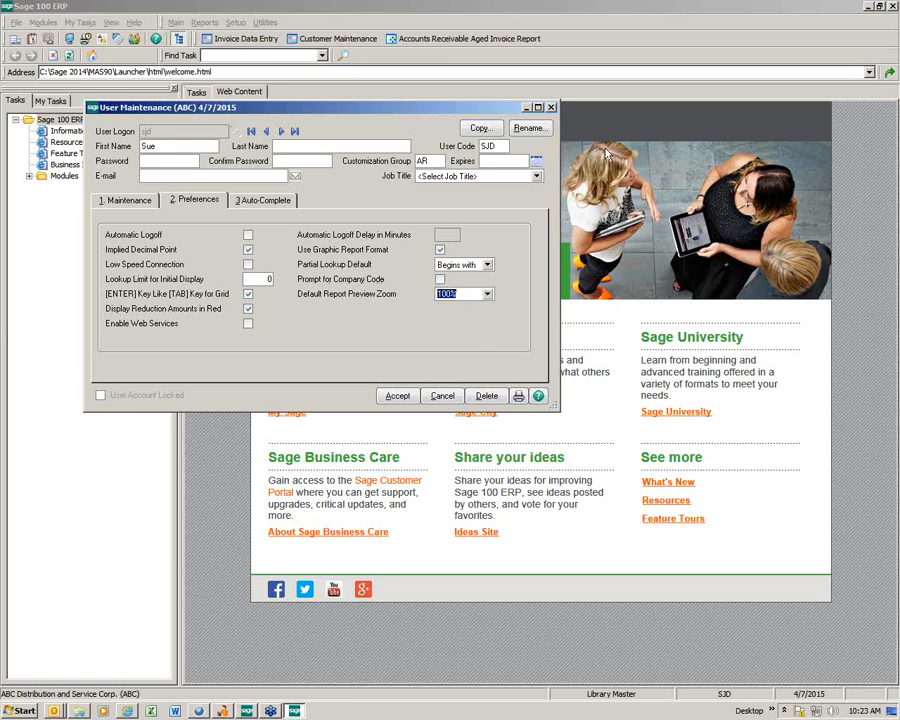
{"action": "left_click", "coordinate": [422, 39]}
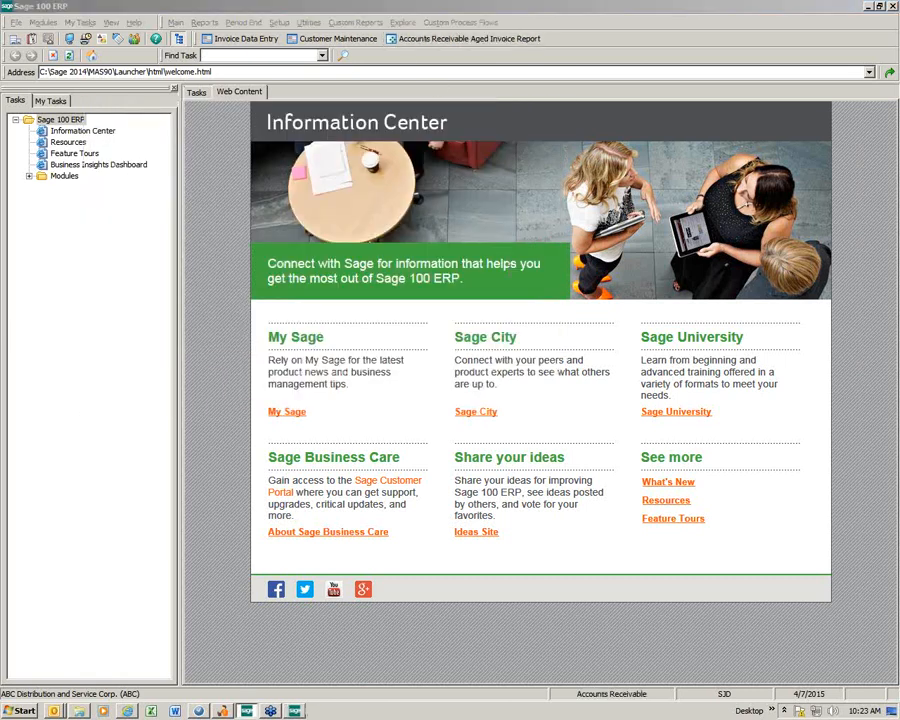
- Preview the Aged Invoice Report, then close the preview and its options window
{"action": "left_click", "coordinate": [567, 525]}
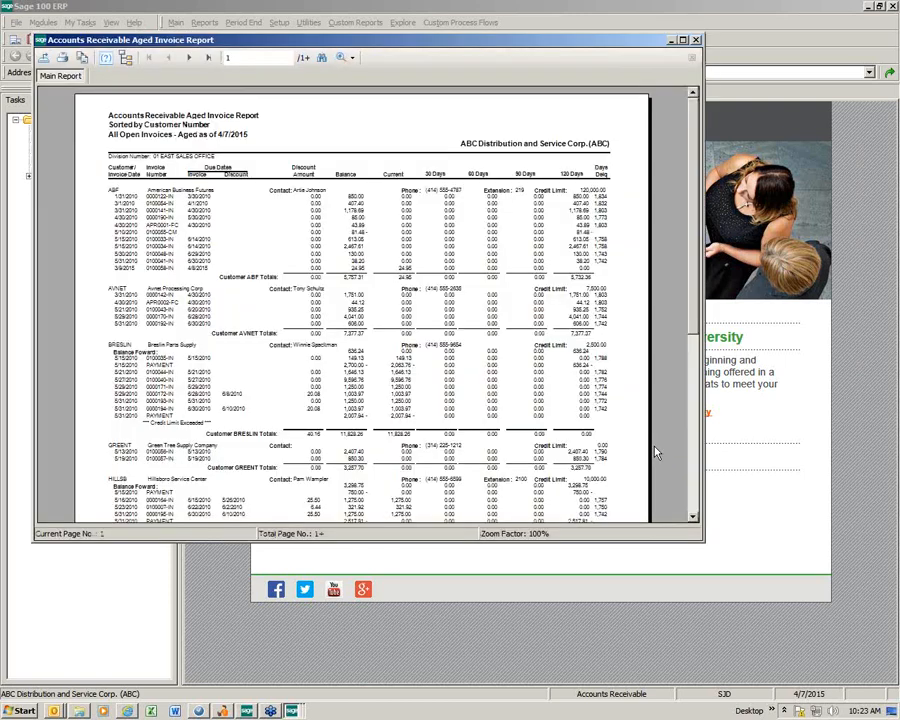
{"action": "left_click", "coordinate": [696, 40]}
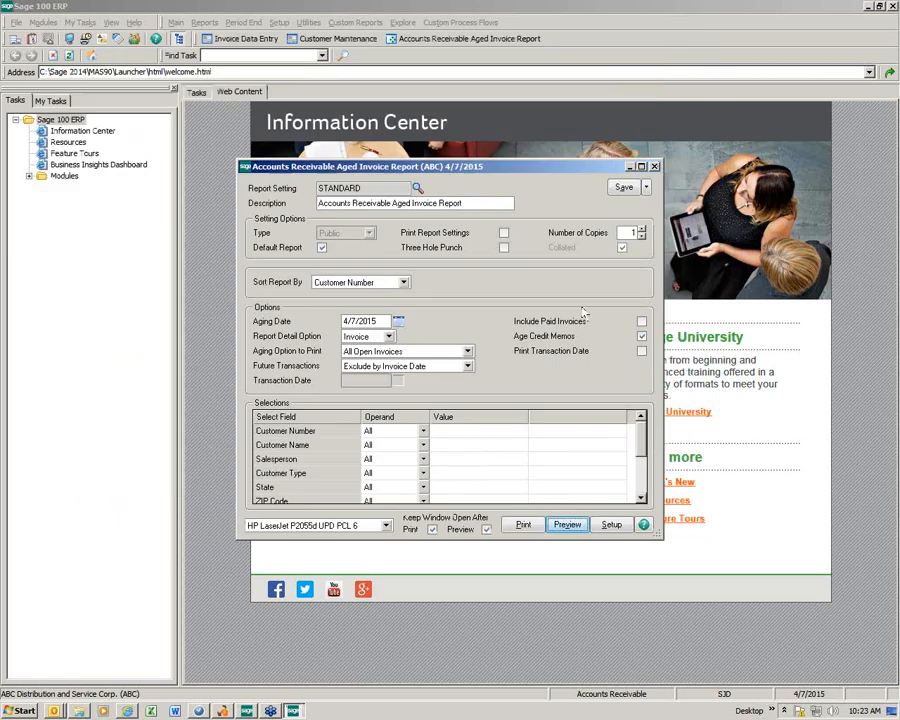
{"action": "left_click", "coordinate": [654, 166]}
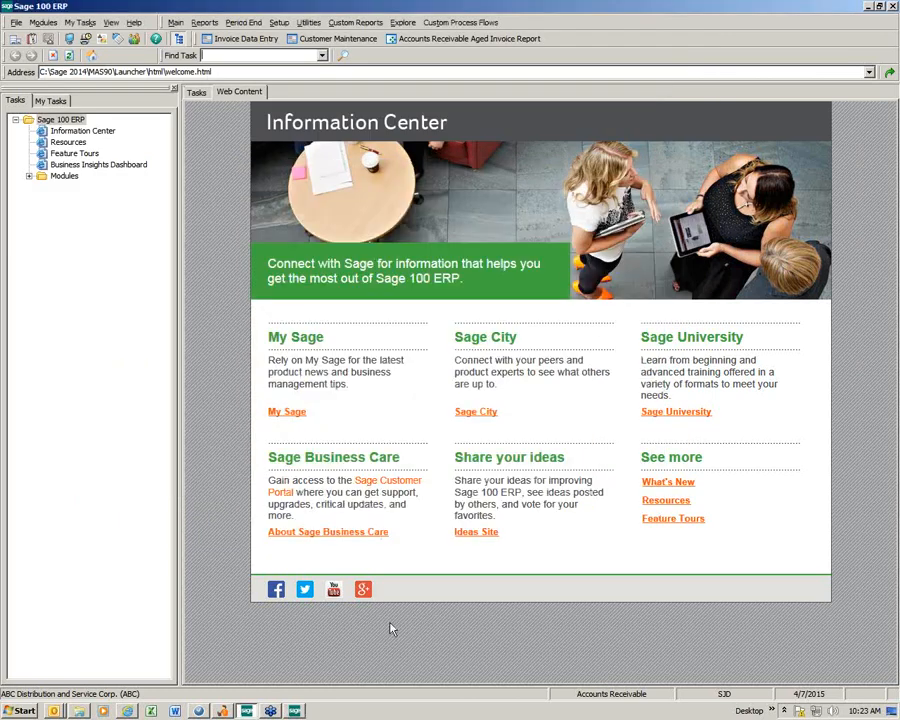
- Set the Default Report Preview Zoom to 125, accept, and close User Maintenance
{"action": "left_click", "coordinate": [295, 711]}
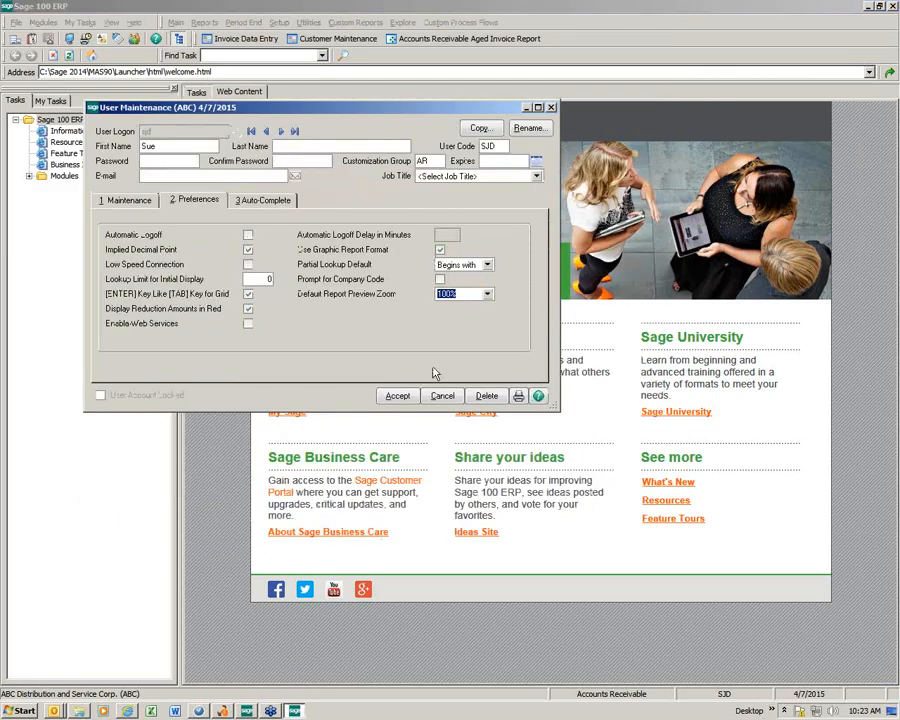
{"action": "type", "text": "125"}
{"action": "key", "text": "Tab"}
{"action": "left_click", "coordinate": [398, 395]}
{"action": "key", "text": "Escape"}
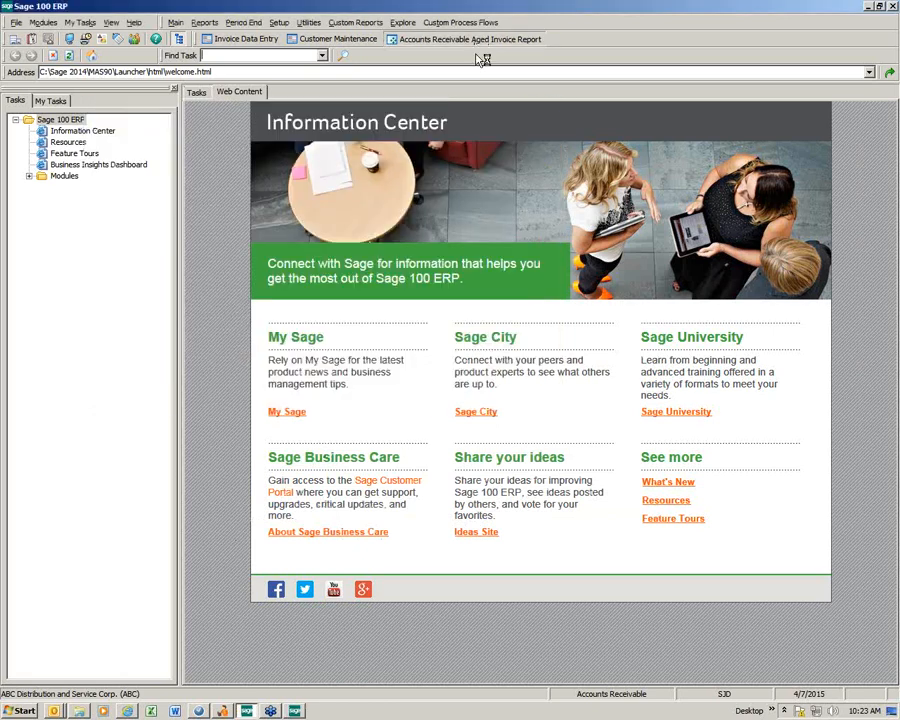
- Preview the Aged Invoice Report again at 125% full-screen, then close the preview
{"action": "left_click", "coordinate": [469, 38]}
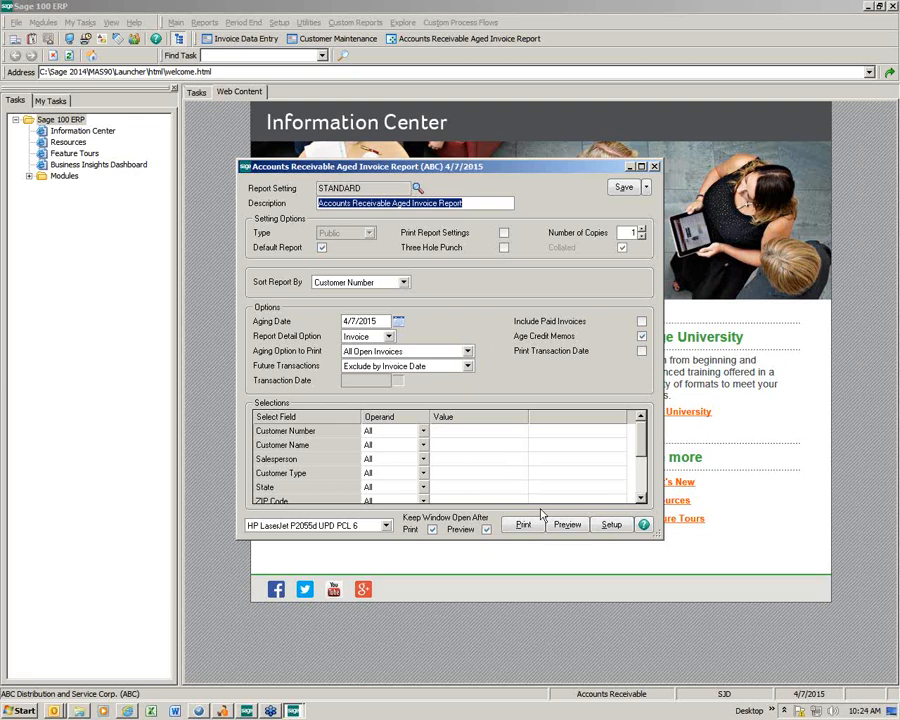
{"action": "left_click", "coordinate": [567, 524]}
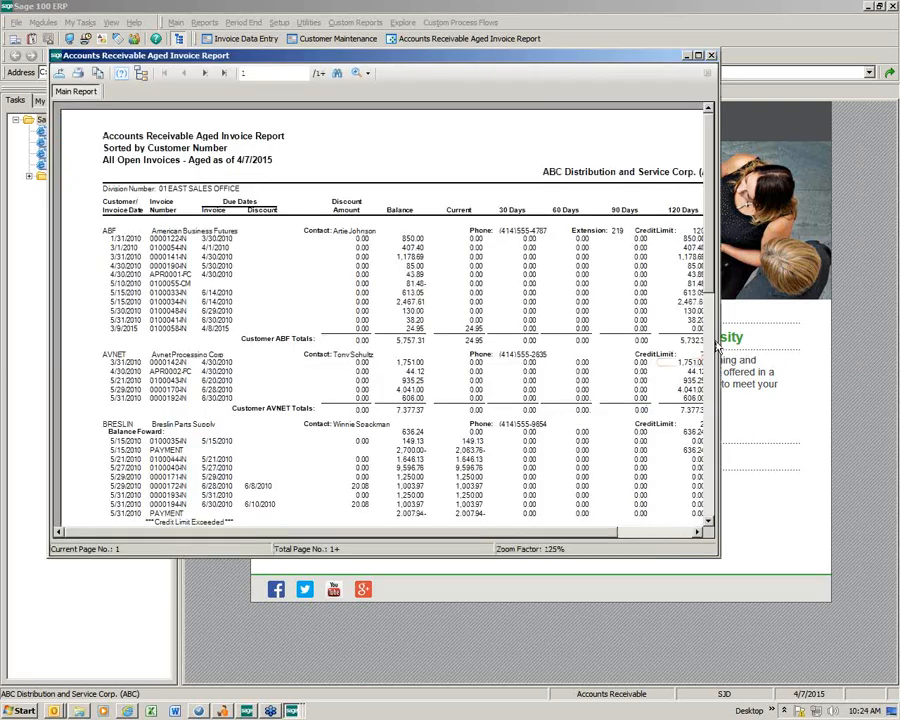
{"action": "left_click_drag", "start_coordinate": [717, 340], "coordinate": [804, 340]}
{"action": "left_click", "coordinate": [772, 24]}
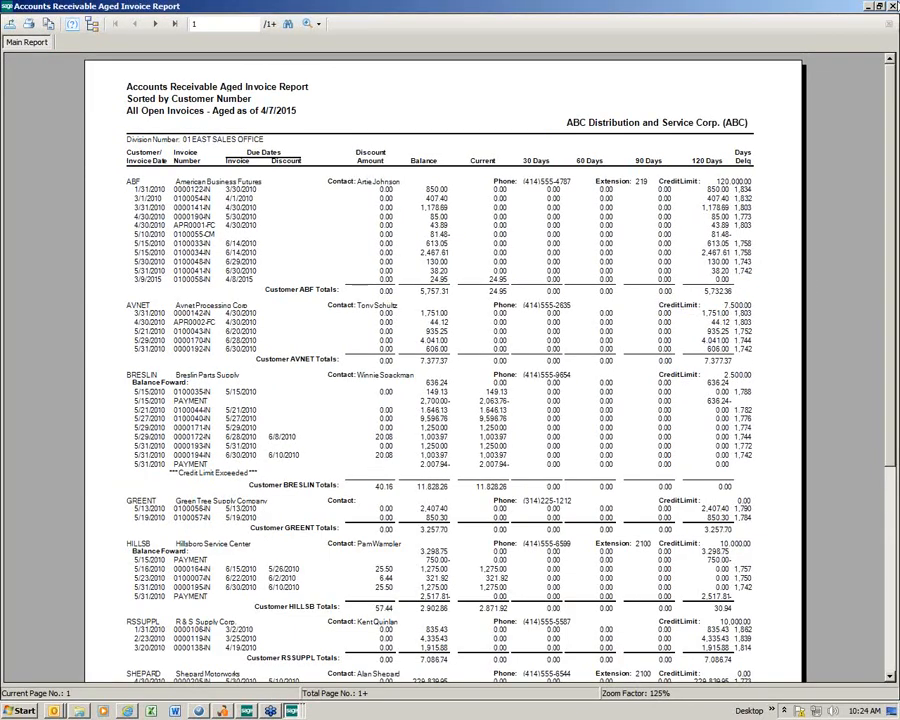
{"action": "left_click", "coordinate": [892, 6]}
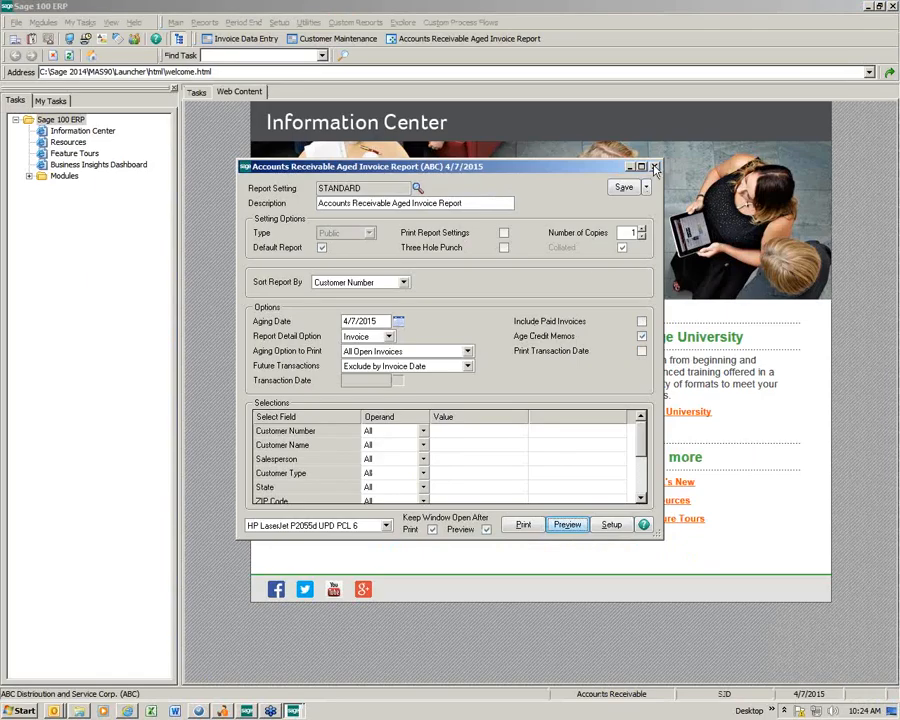
- Close the report options and save the user's Default Report Preview Zoom as 100%
{"action": "key", "text": "Escape"}
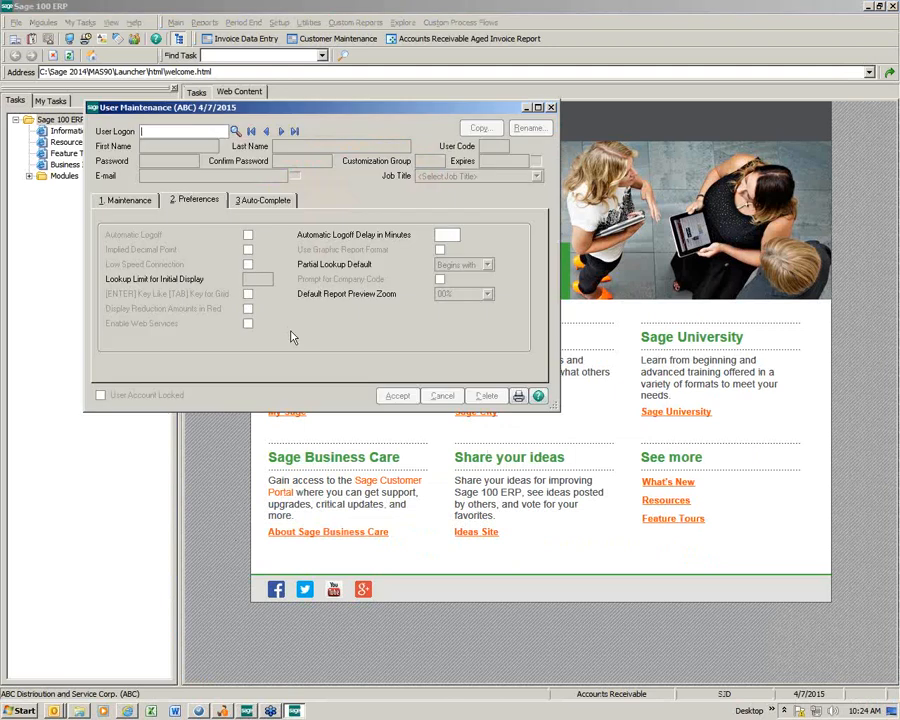
{"action": "left_click", "coordinate": [293, 131]}
{"action": "left_click", "coordinate": [487, 294]}
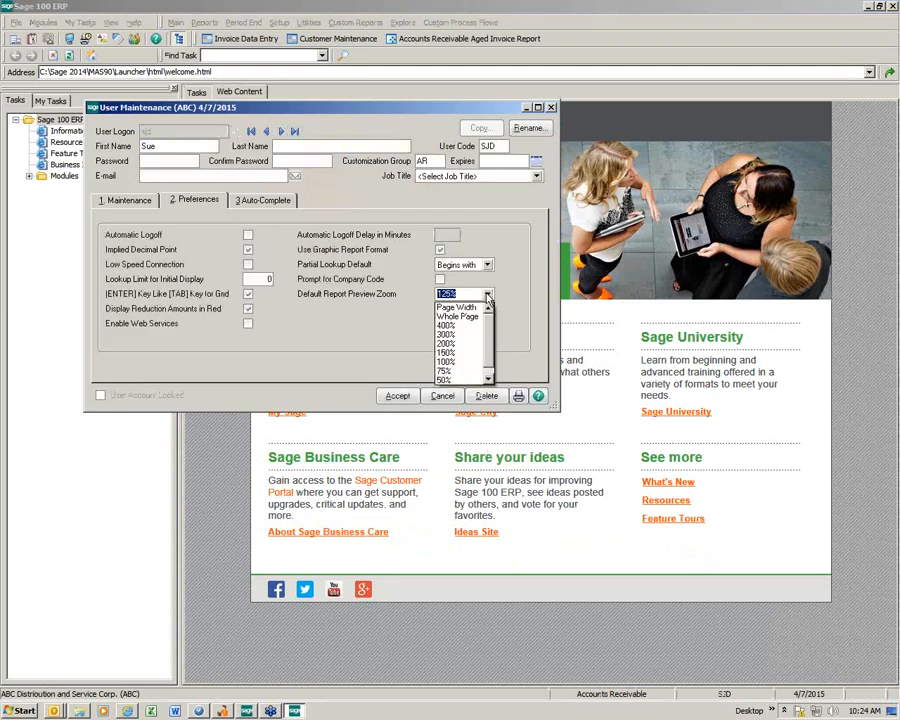
{"action": "left_click", "coordinate": [398, 395]}
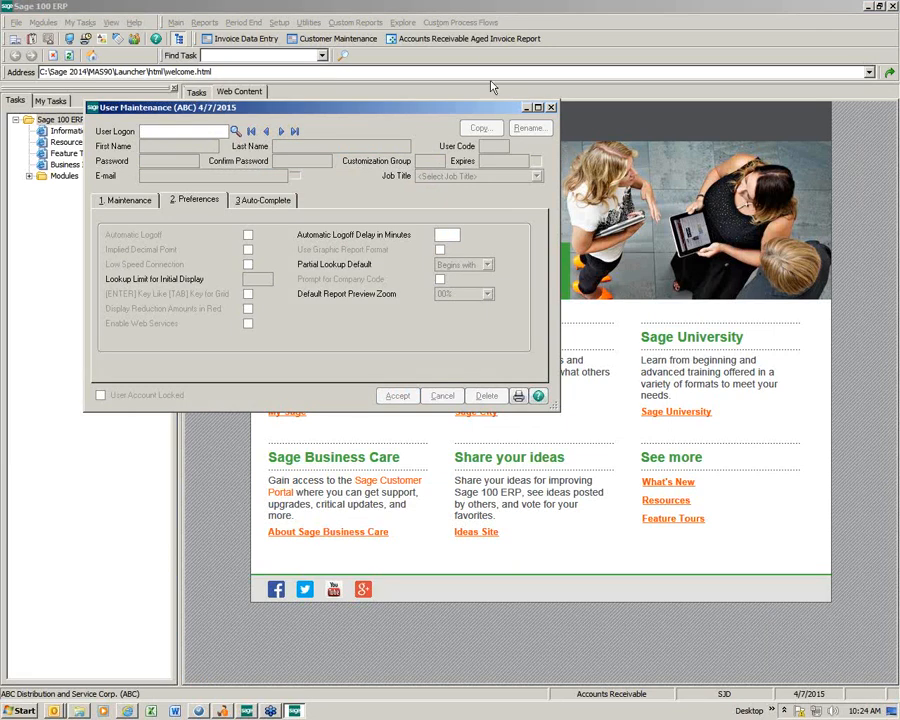
- Preview the Aged Invoice Report fitted to Page Width and enlarged to full screen
{"action": "left_click", "coordinate": [471, 43]}
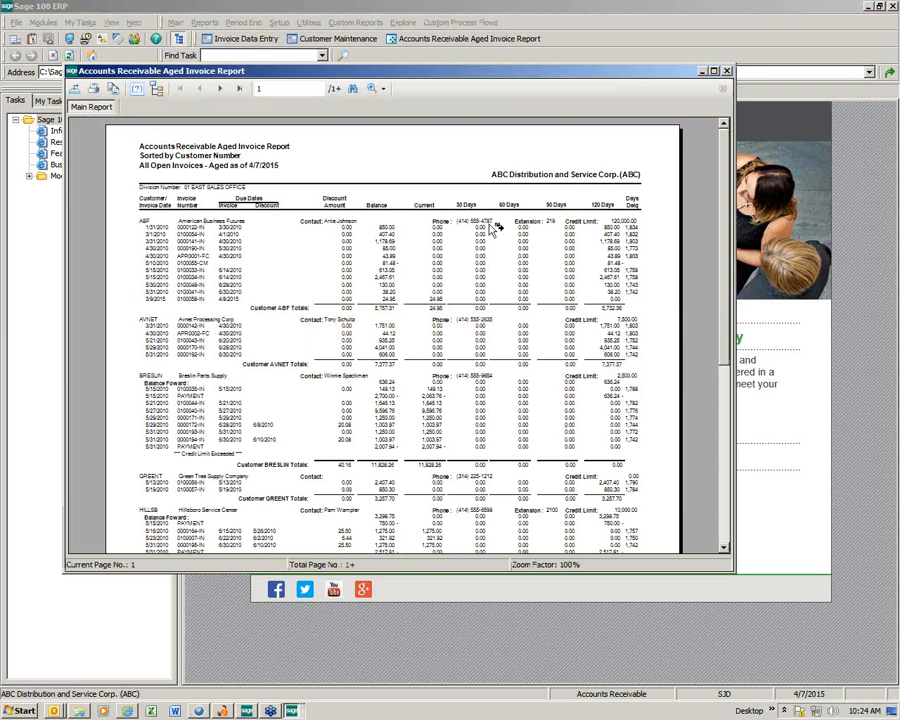
{"action": "left_click", "coordinate": [381, 92]}
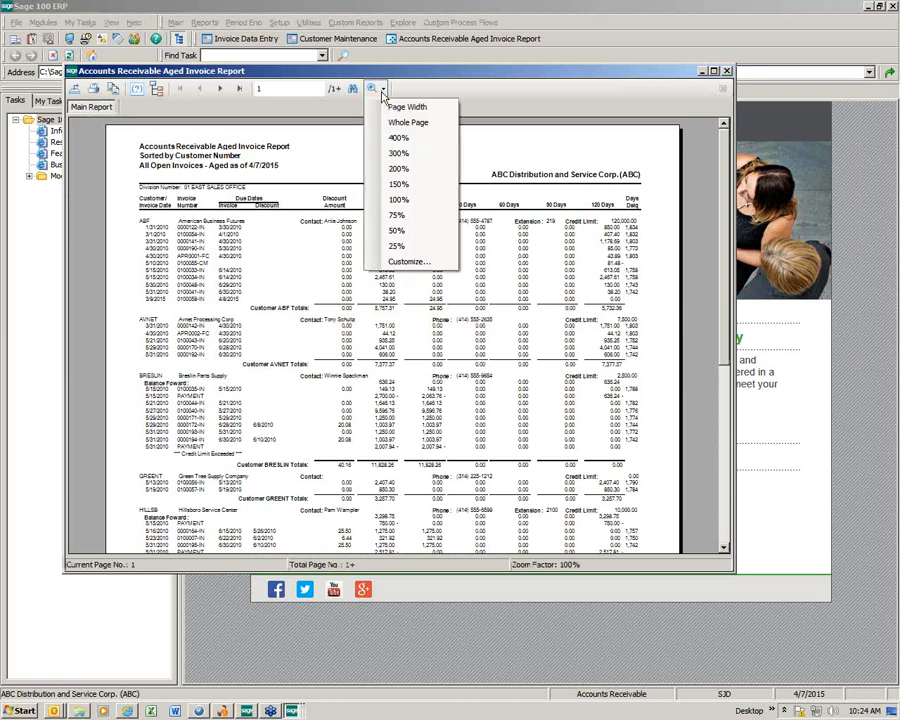
{"action": "left_click", "coordinate": [394, 106]}
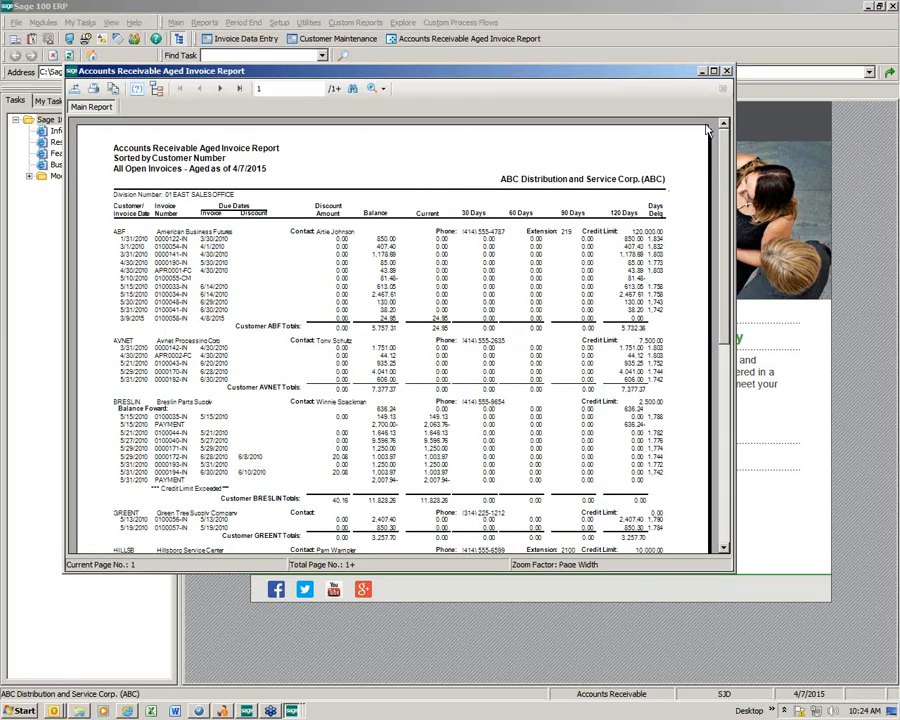
{"action": "left_click", "coordinate": [714, 71]}
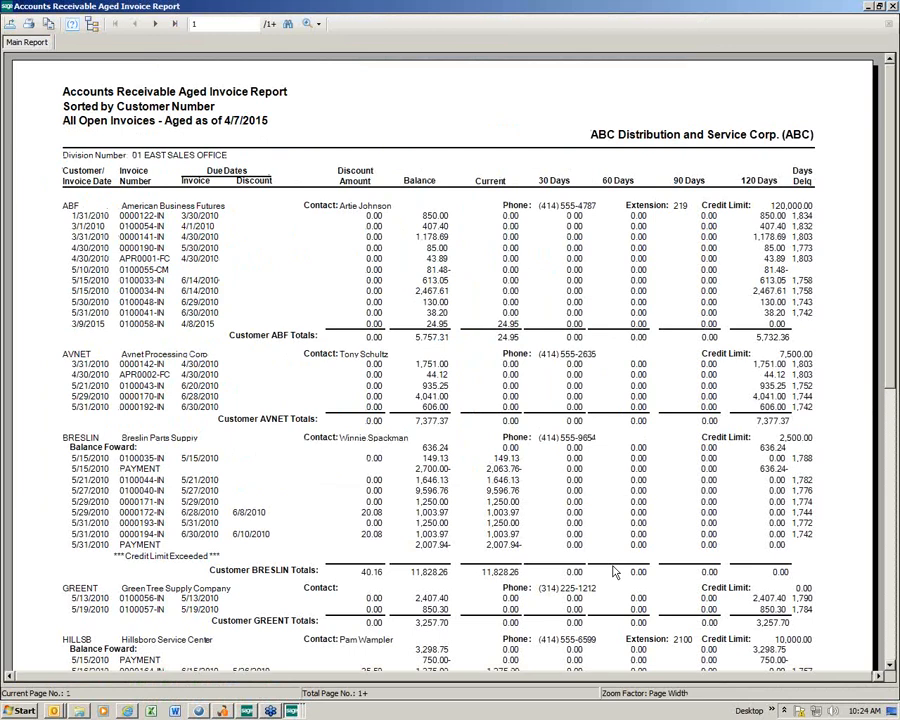
{"action": "left_click", "coordinate": [316, 25]}
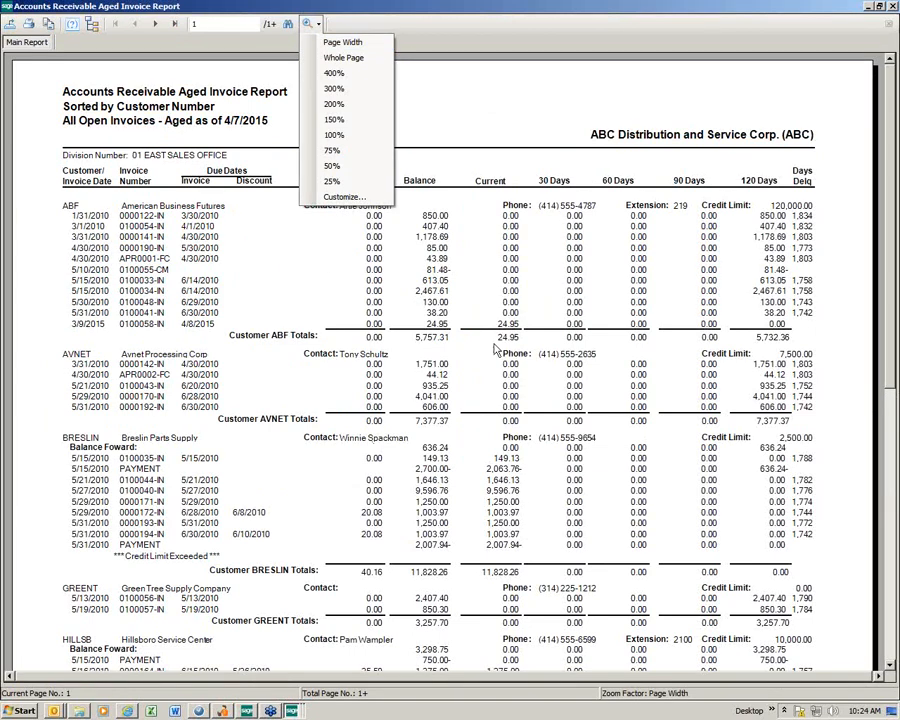
- Close the report preview and options, then view the user's Auto-Complete tab settings
{"action": "left_click", "coordinate": [893, 7]}
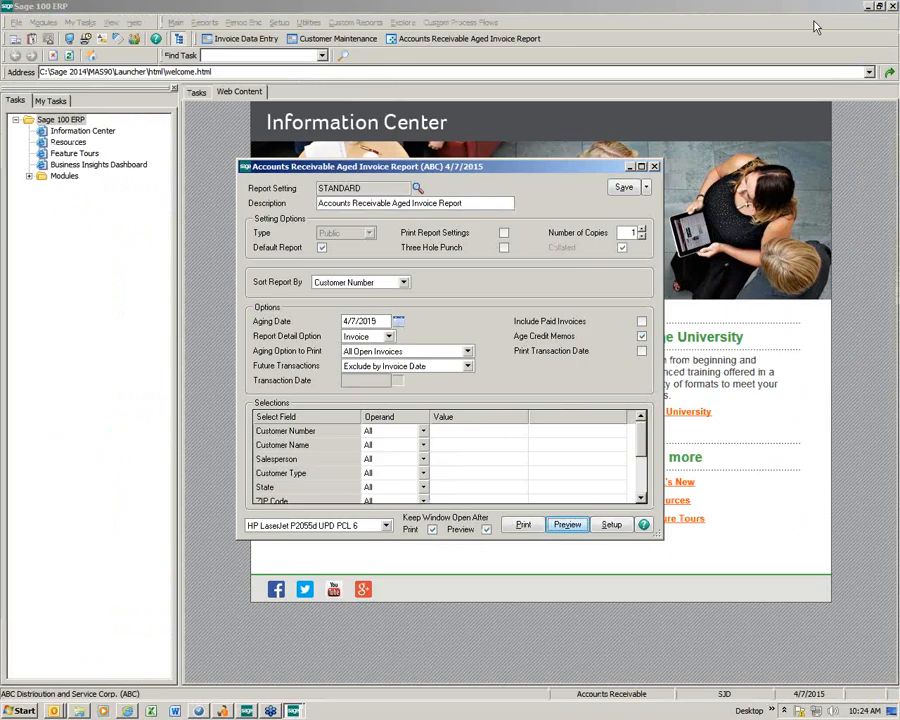
{"action": "left_click", "coordinate": [653, 166]}
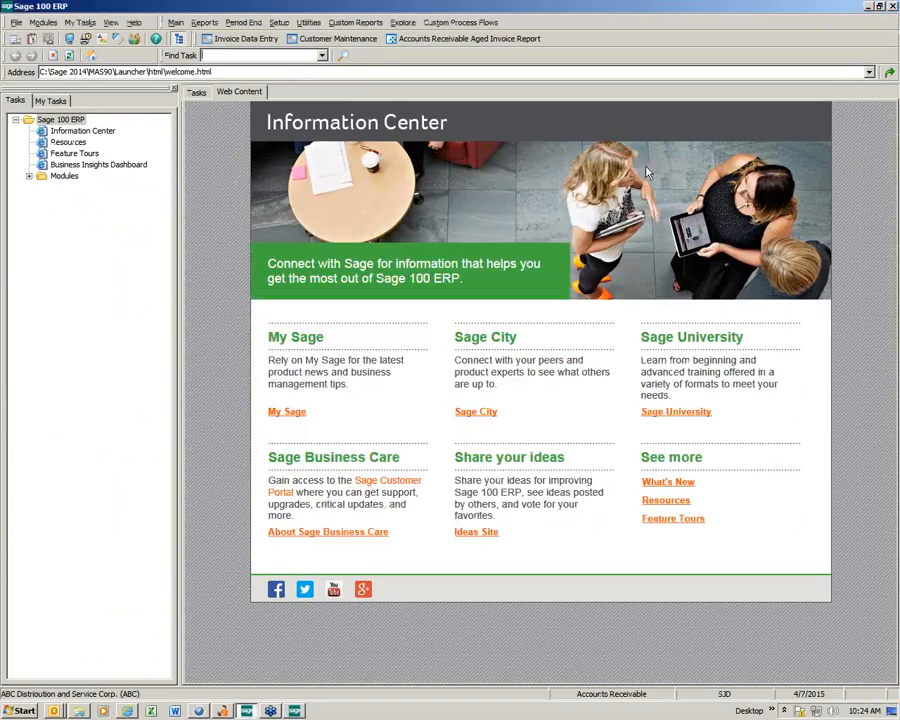
{"action": "left_click", "coordinate": [299, 711]}
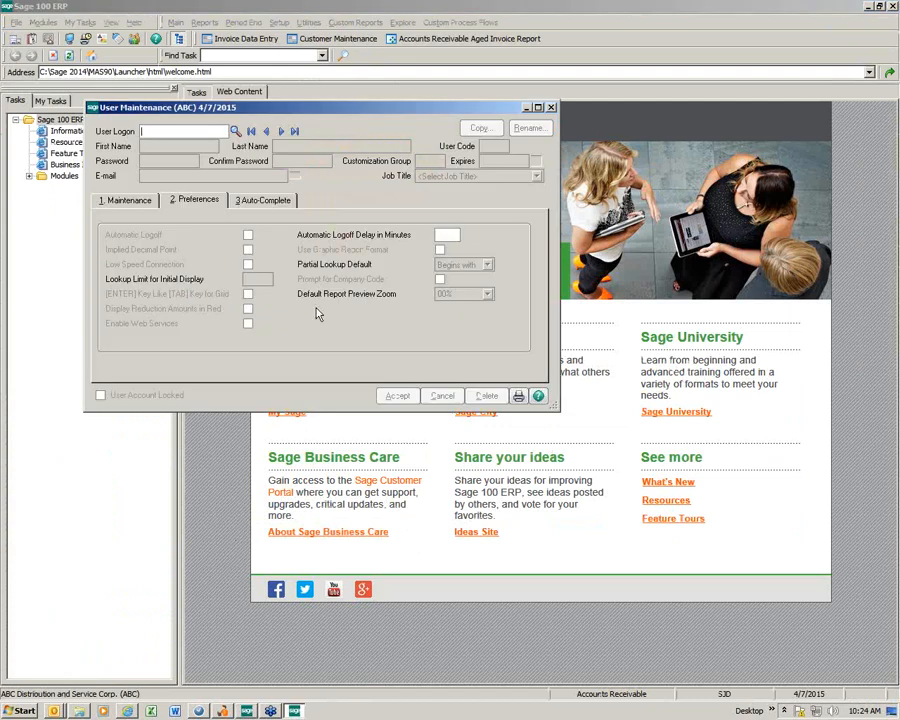
{"action": "left_click", "coordinate": [294, 131]}
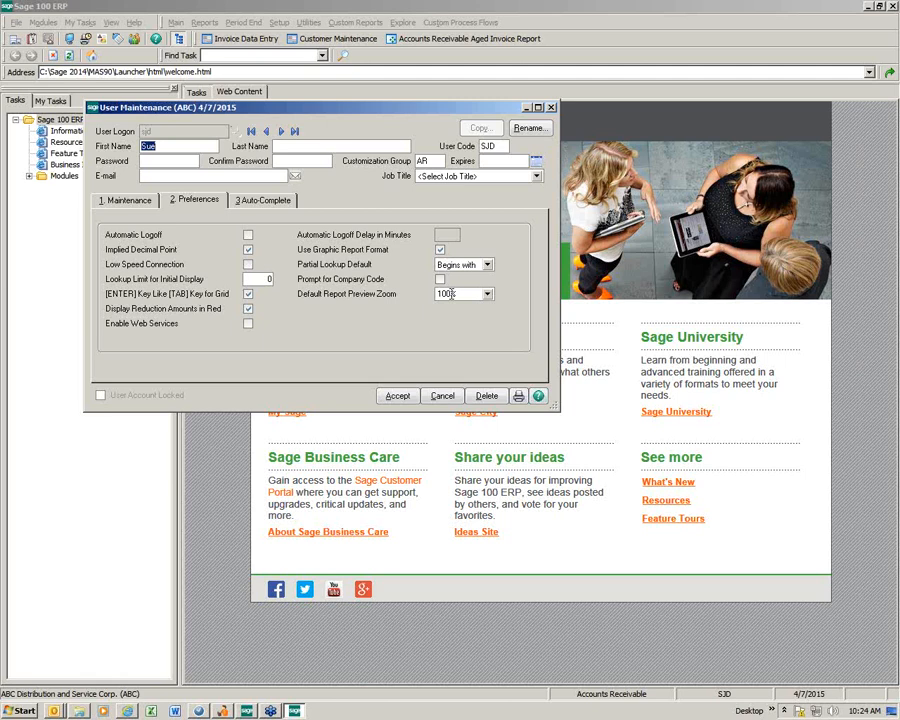
{"action": "left_click", "coordinate": [261, 204]}
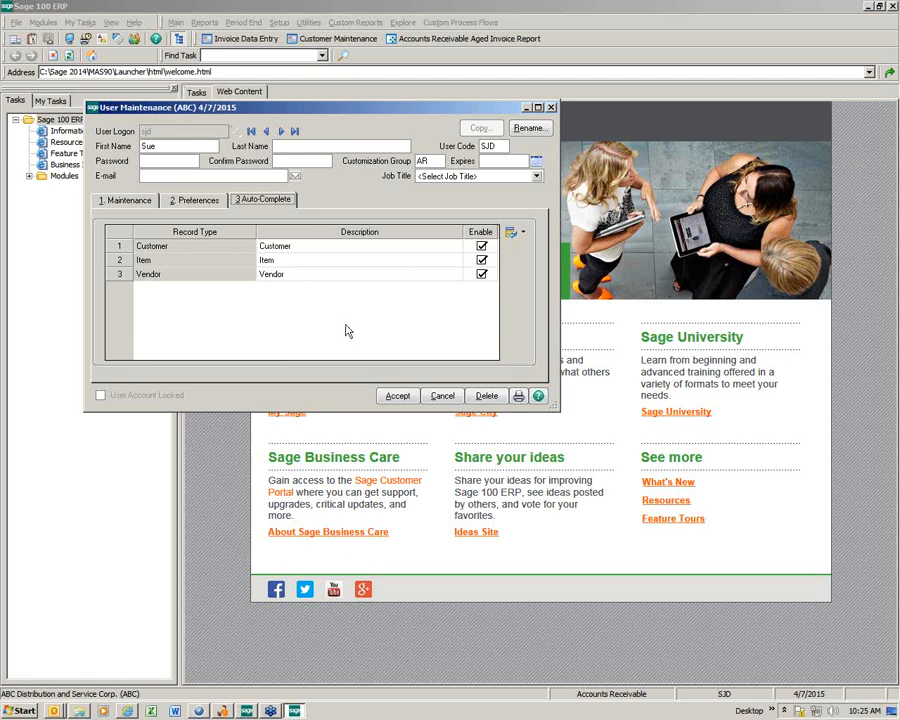
{"action": "left_click", "coordinate": [337, 42]}
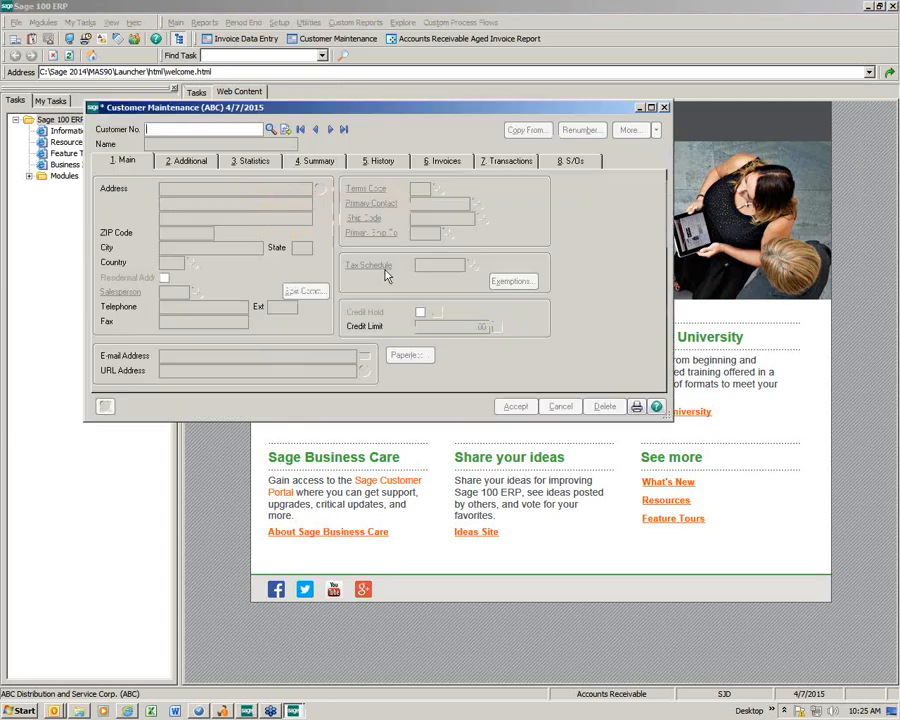
- Auto-complete 'BR' in Customer No. to load Brown Corporation's record, then close Customer Maintenance
{"action": "type", "text": "B"}
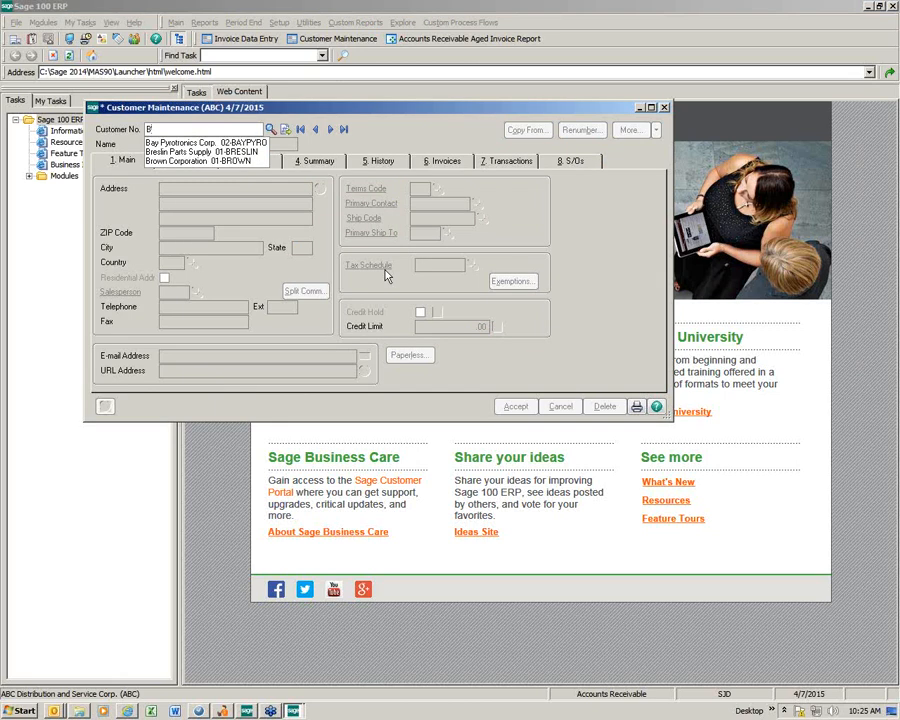
{"action": "type", "text": "R"}
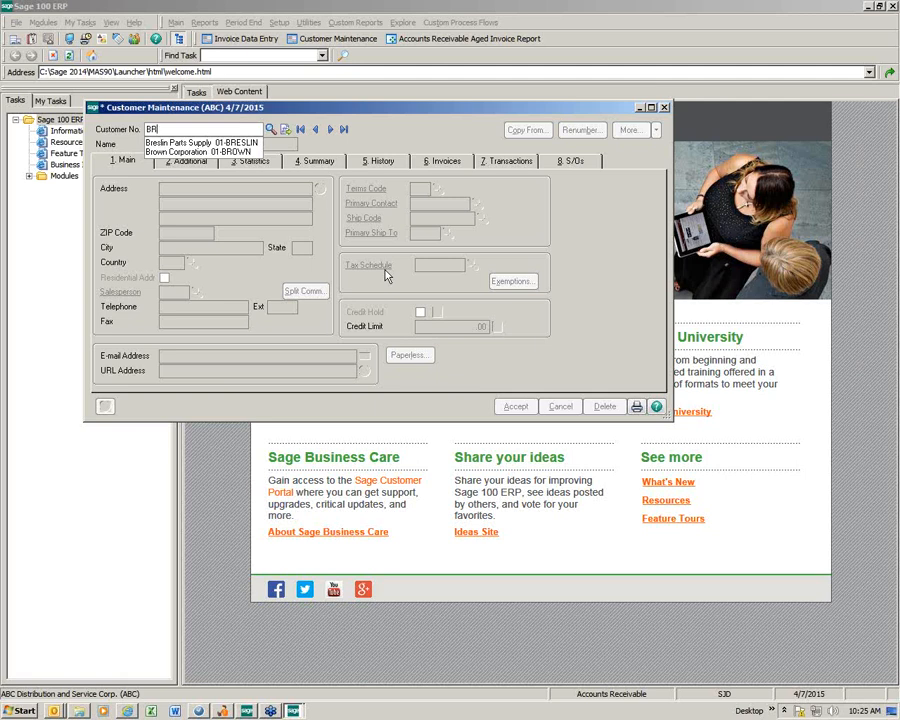
{"action": "key", "text": "Down"}
{"action": "key", "text": "Down"}
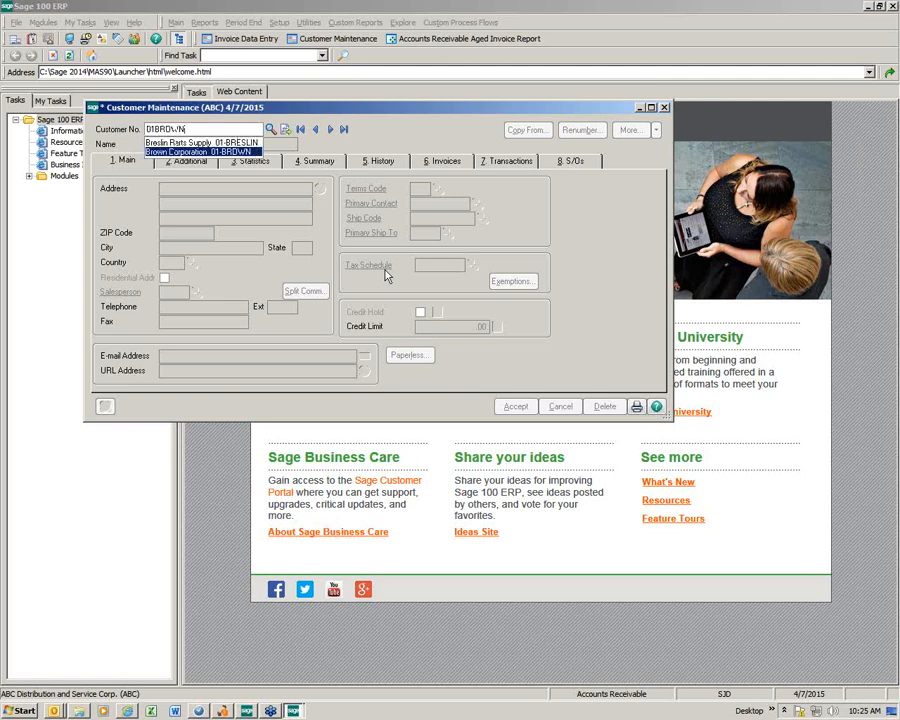
{"action": "key", "text": "Return"}
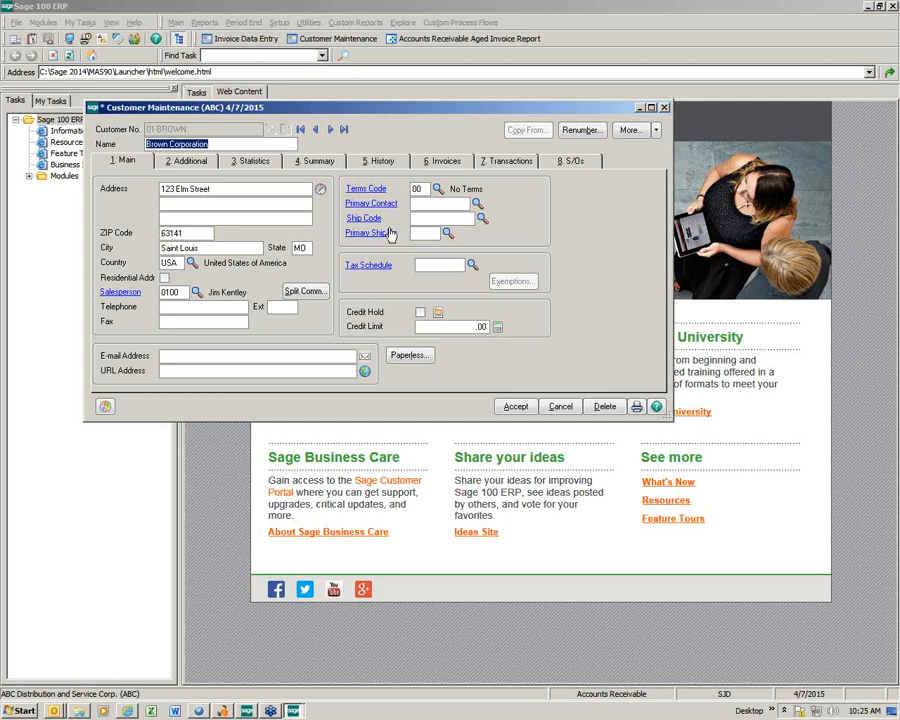
{"action": "left_click", "coordinate": [664, 107]}
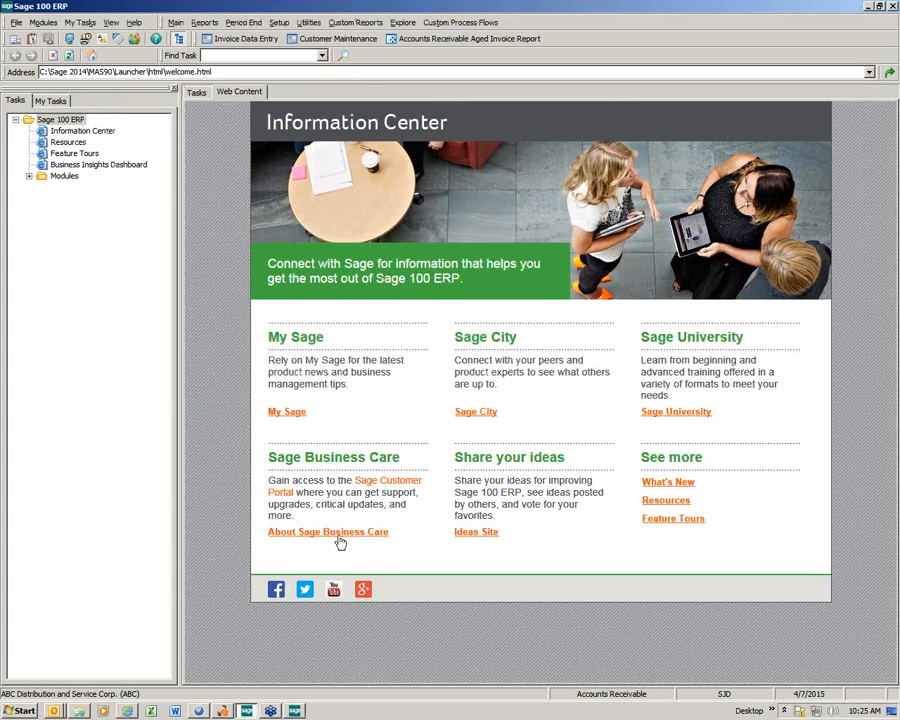
- Toggle Customer and Vendor auto-complete off and back on, accept, and close User Maintenance
{"action": "left_click", "coordinate": [295, 711]}
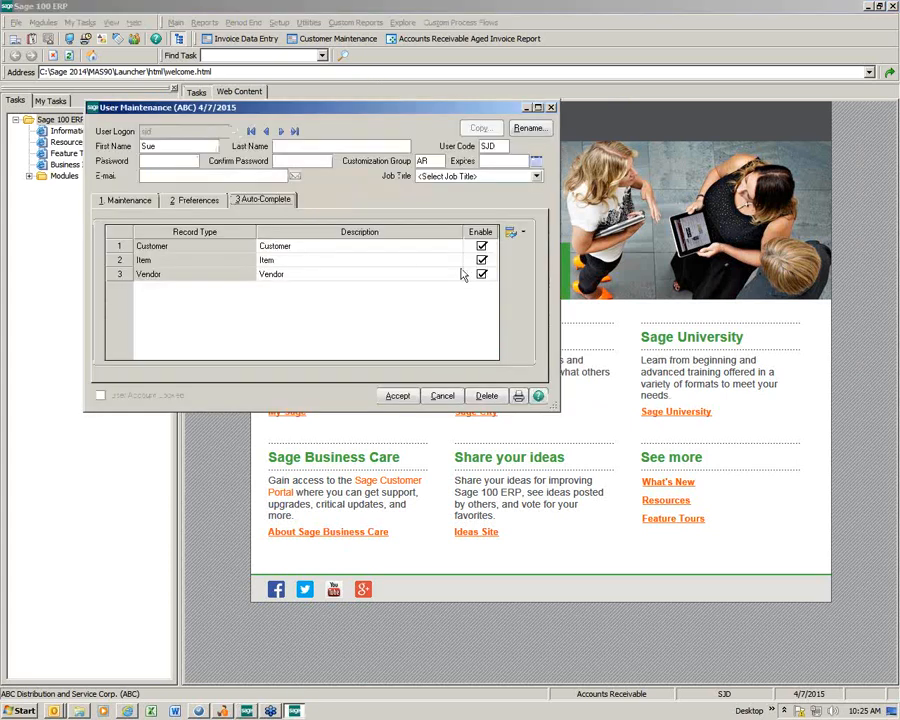
{"action": "left_click", "coordinate": [481, 246]}
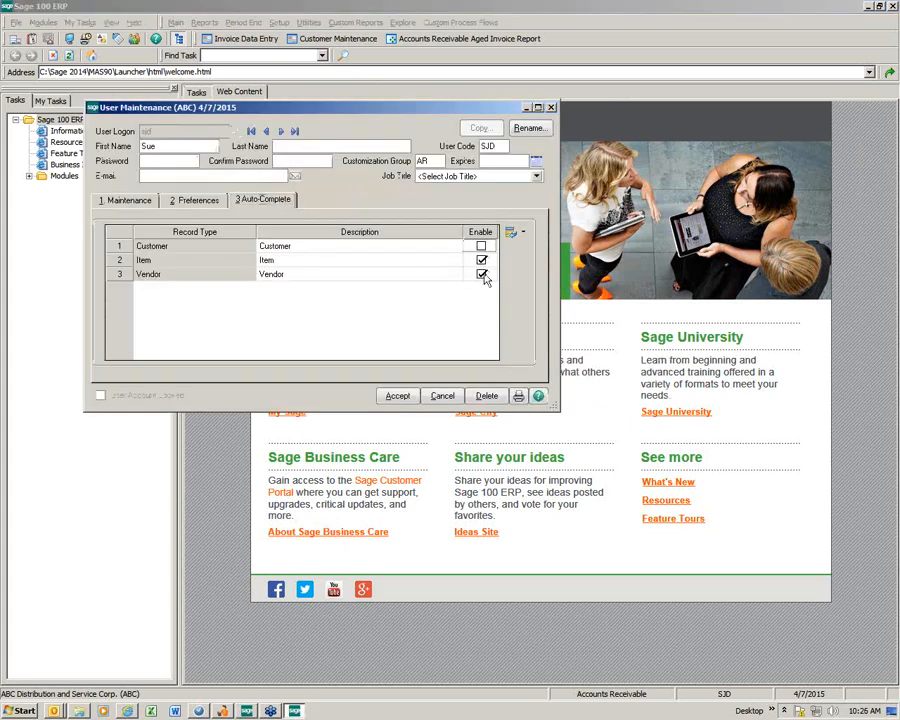
{"action": "left_click", "coordinate": [481, 274]}
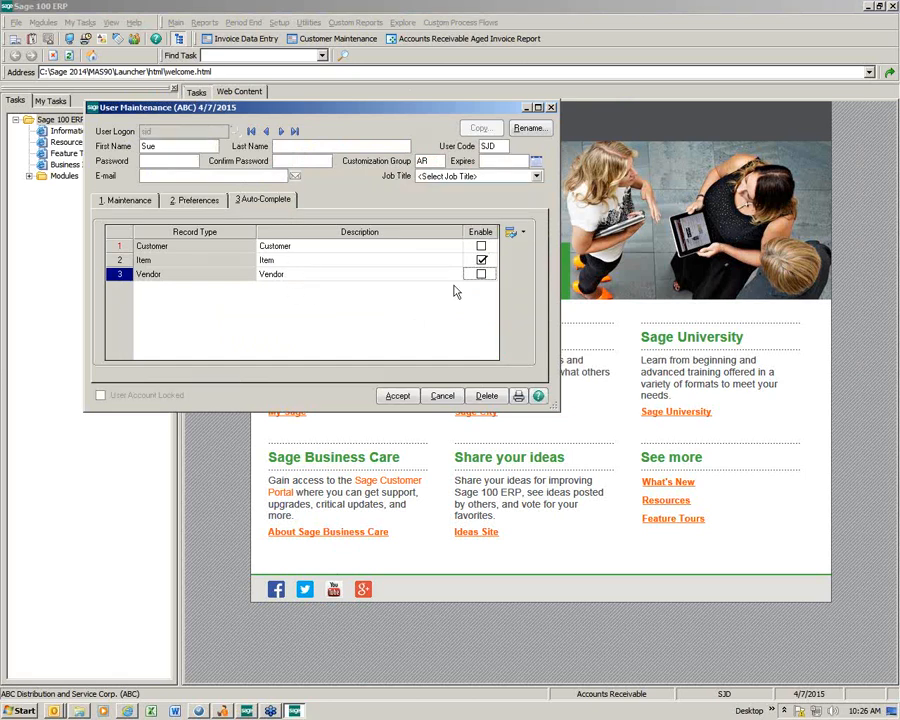
{"action": "left_click", "coordinate": [481, 246]}
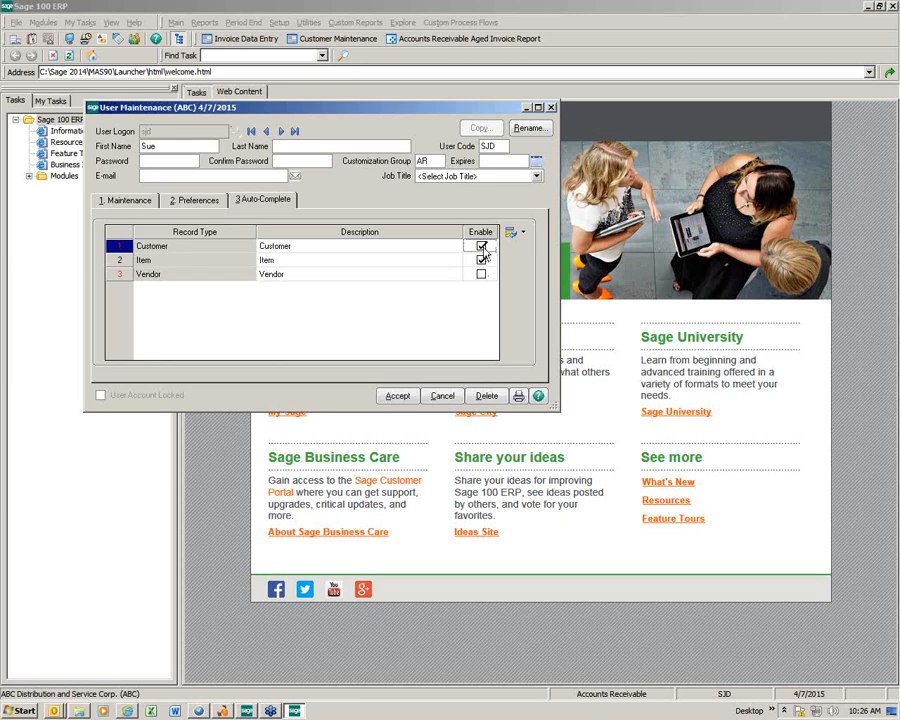
{"action": "left_click", "coordinate": [481, 274]}
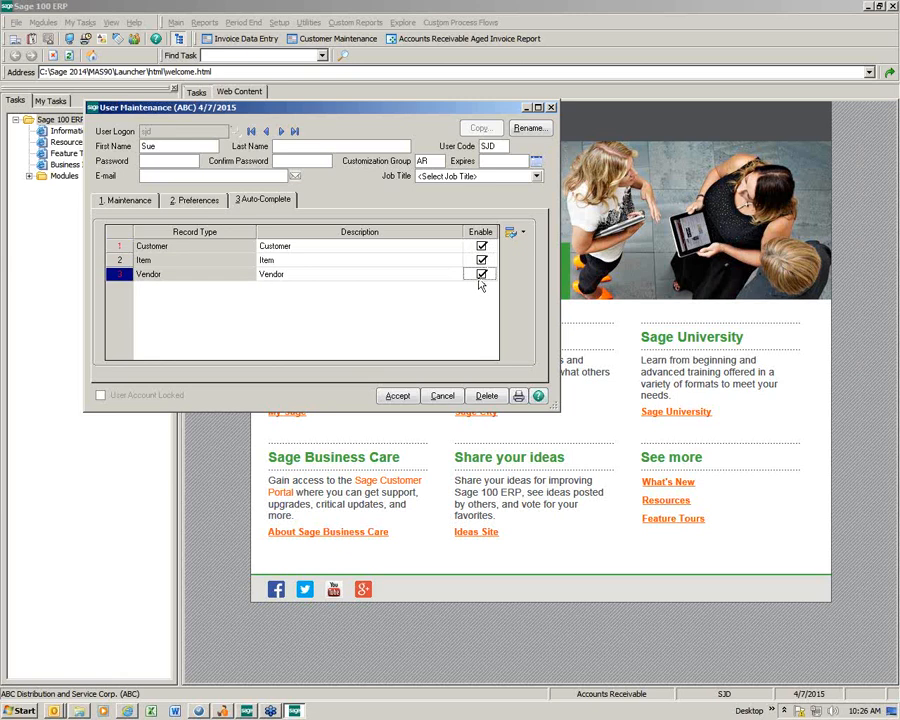
{"action": "left_click", "coordinate": [397, 395]}
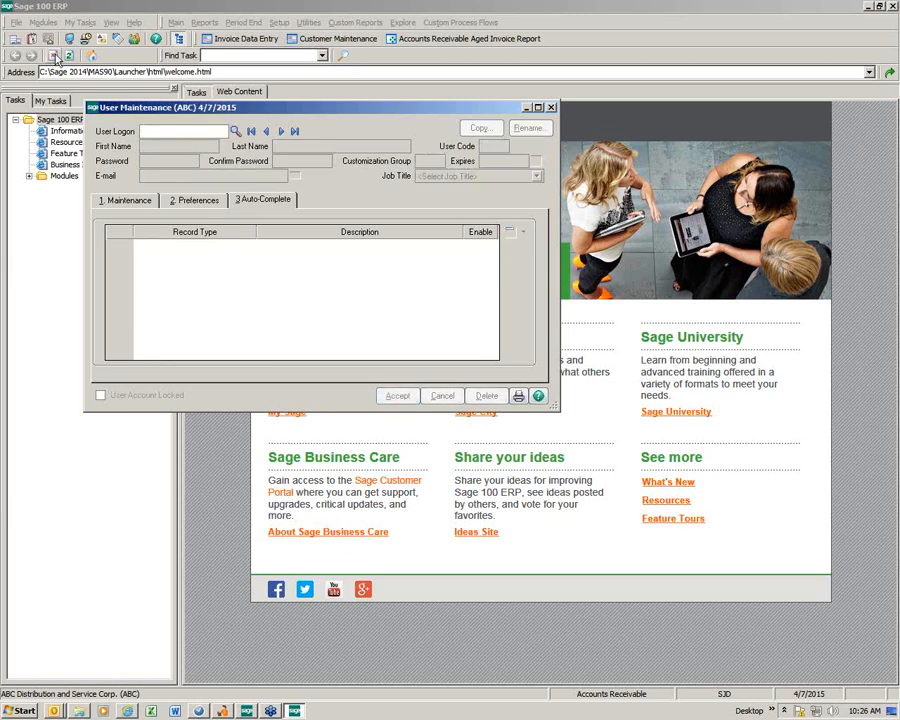
{"action": "left_click", "coordinate": [42, 22]}
- Confirm Enable Auto-Complete on the Library Master System Configuration Preferences tab and accept
{"action": "mouse_move", "coordinate": [76, 59]}
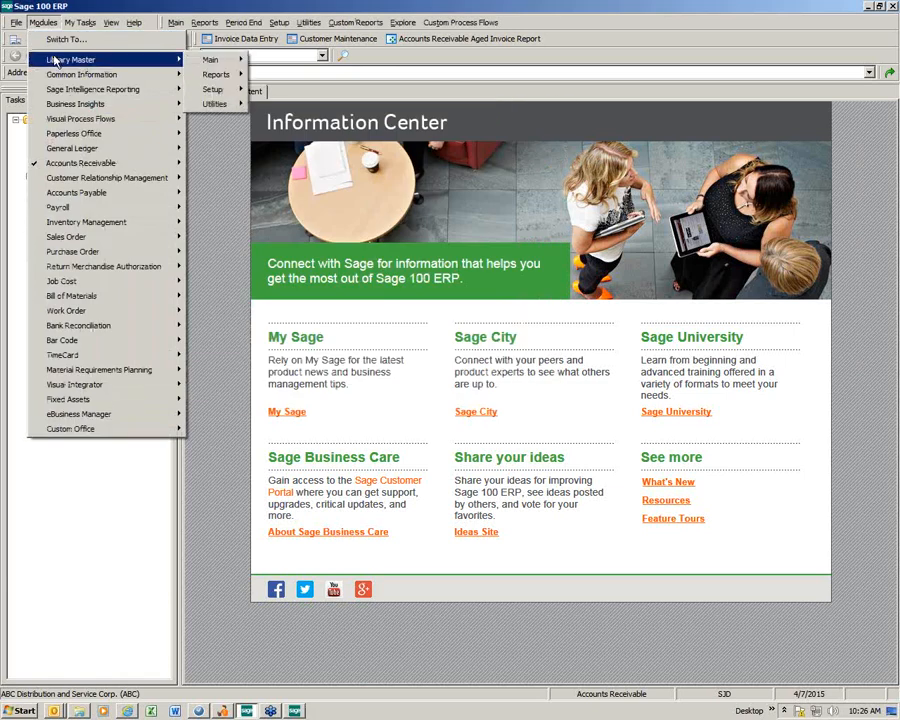
{"action": "mouse_move", "coordinate": [212, 89]}
{"action": "left_click", "coordinate": [300, 87]}
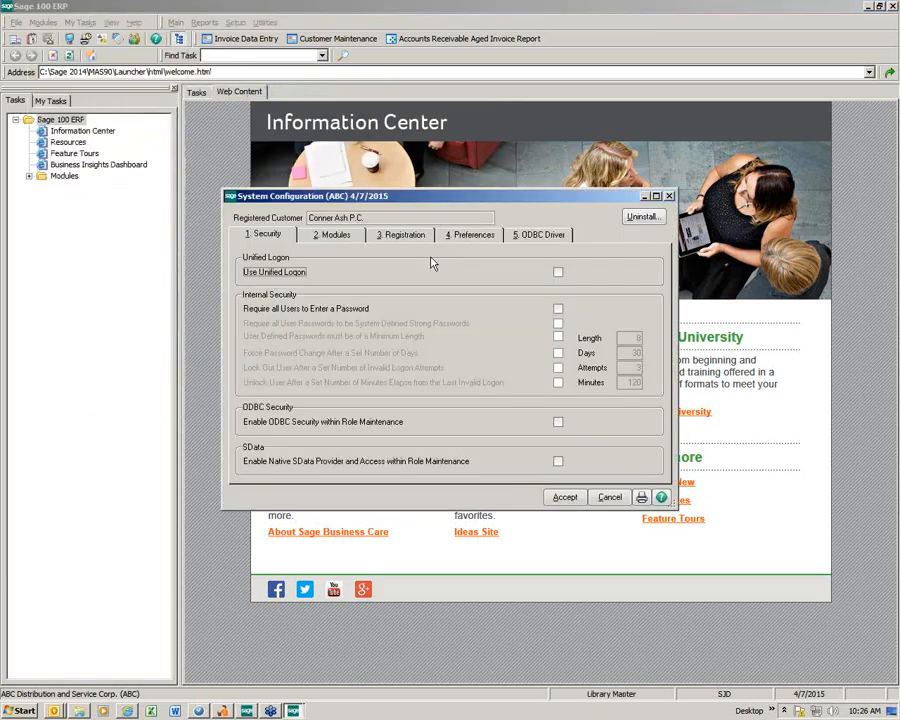
{"action": "left_click", "coordinate": [472, 234]}
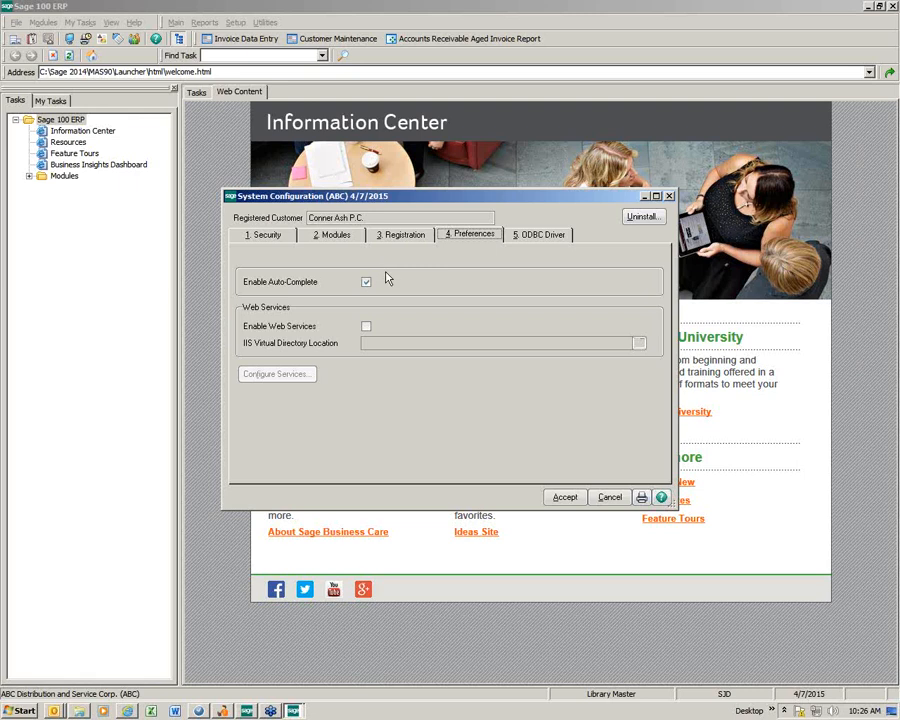
{"action": "left_click", "coordinate": [572, 497]}
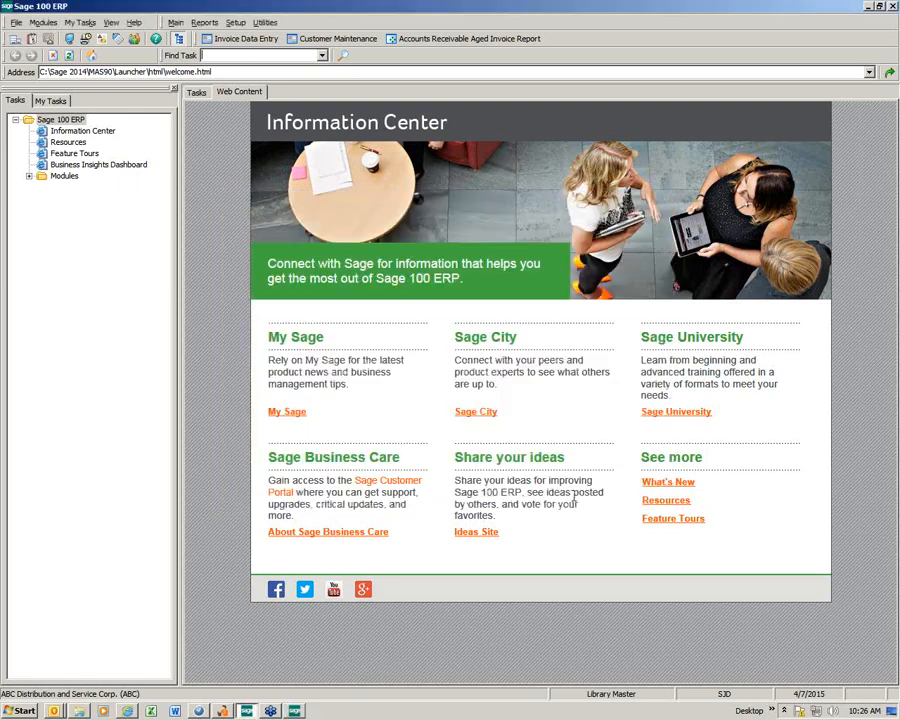
- Enter a new user logon and copy roles and preferences from an existing user
{"action": "left_click", "coordinate": [295, 710]}
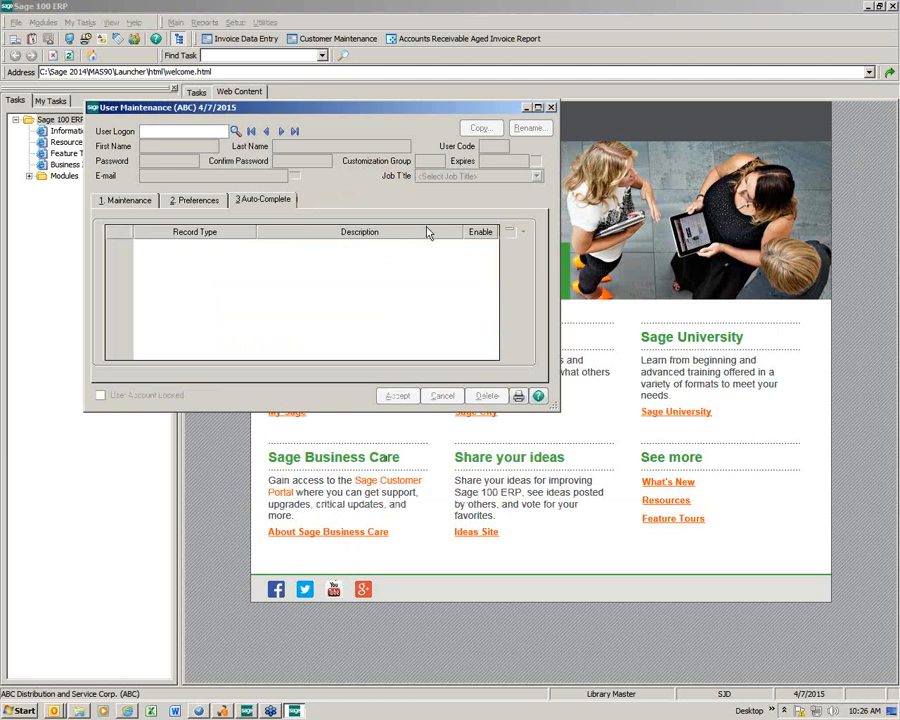
{"action": "type", "text": "joe"}
{"action": "key", "text": "Tab"}
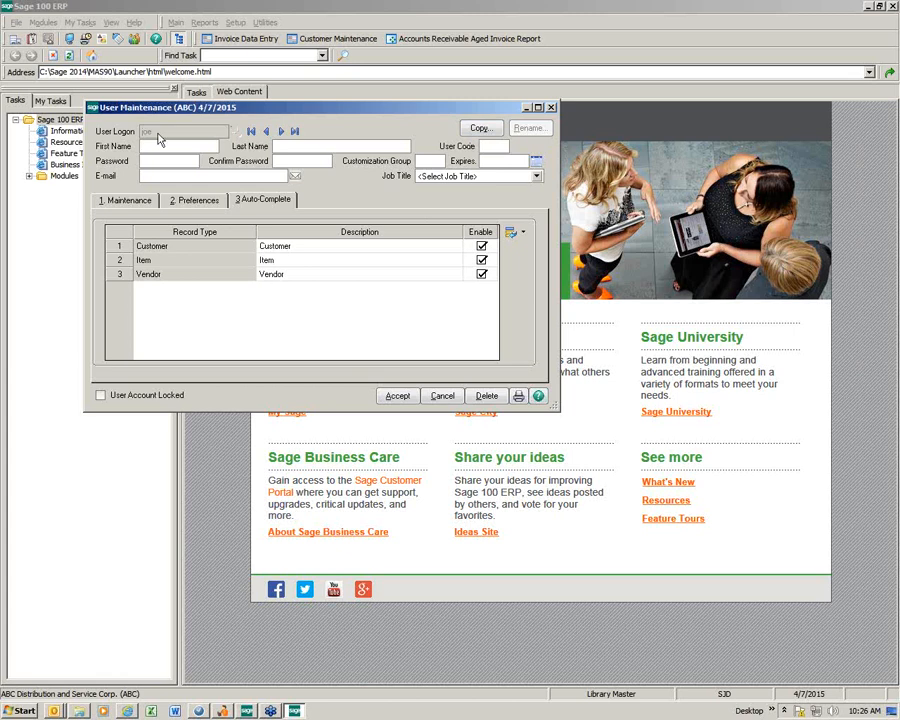
{"action": "left_click", "coordinate": [479, 130]}
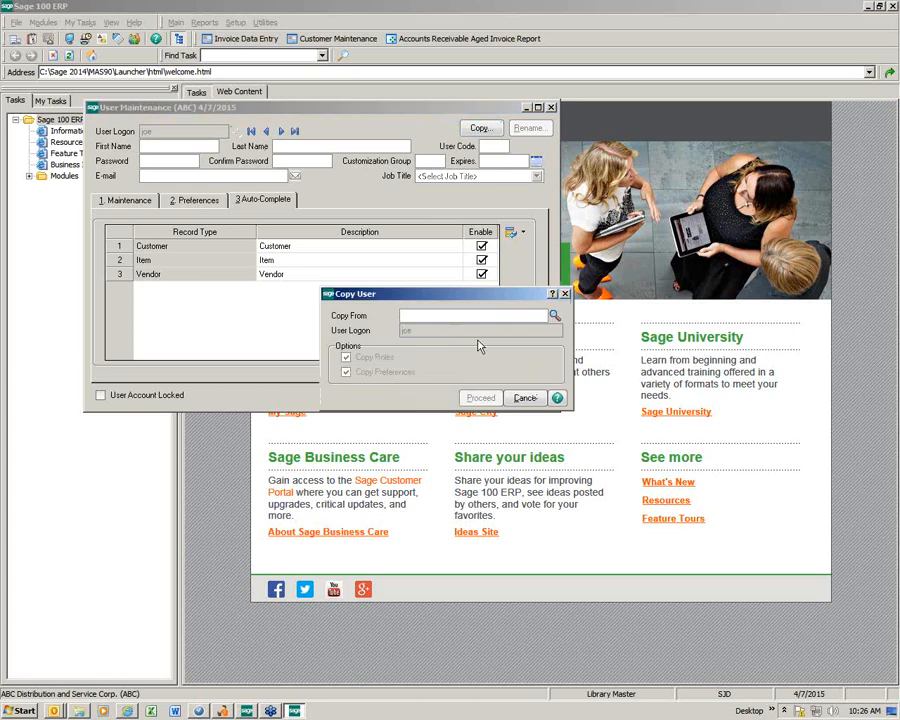
{"action": "left_click", "coordinate": [554, 315]}
{"action": "double_click", "coordinate": [285, 243]}
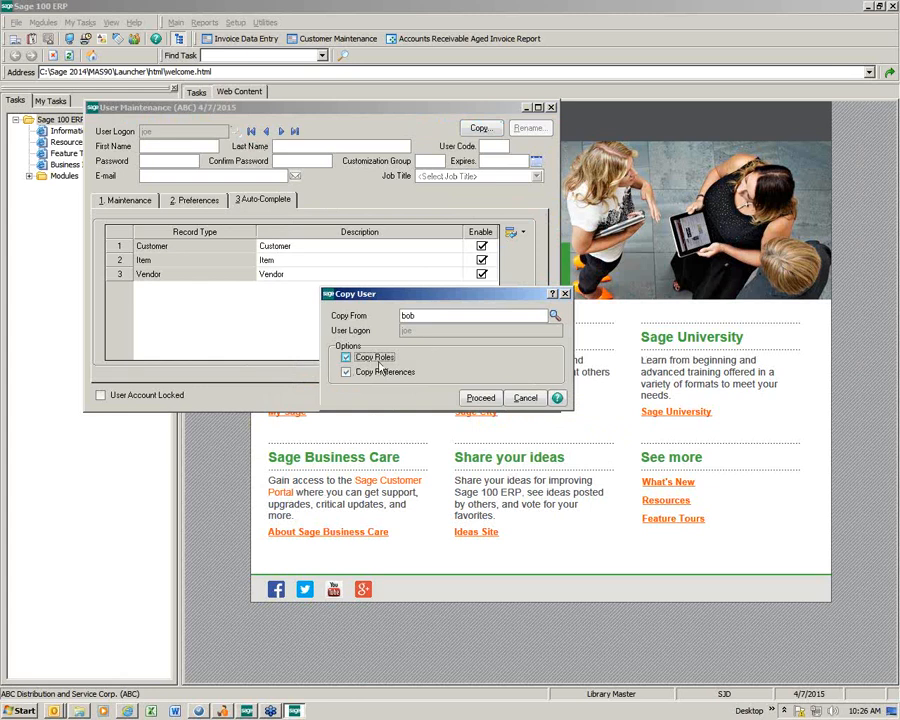
{"action": "left_click", "coordinate": [478, 397]}
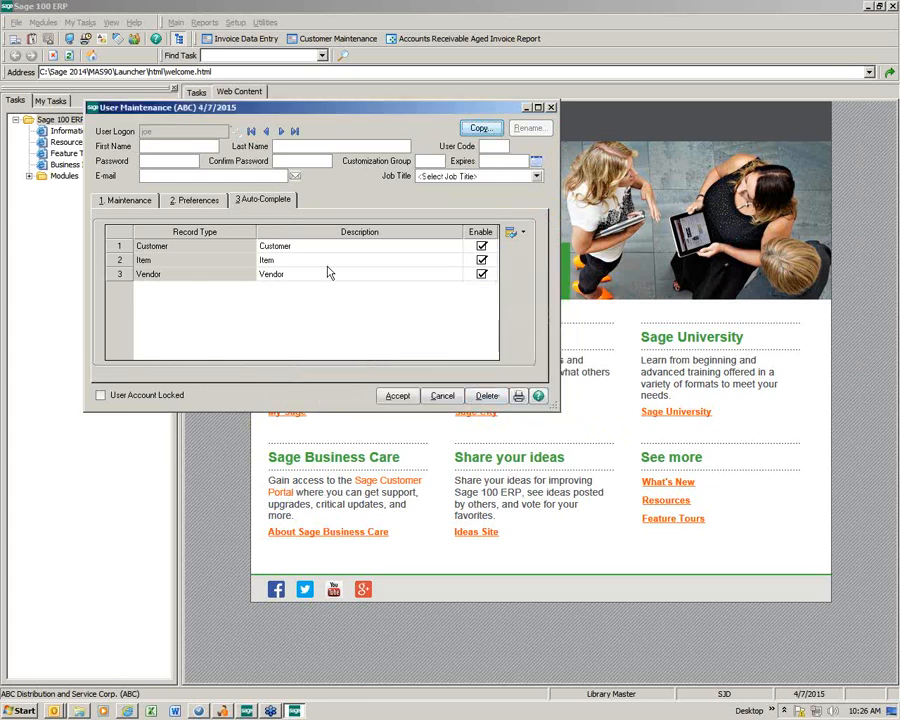
- Review the new user's roles and preferences, attempt to accept, then cancel the record
{"action": "left_click", "coordinate": [120, 201]}
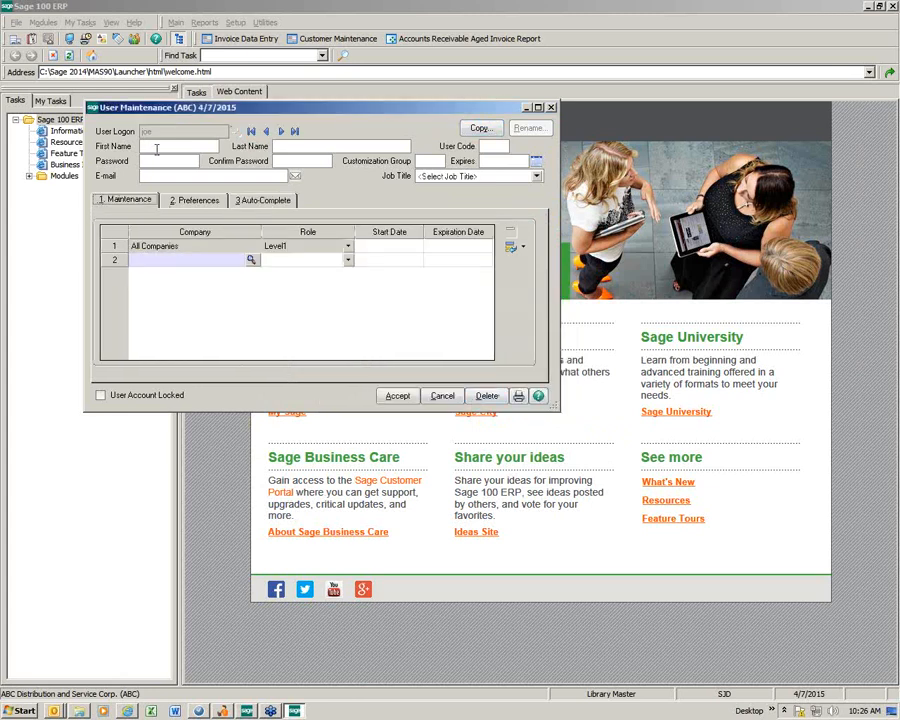
{"action": "left_click", "coordinate": [316, 148]}
{"action": "left_click", "coordinate": [153, 161]}
{"action": "left_click", "coordinate": [207, 202]}
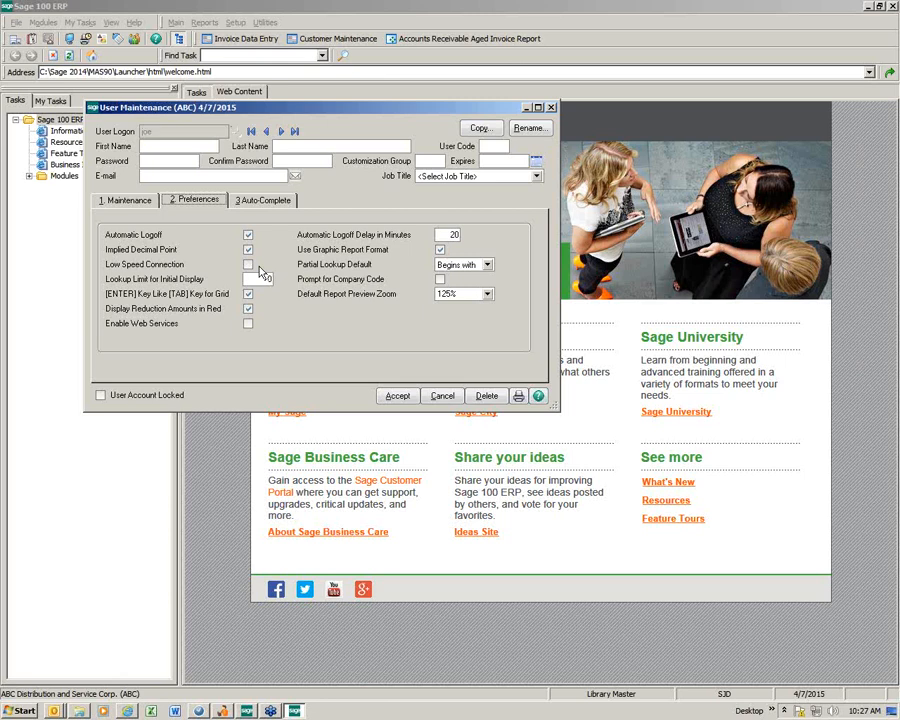
{"action": "left_click", "coordinate": [128, 200]}
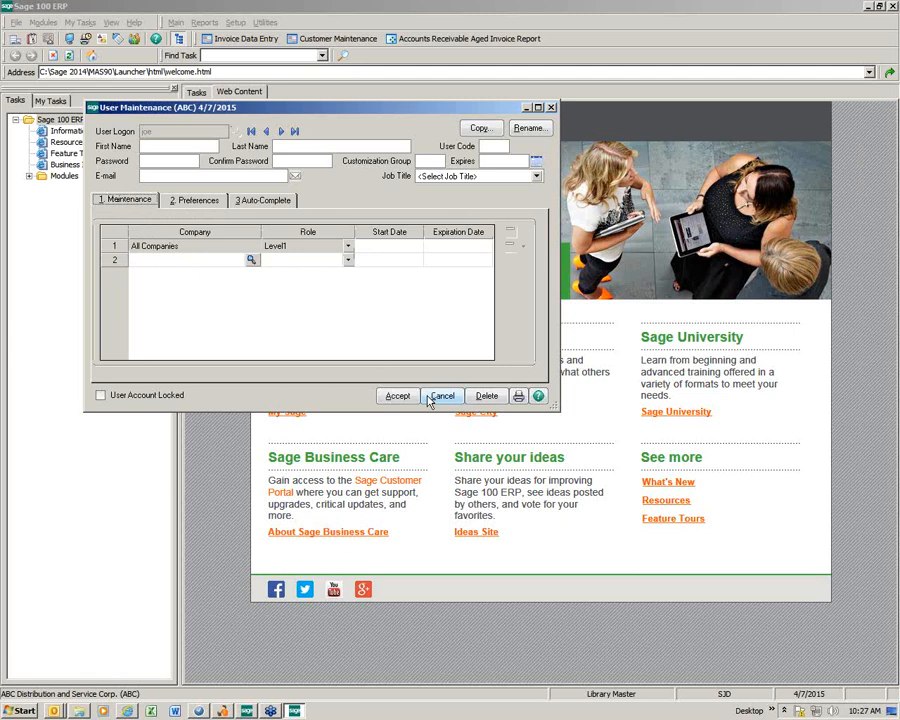
{"action": "left_click", "coordinate": [397, 396]}
{"action": "left_click", "coordinate": [448, 259]}
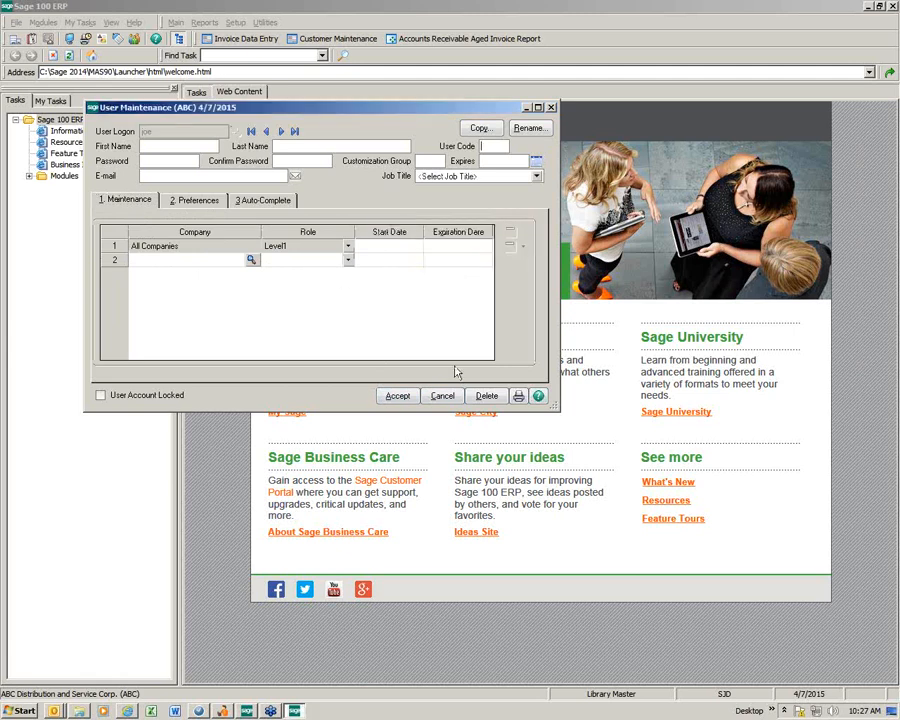
{"action": "left_click", "coordinate": [442, 396]}
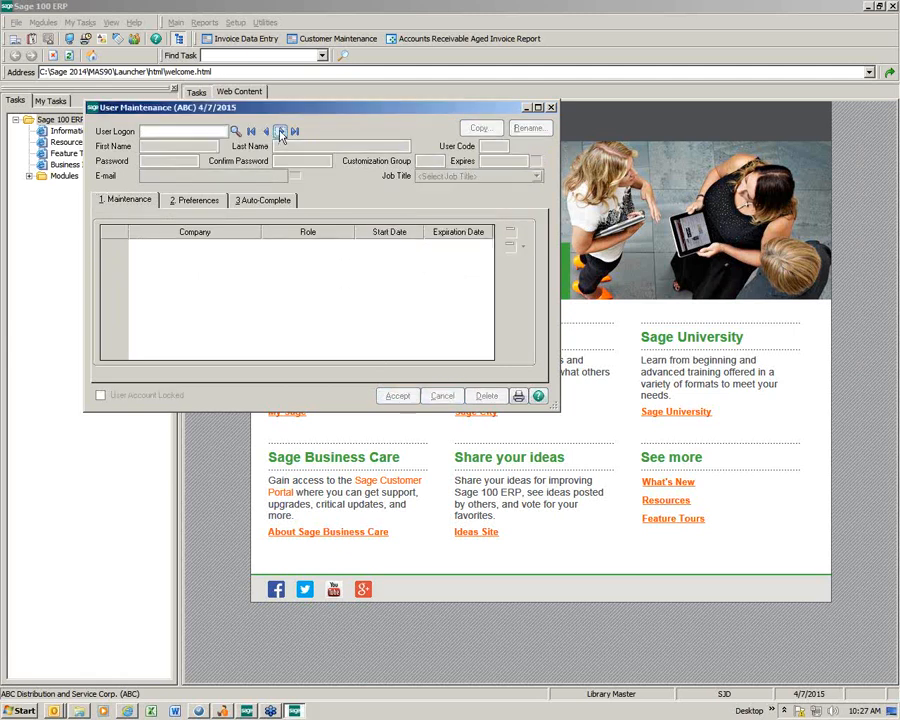
- Browse the user records and rename the current user's logon to a new name
{"action": "left_click", "coordinate": [281, 131]}
{"action": "left_click", "coordinate": [266, 131]}
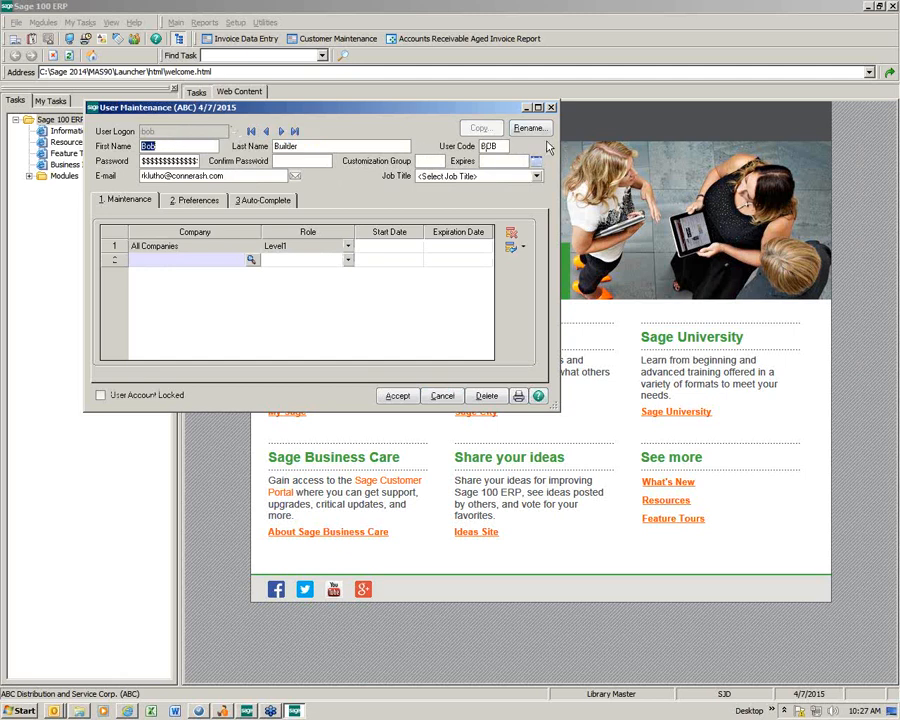
{"action": "left_click", "coordinate": [529, 129]}
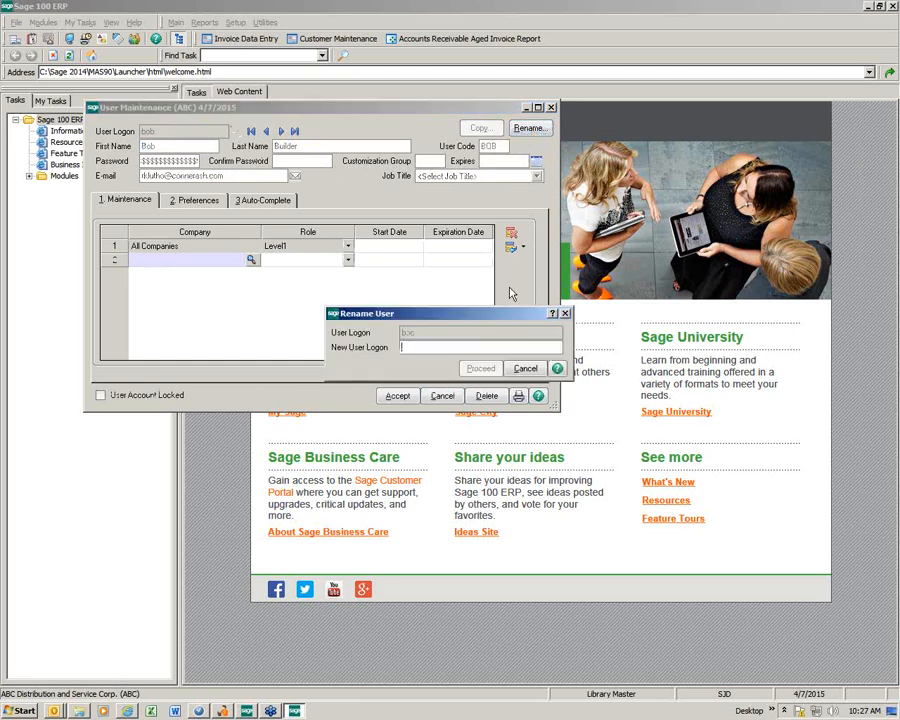
{"action": "type", "text": "bbf"}
{"action": "left_click", "coordinate": [480, 368]}
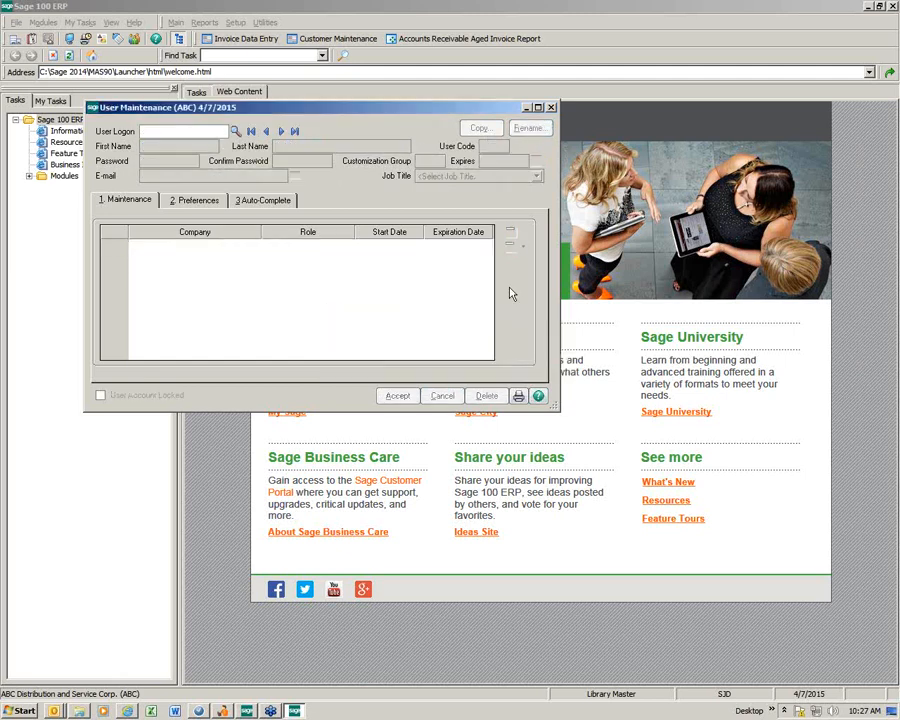
- Find the renamed user in the User List, accept the record, and close User Maintenance
{"action": "left_click", "coordinate": [235, 131]}
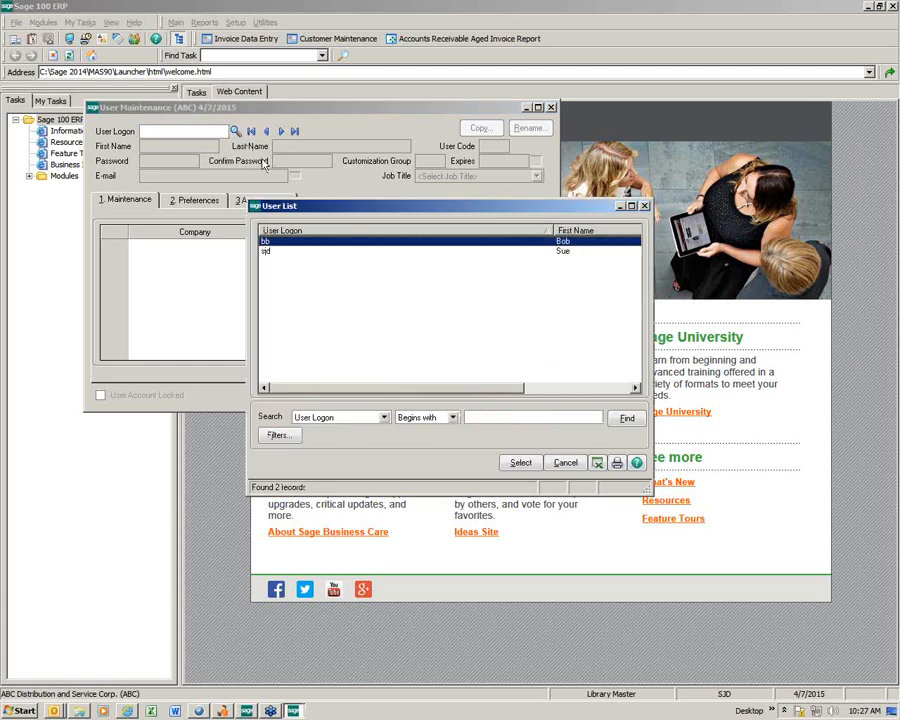
{"action": "key", "text": "Return"}
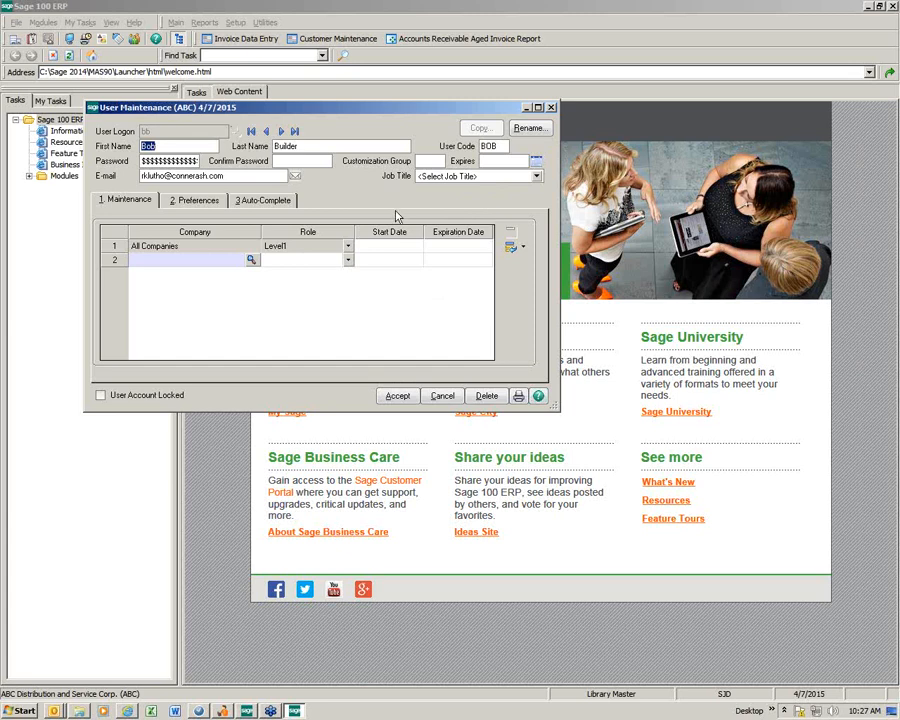
{"action": "left_click", "coordinate": [400, 394]}
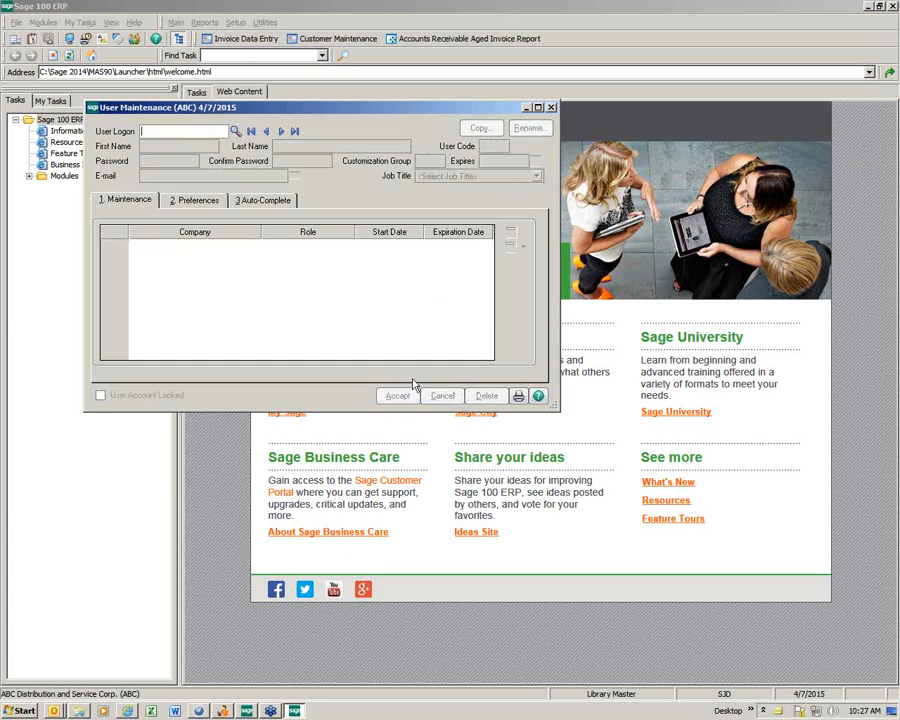
{"action": "left_click", "coordinate": [550, 107]}
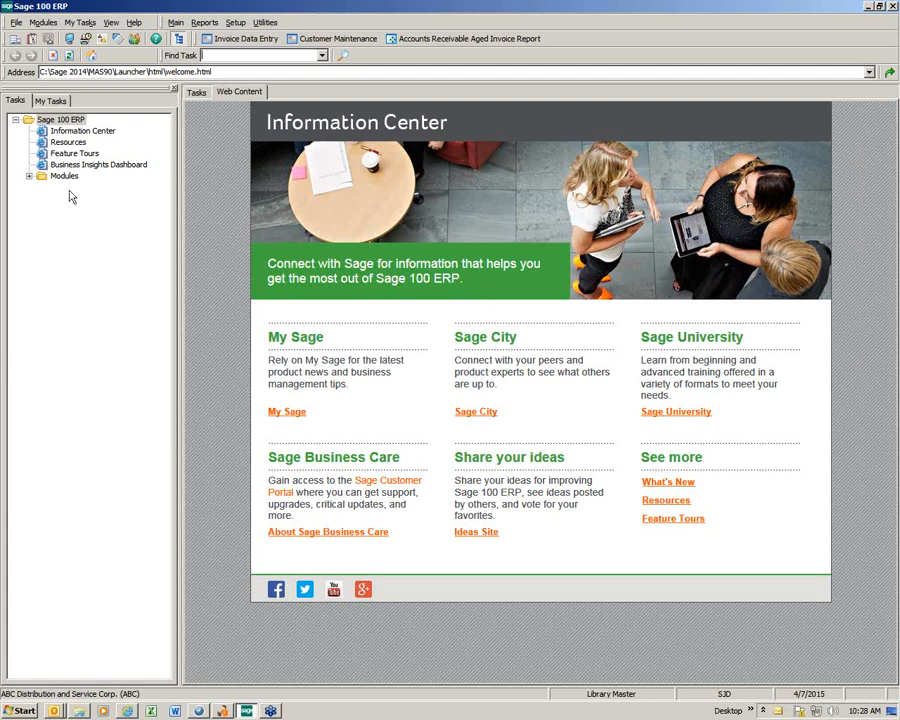
- Expand Modules and General Ledger in the Tasks tree and list General Ledger's folders
{"action": "left_click", "coordinate": [30, 176]}
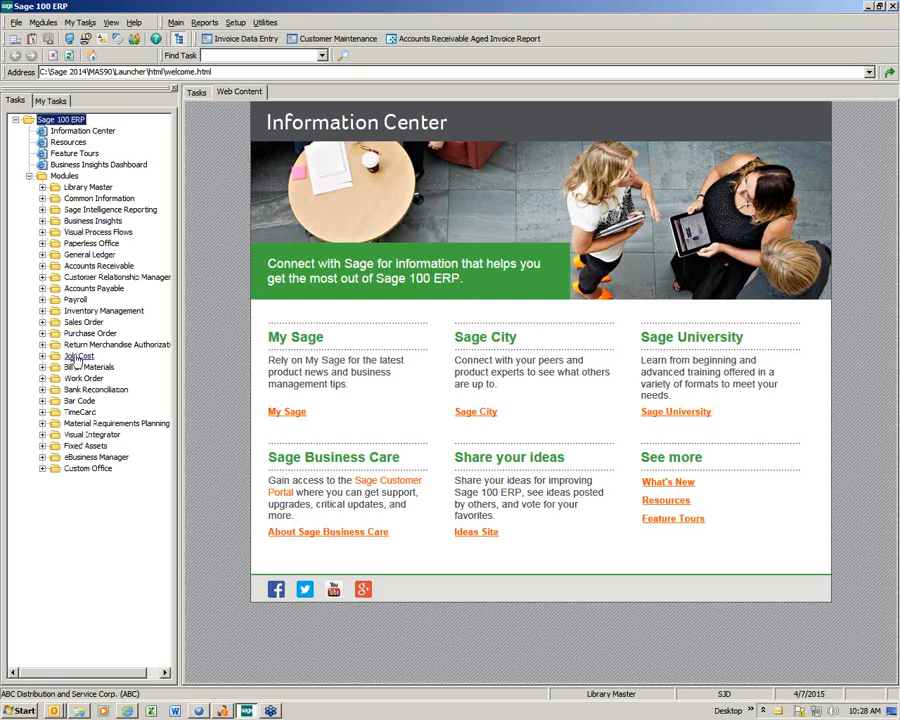
{"action": "left_click", "coordinate": [42, 255]}
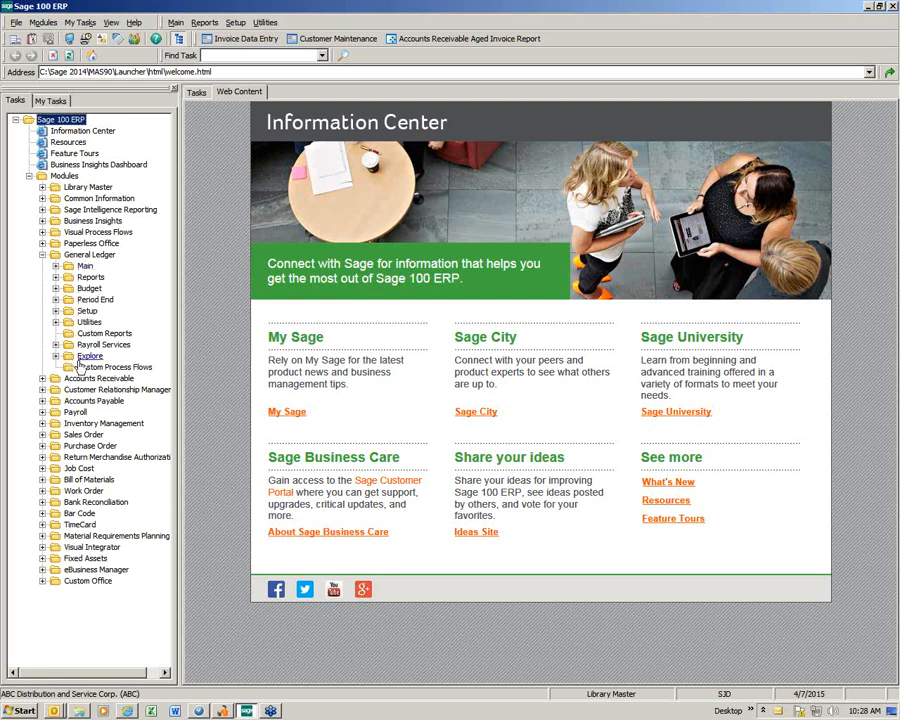
{"action": "double_click", "coordinate": [84, 256]}
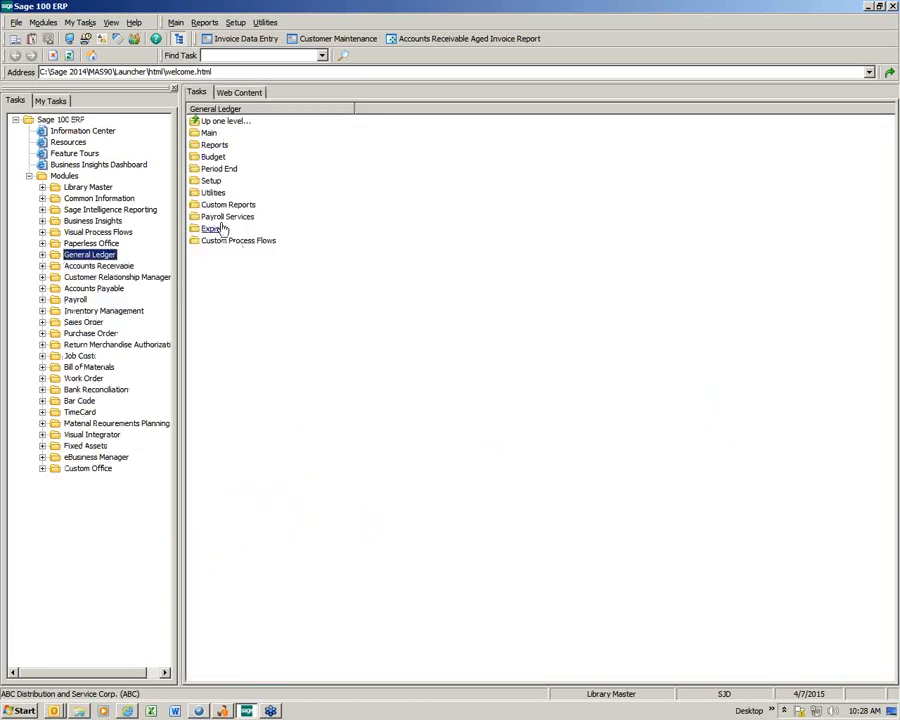
- Expand General Ledger's Main folder and list Account Maintenance through Daily Transaction Register
{"action": "left_click", "coordinate": [42, 254]}
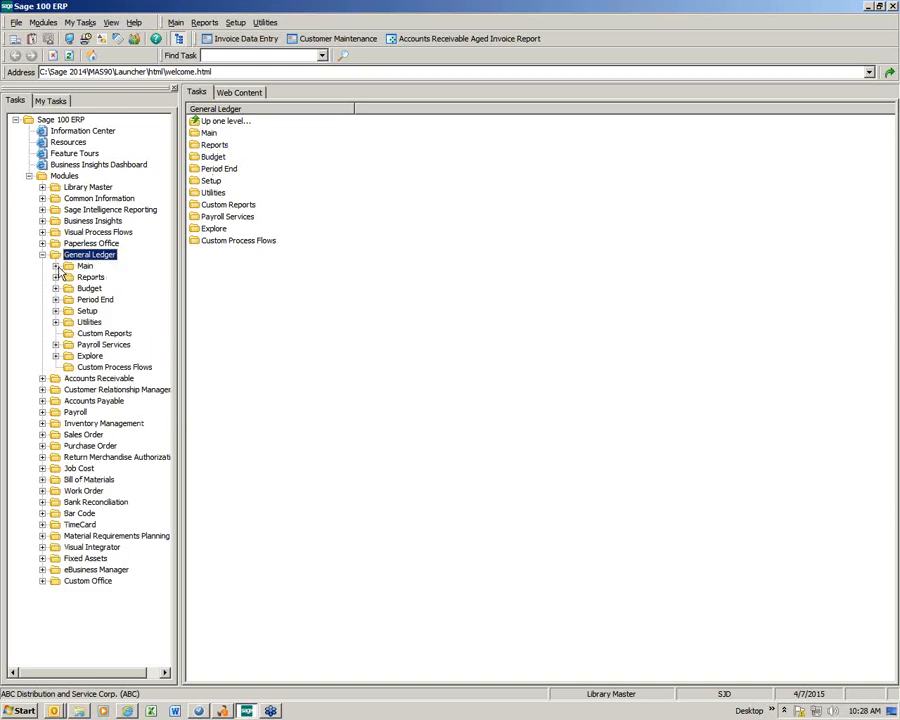
{"action": "left_click", "coordinate": [56, 267]}
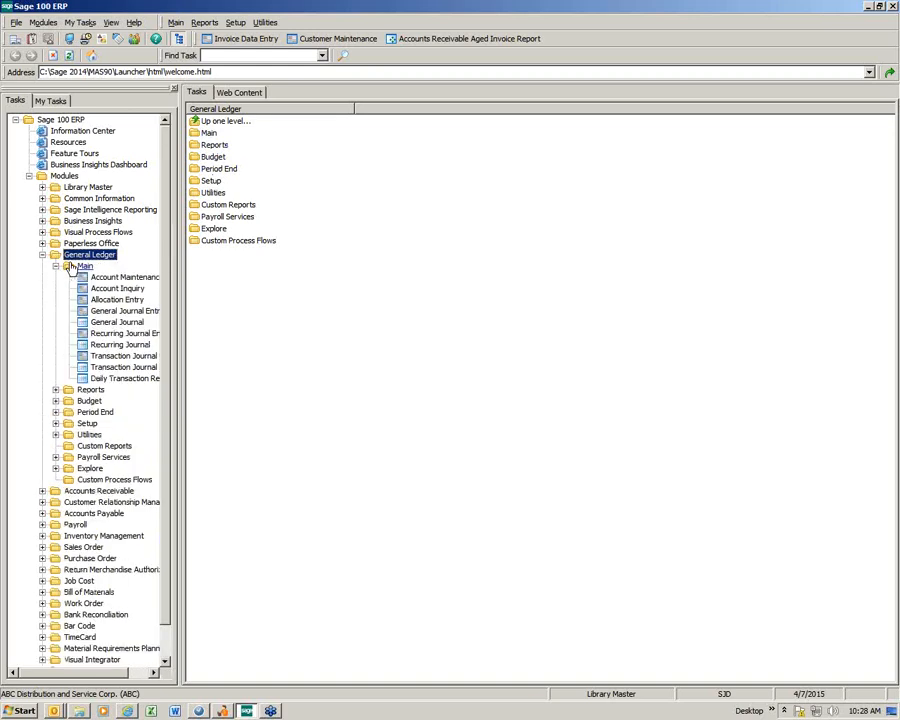
{"action": "double_click", "coordinate": [71, 268]}
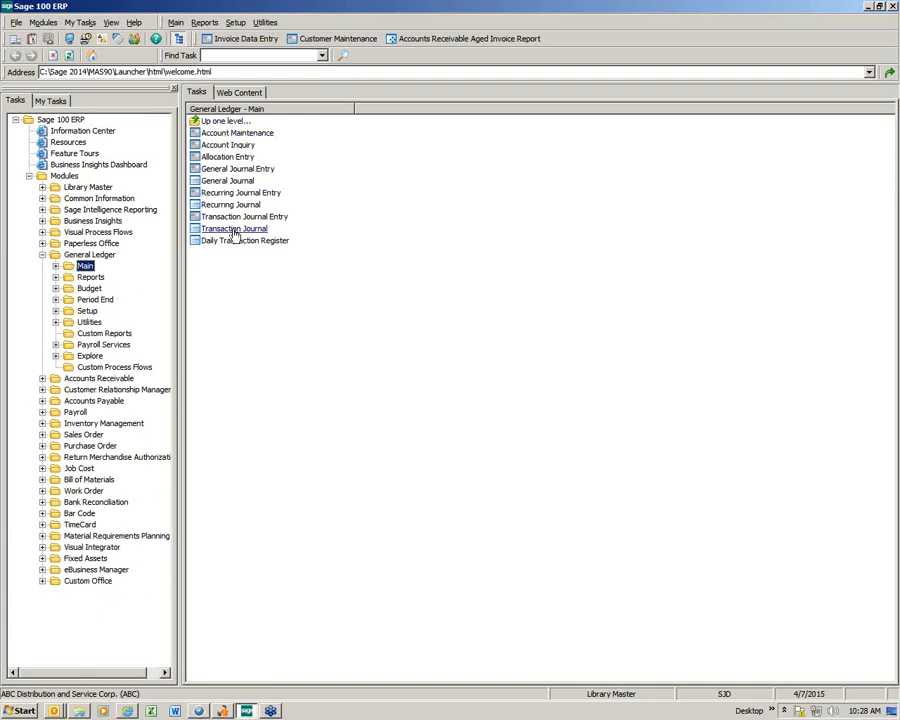
{"action": "left_click", "coordinate": [55, 266]}
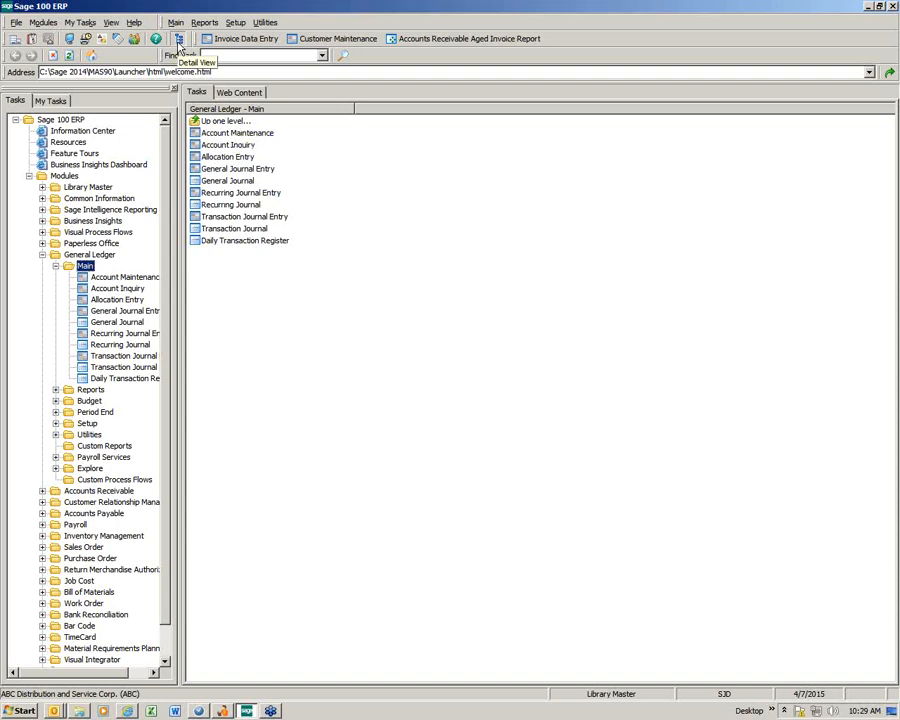
- Shrink the launcher to its toolbar and select Purchase Order in the Switch To Module dialog
{"action": "left_click", "coordinate": [179, 44]}
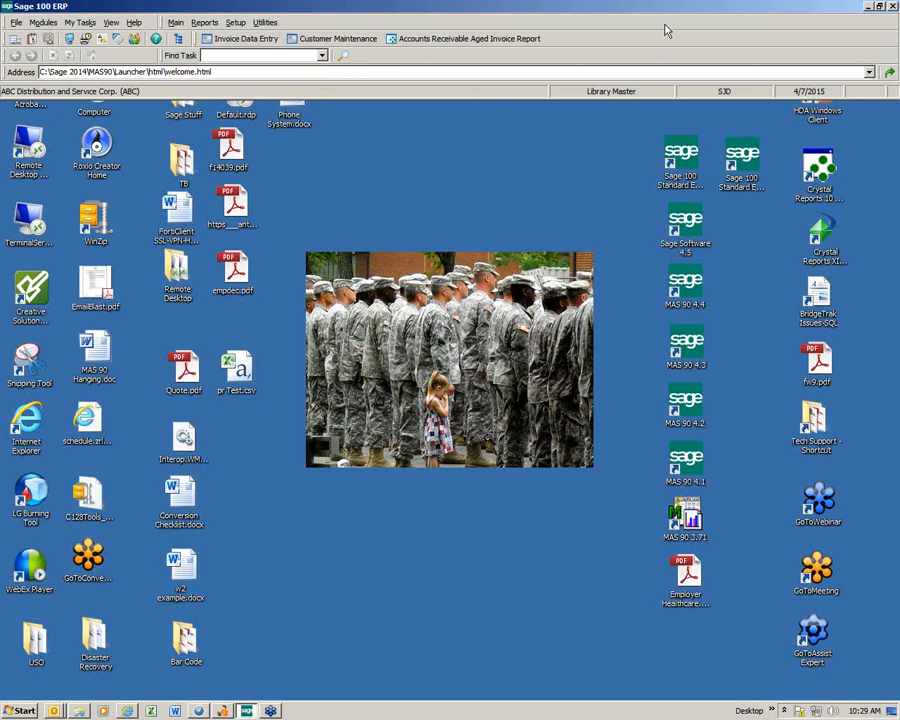
{"action": "double_click", "coordinate": [617, 96]}
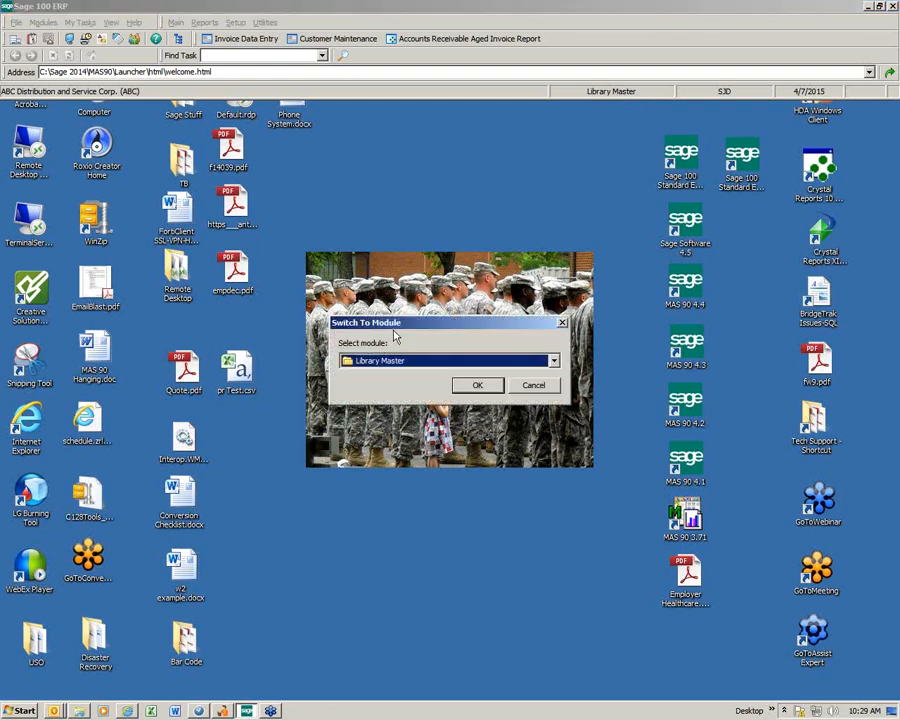
{"action": "left_click", "coordinate": [554, 361]}
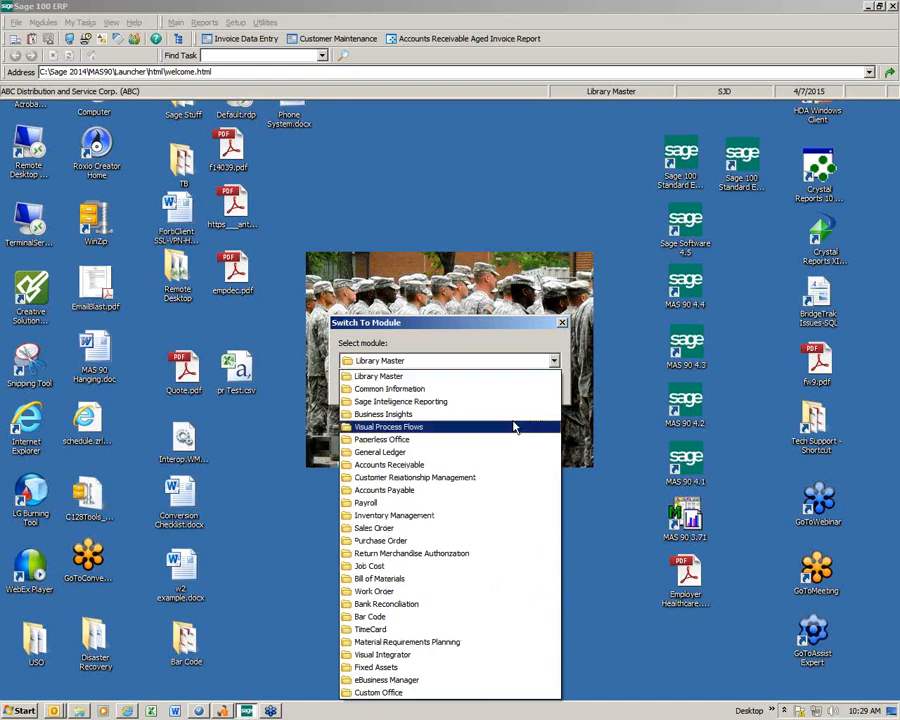
{"action": "left_click", "coordinate": [470, 347]}
{"action": "key", "text": "a"}
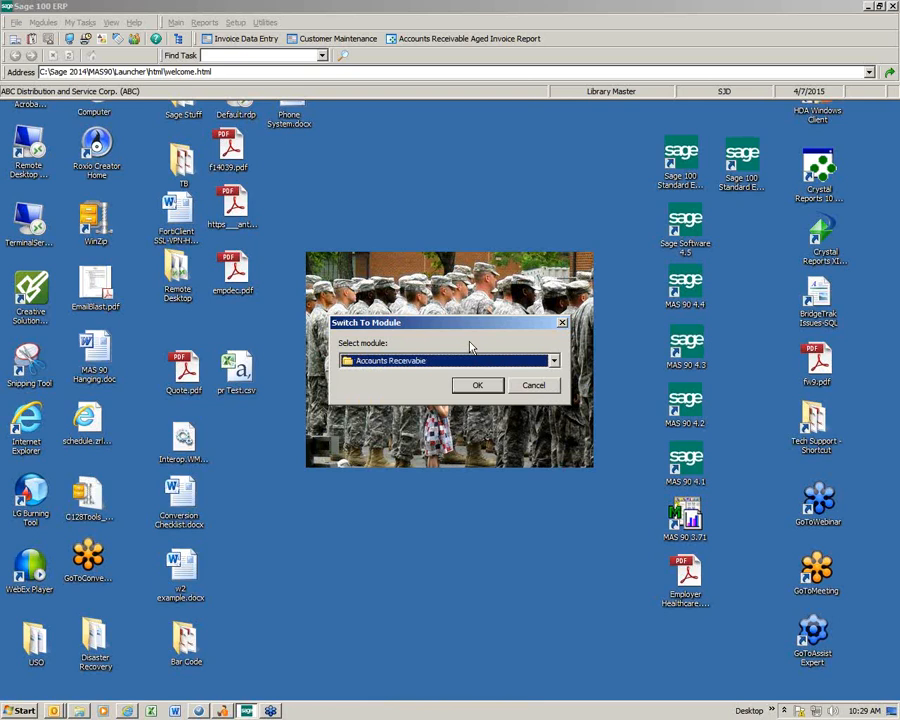
{"action": "key", "text": "a"}
{"action": "key", "text": "p"}
{"action": "key", "text": "p"}
- Confirm the switch to Purchase Order with accounting date 4/7/2015, then view its Main menu
{"action": "left_click", "coordinate": [477, 385]}
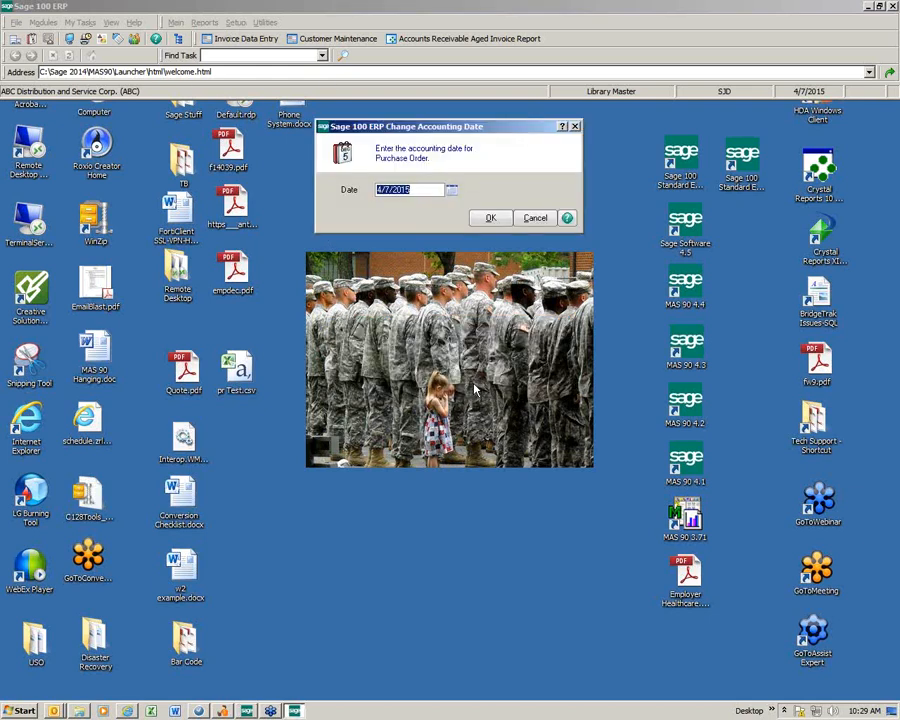
{"action": "left_click", "coordinate": [490, 219]}
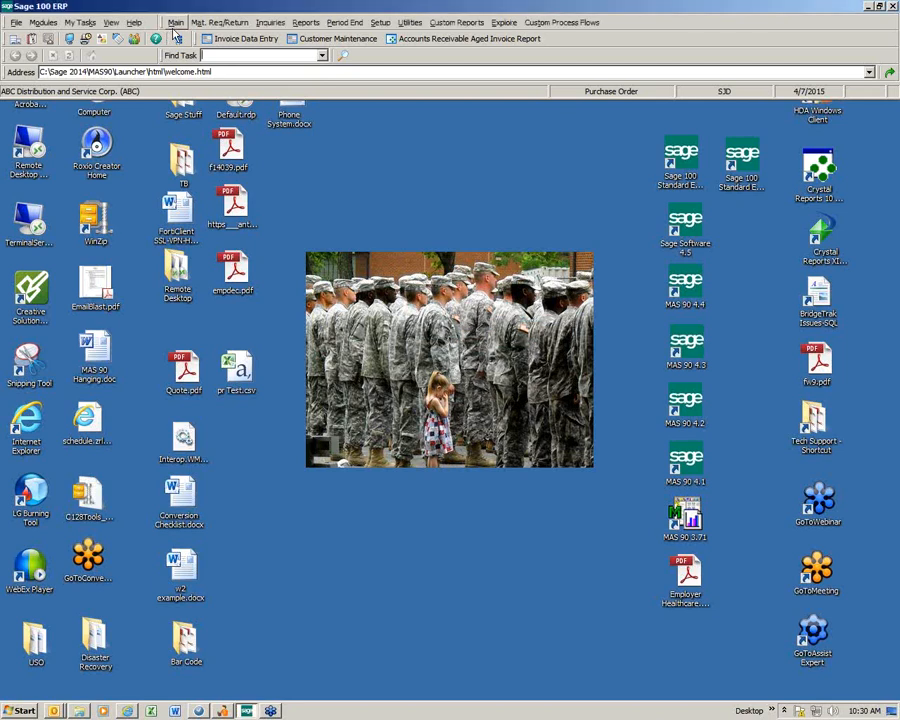
{"action": "left_click", "coordinate": [175, 24]}
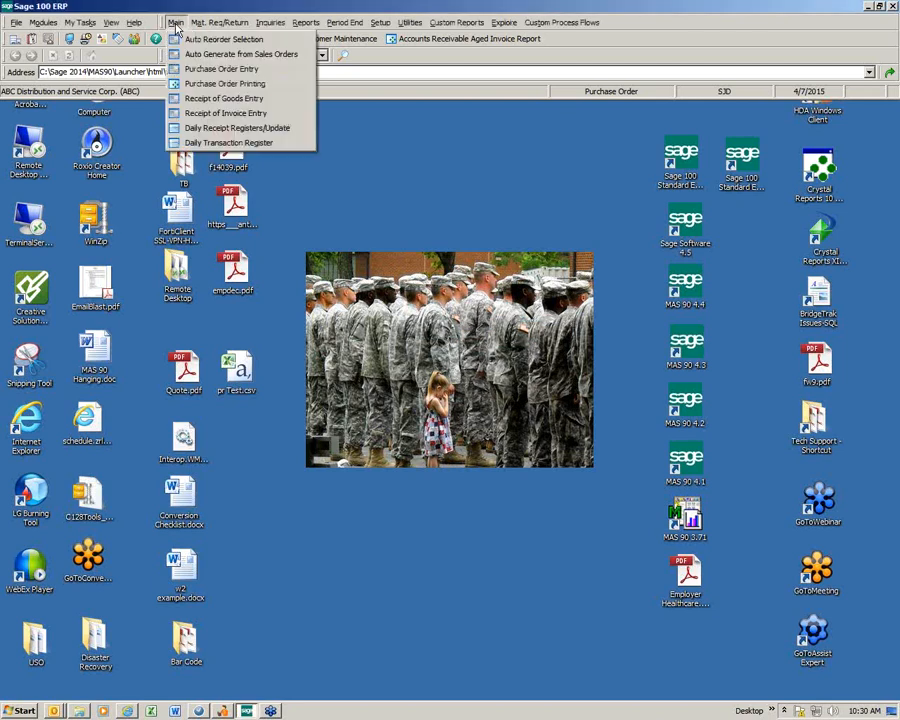
{"action": "mouse_move", "coordinate": [206, 27]}
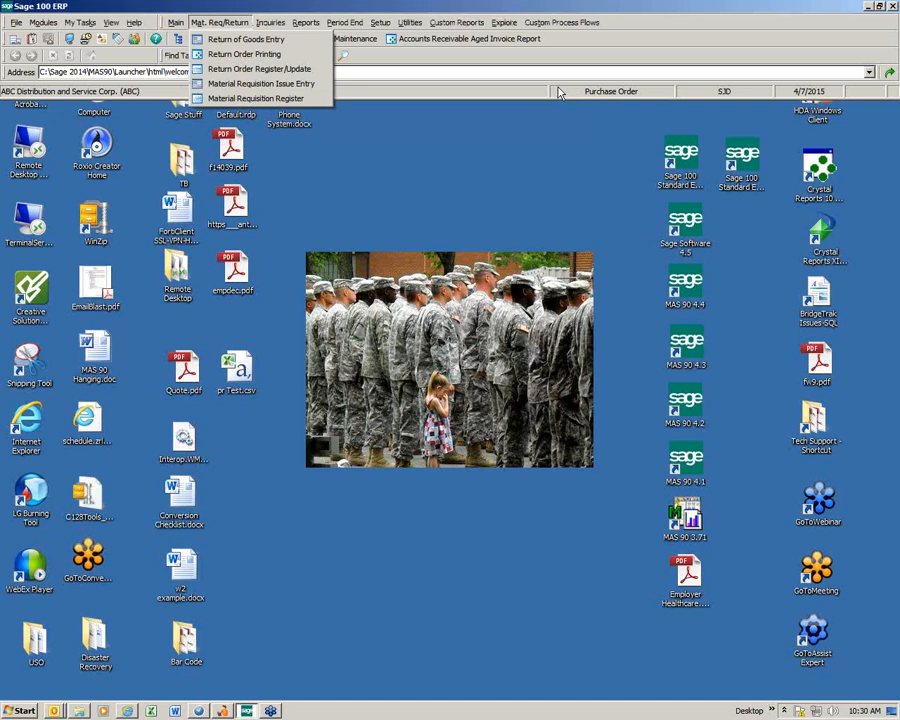
{"action": "mouse_move", "coordinate": [178, 26]}
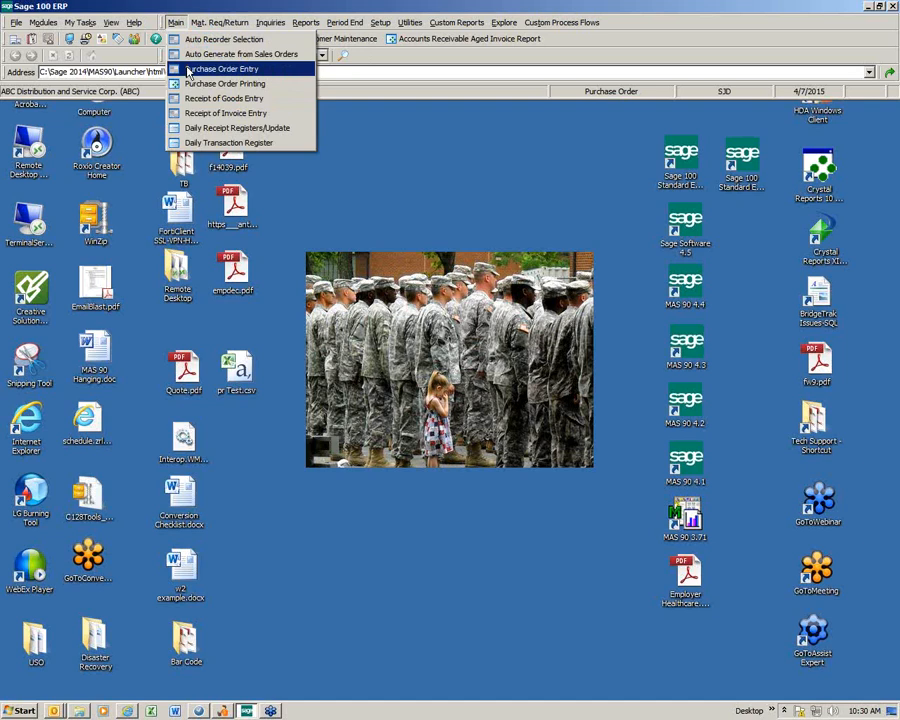
{"action": "left_click", "coordinate": [395, 60]}
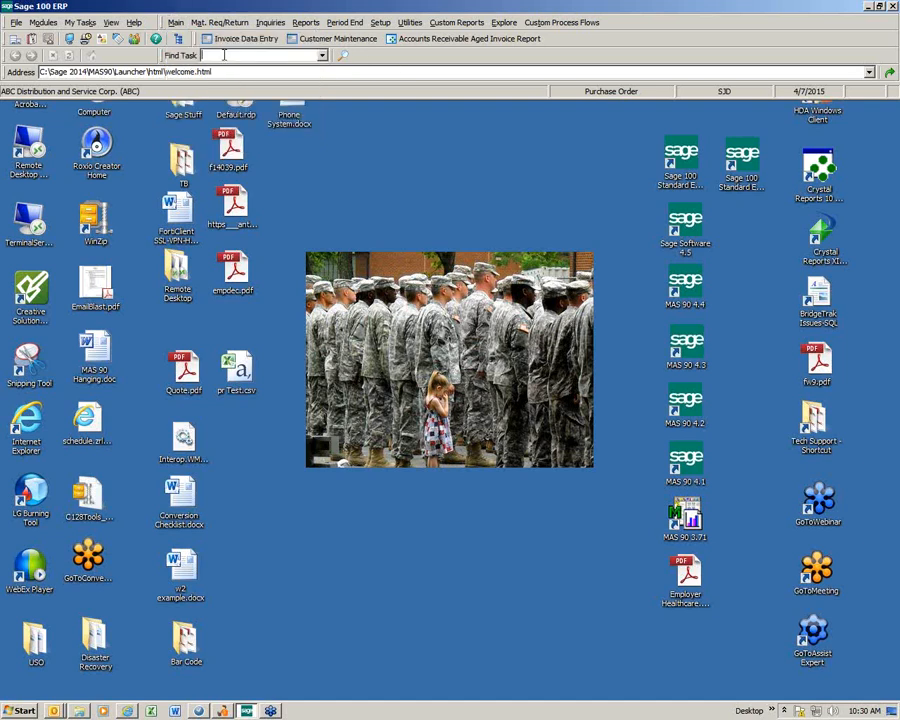
- Return to Detail View and collapse General Ledger's Main folder and branch in the tree
{"action": "left_click", "coordinate": [178, 42]}
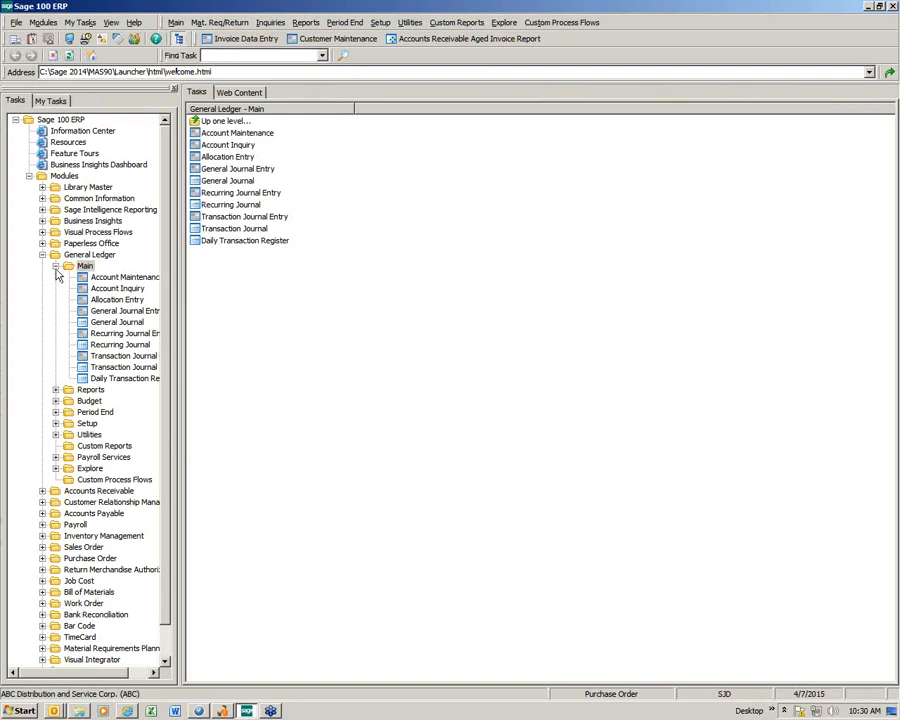
{"action": "double_click", "coordinate": [84, 266]}
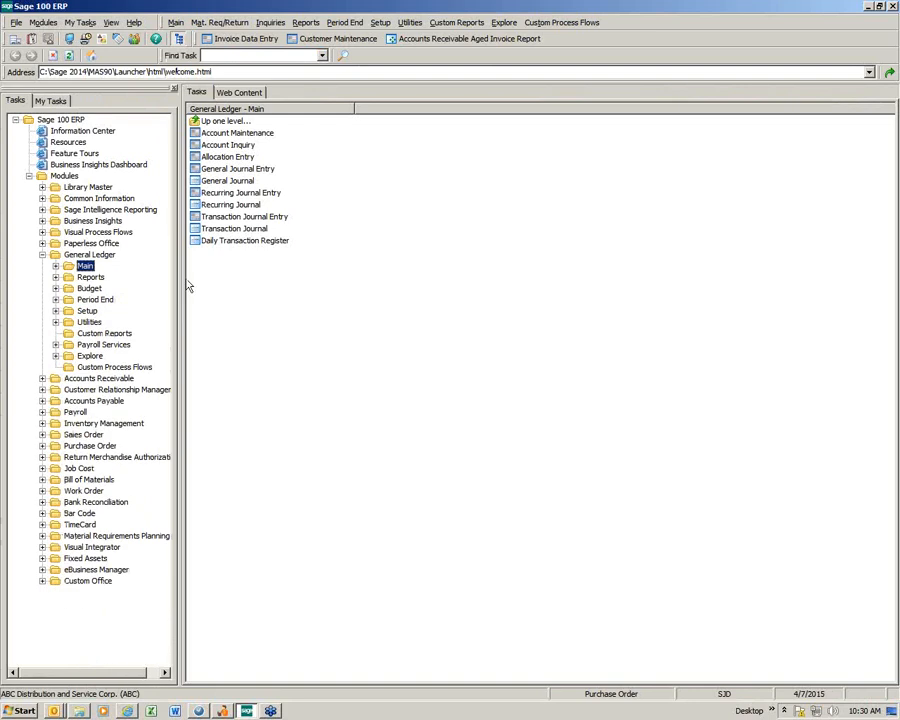
{"action": "left_click", "coordinate": [42, 255]}
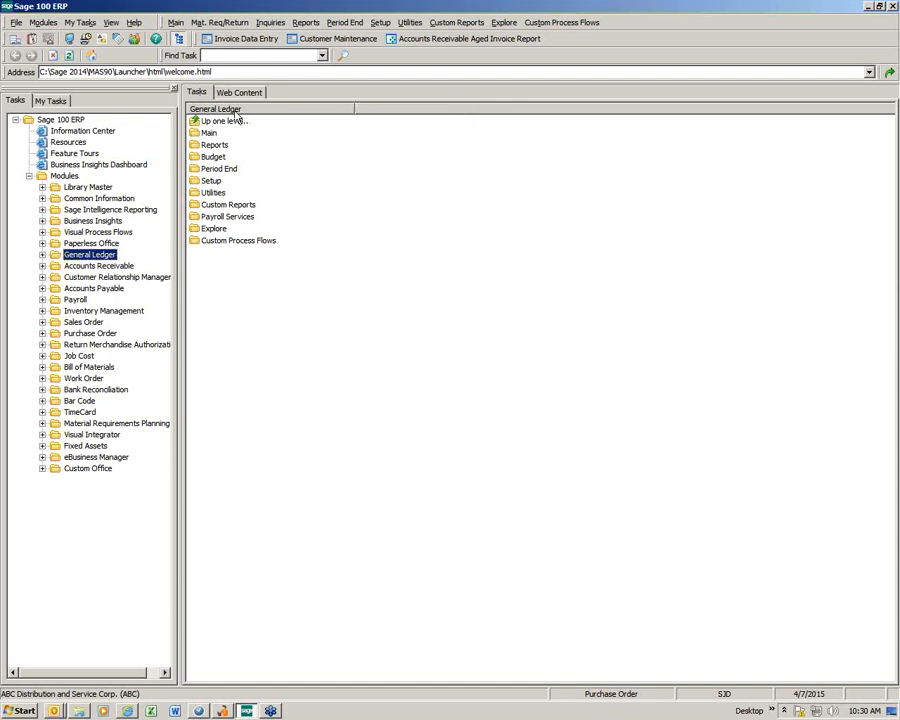
{"action": "left_click", "coordinate": [42, 23]}
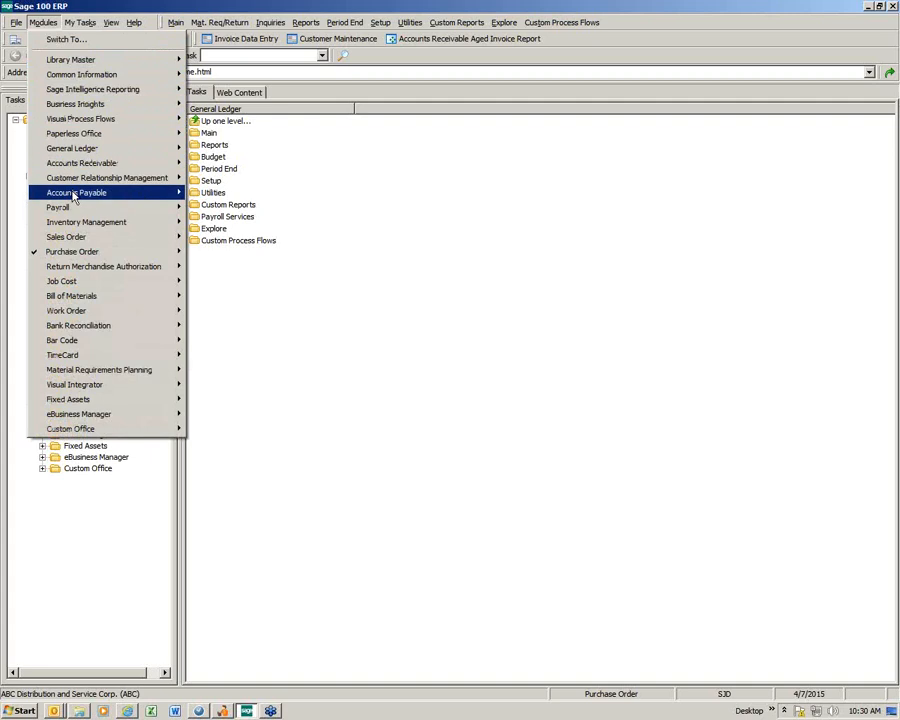
{"action": "mouse_move", "coordinate": [77, 197]}
{"action": "mouse_move", "coordinate": [212, 193]}
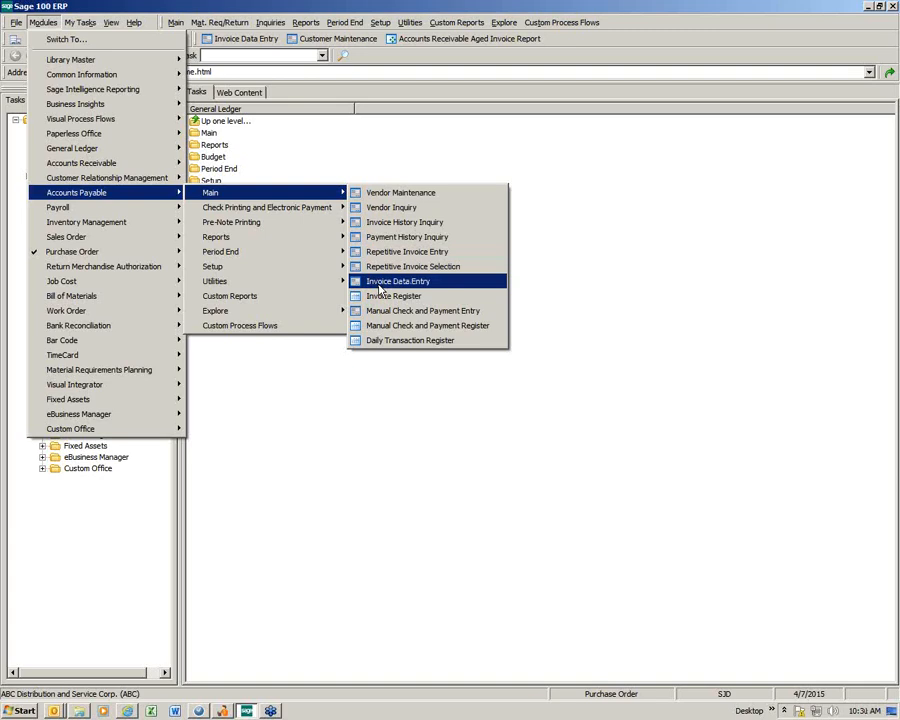
{"action": "left_click", "coordinate": [73, 28]}
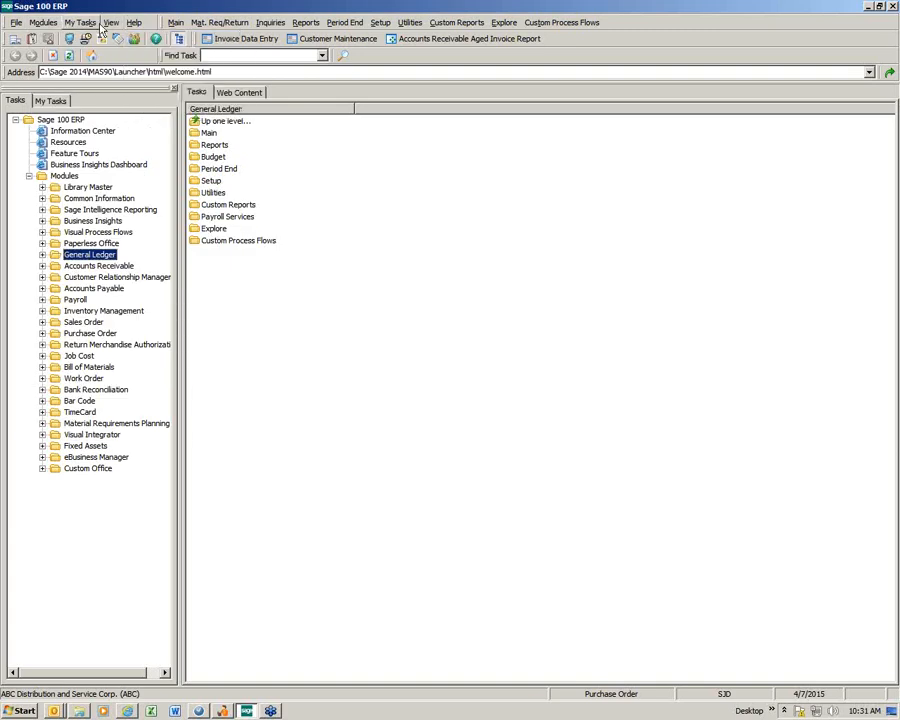
{"action": "left_click", "coordinate": [174, 23]}
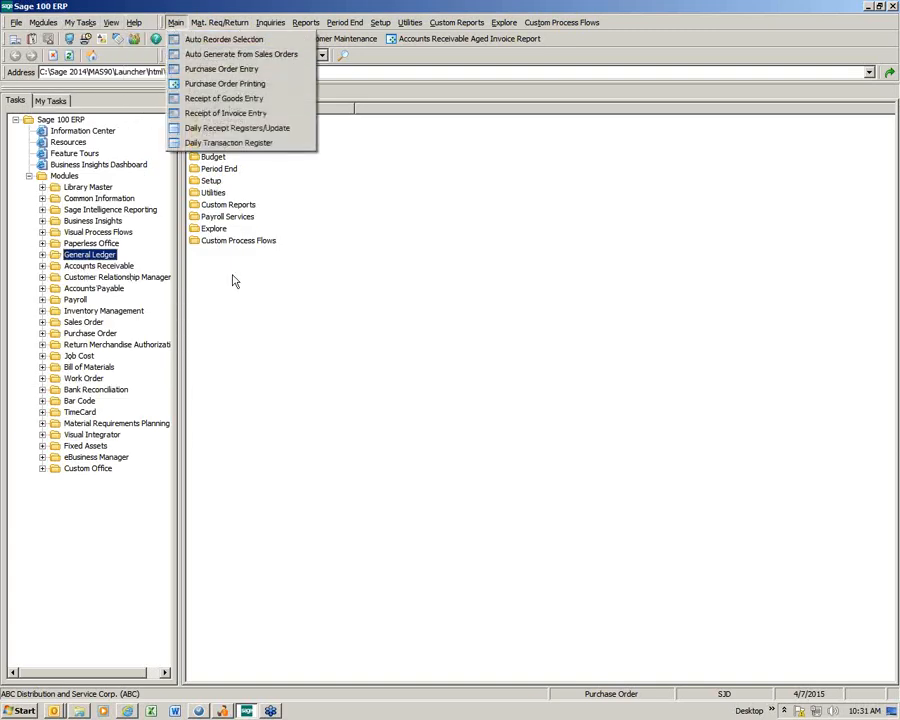
{"action": "left_click", "coordinate": [533, 10]}
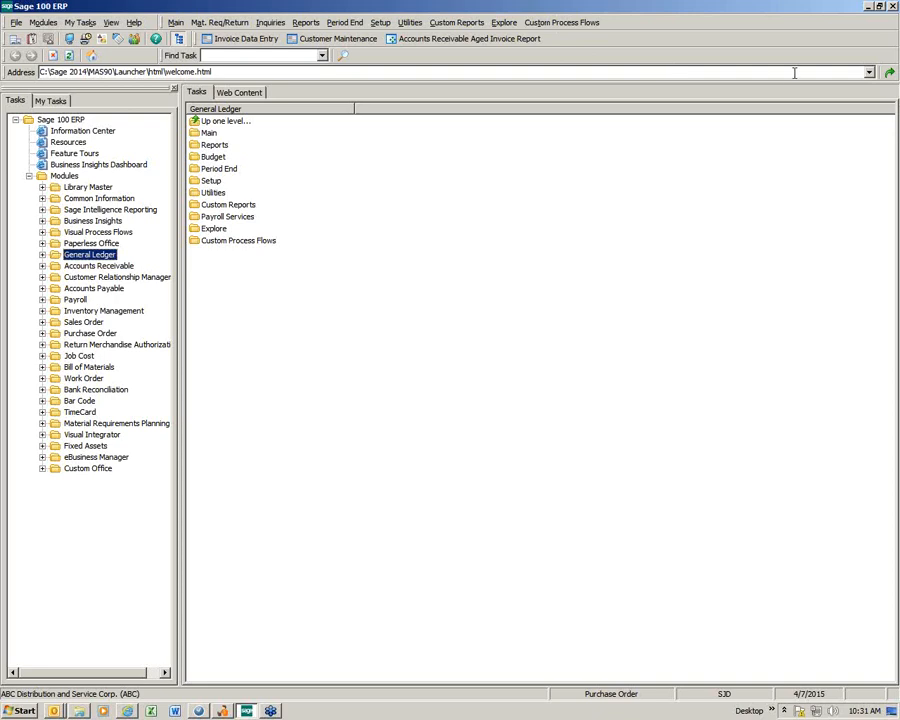
{"action": "left_click", "coordinate": [868, 7]}
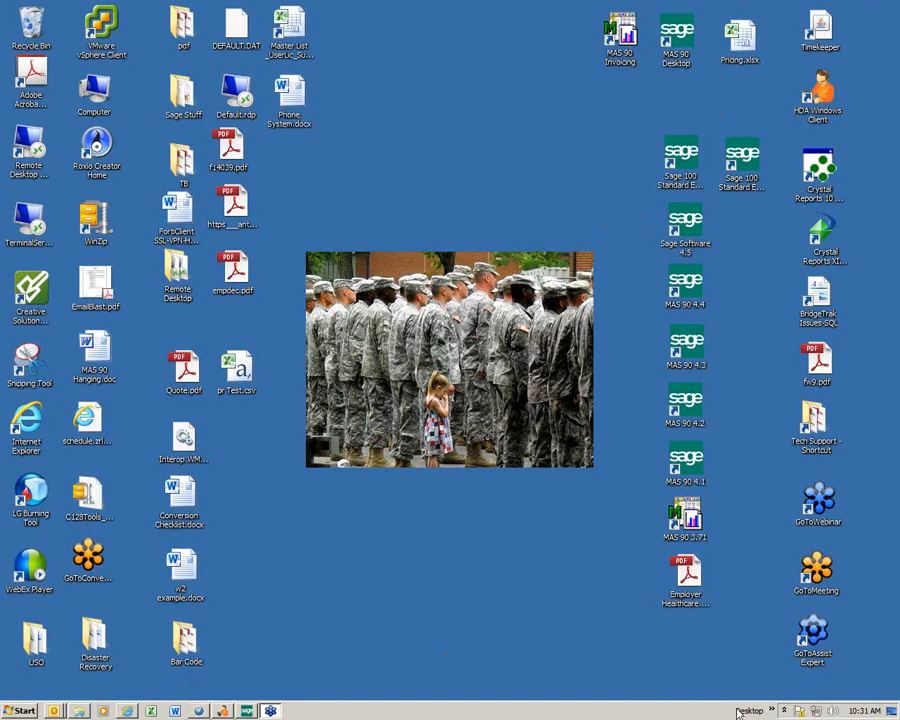
{"action": "left_click", "coordinate": [785, 711]}
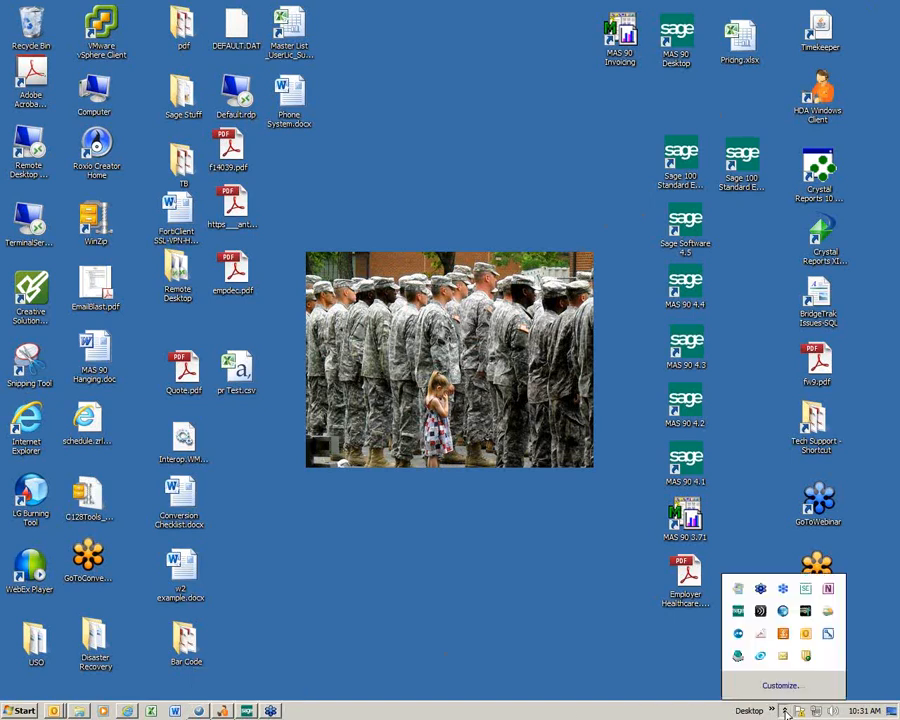
{"action": "right_click", "coordinate": [738, 615]}
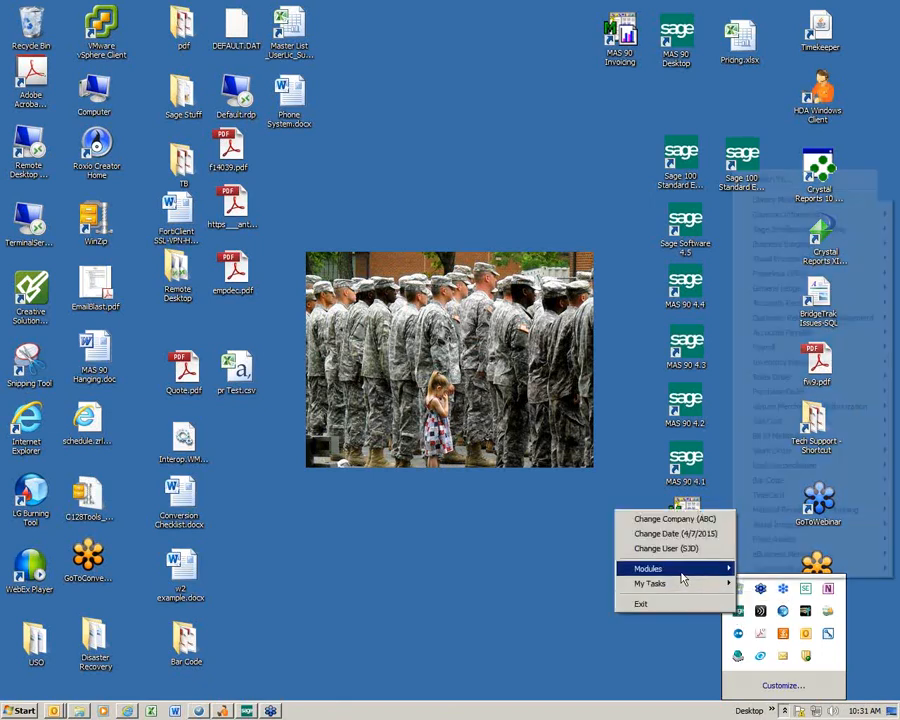
{"action": "mouse_move", "coordinate": [683, 570]}
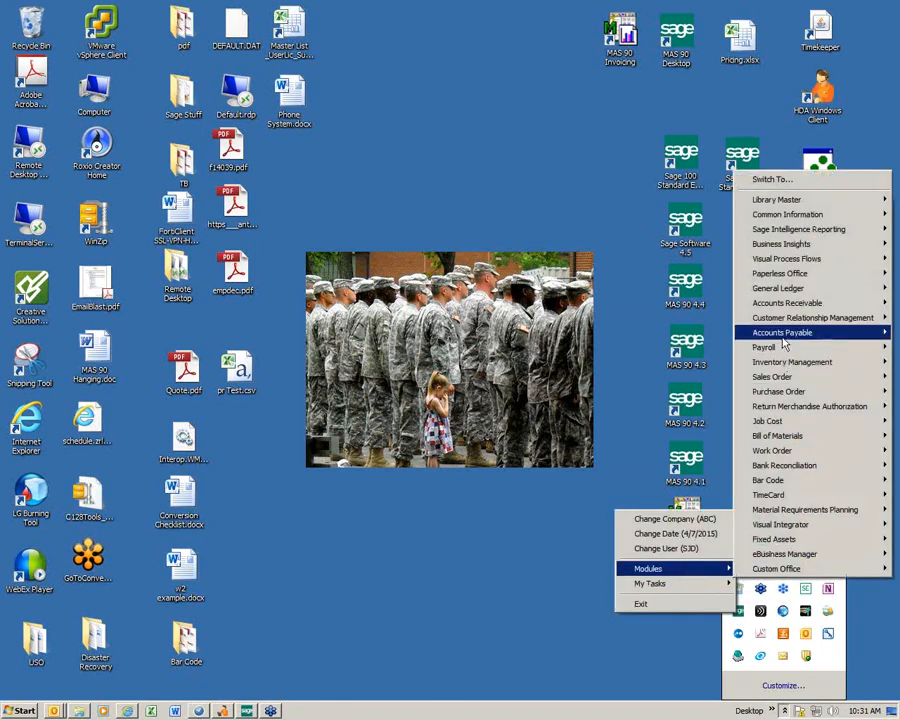
{"action": "mouse_move", "coordinate": [785, 336]}
{"action": "mouse_move", "coordinate": [712, 338]}
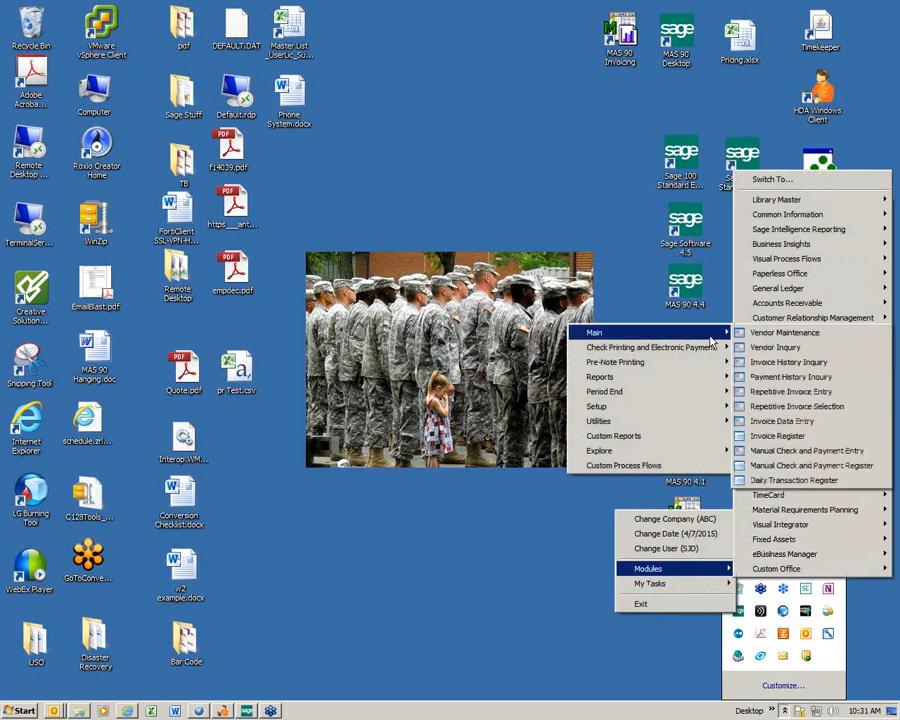
{"action": "mouse_move", "coordinate": [785, 553]}
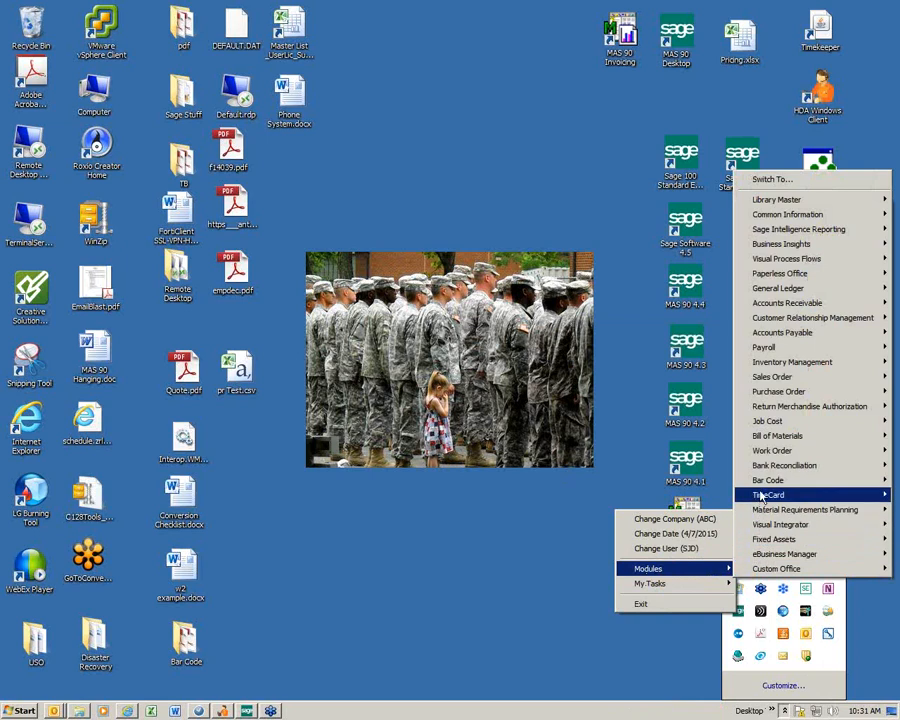
{"action": "mouse_move", "coordinate": [767, 482]}
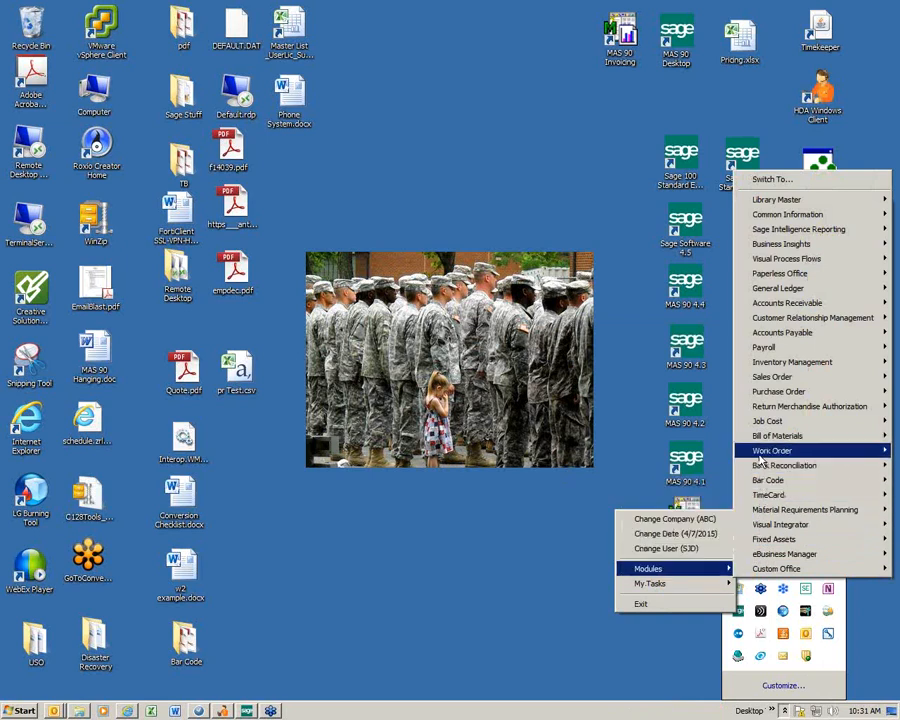
{"action": "mouse_move", "coordinate": [762, 455]}
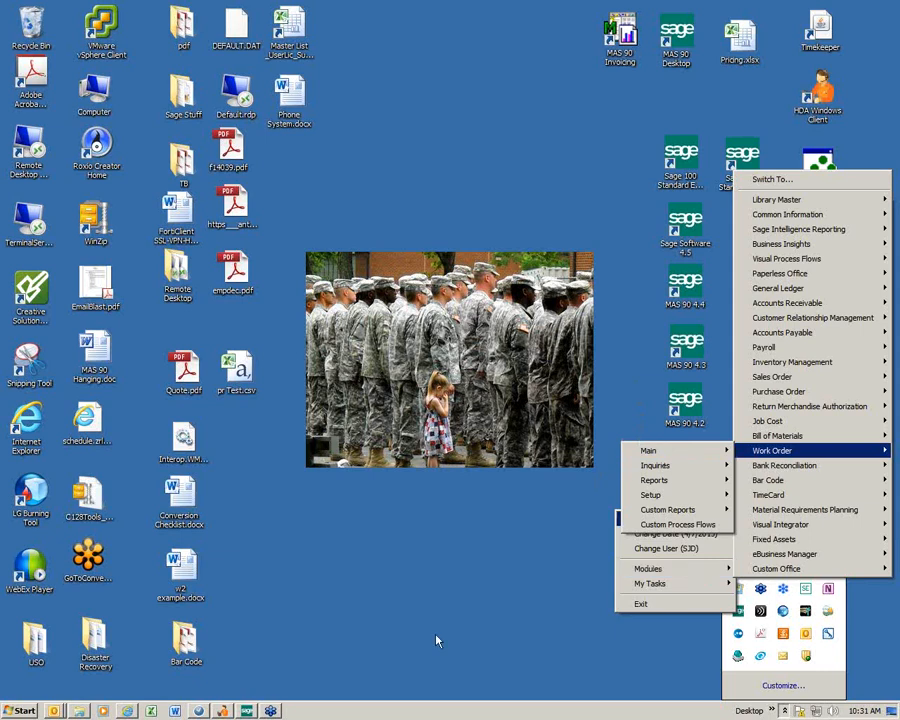
{"action": "left_click", "coordinate": [246, 712]}
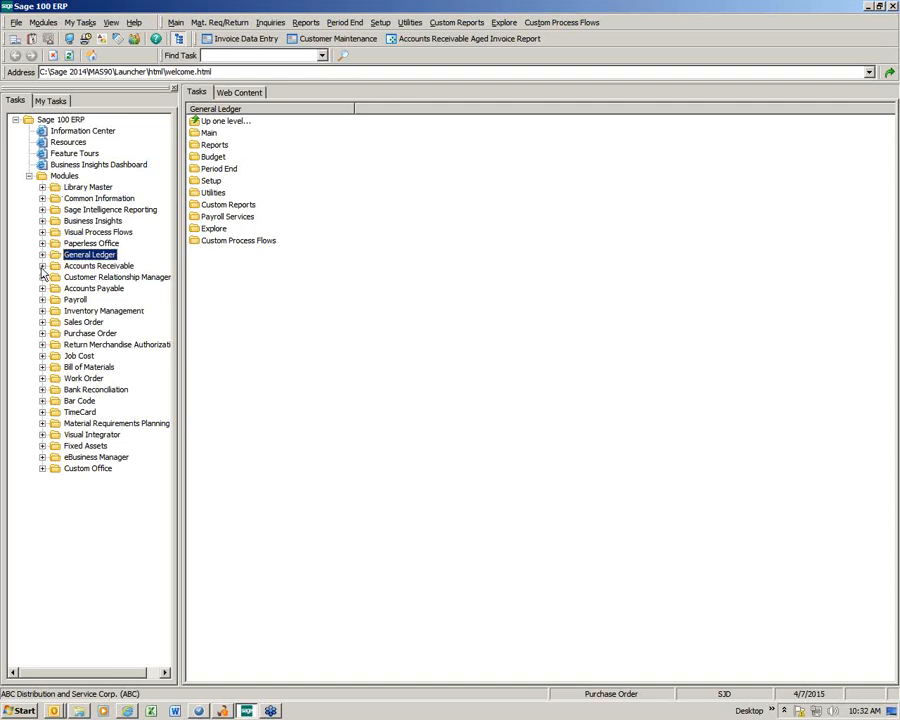
- Drag Sales Order Entry from Sales Order > Main onto the toolbar, then test-launch it with the default accounting date
{"action": "left_click", "coordinate": [42, 322]}
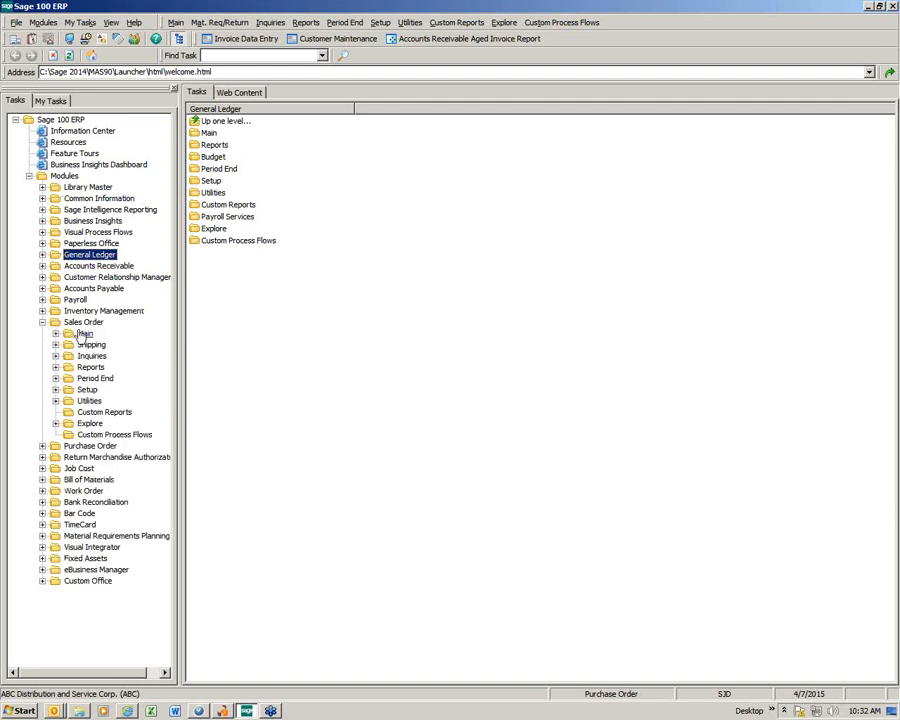
{"action": "double_click", "coordinate": [83, 334]}
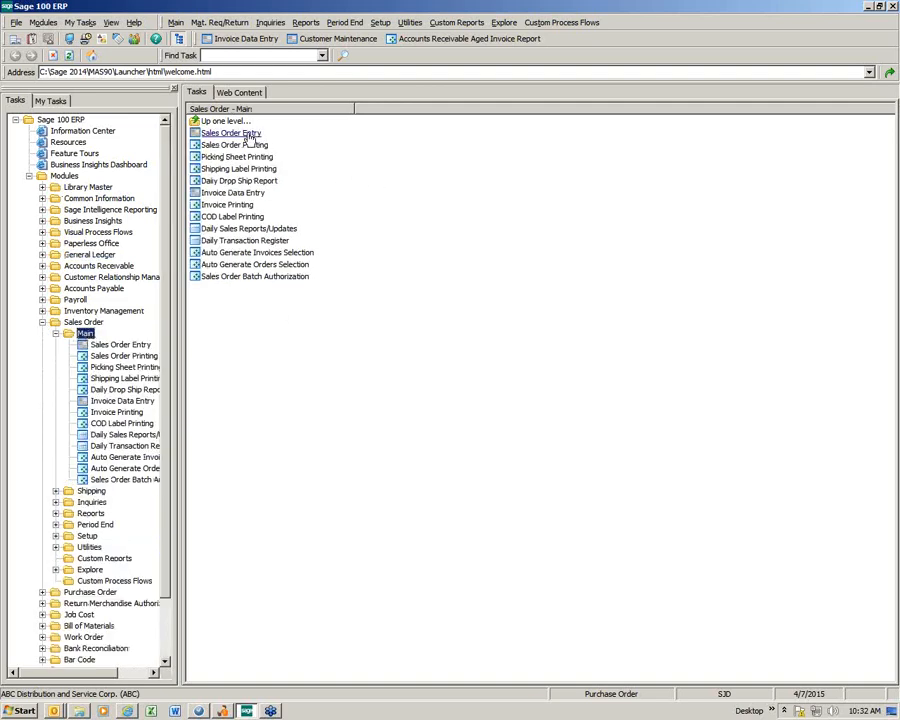
{"action": "left_click_drag", "start_coordinate": [250, 138], "coordinate": [592, 38]}
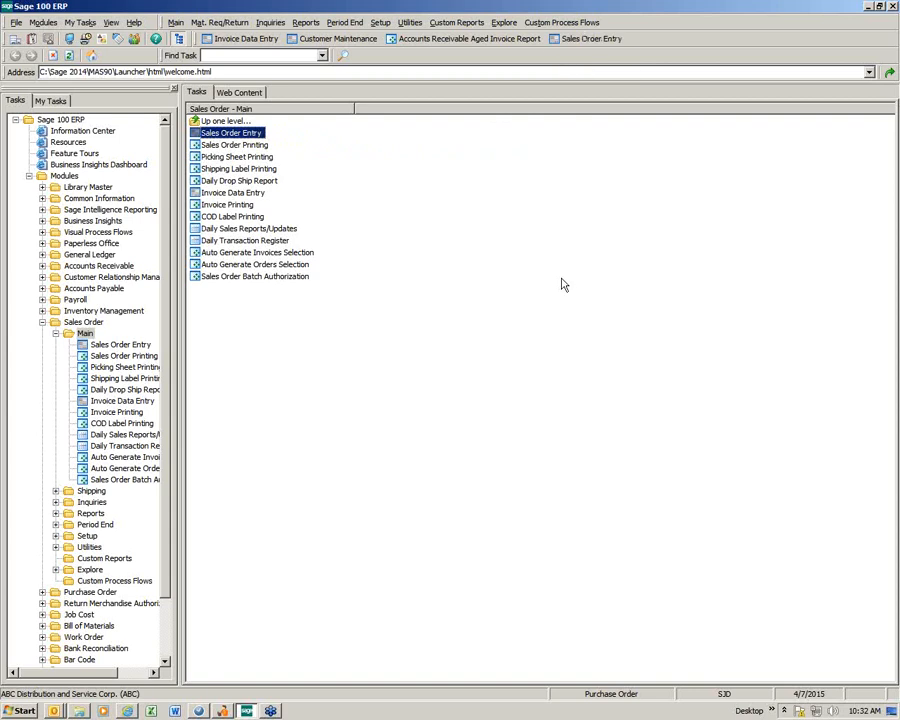
{"action": "left_click", "coordinate": [610, 38]}
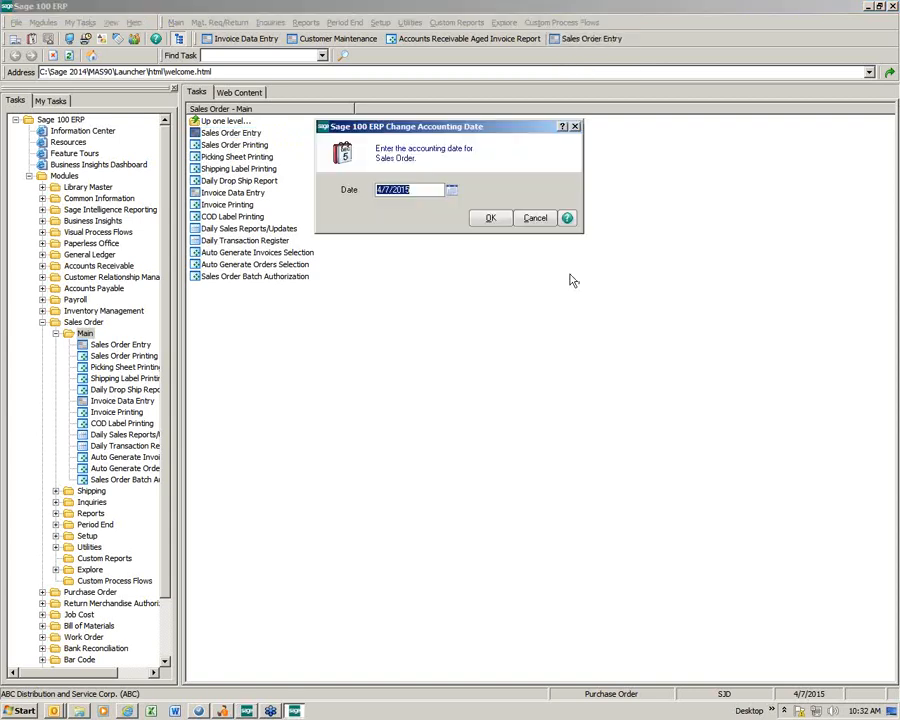
{"action": "left_click", "coordinate": [498, 218]}
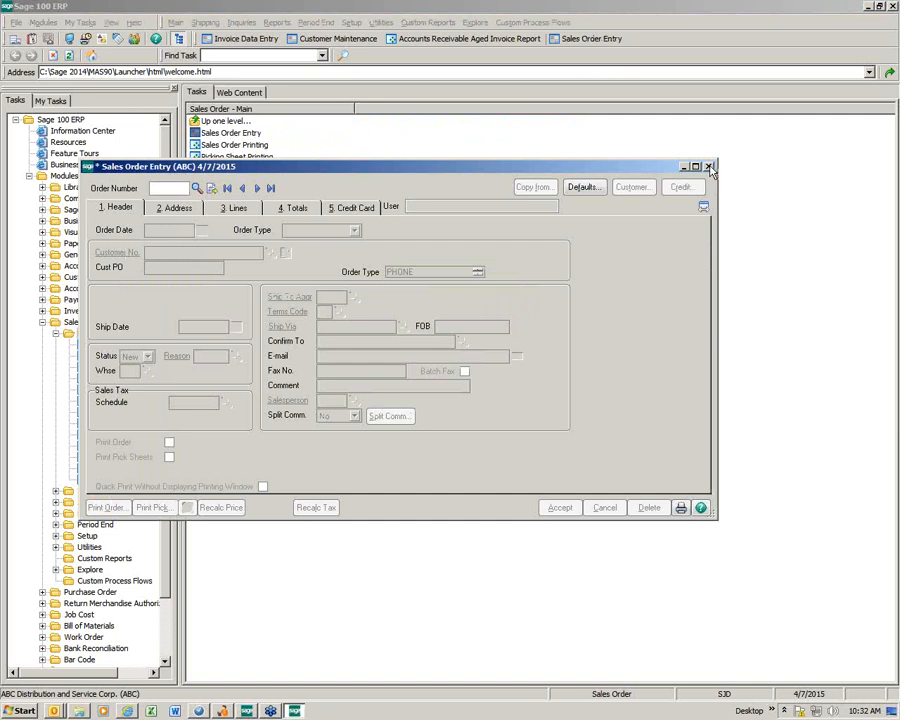
{"action": "left_click", "coordinate": [709, 167]}
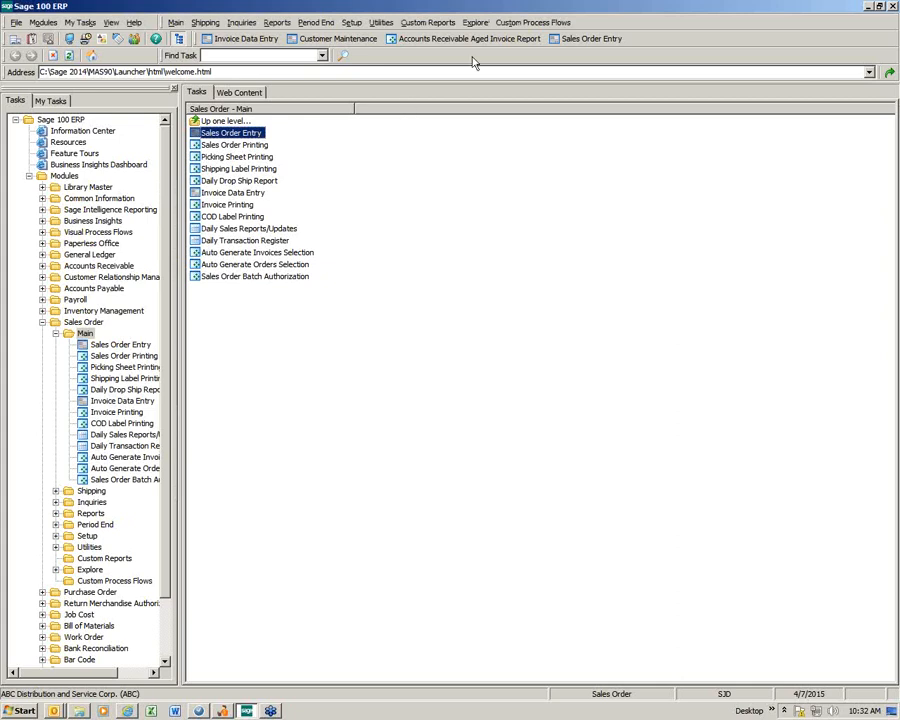
- Rename the 'Accounts Receivable Aged Invoice Report' toolbar shortcut to 'Aged Invoice Report'
{"action": "right_click", "coordinate": [435, 42]}
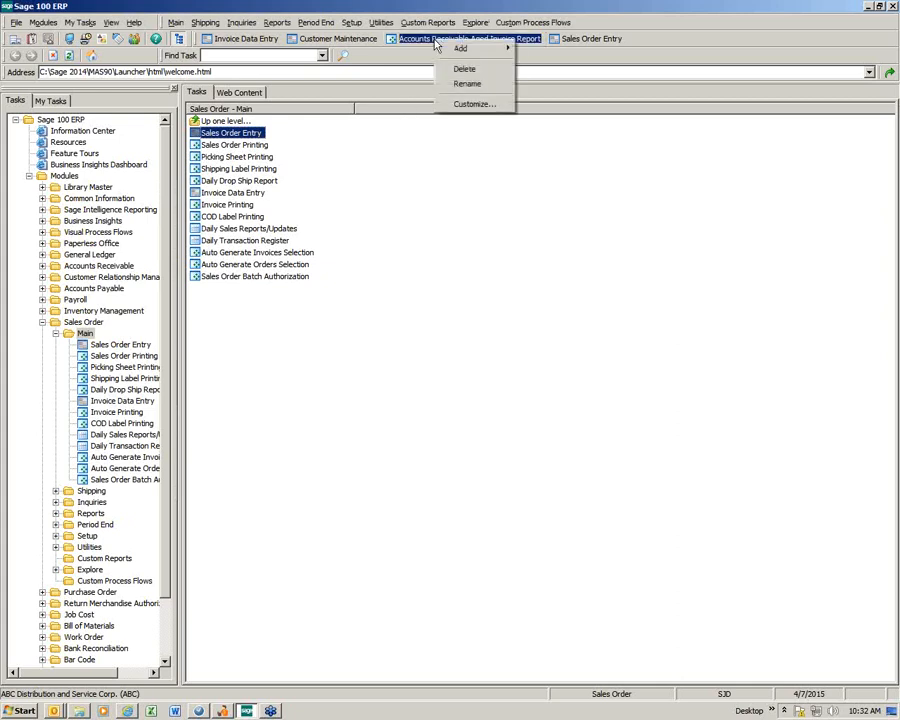
{"action": "left_click", "coordinate": [462, 84]}
{"action": "left_click_drag", "start_coordinate": [458, 343], "coordinate": [372, 348]}
{"action": "key", "text": "Delete"}
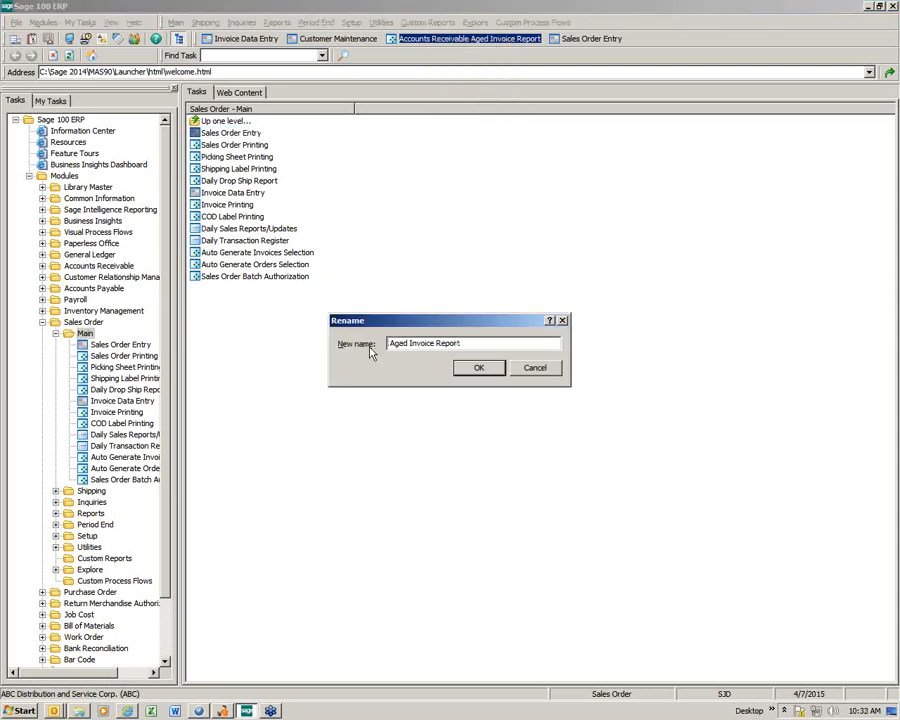
{"action": "left_click", "coordinate": [478, 367]}
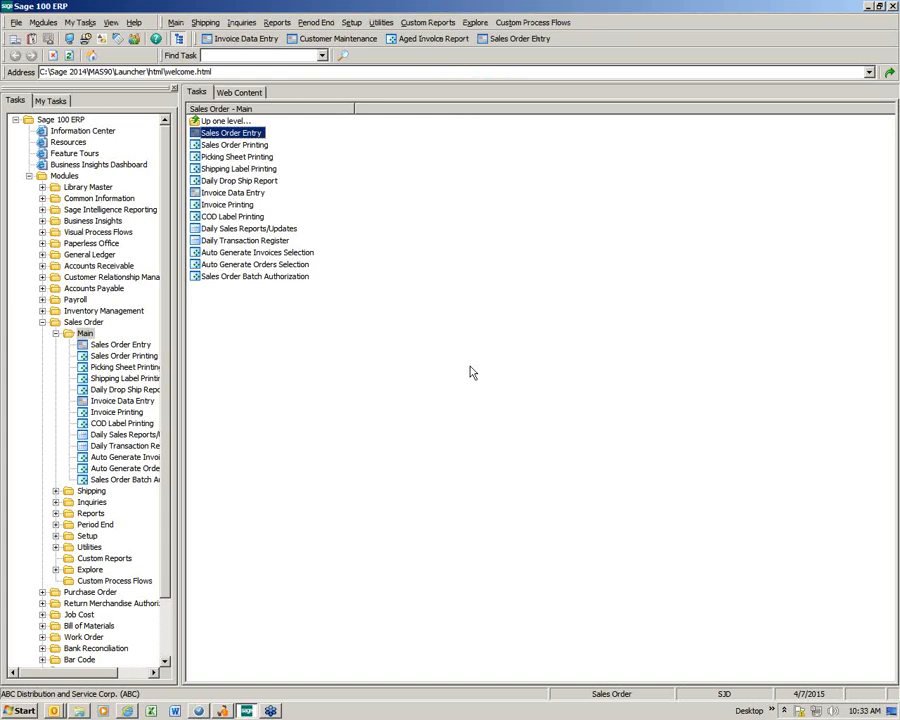
- Test the renamed shortcut, toggle the task panes off and on, and switch to My Tasks
{"action": "left_click", "coordinate": [428, 40]}
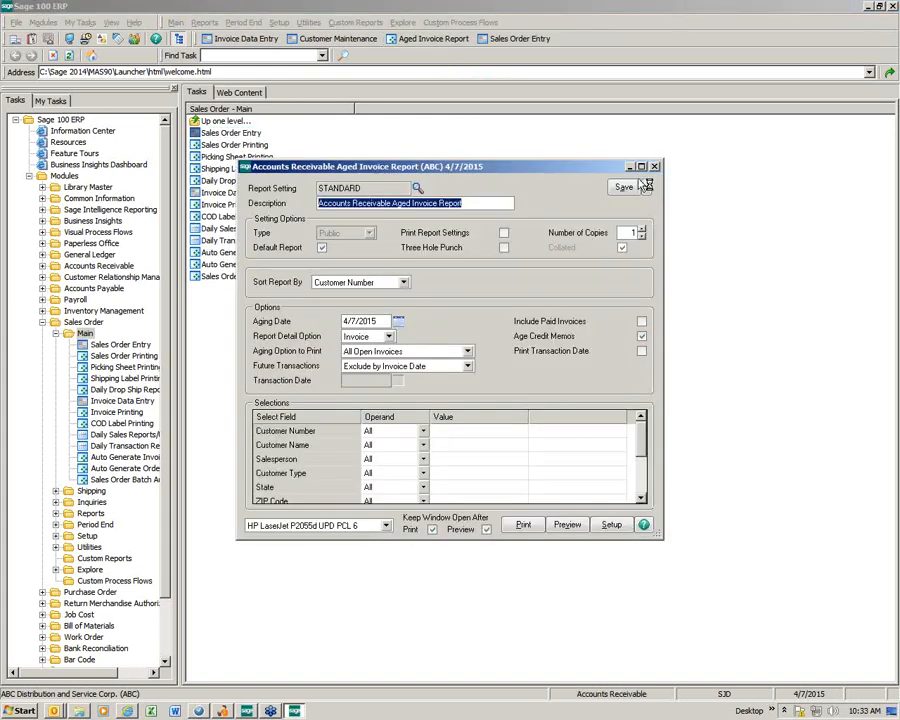
{"action": "left_click", "coordinate": [654, 167]}
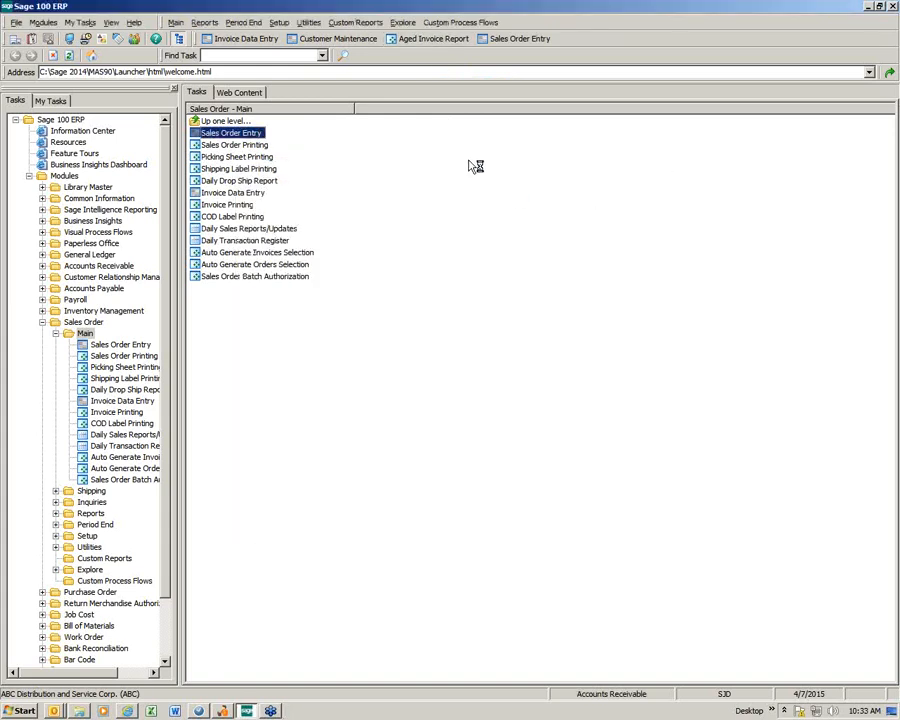
{"action": "left_click", "coordinate": [178, 41]}
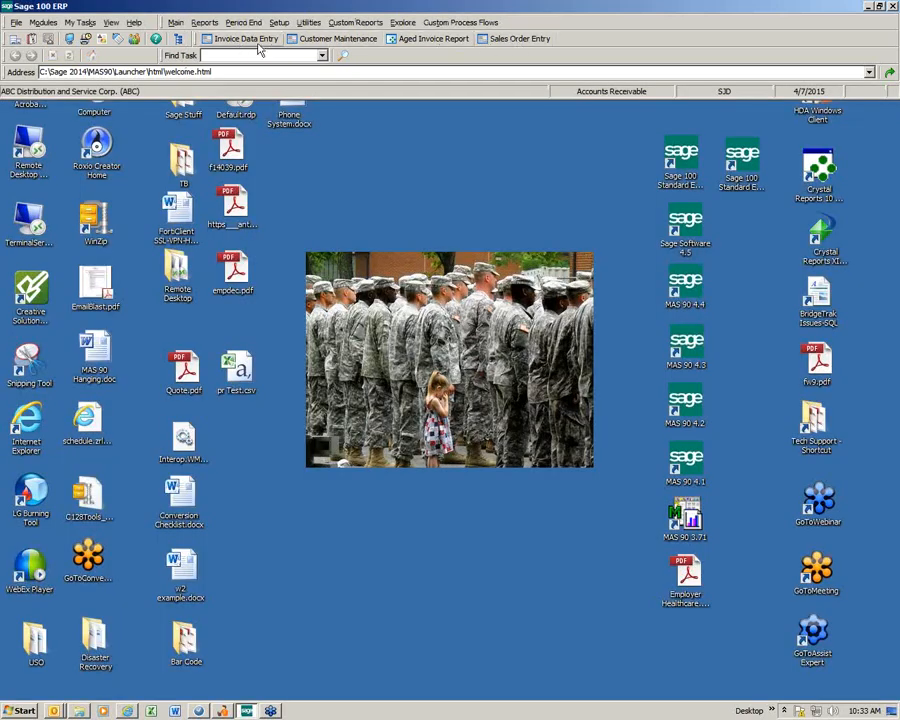
{"action": "left_click", "coordinate": [179, 40]}
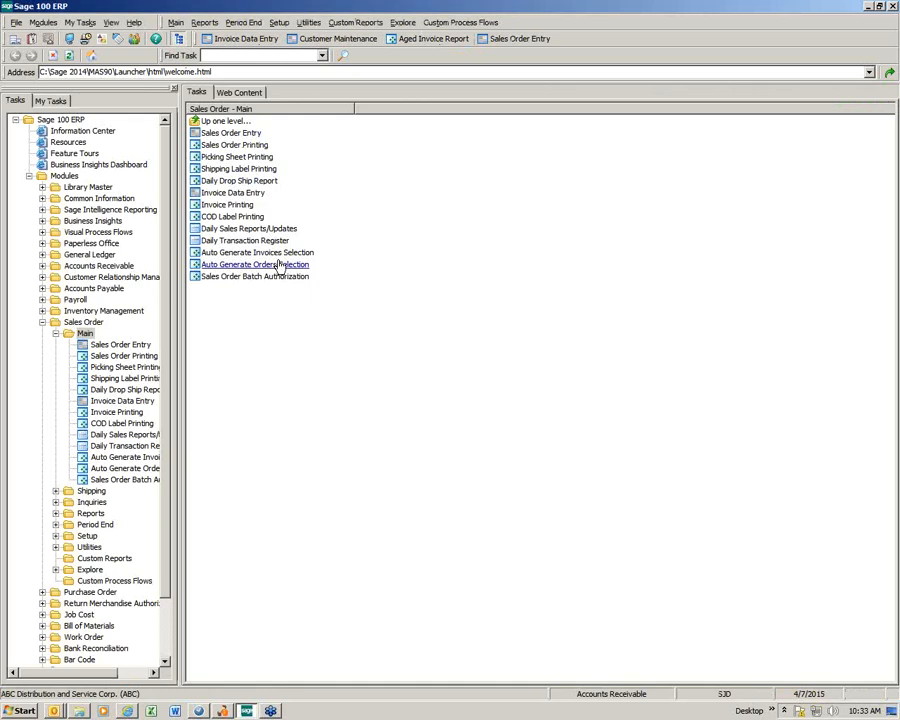
{"action": "left_click", "coordinate": [50, 101]}
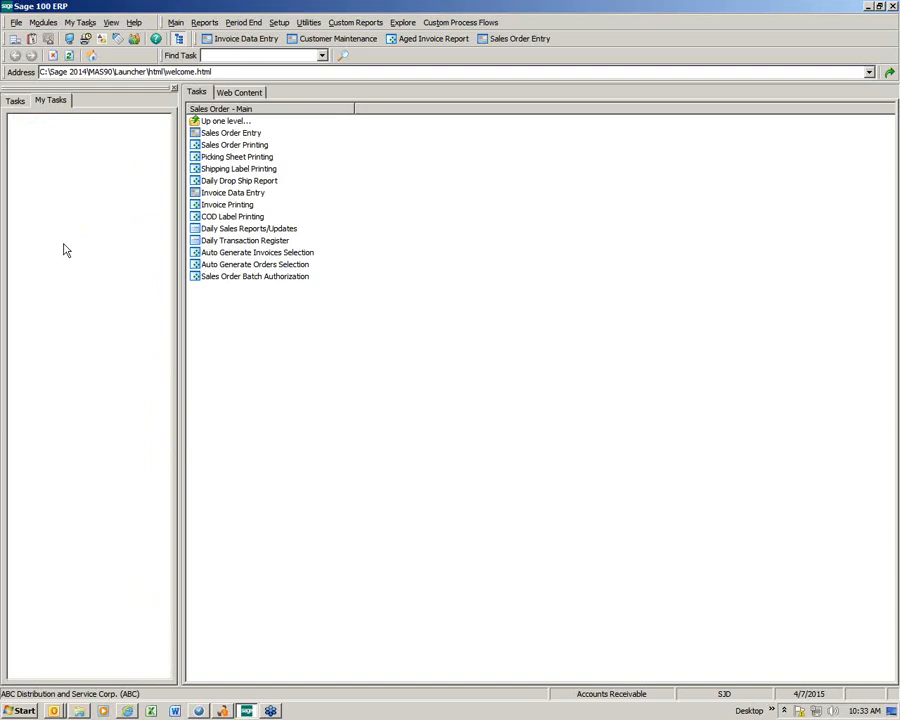
- Create a public folder in My Tasks and rename it AR
{"action": "right_click", "coordinate": [52, 140]}
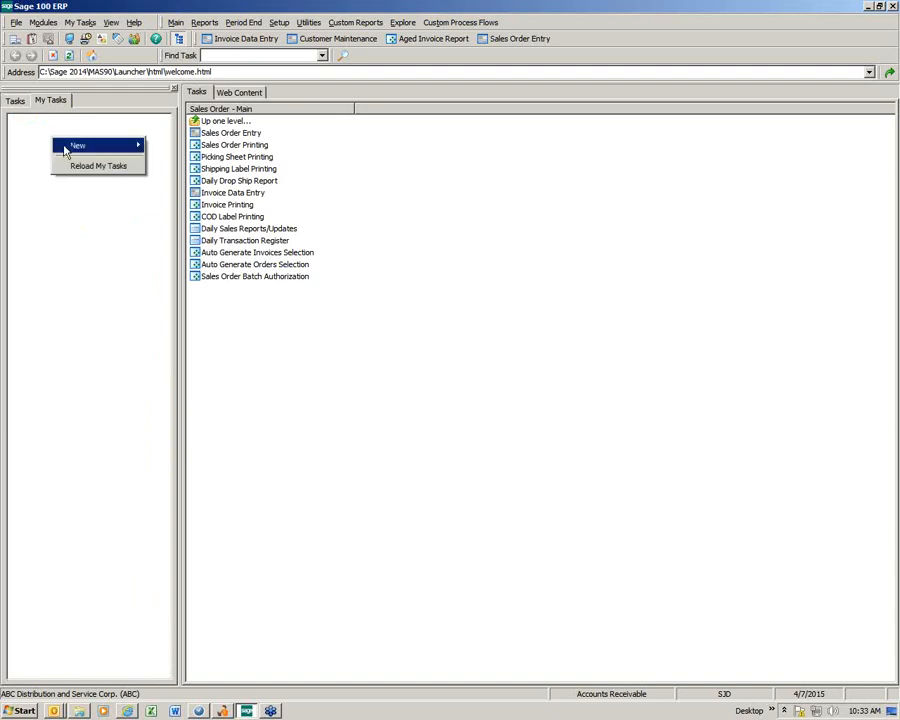
{"action": "mouse_move", "coordinate": [66, 150]}
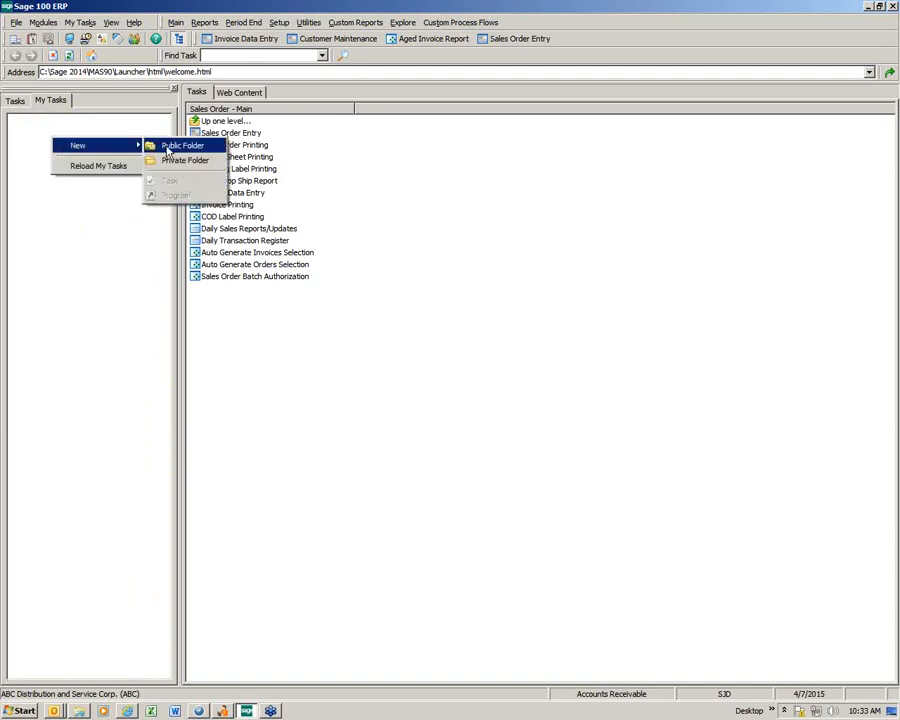
{"action": "left_click", "coordinate": [170, 146]}
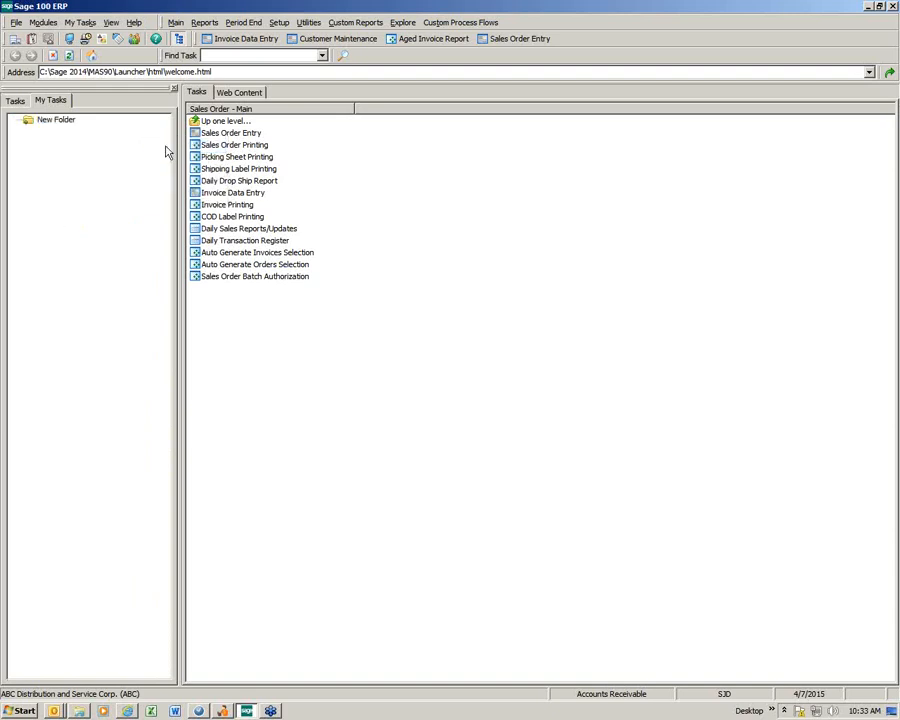
{"action": "left_click", "coordinate": [54, 122]}
{"action": "right_click", "coordinate": [54, 122]}
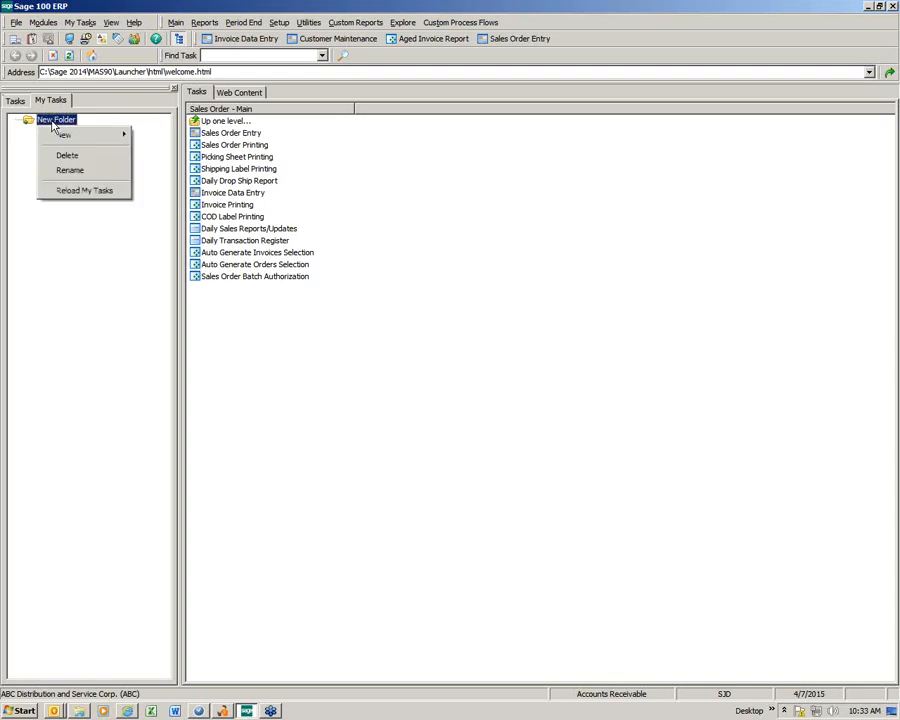
{"action": "left_click", "coordinate": [68, 171]}
{"action": "type", "text": "AR"}
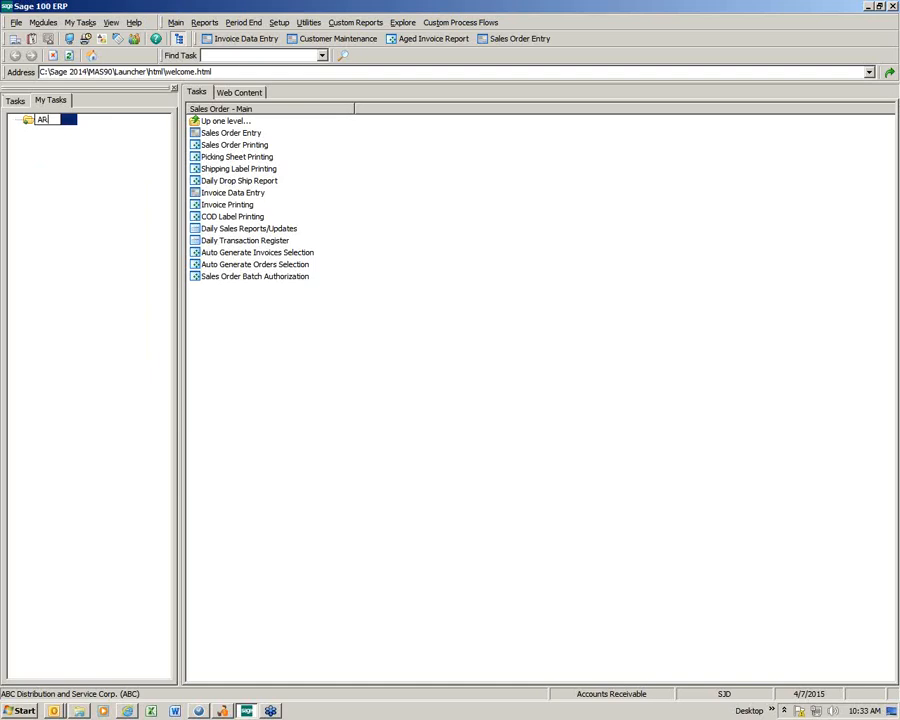
{"action": "key", "text": "Return"}
- Add two more public folders named SO and IM, then right-click the AR folder
{"action": "right_click", "coordinate": [64, 178]}
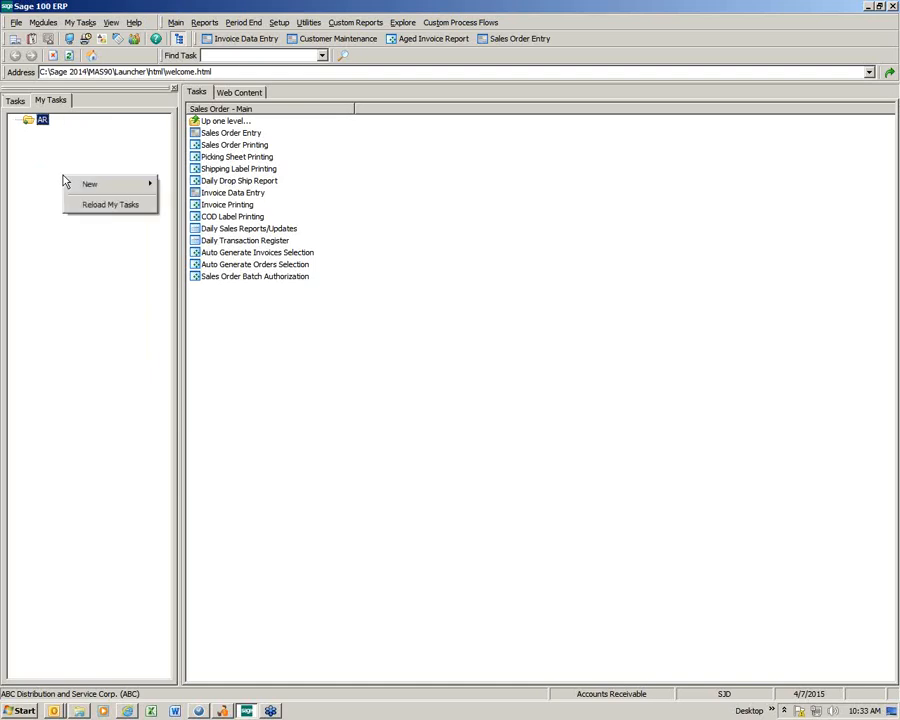
{"action": "mouse_move", "coordinate": [78, 189]}
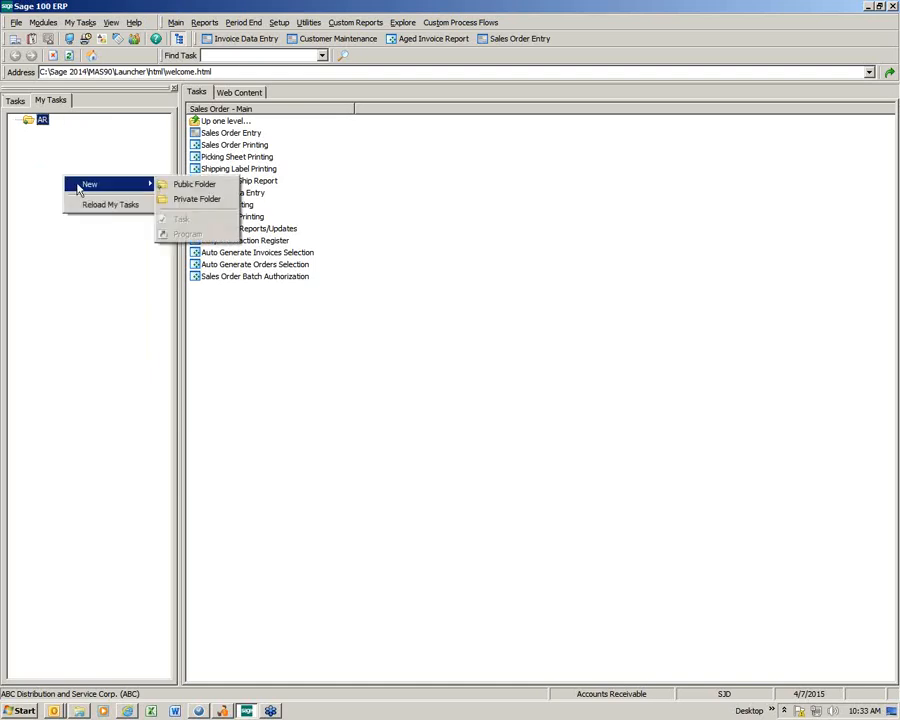
{"action": "left_click", "coordinate": [190, 184]}
{"action": "type", "text": "SO"}
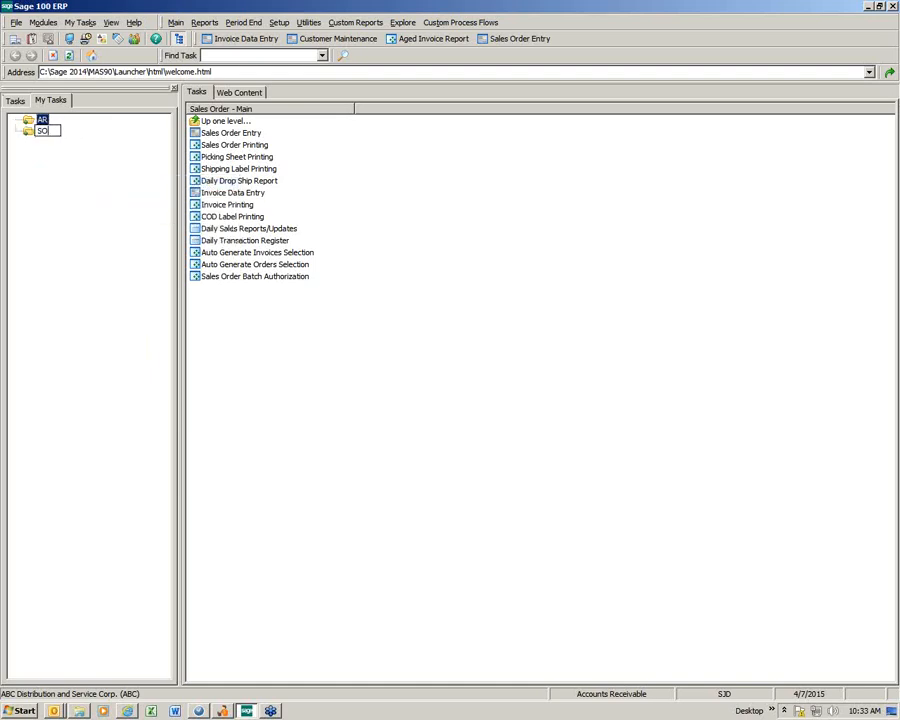
{"action": "key", "text": "Return"}
{"action": "right_click", "coordinate": [35, 185]}
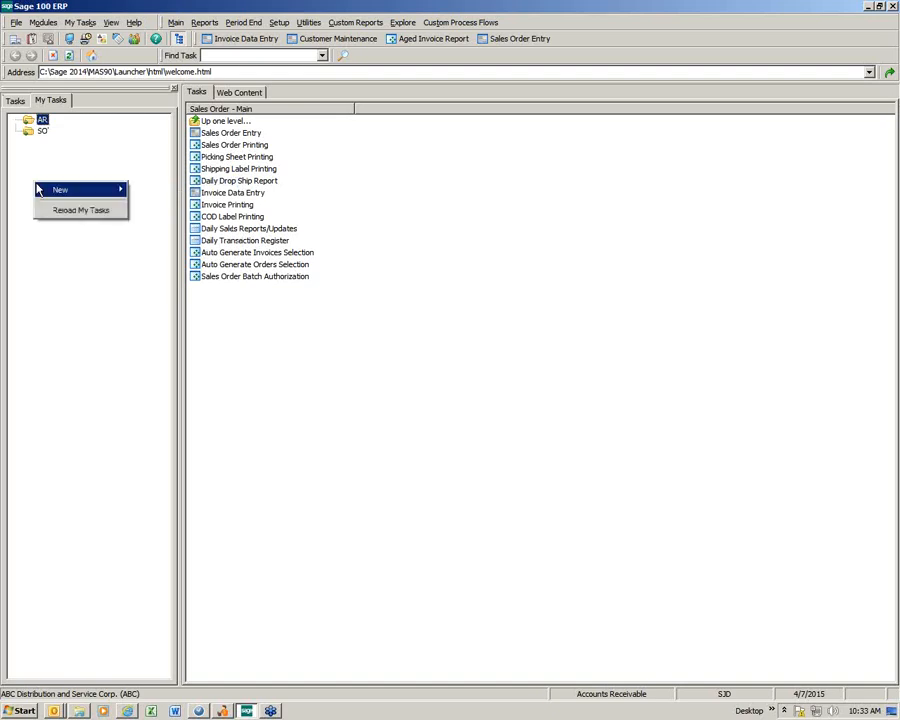
{"action": "mouse_move", "coordinate": [56, 189]}
{"action": "left_click", "coordinate": [160, 190]}
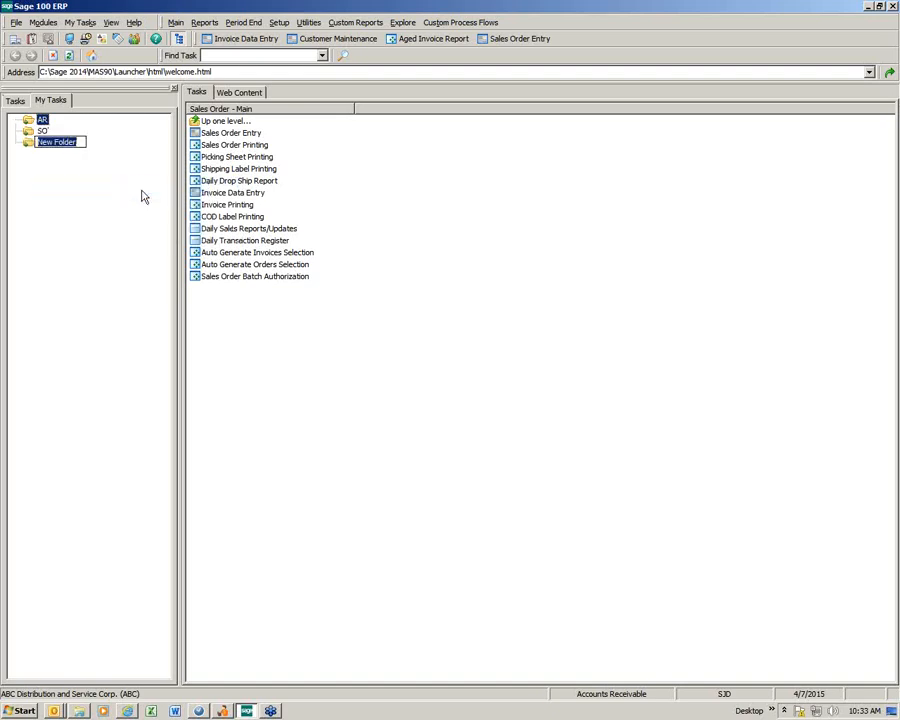
{"action": "type", "text": "IM"}
{"action": "key", "text": "Return"}
{"action": "right_click", "coordinate": [31, 124]}
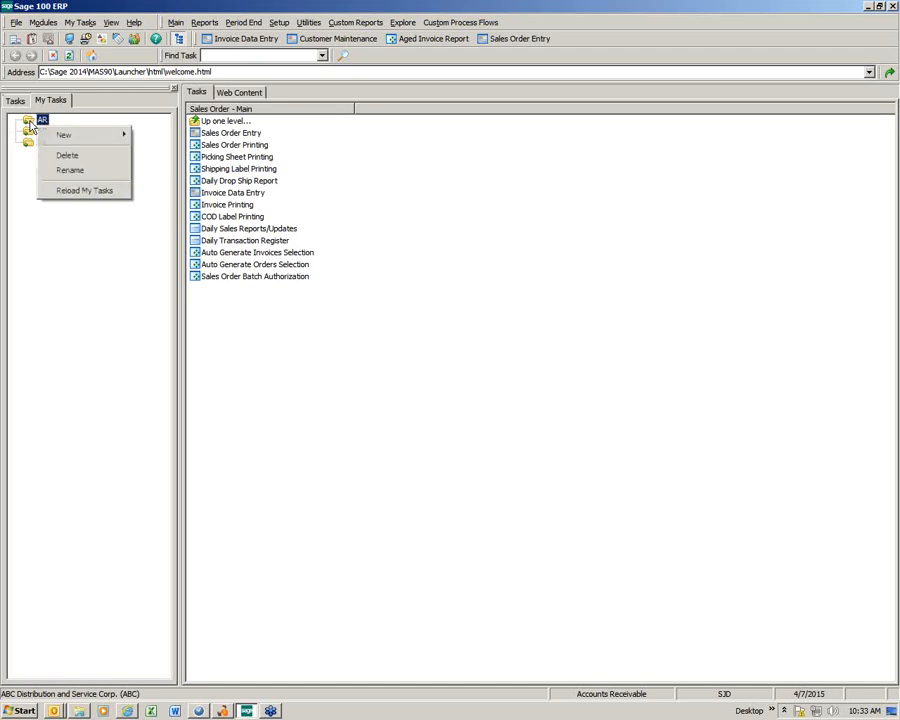
- Add Customer Maintenance from Accounts Receivable > Main as a task in the AR folder
{"action": "mouse_move", "coordinate": [60, 140]}
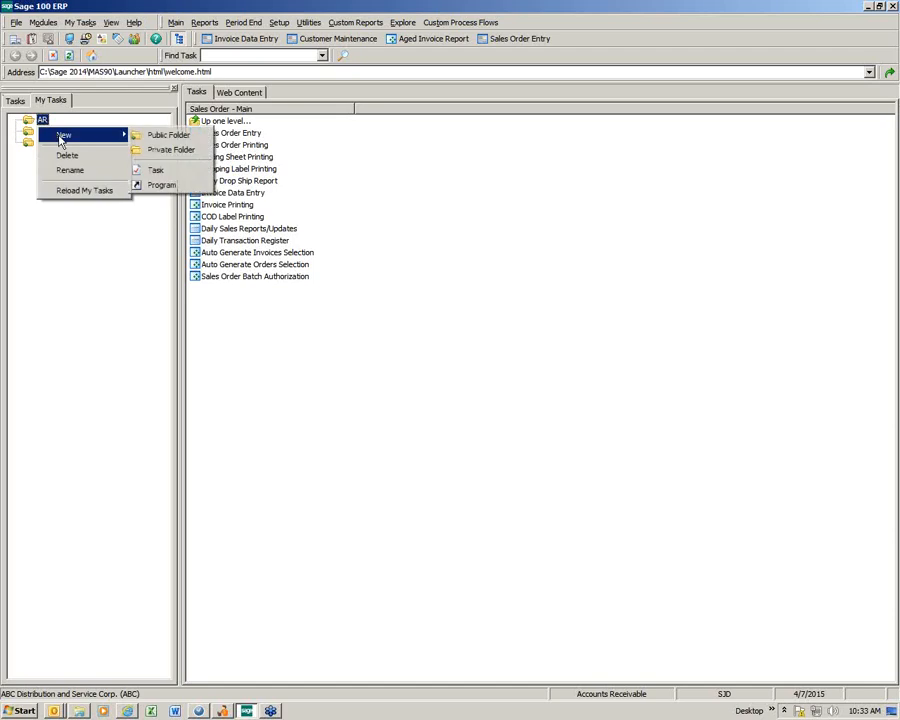
{"action": "left_click", "coordinate": [152, 171]}
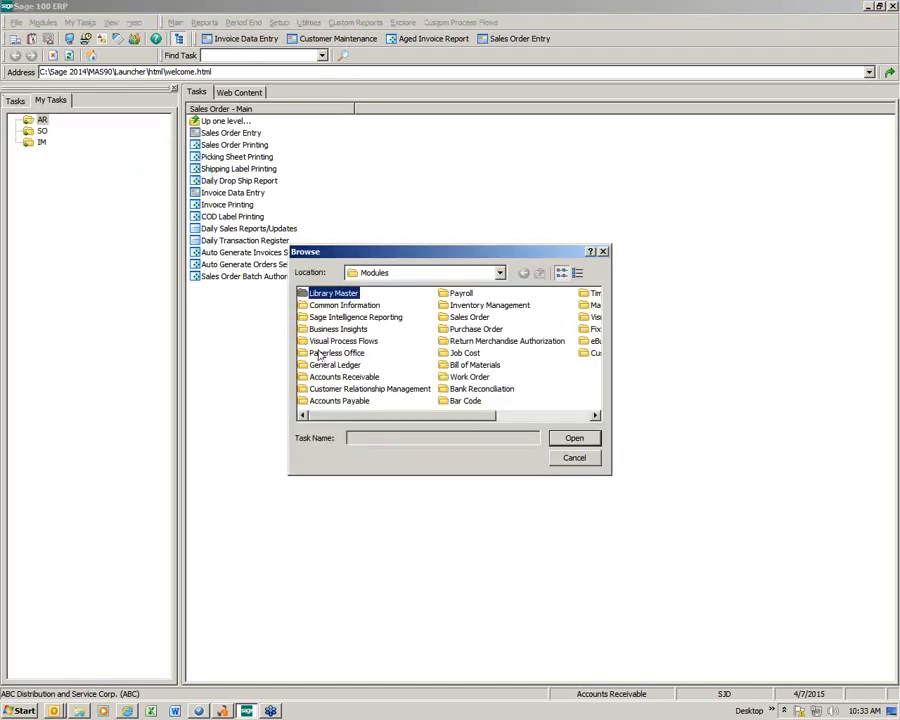
{"action": "double_click", "coordinate": [344, 377]}
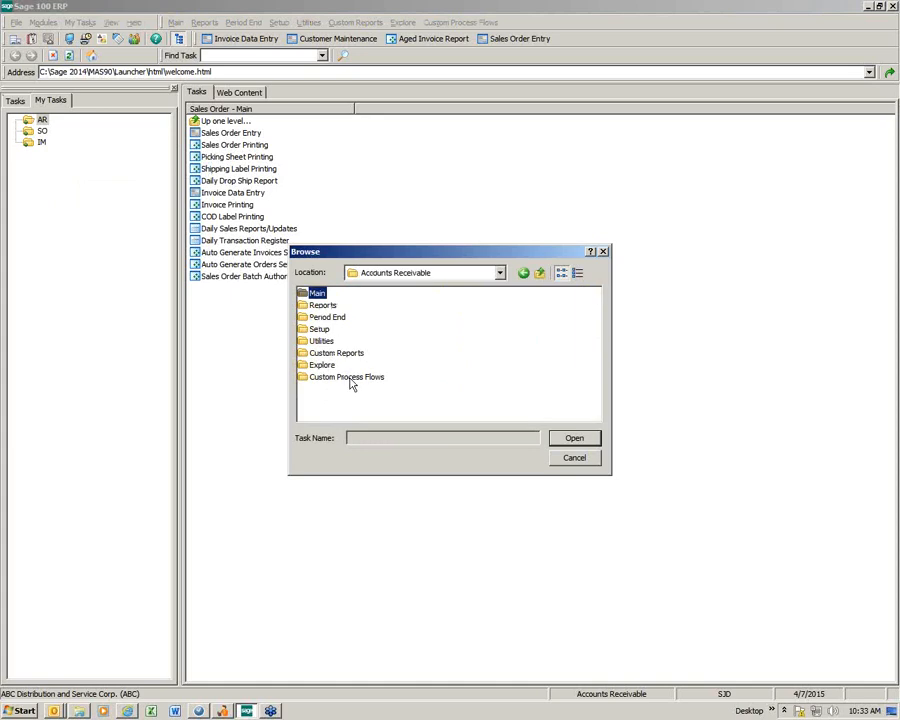
{"action": "double_click", "coordinate": [316, 293]}
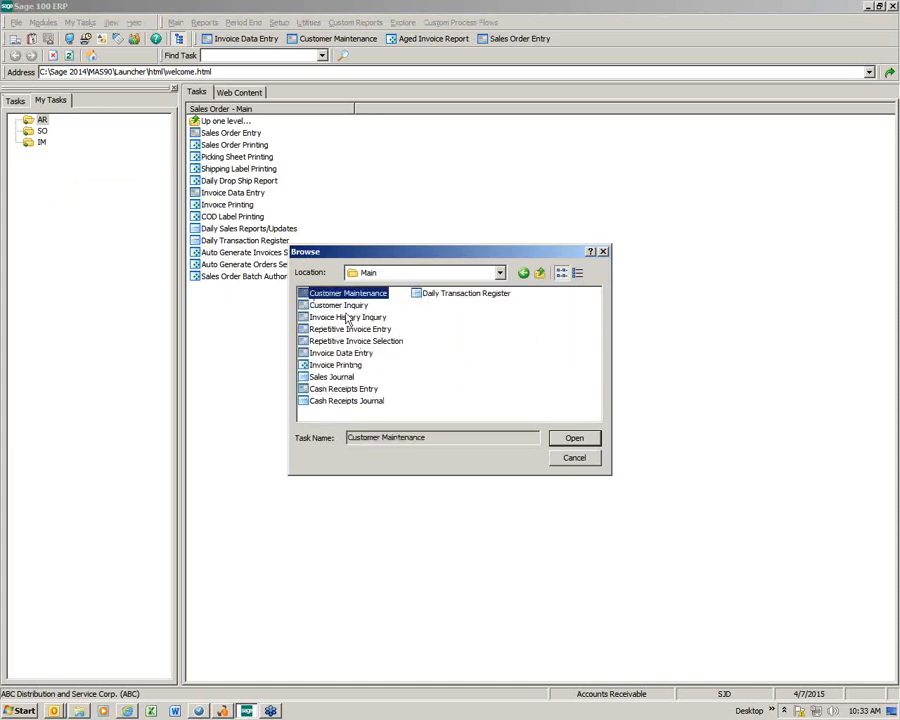
{"action": "double_click", "coordinate": [342, 295]}
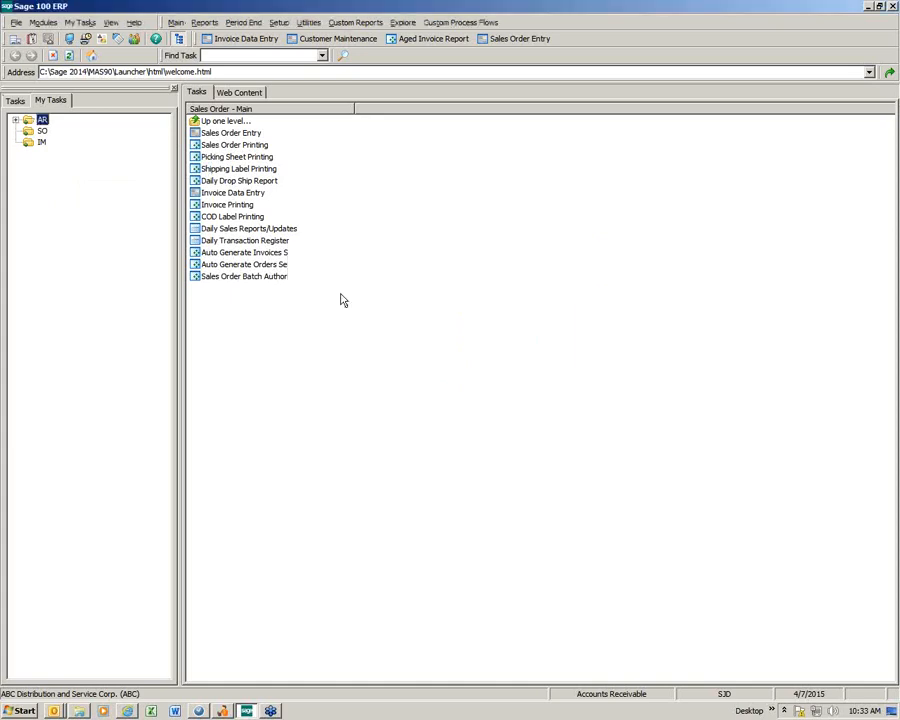
- Add Cash Receipts Entry from Accounts Receivable > Main to the AR folder as well
{"action": "right_click", "coordinate": [38, 128]}
{"action": "mouse_move", "coordinate": [62, 136]}
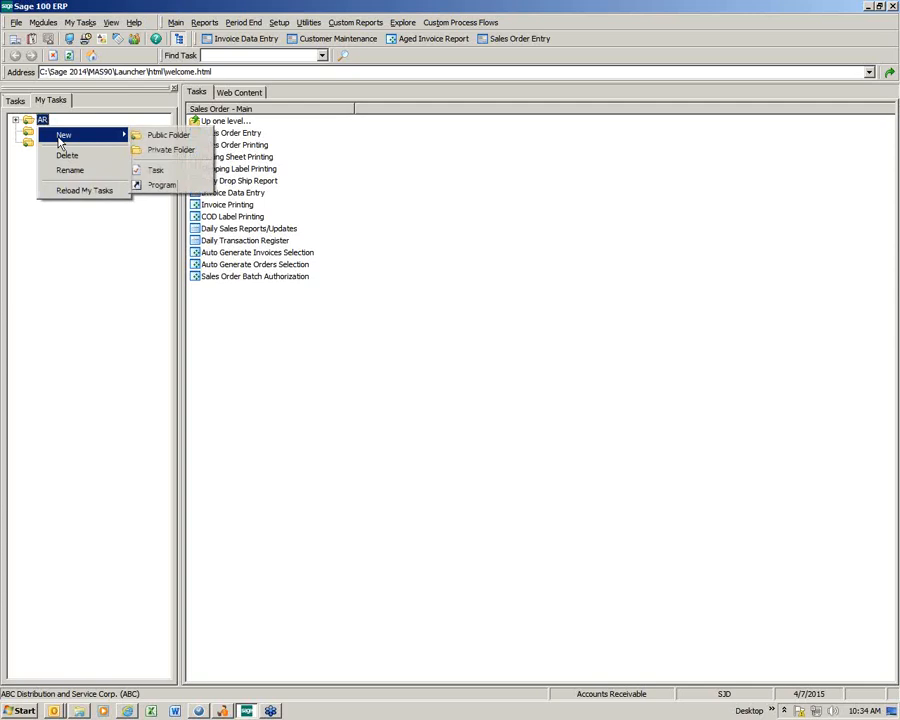
{"action": "left_click", "coordinate": [150, 169]}
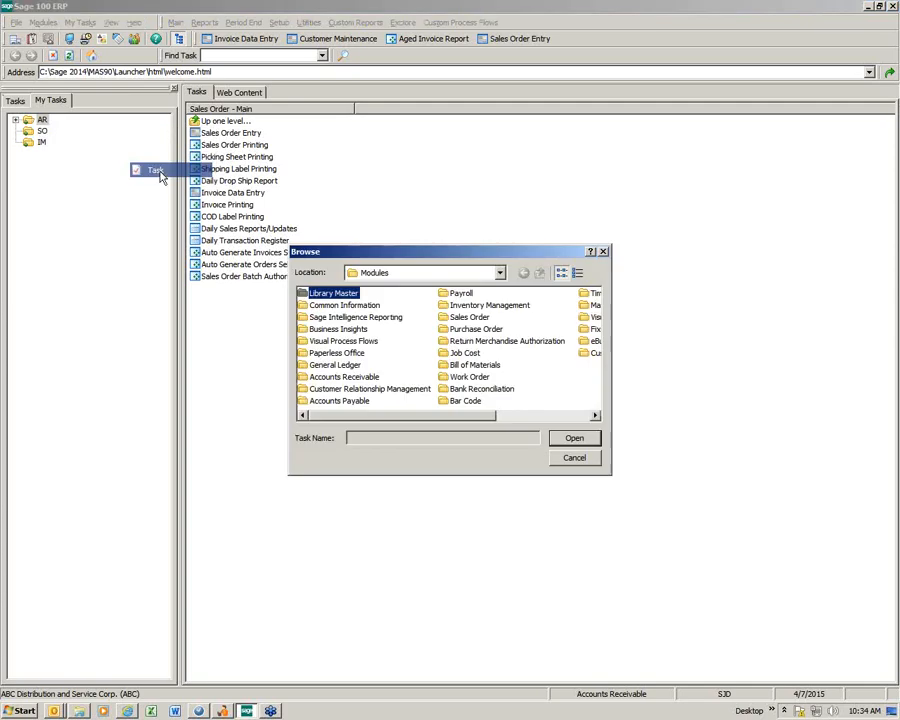
{"action": "double_click", "coordinate": [352, 378]}
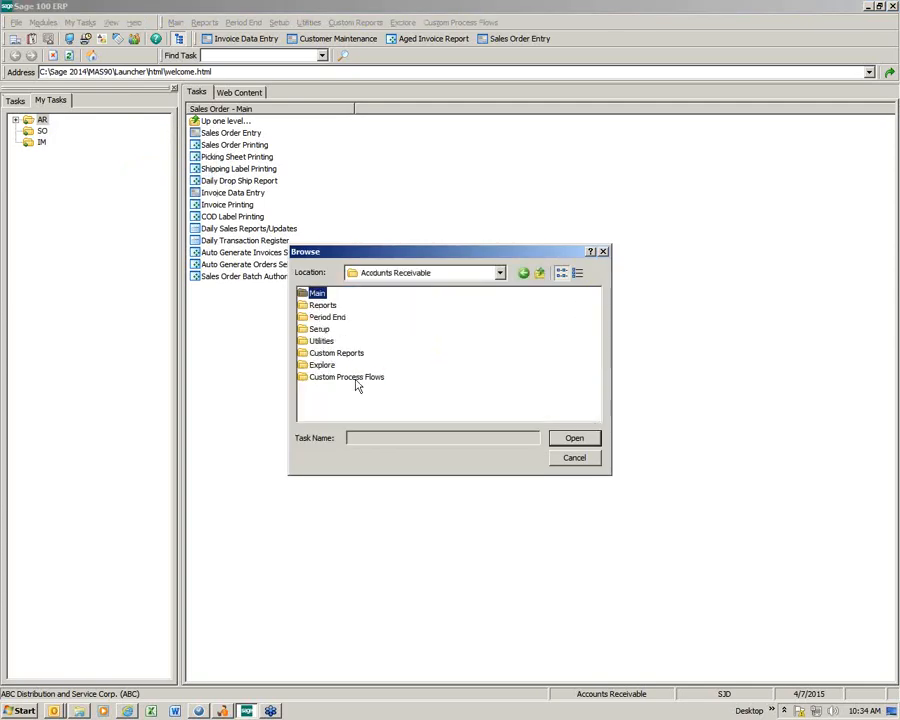
{"action": "double_click", "coordinate": [312, 292]}
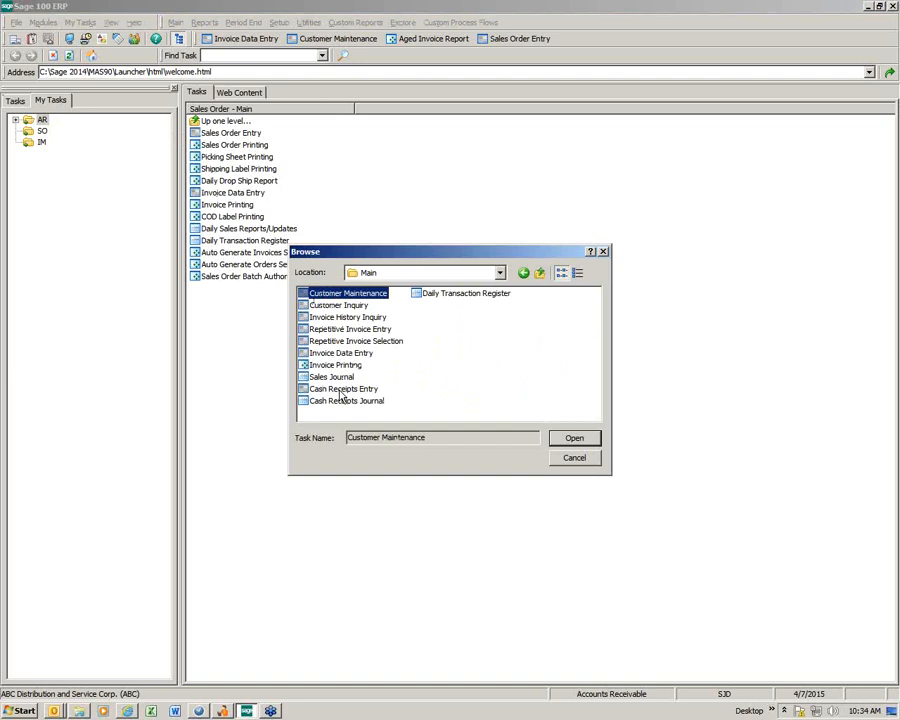
{"action": "left_click", "coordinate": [343, 390]}
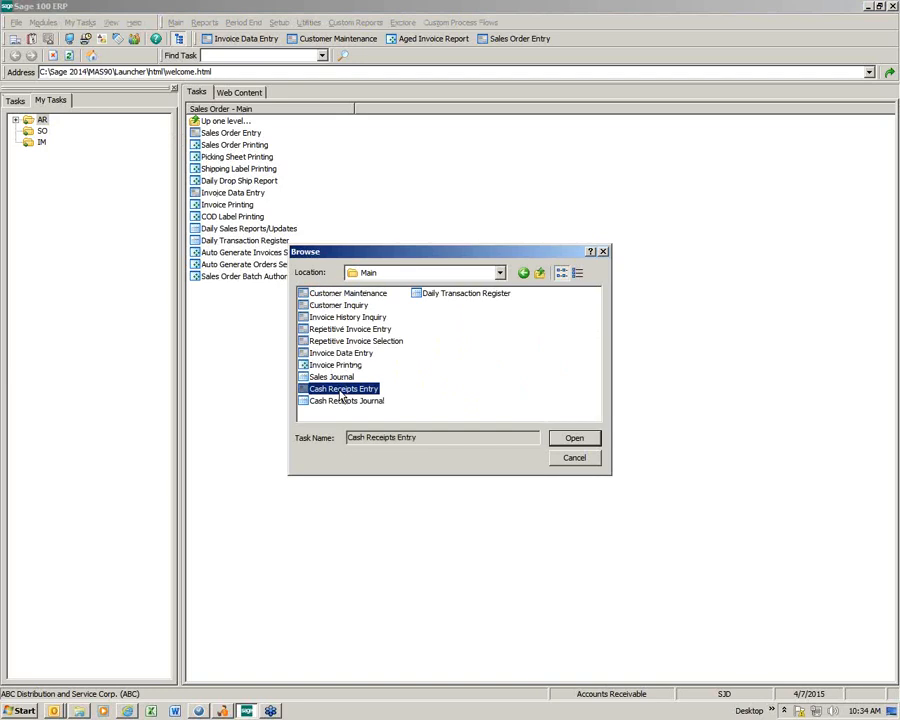
{"action": "left_click", "coordinate": [572, 438]}
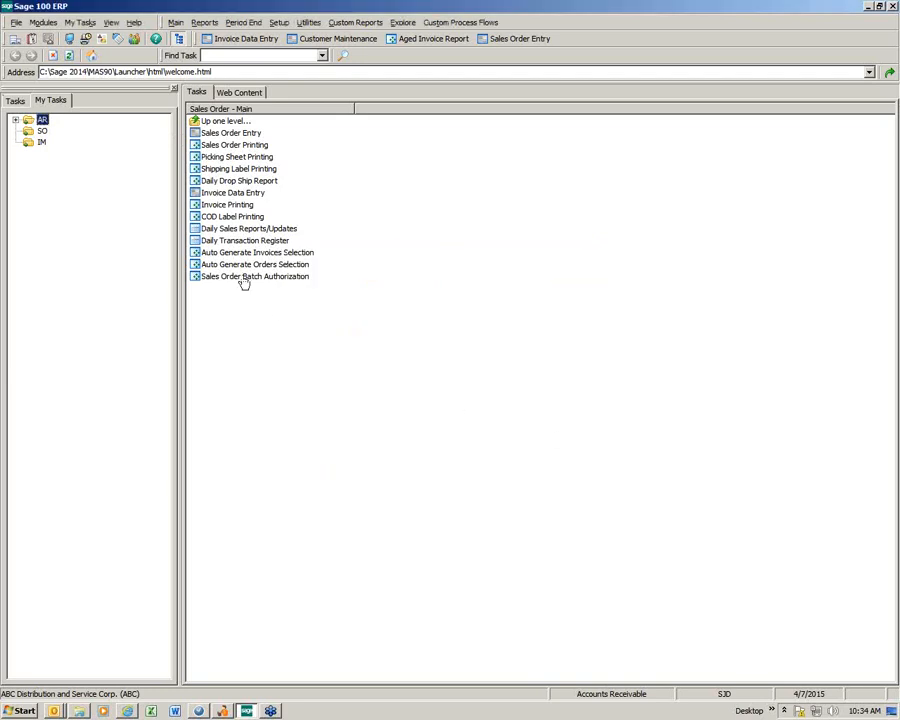
- Add Sales Order Entry from Sales Order > Main to the SO folder, after accidentally creating a New Folder
{"action": "right_click", "coordinate": [36, 134]}
{"action": "mouse_move", "coordinate": [90, 153]}
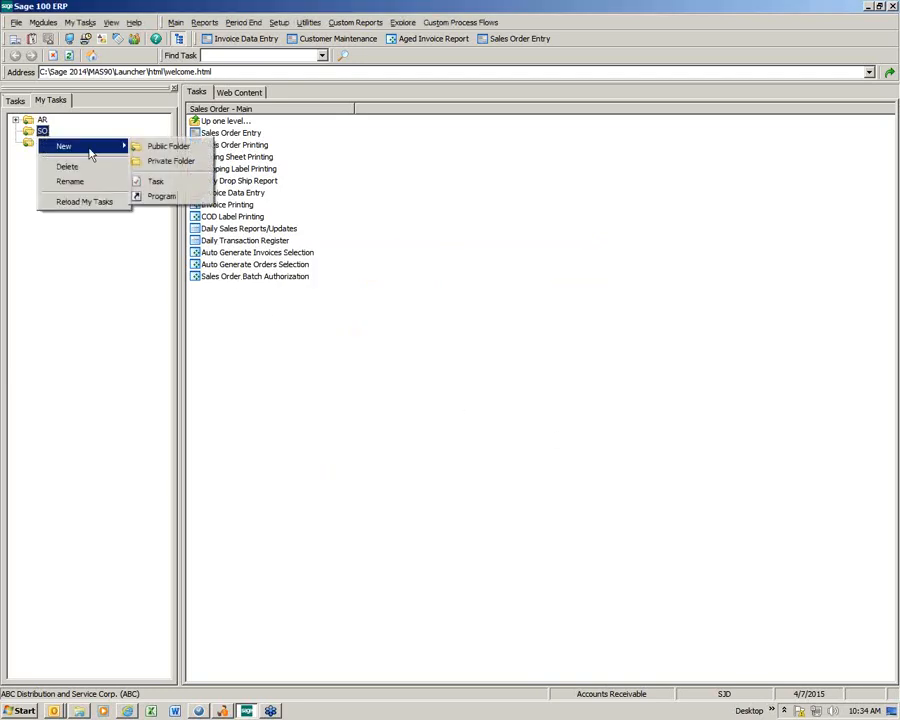
{"action": "left_click", "coordinate": [165, 146]}
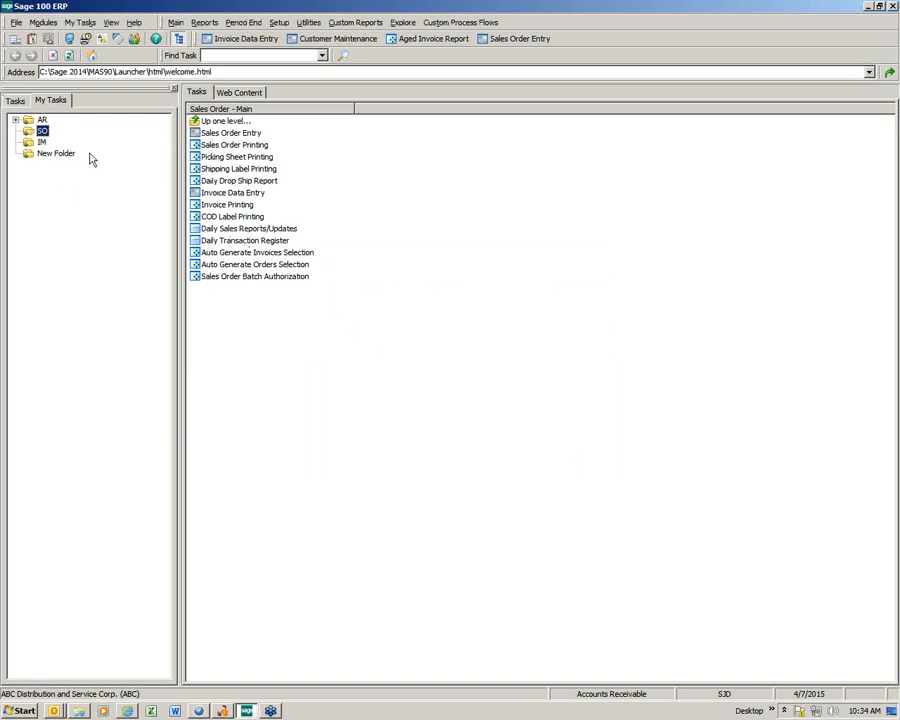
{"action": "right_click", "coordinate": [43, 135]}
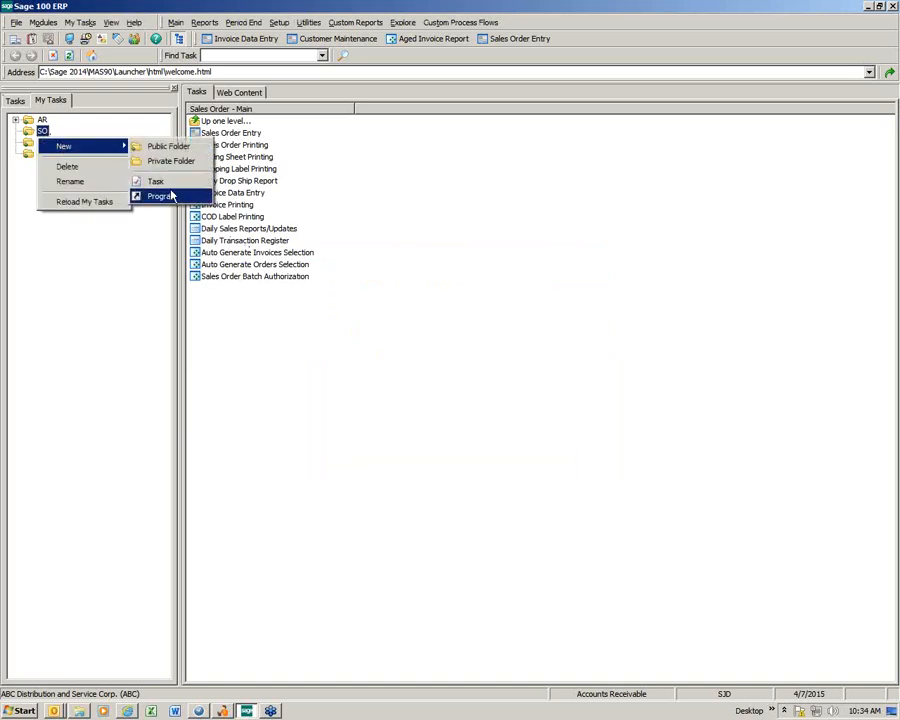
{"action": "left_click", "coordinate": [167, 183]}
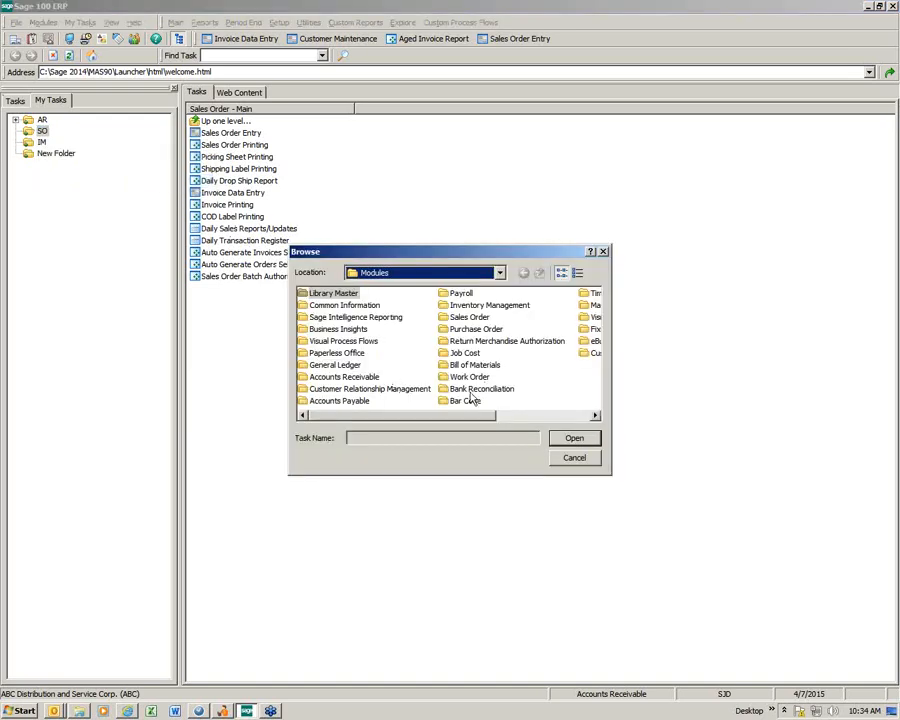
{"action": "left_click", "coordinate": [460, 318]}
{"action": "double_click", "coordinate": [460, 318]}
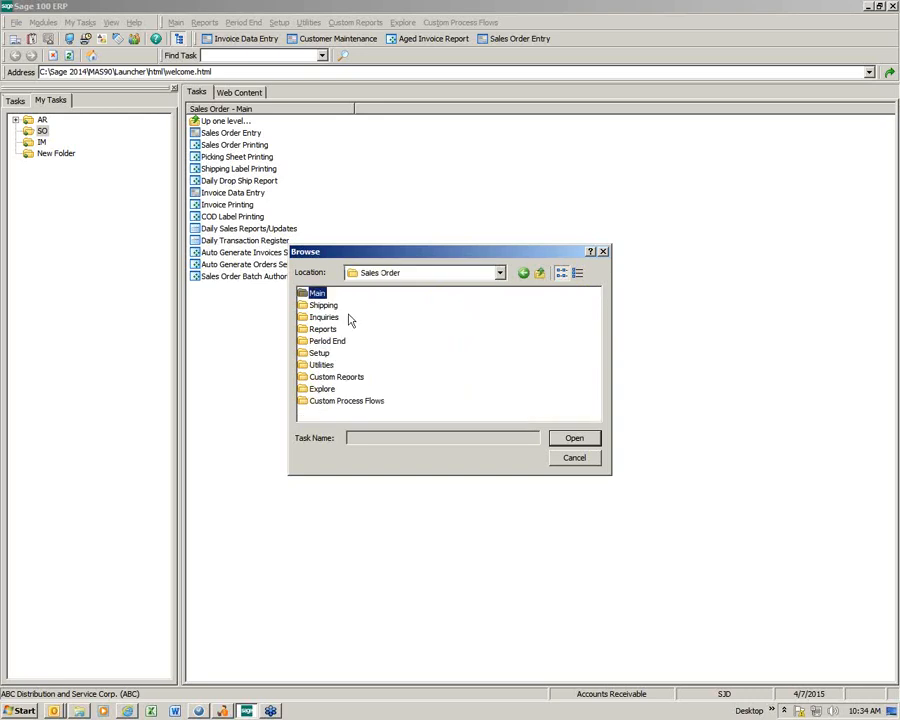
{"action": "double_click", "coordinate": [314, 293]}
{"action": "double_click", "coordinate": [356, 296]}
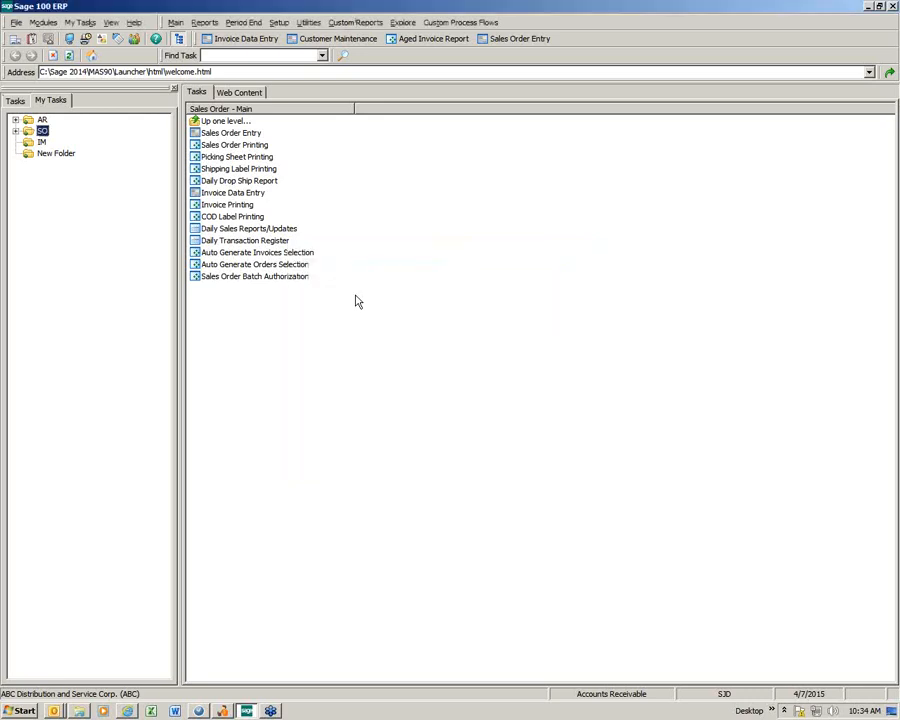
- Add Item Inquiry from Inventory Management > Main to the IM folder, then select the stray New Folder
{"action": "right_click", "coordinate": [41, 142]}
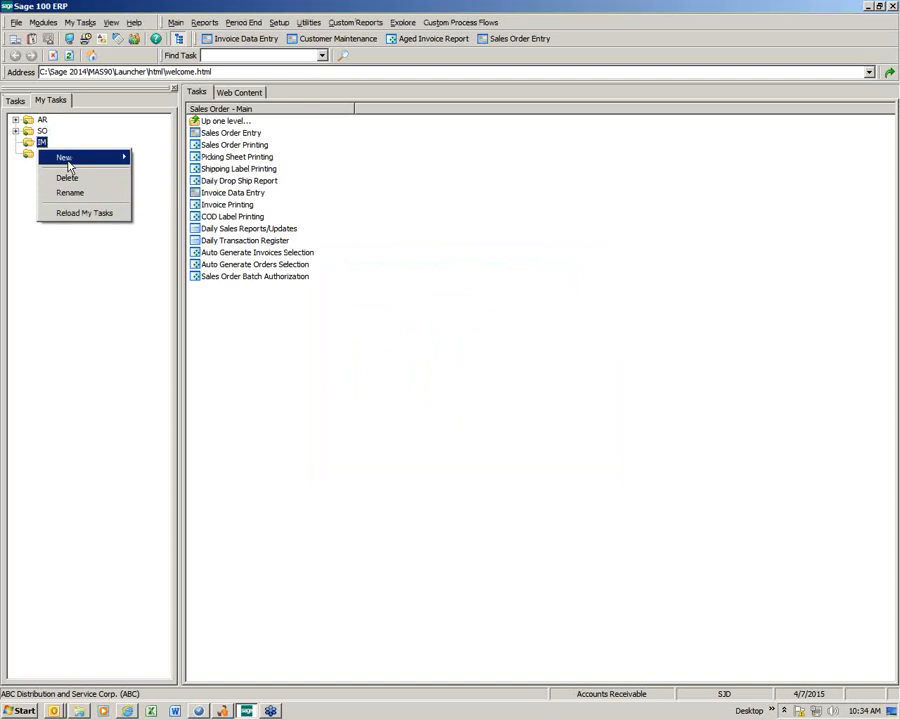
{"action": "mouse_move", "coordinate": [92, 166]}
{"action": "left_click", "coordinate": [152, 192]}
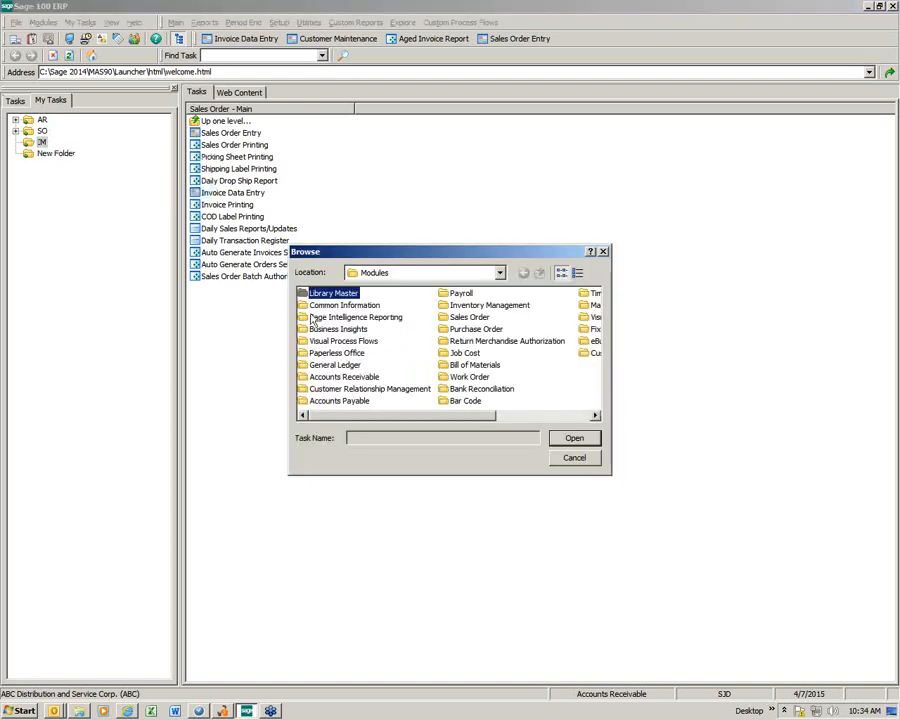
{"action": "double_click", "coordinate": [470, 305]}
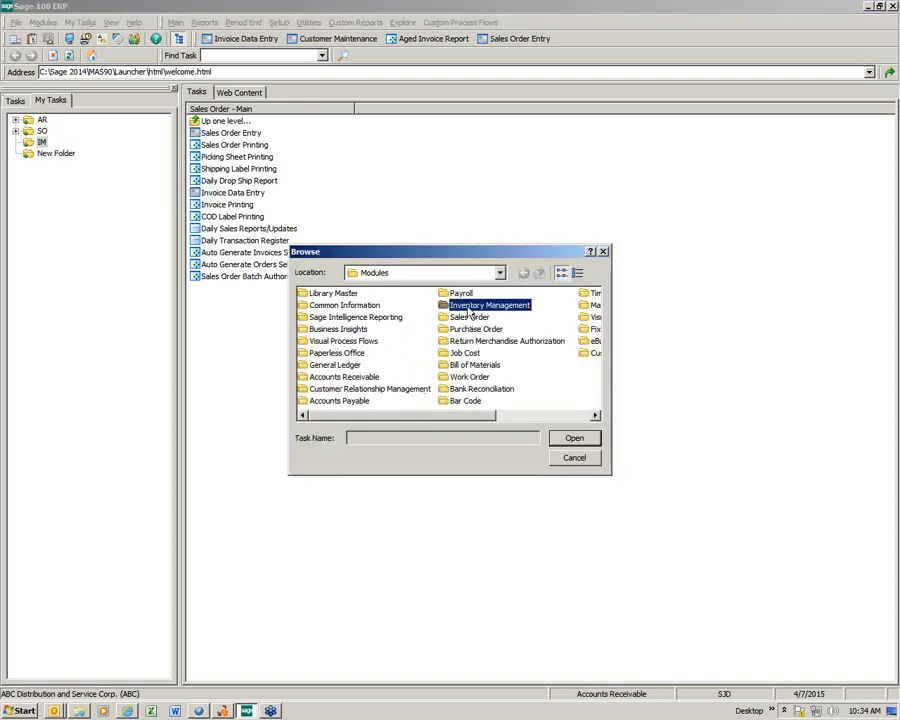
{"action": "double_click", "coordinate": [314, 293]}
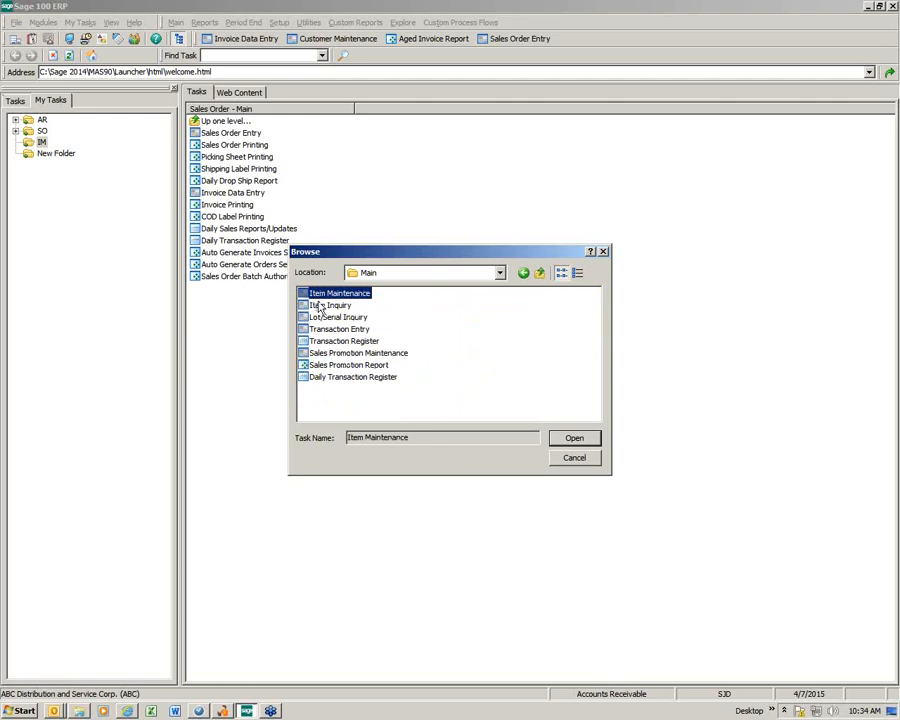
{"action": "left_click", "coordinate": [322, 306]}
{"action": "left_click", "coordinate": [580, 458]}
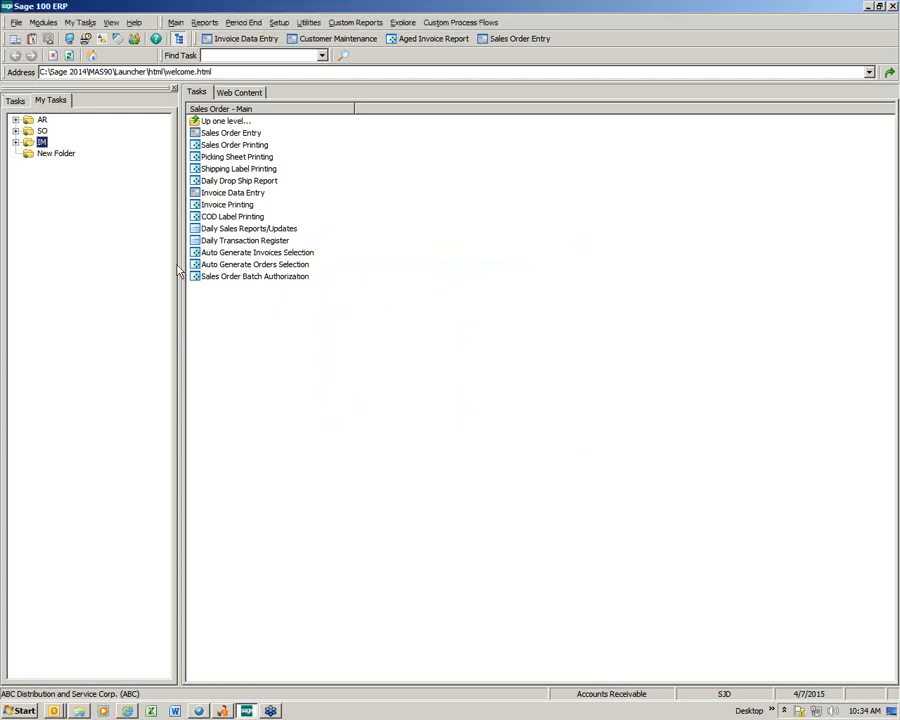
{"action": "left_click", "coordinate": [53, 158]}
- Delete New Folder, then expand AR, IM and SO to reveal their task shortcuts
{"action": "right_click", "coordinate": [53, 160]}
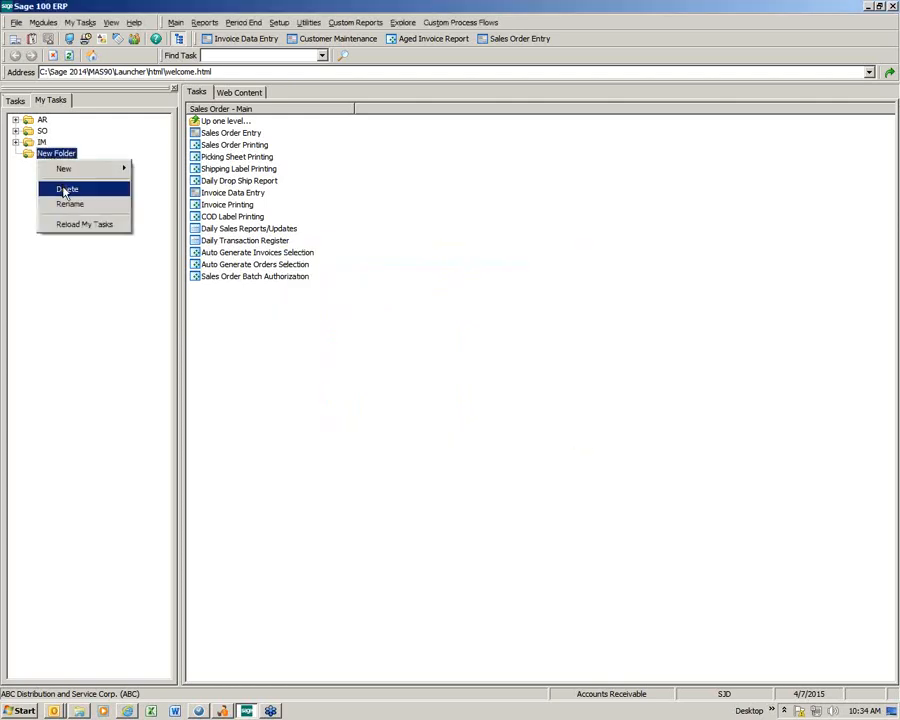
{"action": "left_click", "coordinate": [68, 189]}
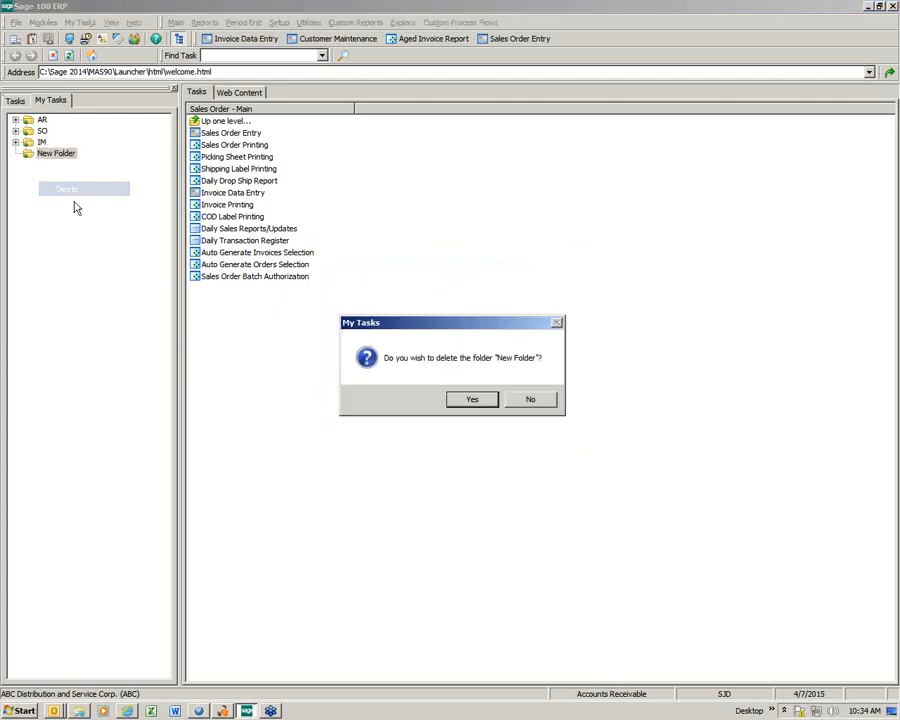
{"action": "left_click", "coordinate": [466, 398]}
{"action": "left_click", "coordinate": [15, 119]}
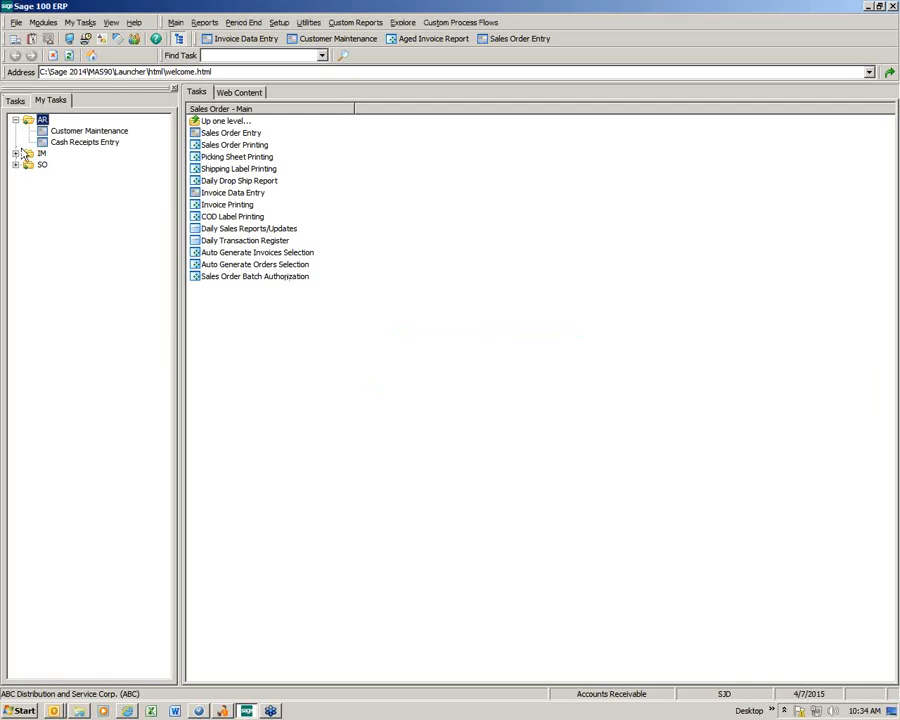
{"action": "left_click", "coordinate": [15, 153]}
{"action": "left_click", "coordinate": [15, 176]}
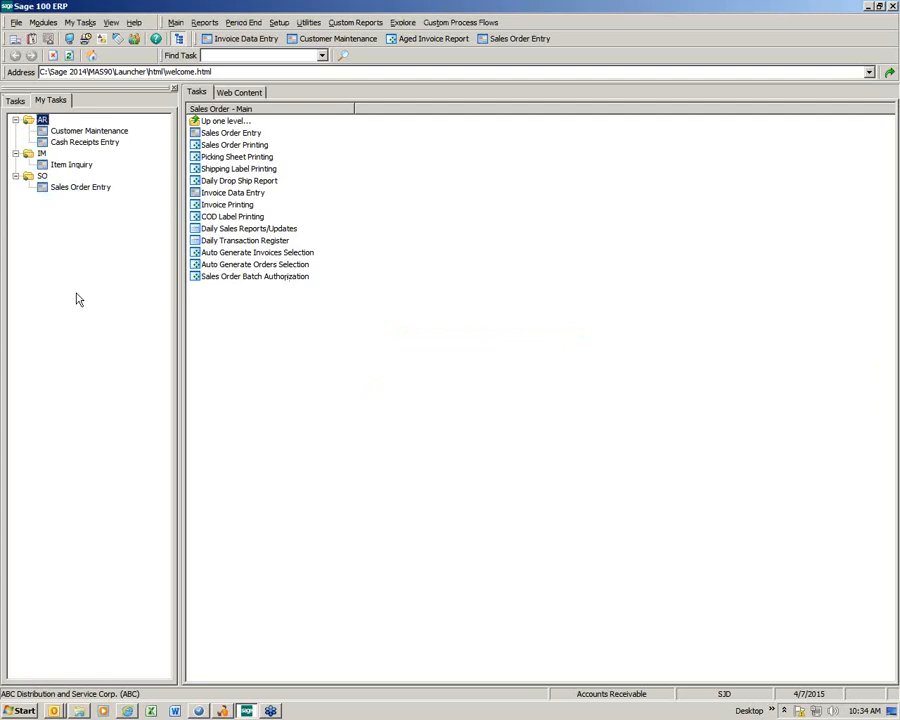
- Launch Item Inquiry from the IM folder, accept the accounting date, close it, and open View
{"action": "double_click", "coordinate": [62, 165]}
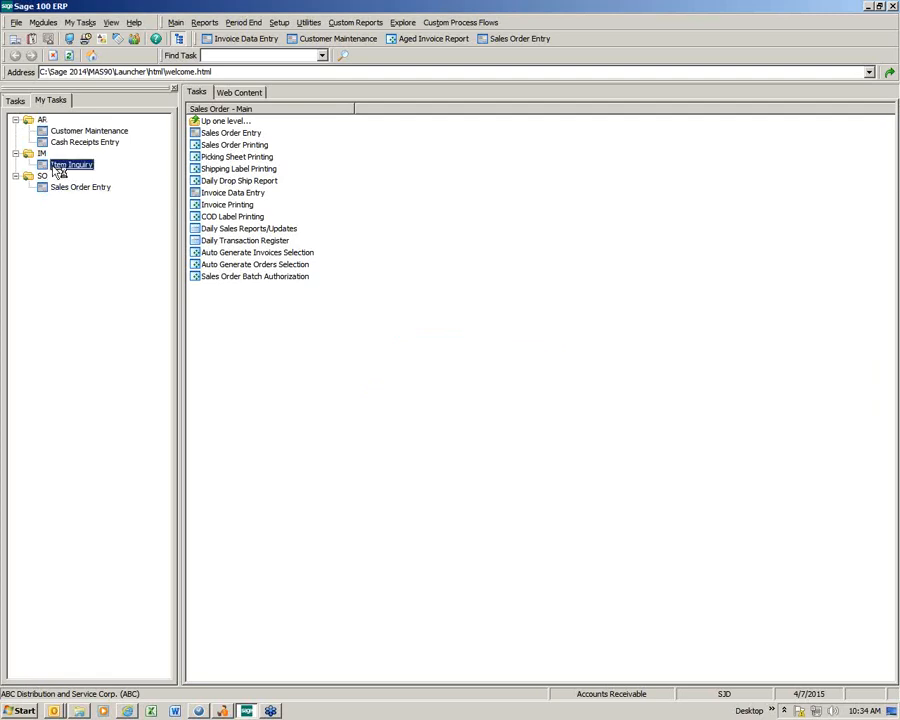
{"action": "left_click", "coordinate": [486, 217]}
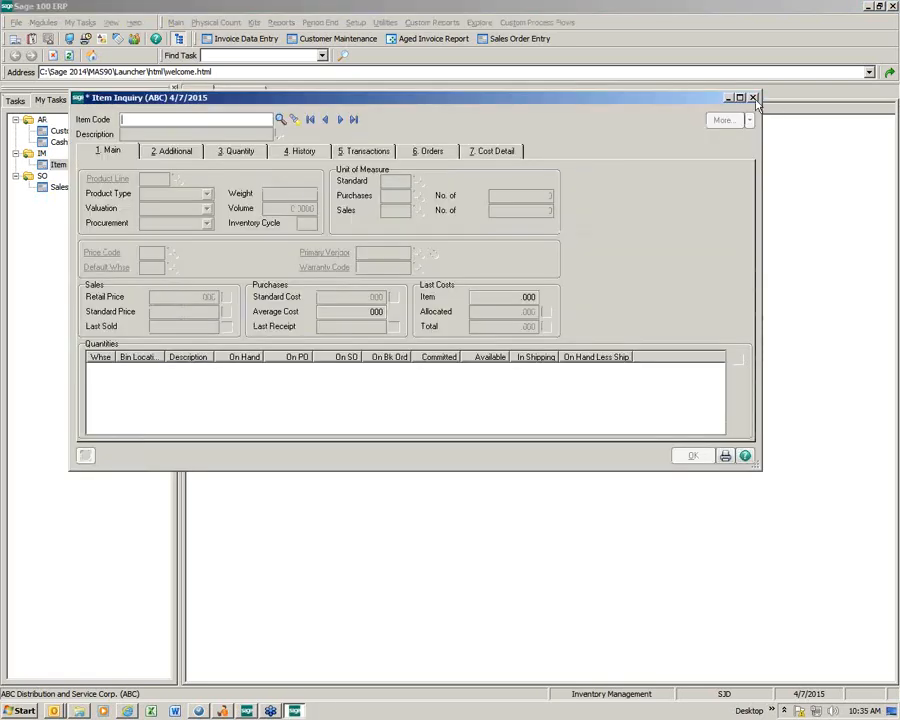
{"action": "left_click", "coordinate": [753, 98]}
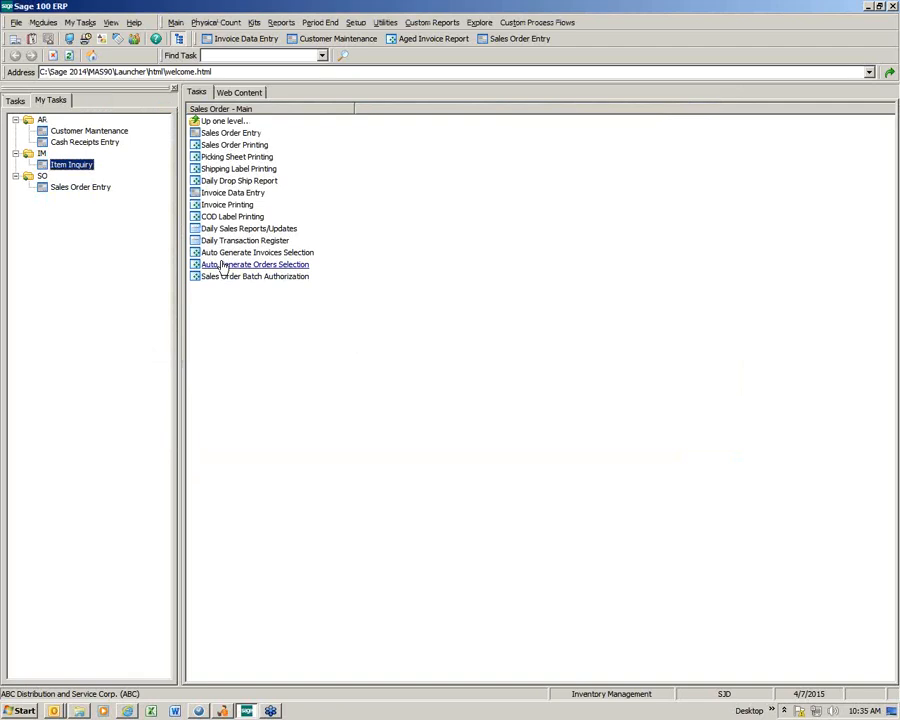
{"action": "left_click", "coordinate": [110, 23]}
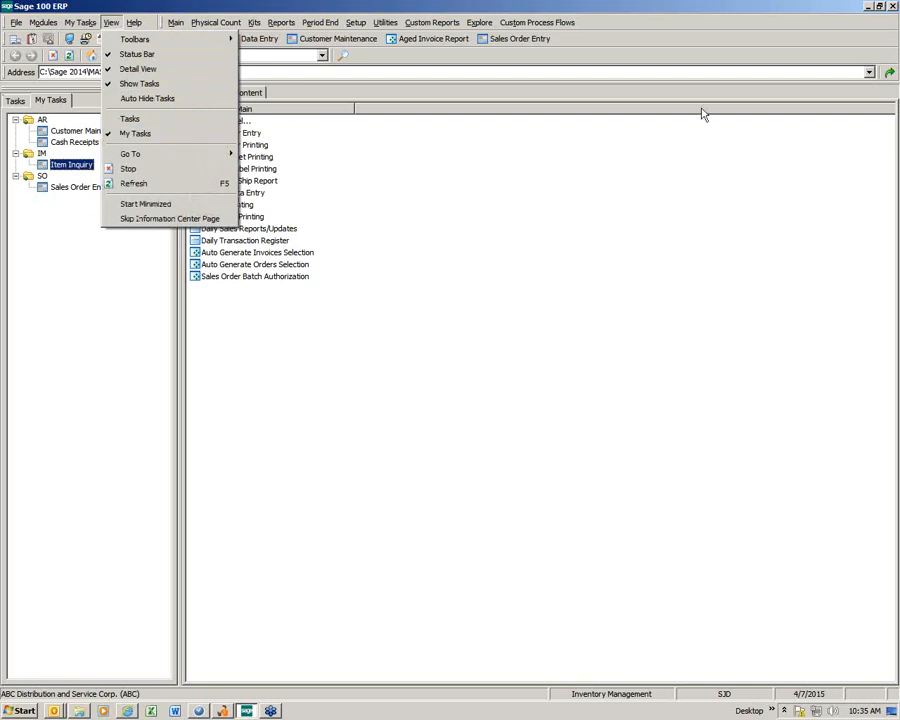
- Close Sage 100 and relaunch it from the desktop icon, signing in with the user logon
{"action": "left_click", "coordinate": [889, 7]}
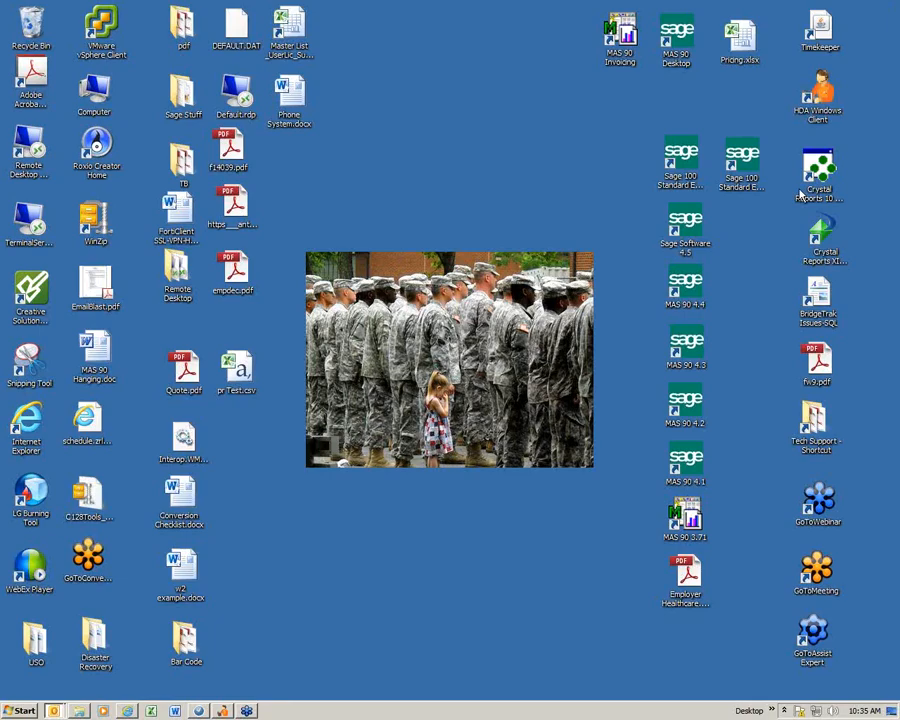
{"action": "double_click", "coordinate": [742, 158]}
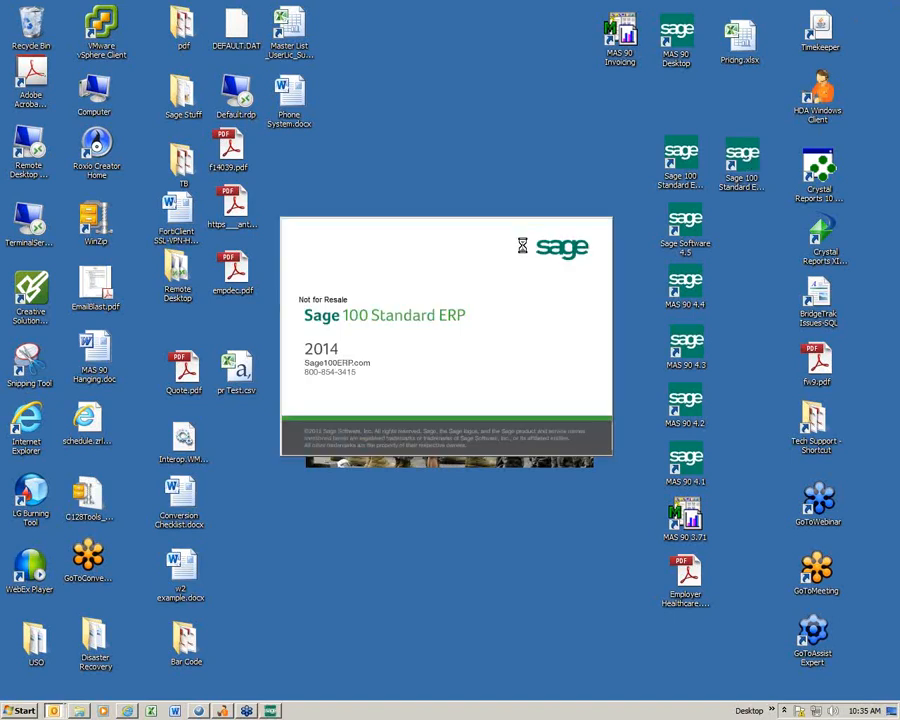
{"action": "type", "text": "a"}
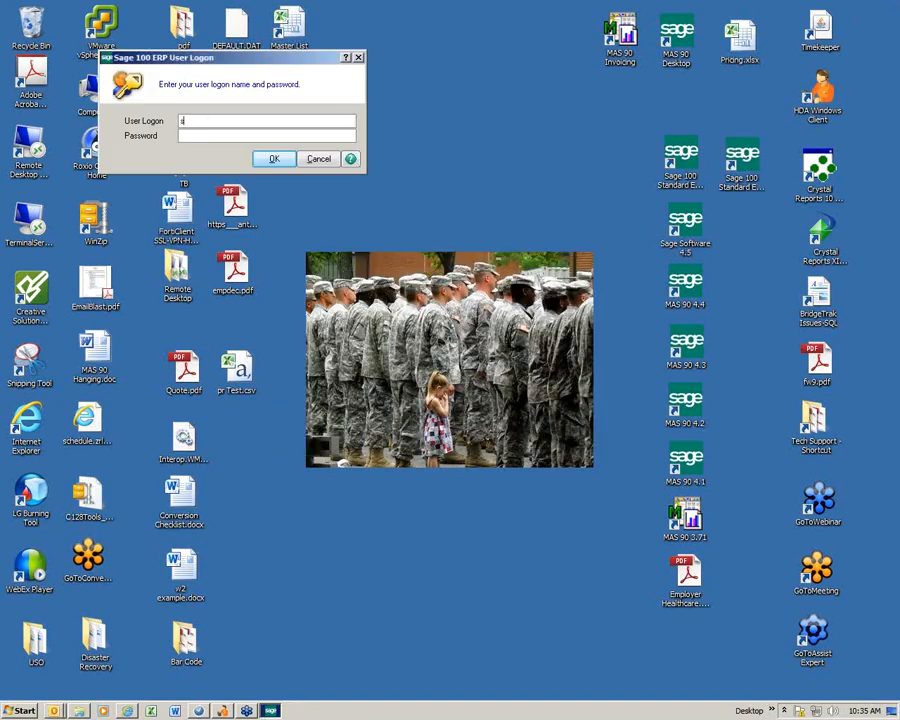
{"action": "type", "text": "ll"}
{"action": "key", "text": "Return"}
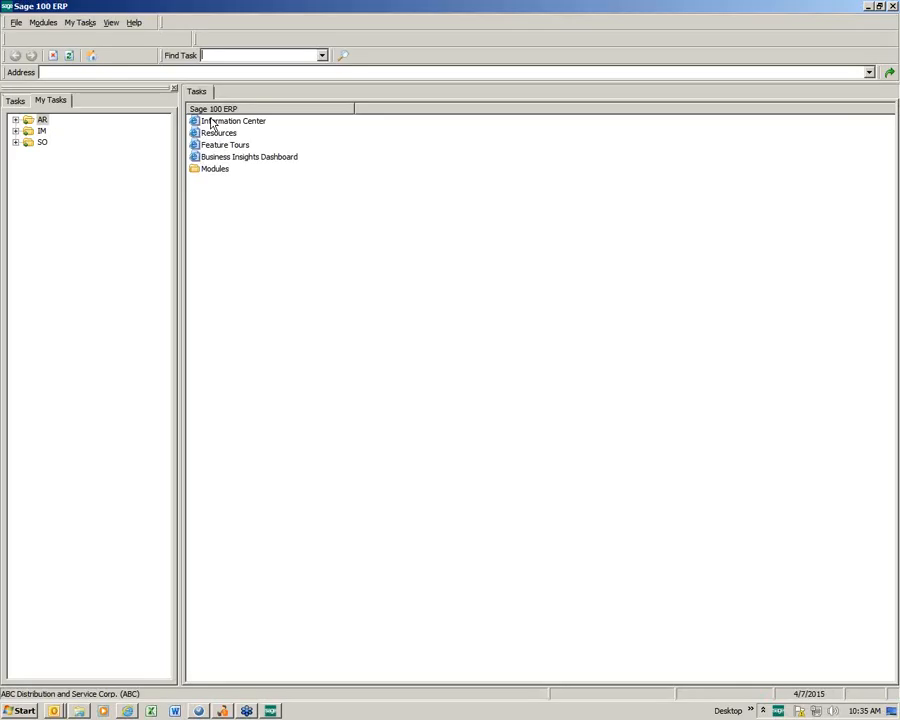
- Expand AR, IM and SO in My Tasks, switch to View > Tasks, then close the launcher
{"action": "left_click", "coordinate": [15, 119]}
{"action": "left_click", "coordinate": [15, 153]}
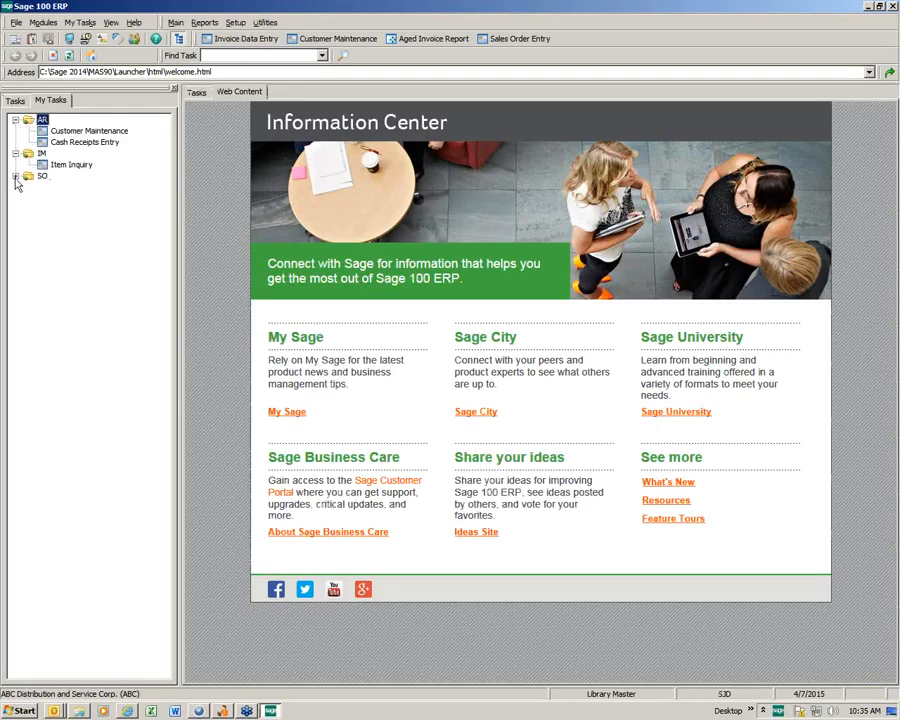
{"action": "left_click", "coordinate": [15, 176]}
{"action": "left_click", "coordinate": [111, 22]}
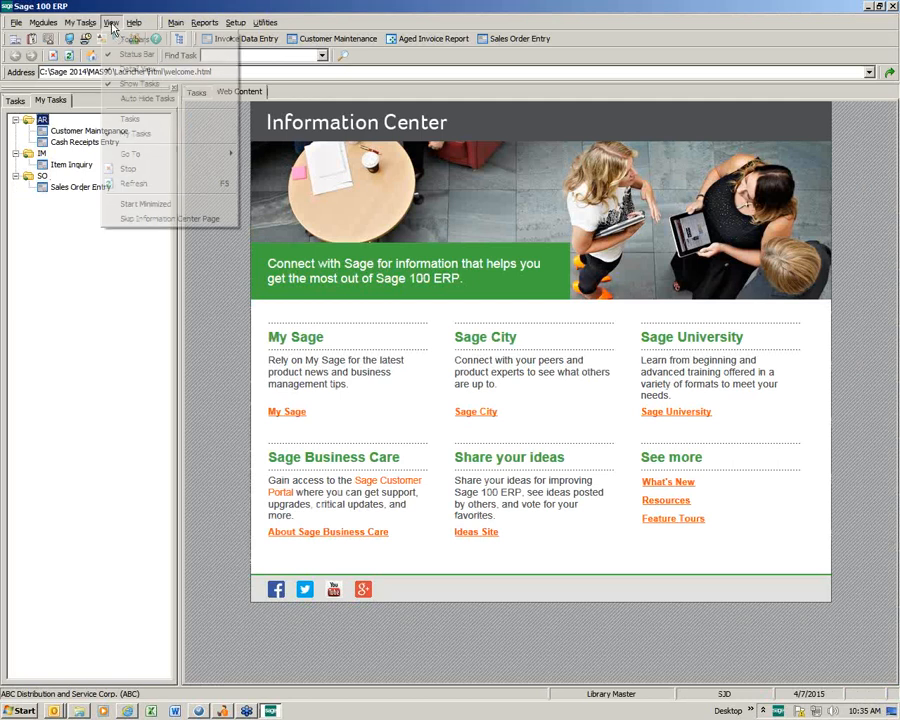
{"action": "left_click", "coordinate": [114, 120]}
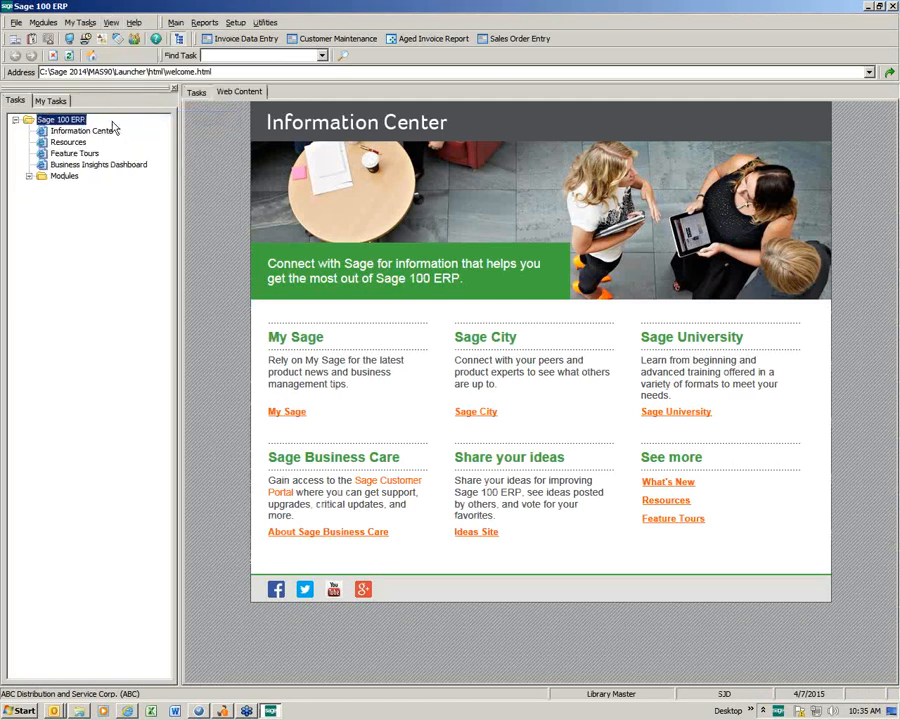
{"action": "left_click", "coordinate": [111, 22]}
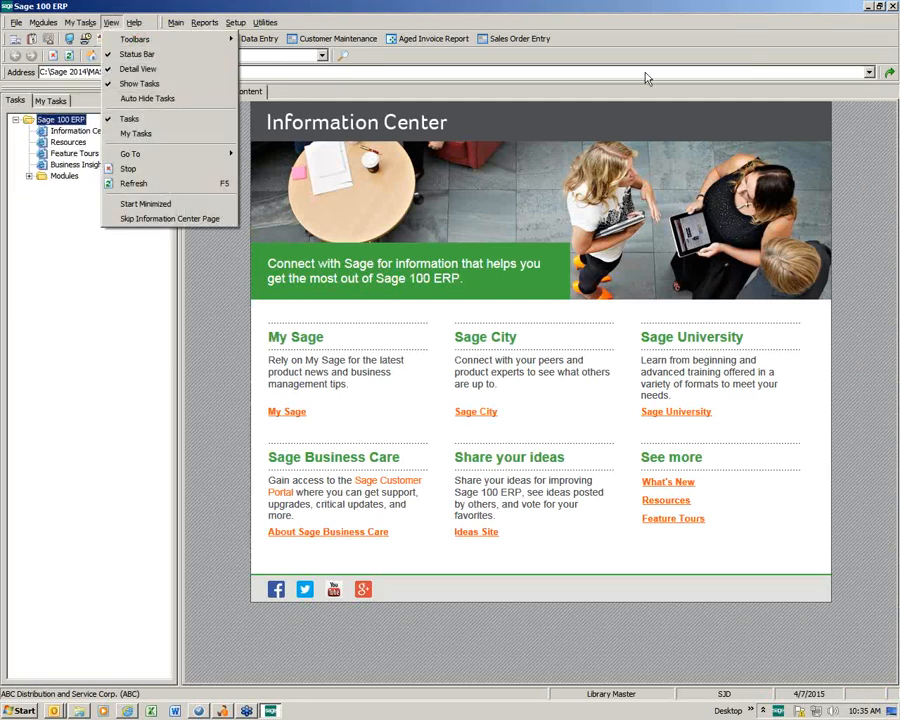
{"action": "left_click", "coordinate": [892, 7]}
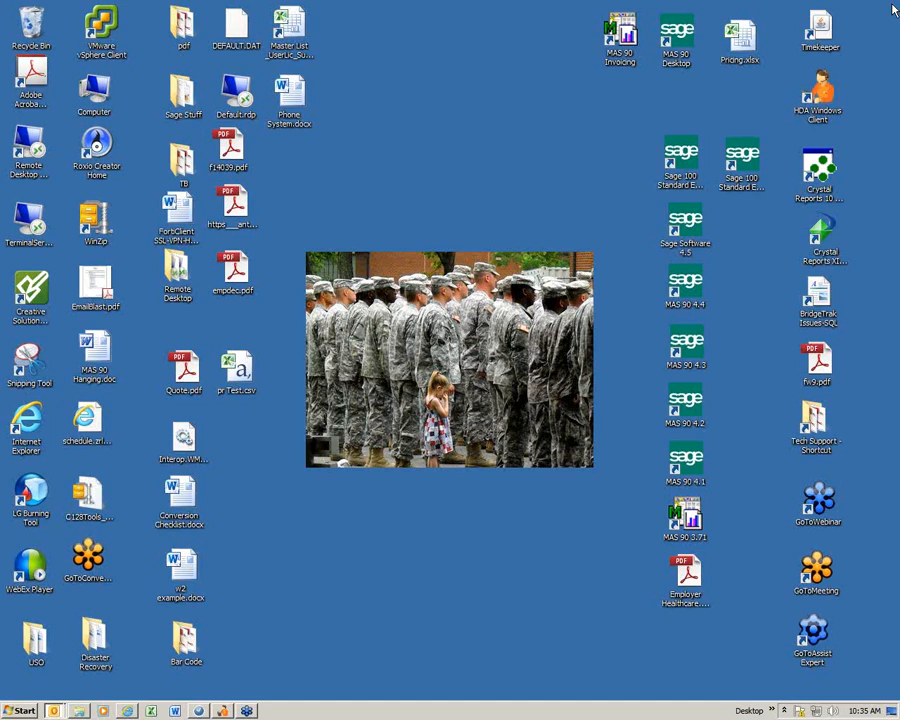
- Relaunch Sage 100 Standard ERP 2014, sign in with the user logon, and show My Tasks
{"action": "double_click", "coordinate": [743, 177]}
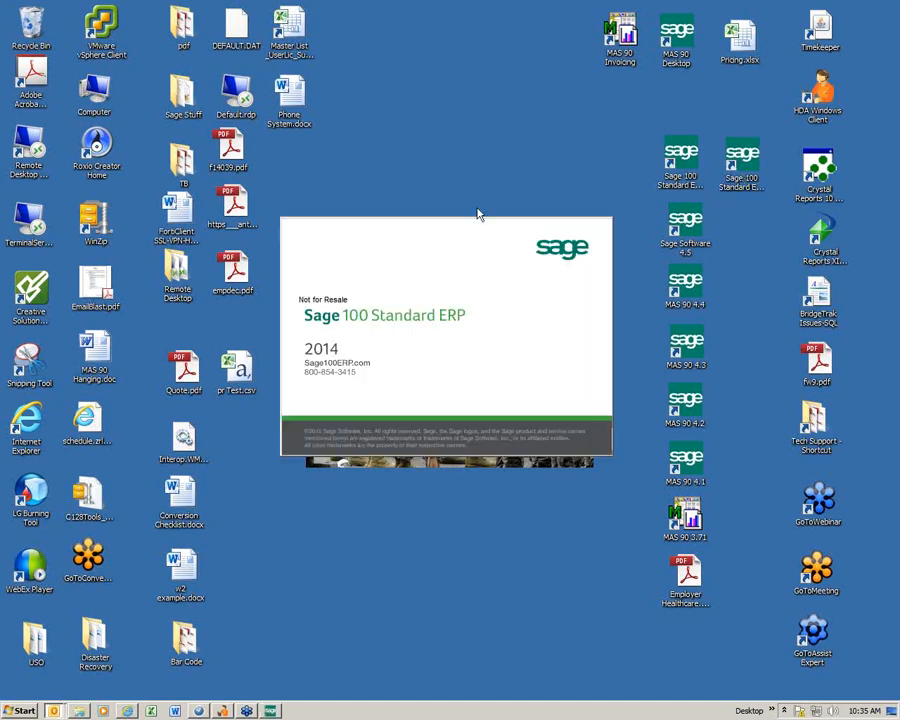
{"action": "type", "text": "sj"}
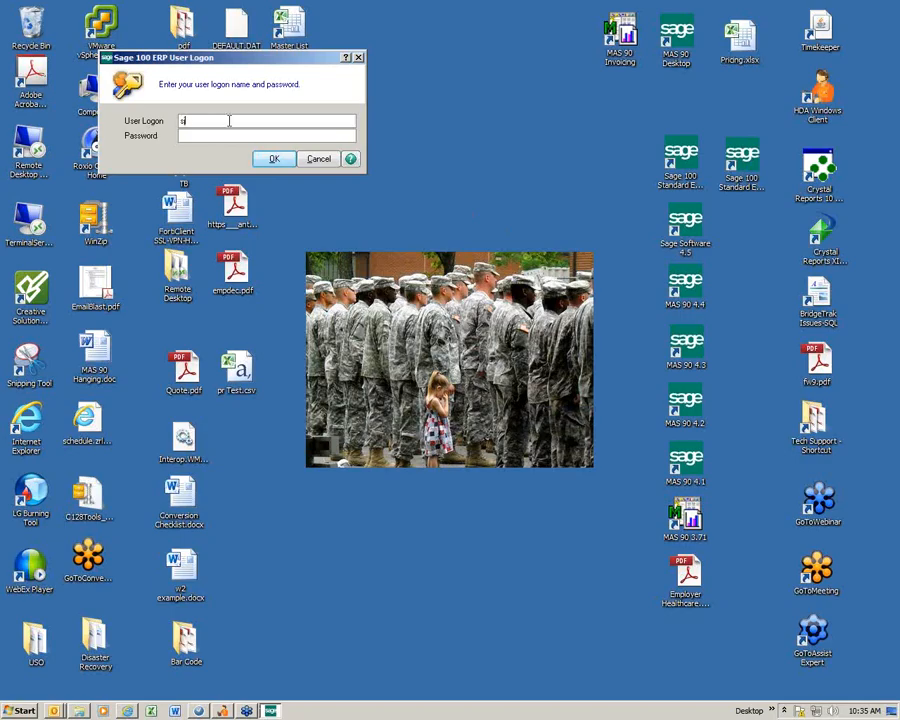
{"action": "type", "text": "d"}
{"action": "key", "text": "Return"}
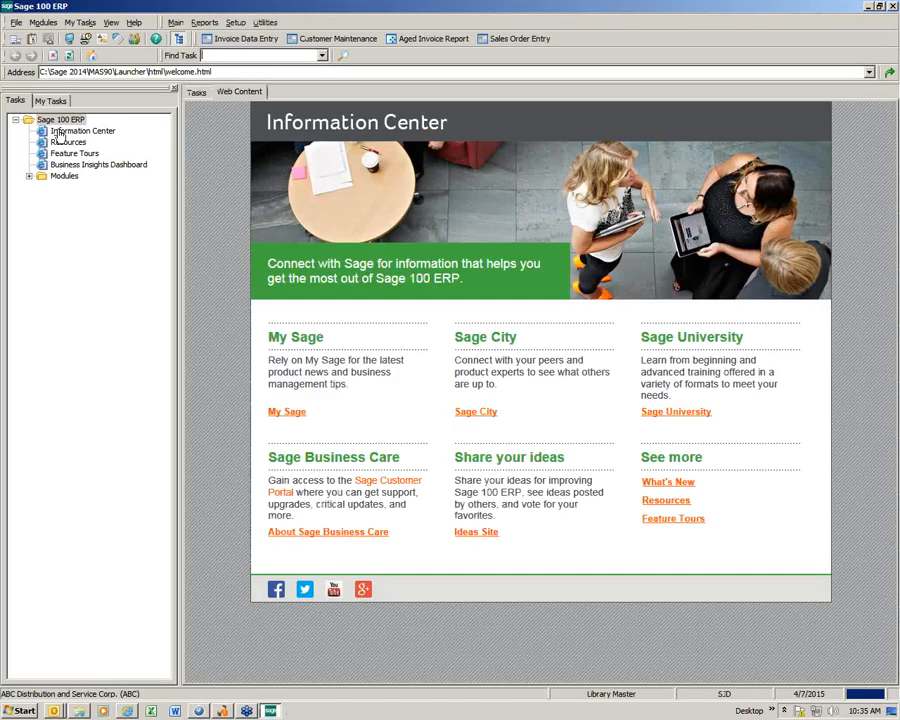
{"action": "left_click", "coordinate": [47, 100]}
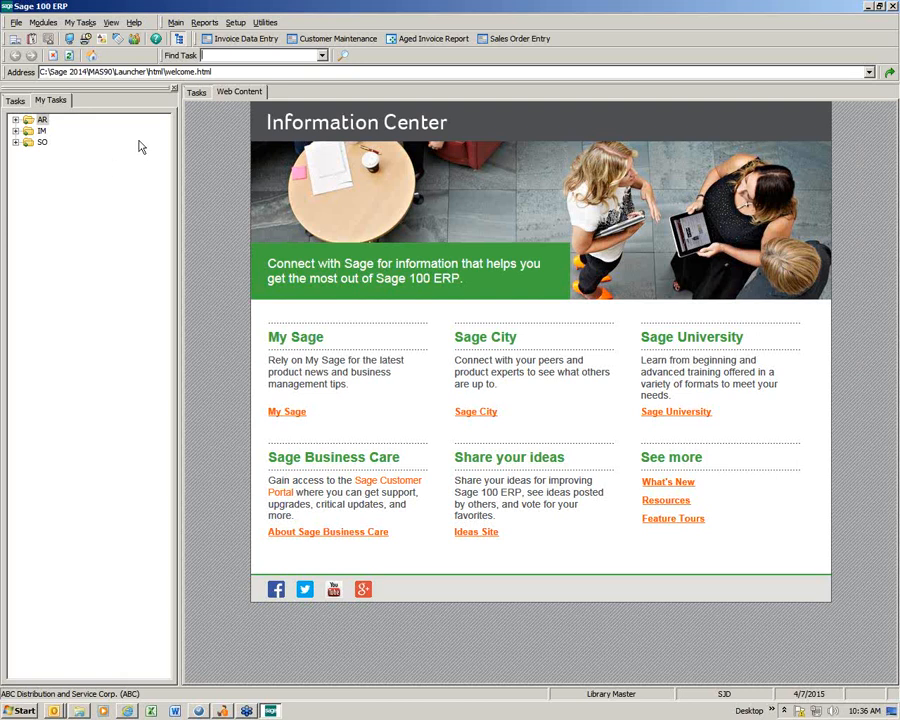
- Undock My Tasks into a floating Modules and Tasks window near the screen top and minimize the launcher
{"action": "left_click", "coordinate": [174, 92]}
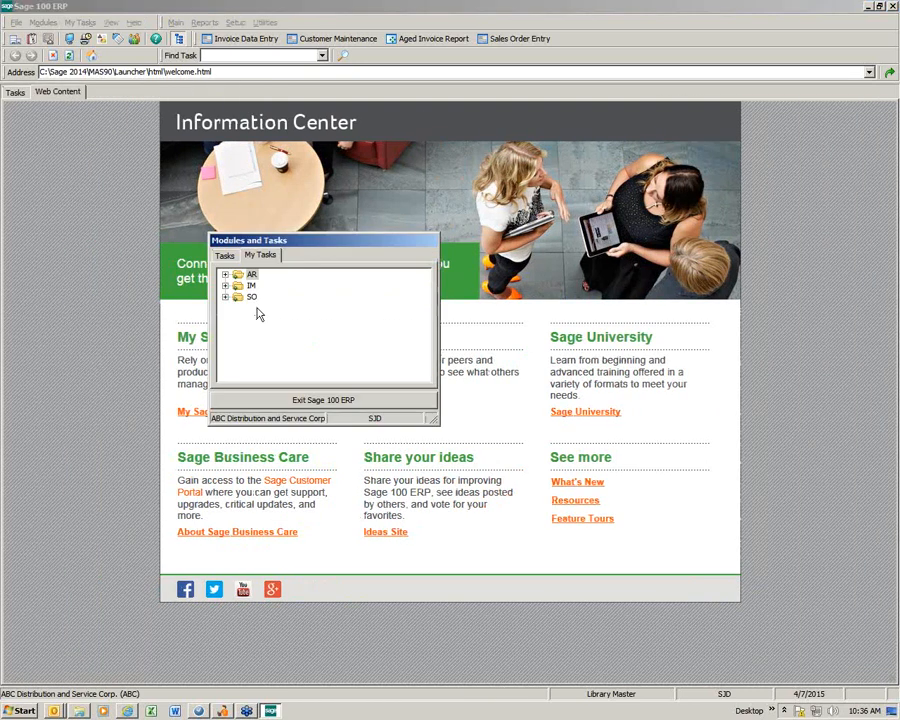
{"action": "left_click_drag", "start_coordinate": [263, 243], "coordinate": [453, 247]}
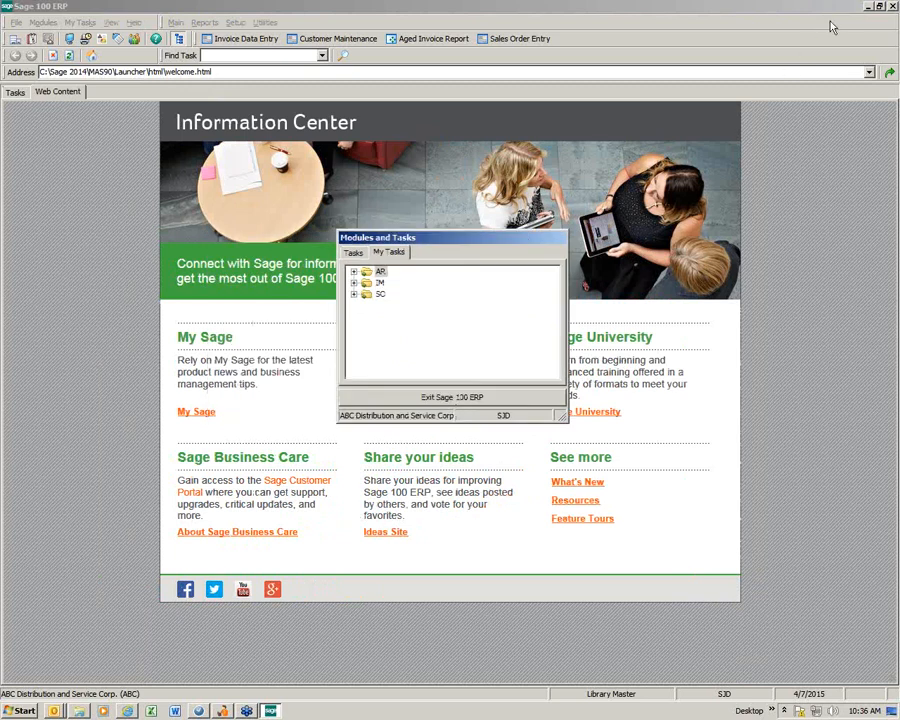
{"action": "left_click", "coordinate": [866, 7]}
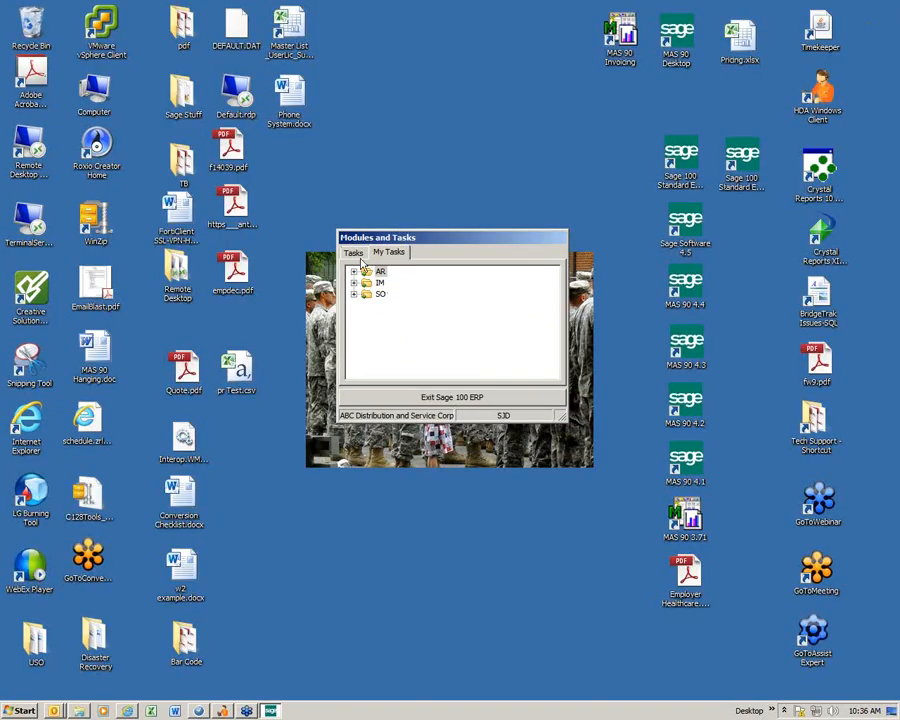
{"action": "left_click_drag", "start_coordinate": [396, 236], "coordinate": [394, 36]}
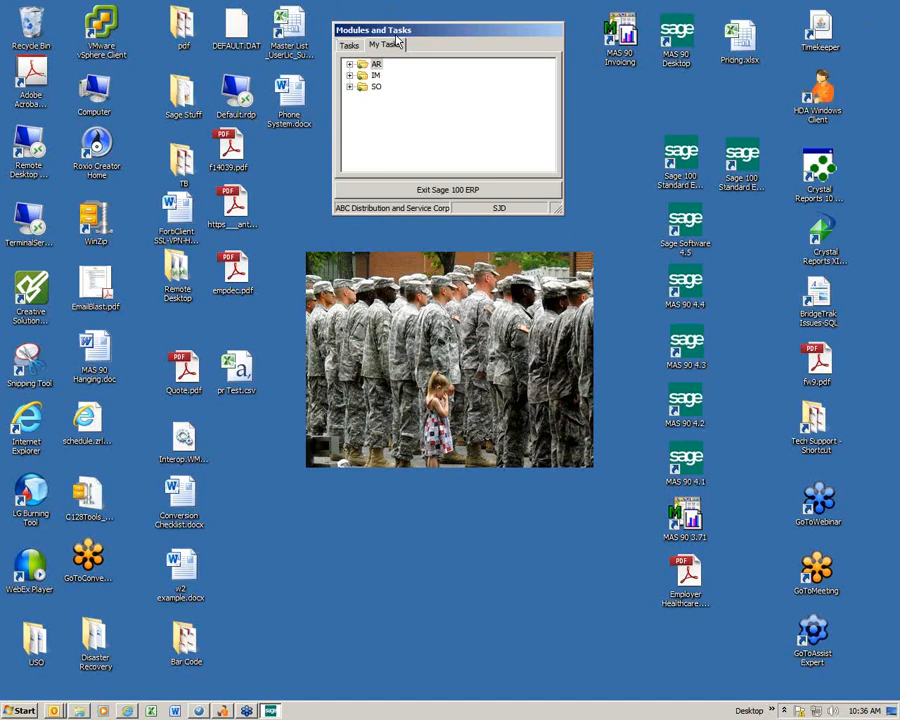
- Expand AR, IM and SO in the floating window, then exit Sage 100 ERP
{"action": "left_click", "coordinate": [349, 64]}
{"action": "left_click", "coordinate": [349, 97]}
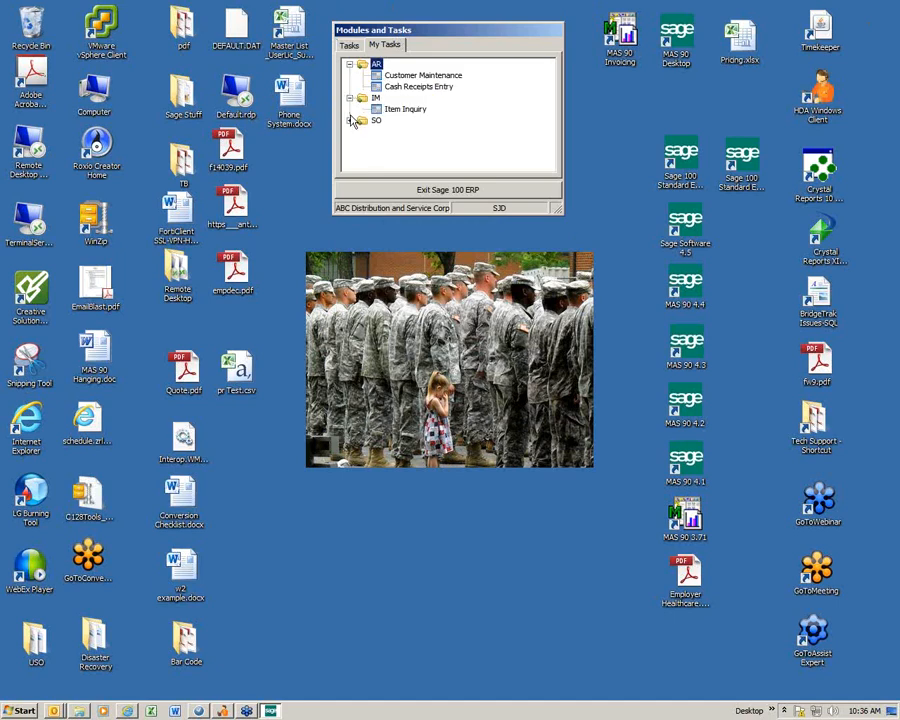
{"action": "left_click", "coordinate": [350, 120]}
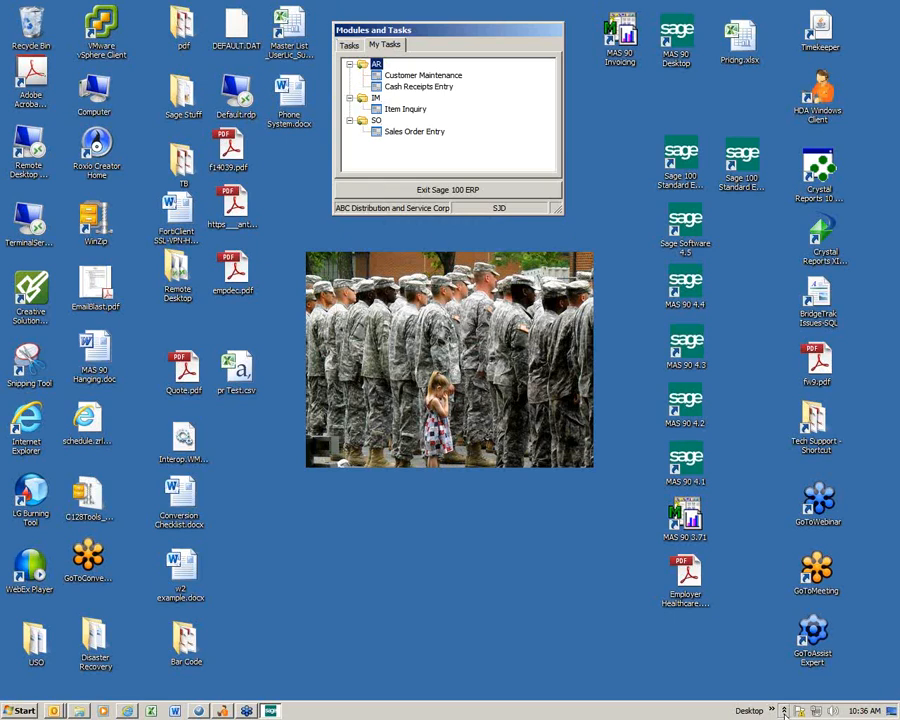
{"action": "left_click", "coordinate": [436, 191]}
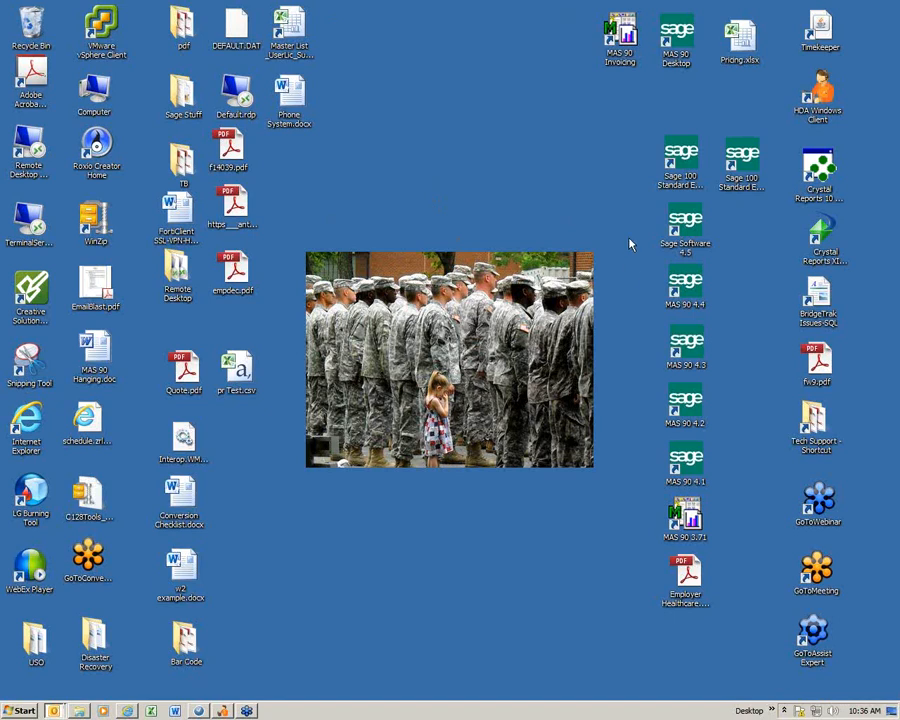
- Relaunch Sage 100 Standard ERP 2014, log on with the user code, and dock Modules and Tasks on the left
{"action": "left_click", "coordinate": [753, 170]}
{"action": "double_click", "coordinate": [753, 170]}
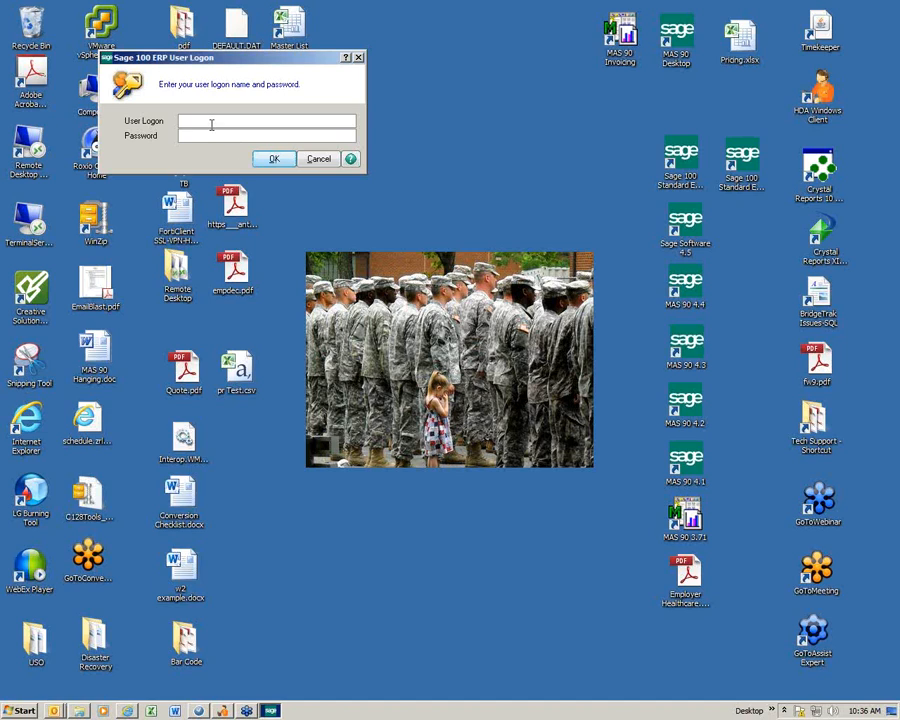
{"action": "type", "text": "sjd"}
{"action": "key", "text": "Return"}
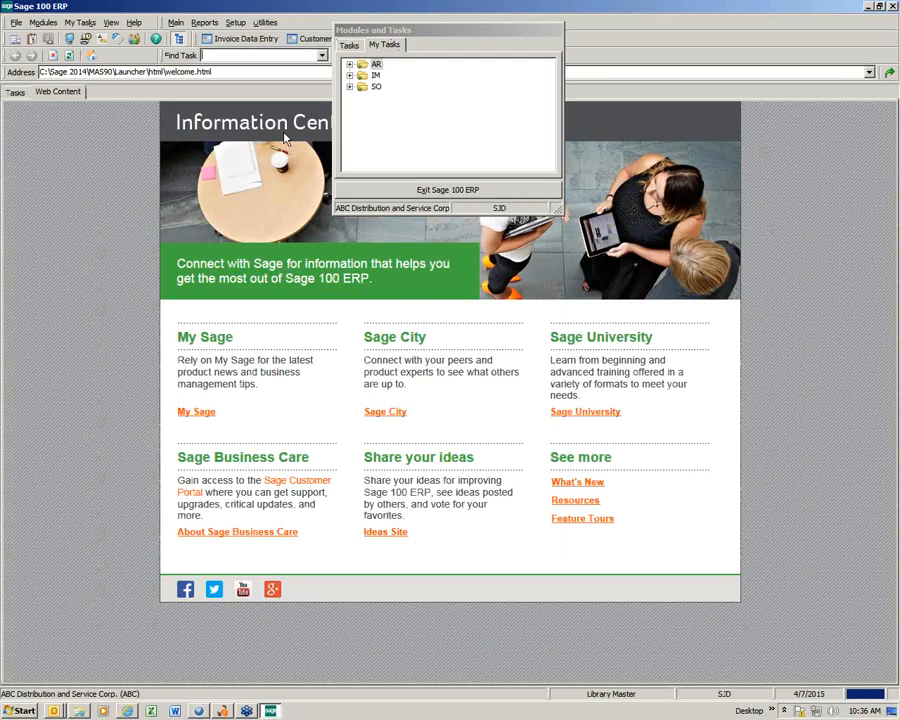
{"action": "double_click", "coordinate": [446, 33]}
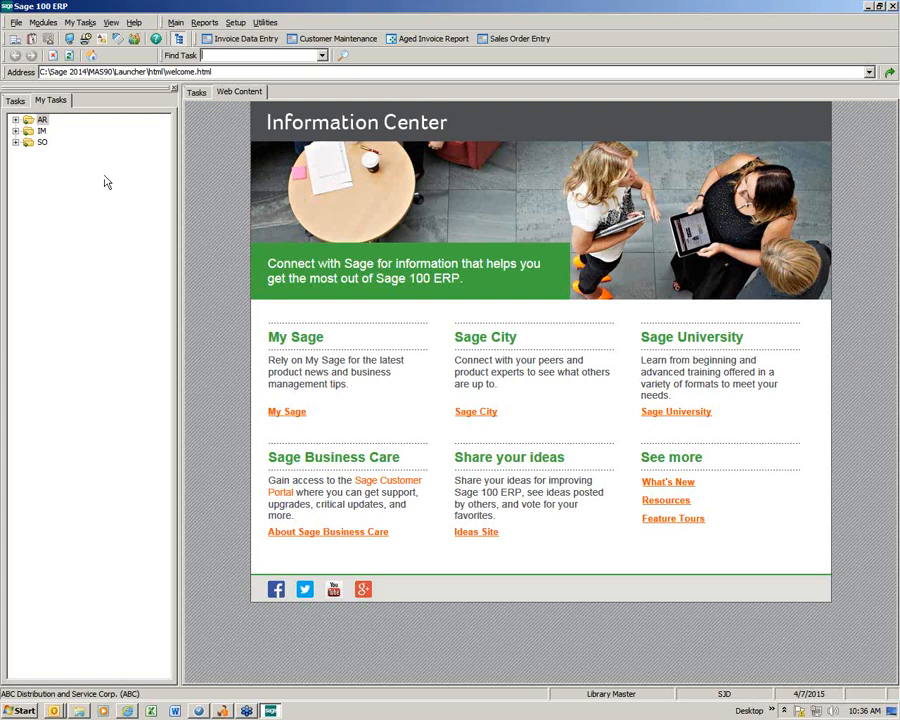
- From the My Tasks pane, load the Information Center and follow its Ideas Site link under Share your ideas
{"action": "left_click", "coordinate": [15, 101]}
{"action": "left_click", "coordinate": [57, 101]}
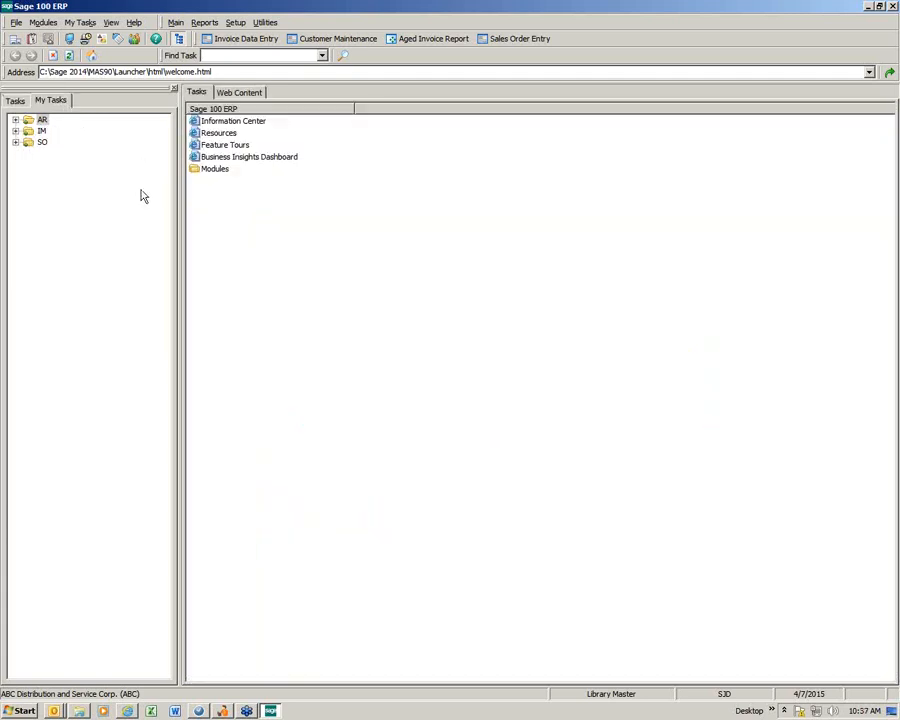
{"action": "left_click", "coordinate": [216, 122]}
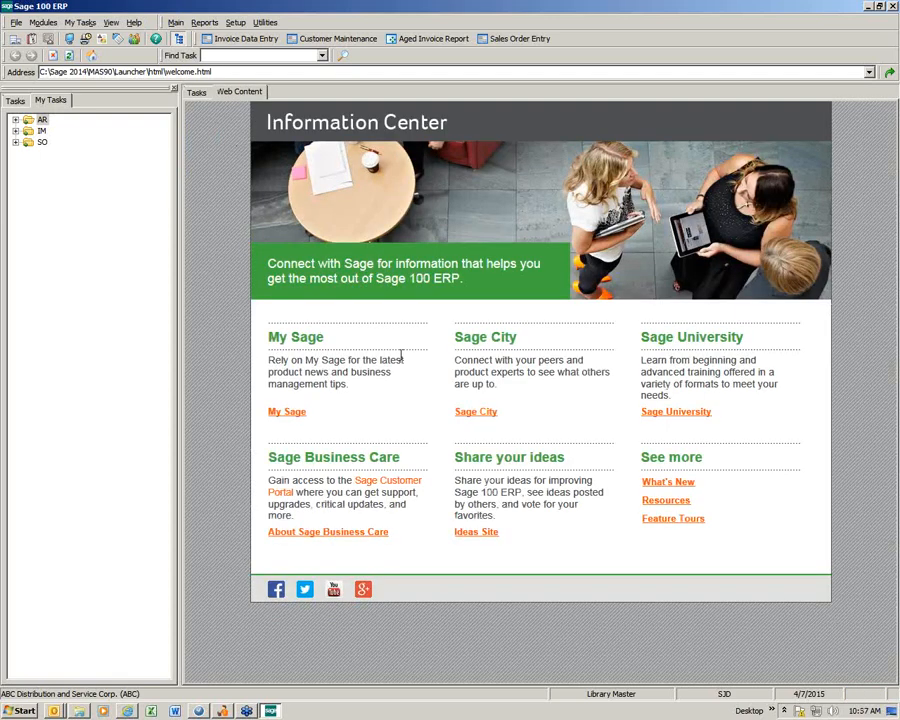
{"action": "left_click", "coordinate": [472, 537]}
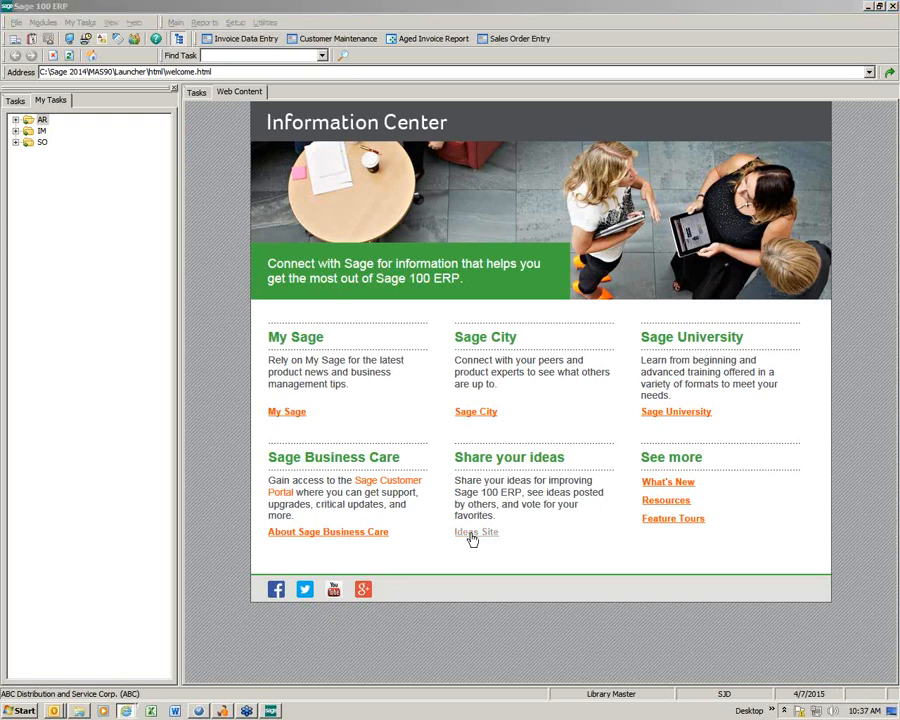
{"action": "left_click_drag", "start_coordinate": [898, 191], "coordinate": [626, 81]}
{"action": "left_click", "coordinate": [789, 83]}
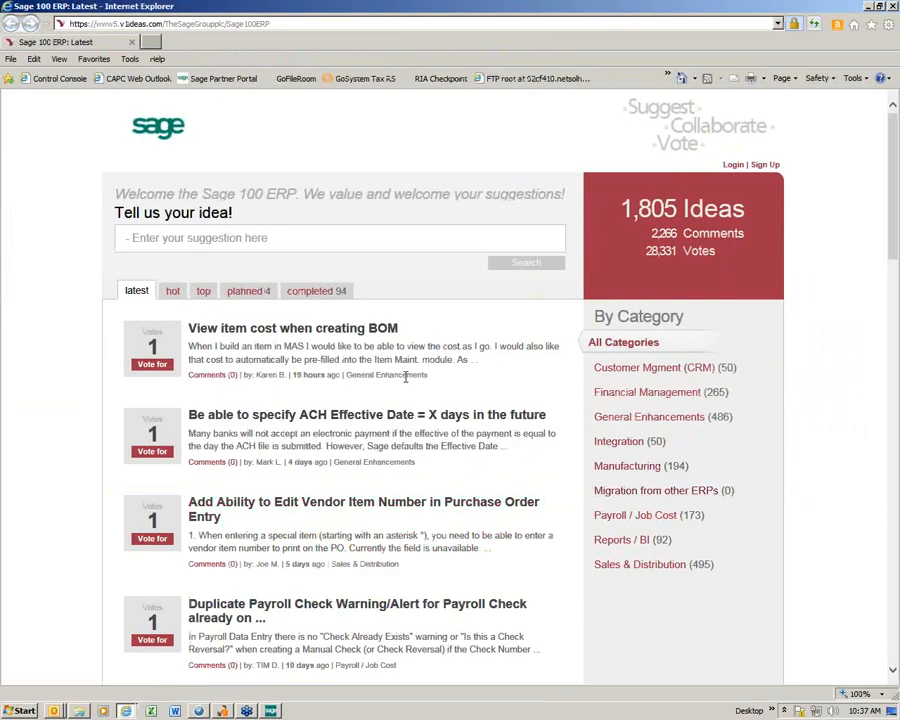
{"action": "scroll", "coordinate": [403, 374], "scroll_direction": "down", "scroll_amount": 3}
{"action": "scroll", "coordinate": [403, 374], "scroll_direction": "down", "scroll_amount": 6}
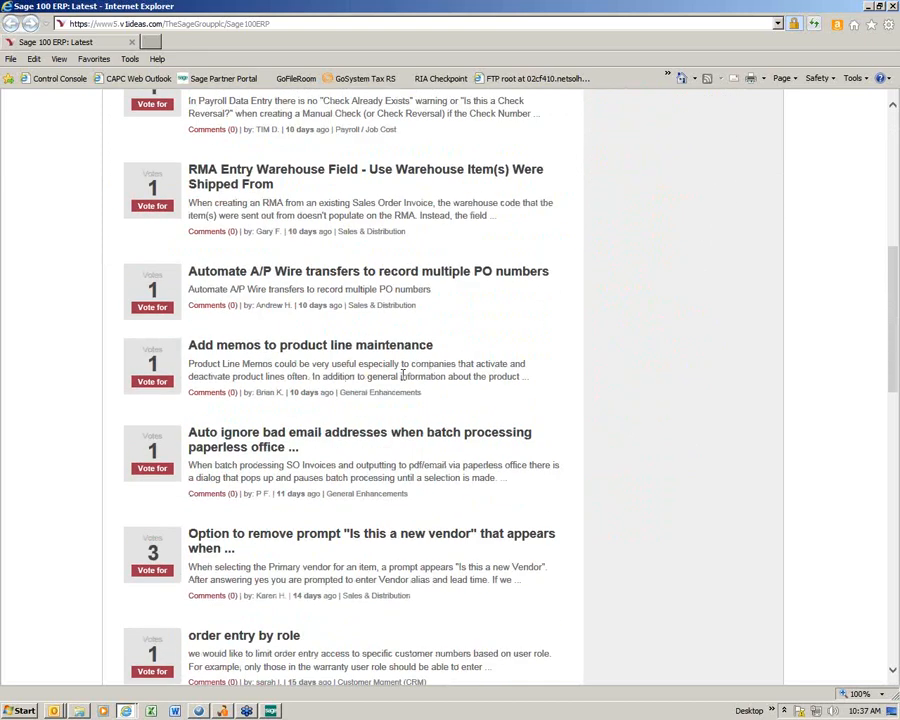
{"action": "scroll", "coordinate": [403, 376], "scroll_direction": "down", "scroll_amount": 3}
{"action": "scroll", "coordinate": [403, 379], "scroll_direction": "down", "scroll_amount": 2}
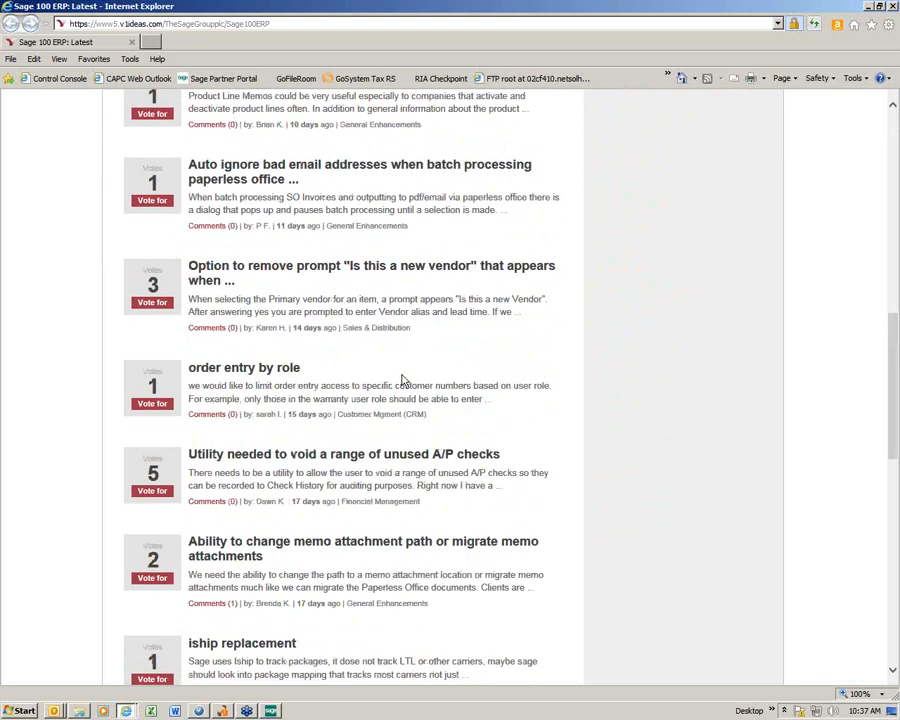
{"action": "scroll", "coordinate": [403, 379], "scroll_direction": "down", "scroll_amount": 2}
{"action": "scroll", "coordinate": [403, 380], "scroll_direction": "down", "scroll_amount": 8}
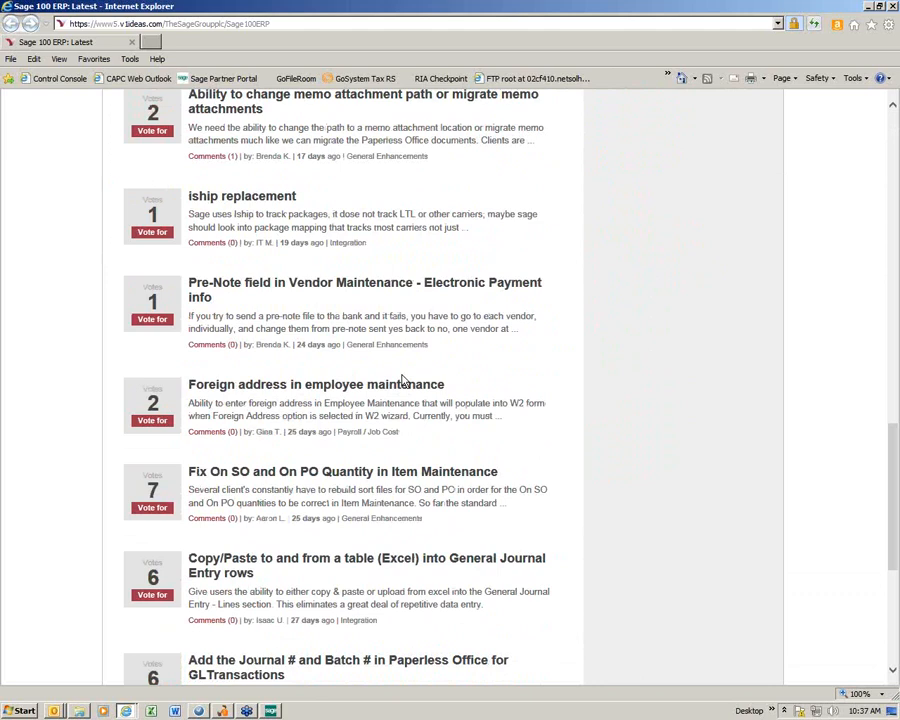
{"action": "scroll", "coordinate": [403, 380], "scroll_direction": "down", "scroll_amount": 2}
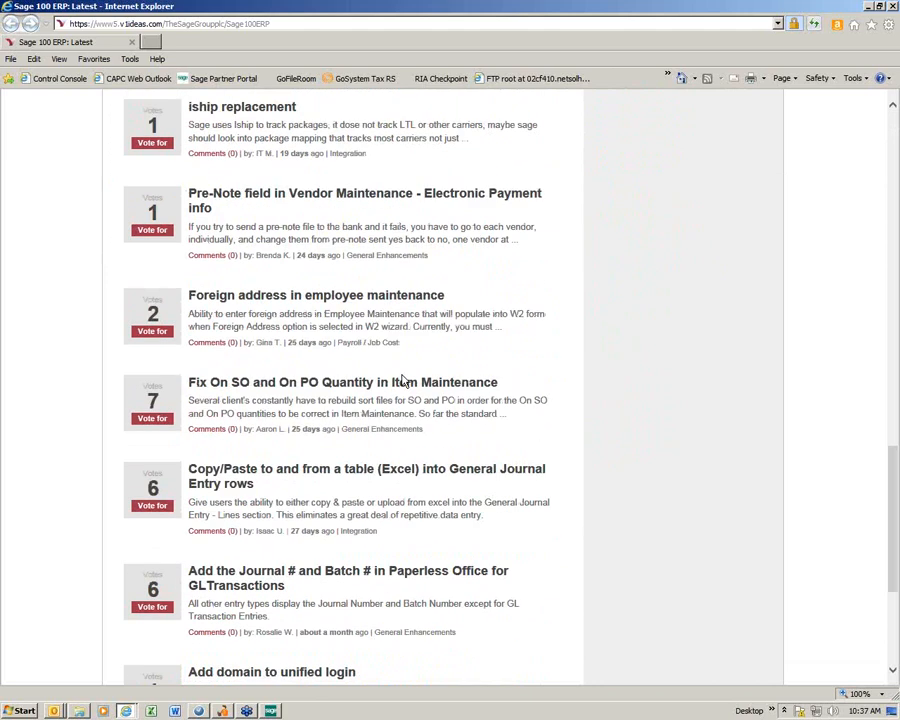
{"action": "scroll", "coordinate": [403, 381], "scroll_direction": "down", "scroll_amount": 6}
{"action": "scroll", "coordinate": [403, 379], "scroll_direction": "up", "scroll_amount": 8}
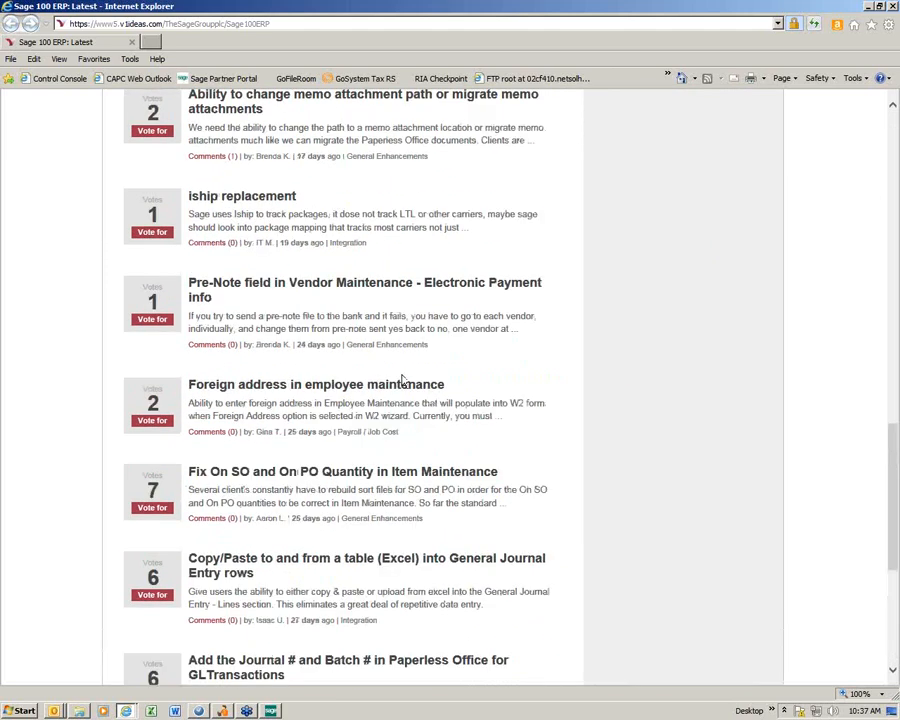
{"action": "scroll", "coordinate": [403, 380], "scroll_direction": "up", "scroll_amount": 20}
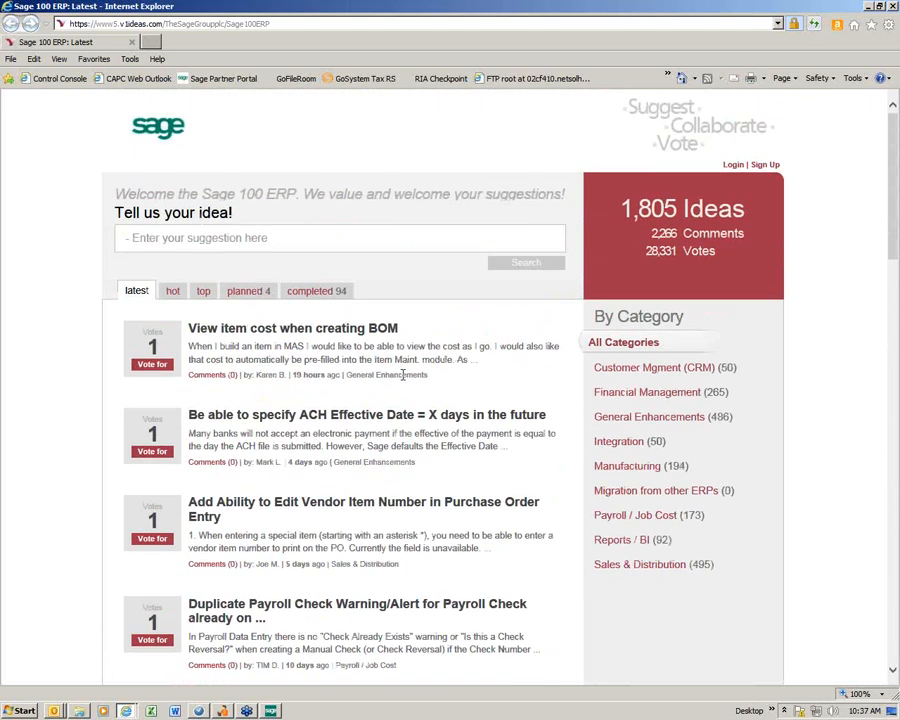
{"action": "left_click", "coordinate": [892, 7]}
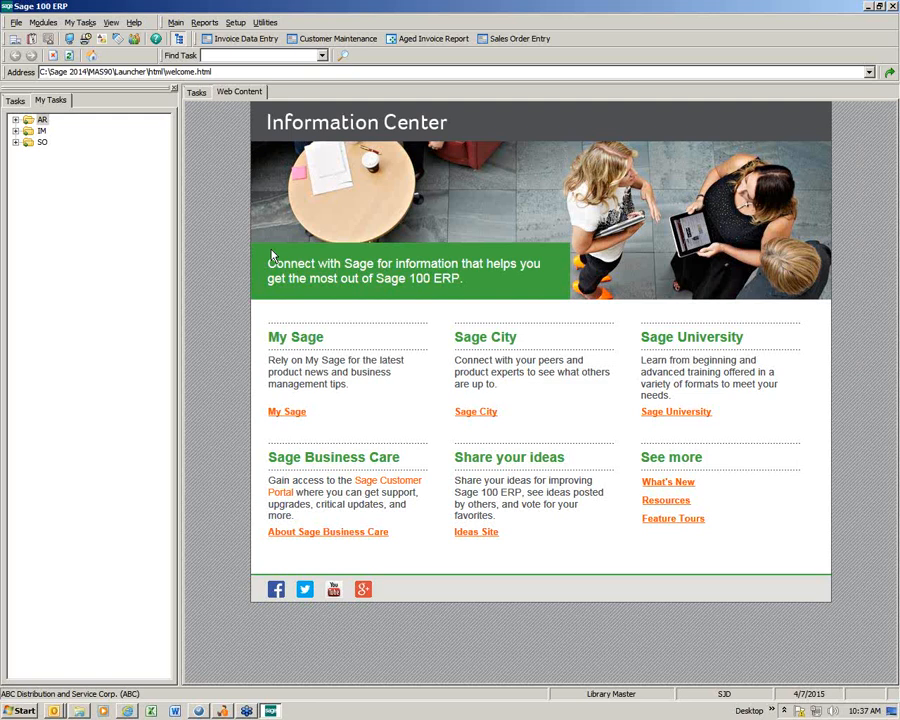
- In the Tasks tree, expand Modules > Accounts Receivable > Custom Reports to list the Monthly Sales Report
{"action": "left_click", "coordinate": [15, 100]}
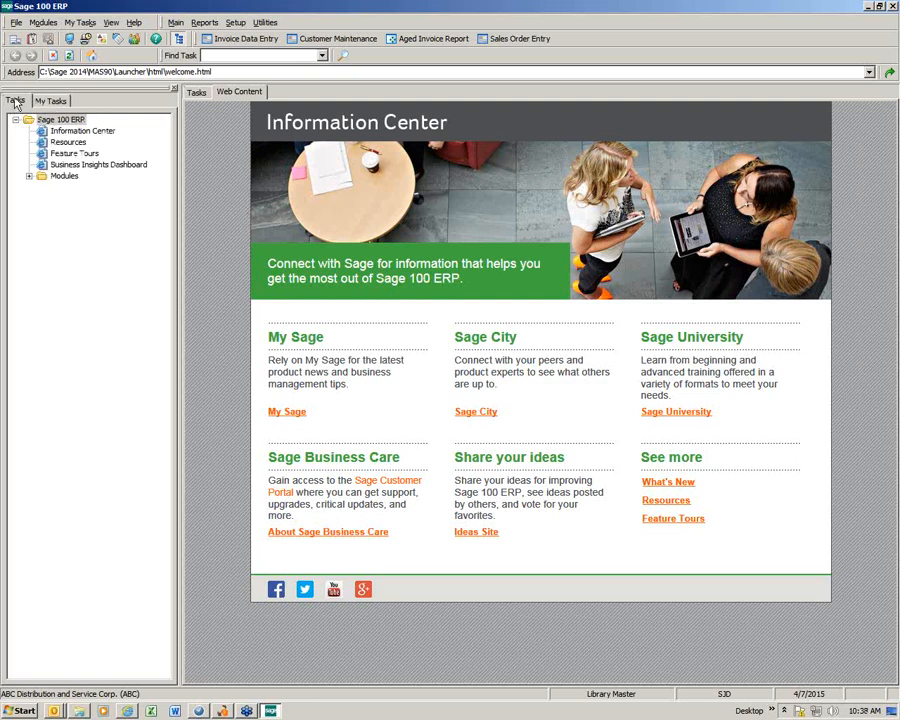
{"action": "left_click", "coordinate": [29, 177]}
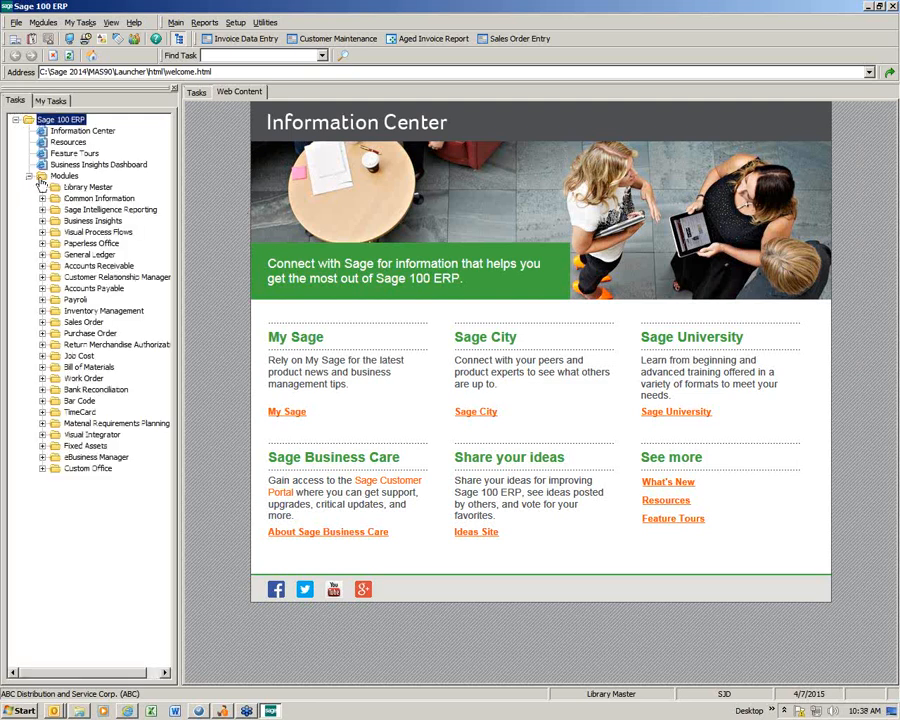
{"action": "left_click", "coordinate": [82, 266]}
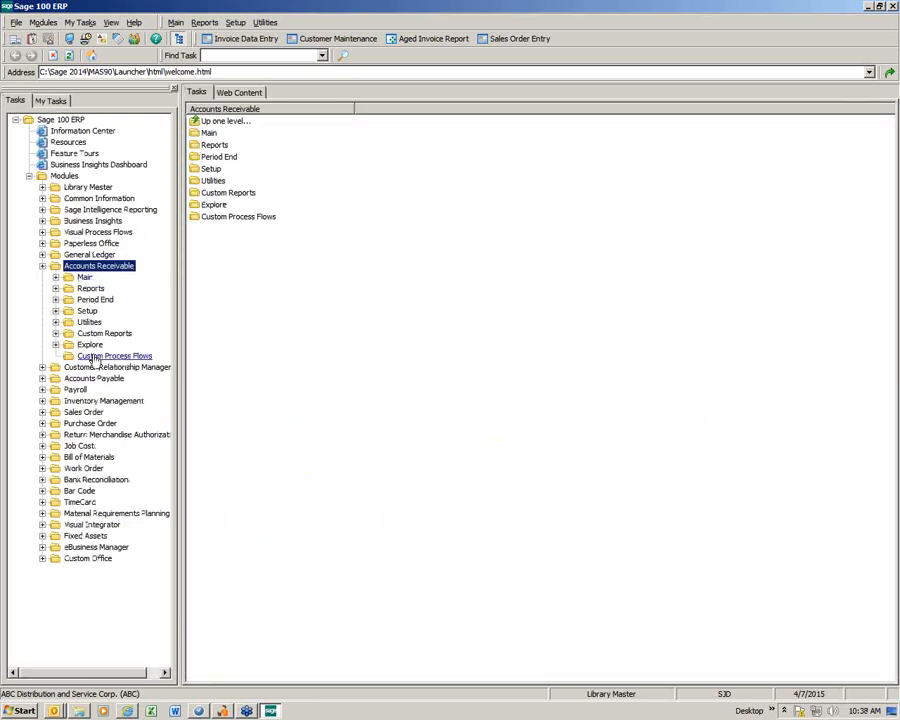
{"action": "left_click", "coordinate": [100, 333]}
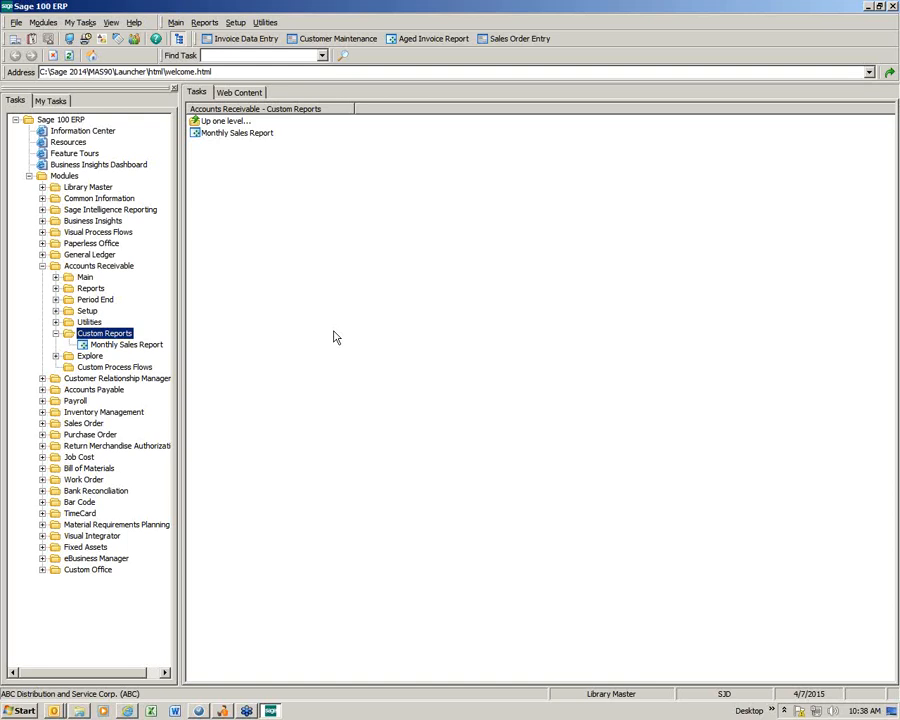
- Launch Visual Process Flows > Sales > Entry and Invoice, accepting the current accounting date
{"action": "left_click", "coordinate": [56, 334]}
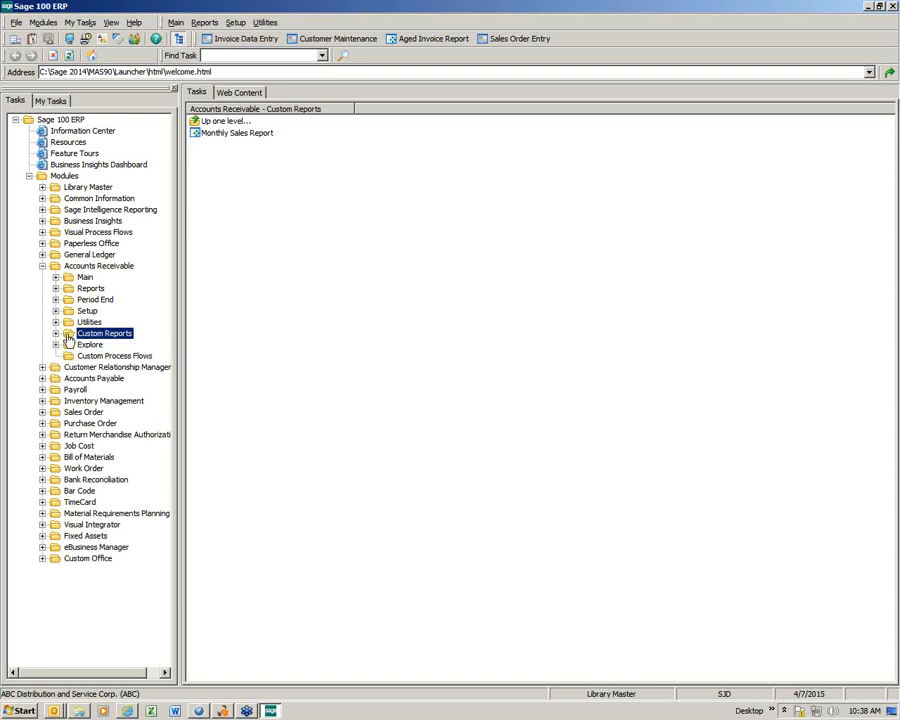
{"action": "left_click", "coordinate": [114, 357]}
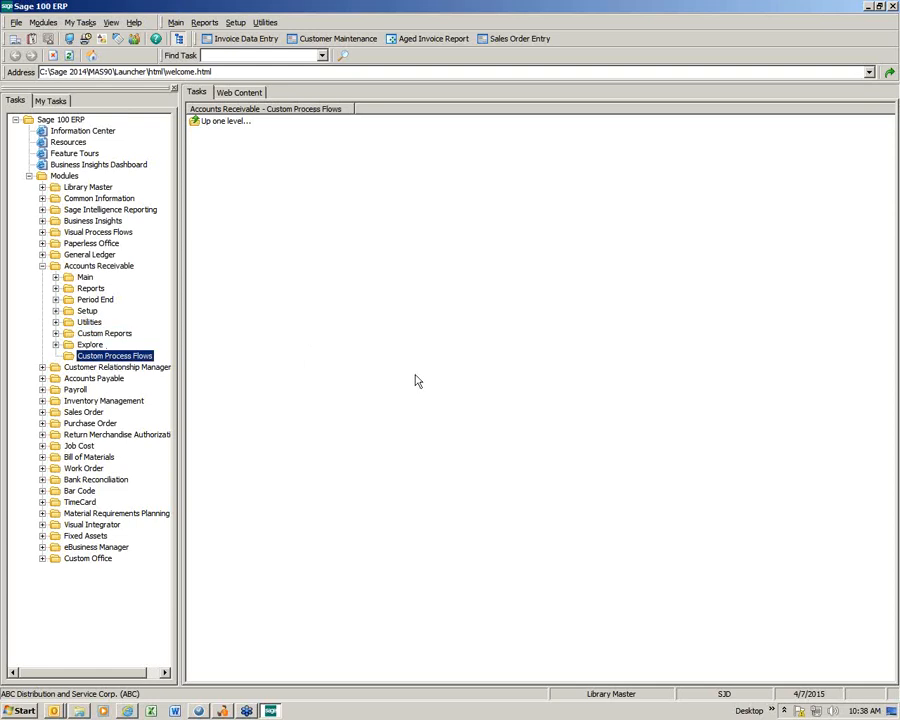
{"action": "left_click", "coordinate": [85, 278]}
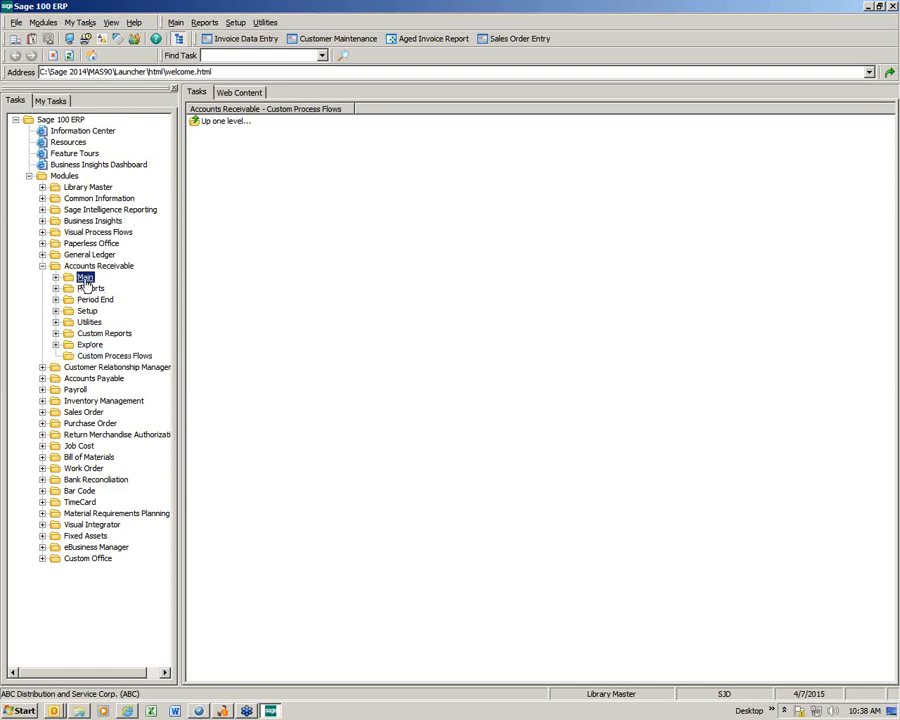
{"action": "left_click", "coordinate": [104, 233]}
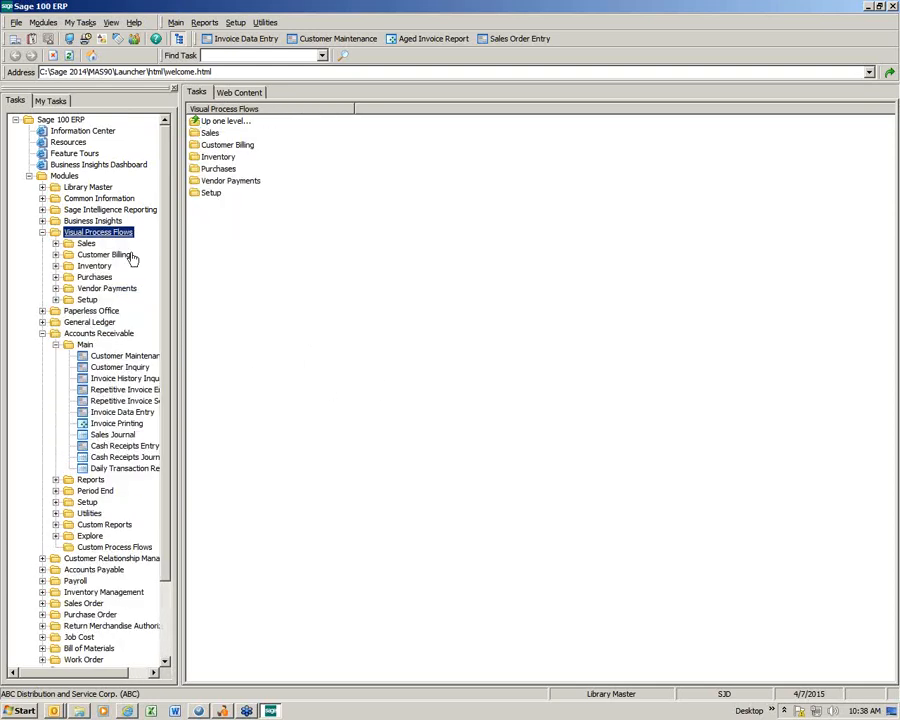
{"action": "left_click", "coordinate": [86, 246]}
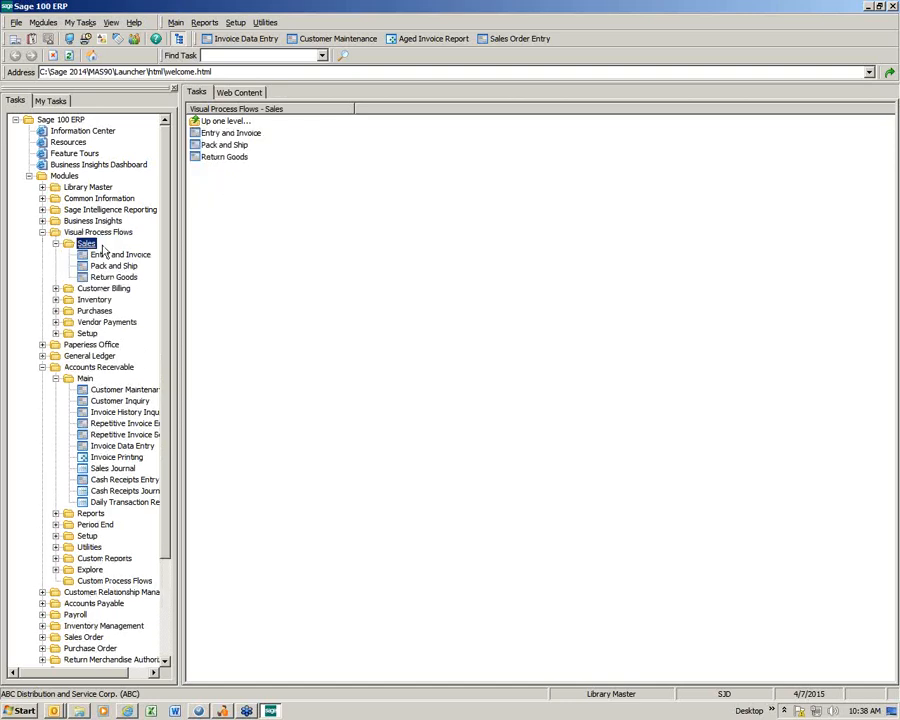
{"action": "left_click", "coordinate": [232, 134]}
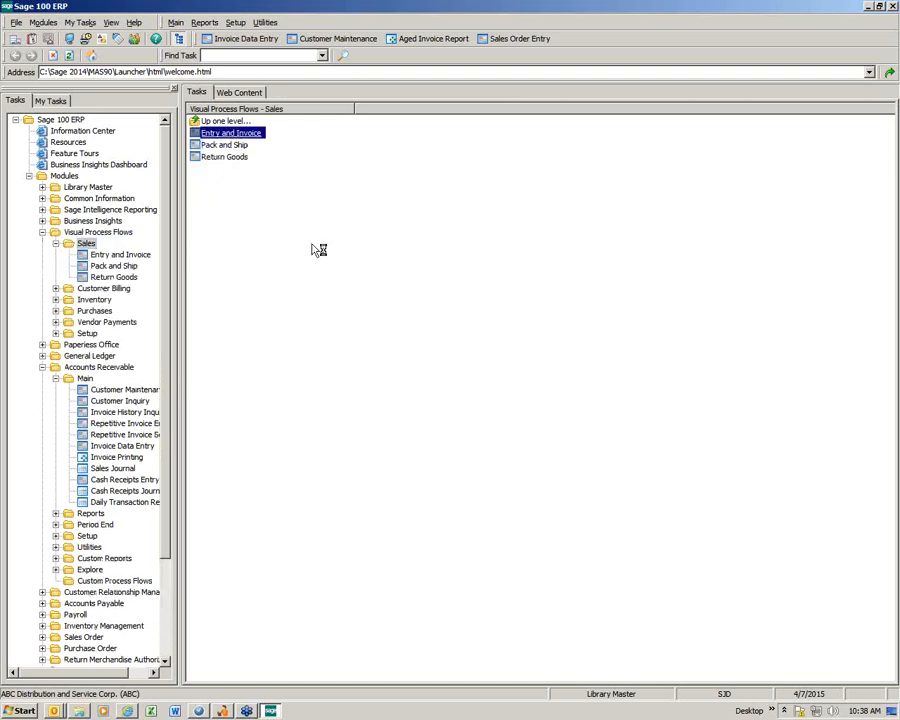
{"action": "left_click", "coordinate": [487, 219]}
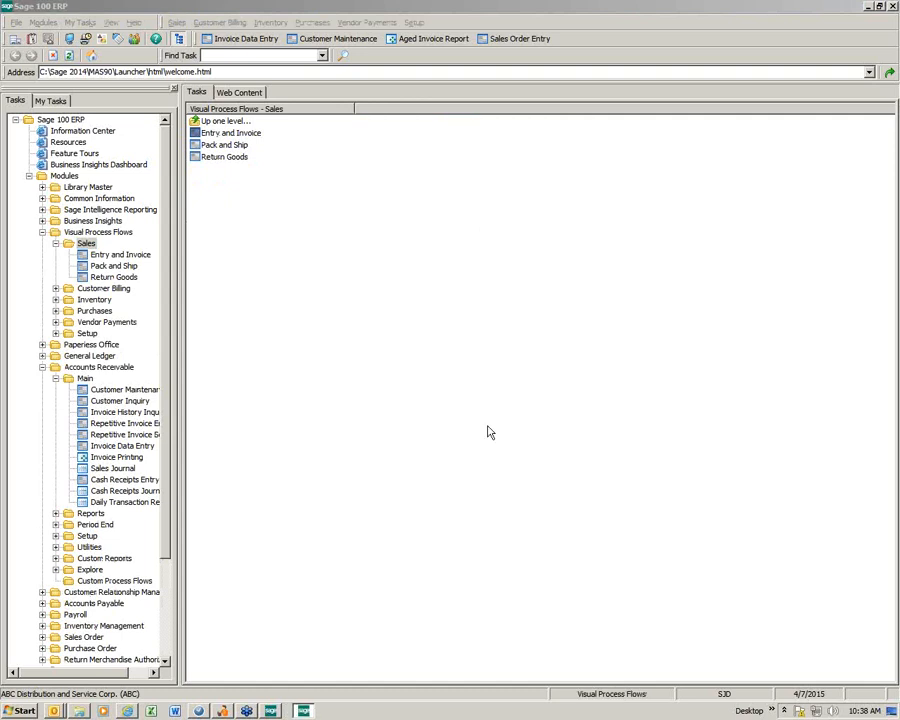